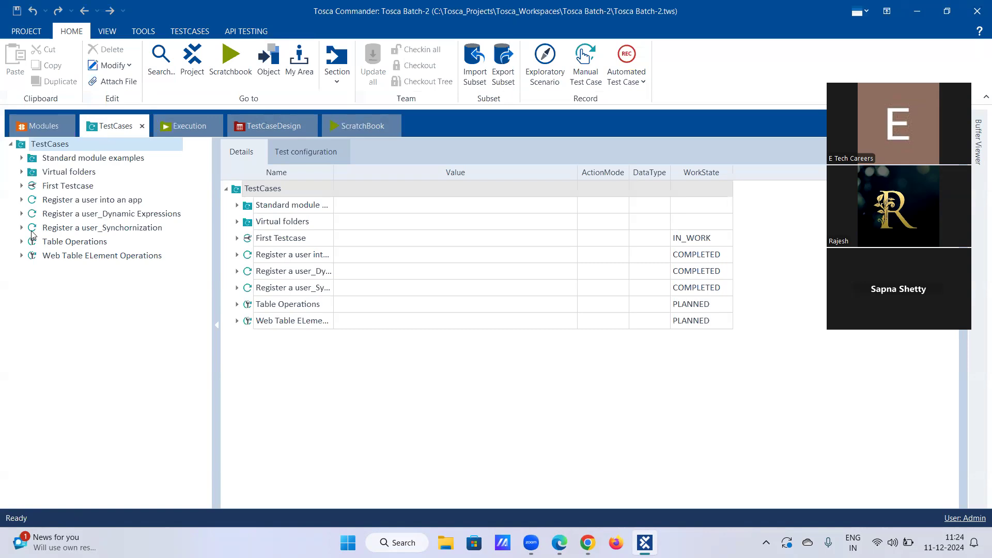
Step: Copy the Register a user_Synchornization test case and paste it into the TestCases folder
right_click(75, 229)
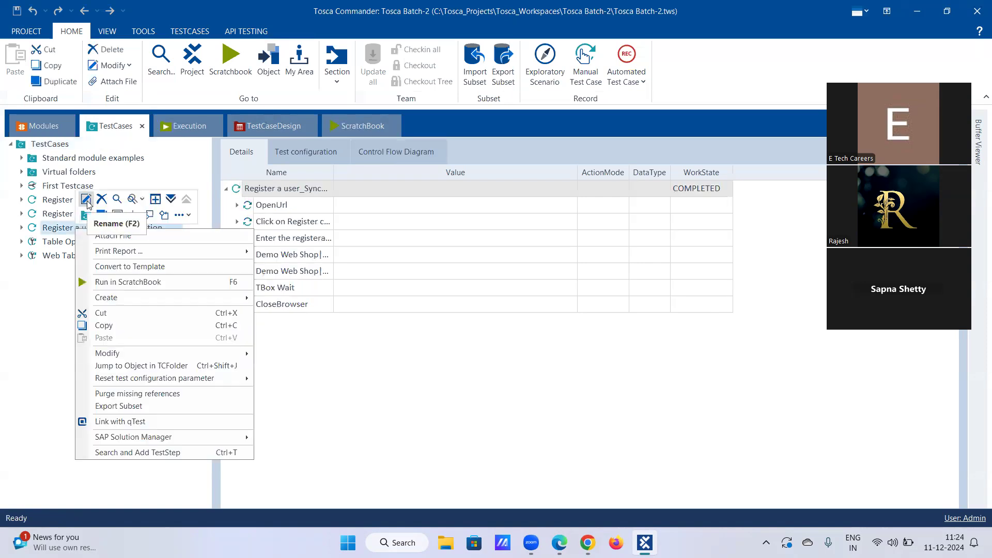
left_click(105, 327)
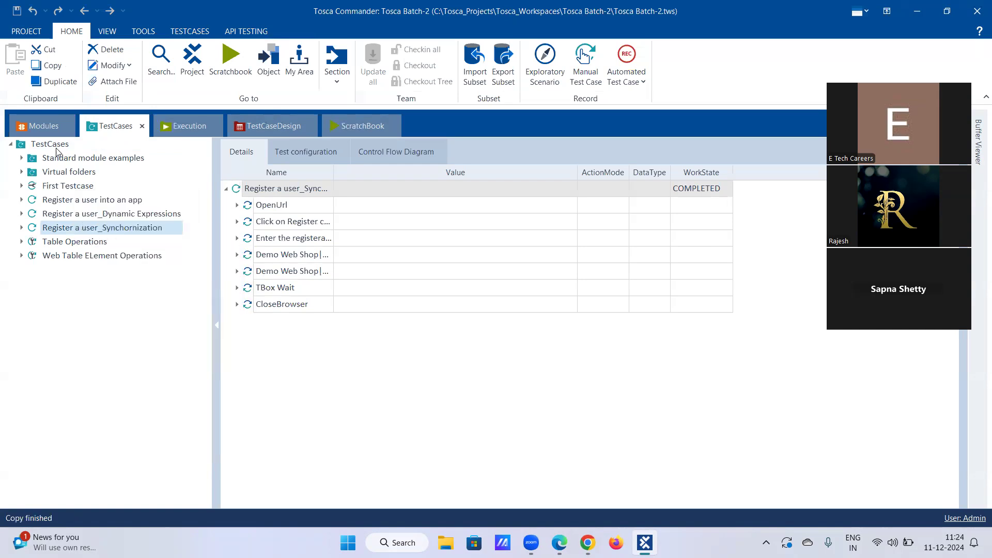
right_click(56, 147)
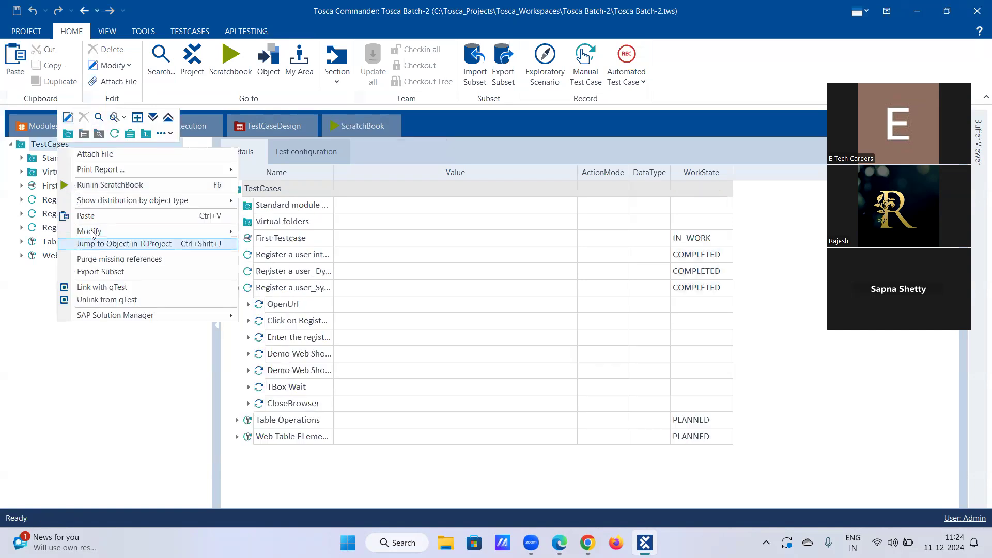
left_click(96, 216)
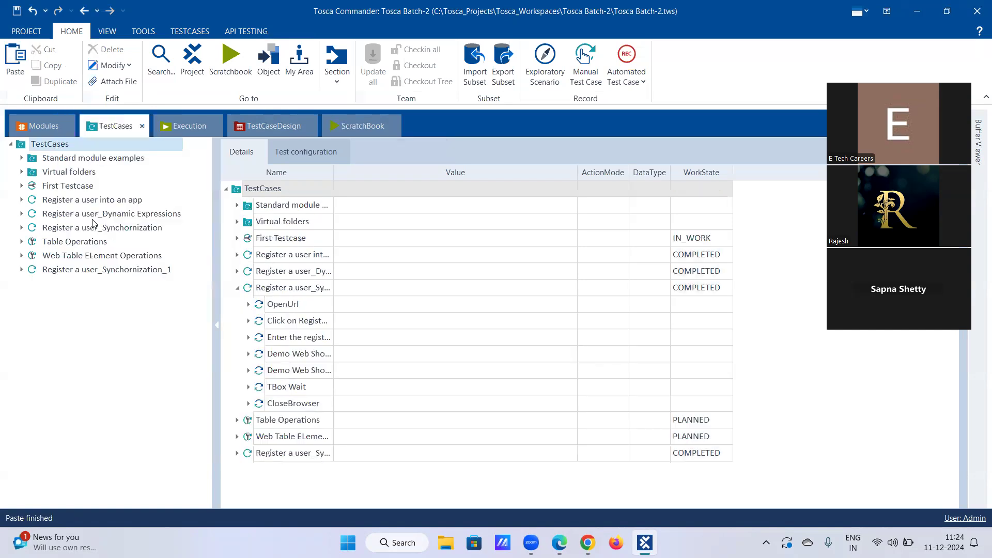
Step: Rename the pasted copy of the Register a user_Synchornization test case as Login Testcase
left_click(23, 270)
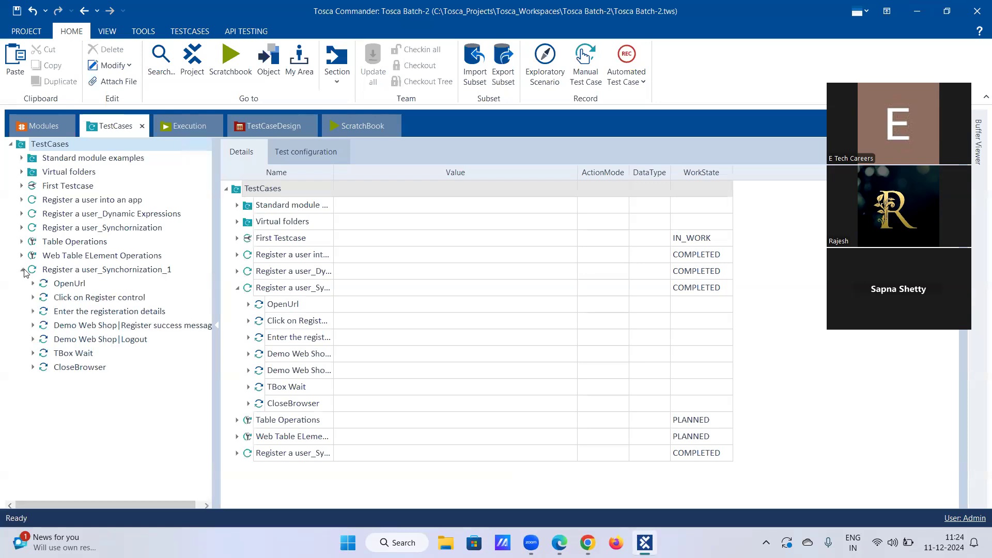
left_click(22, 269)
right_click(75, 270)
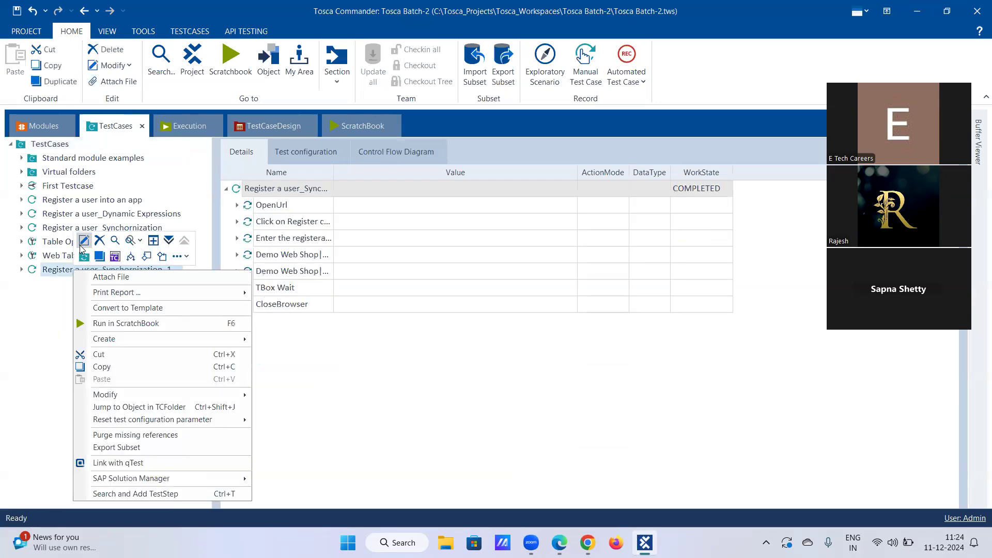
key("F2")
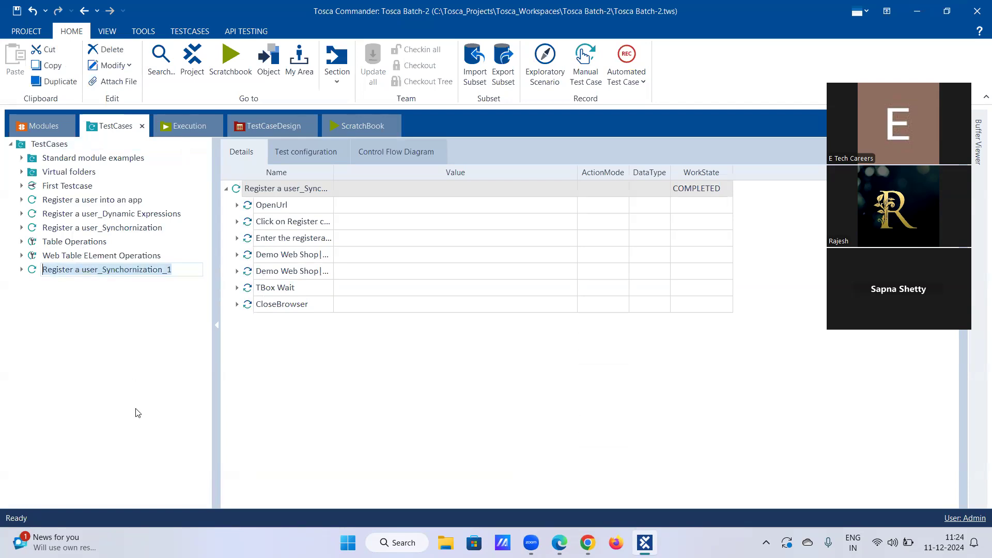
key("BackSpace")
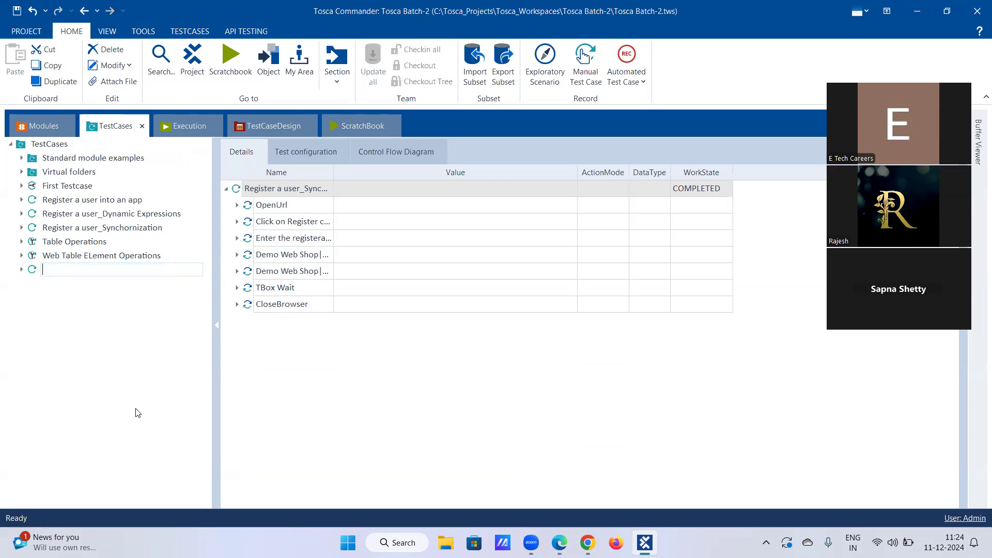
type("Login Testcase")
key("Return")
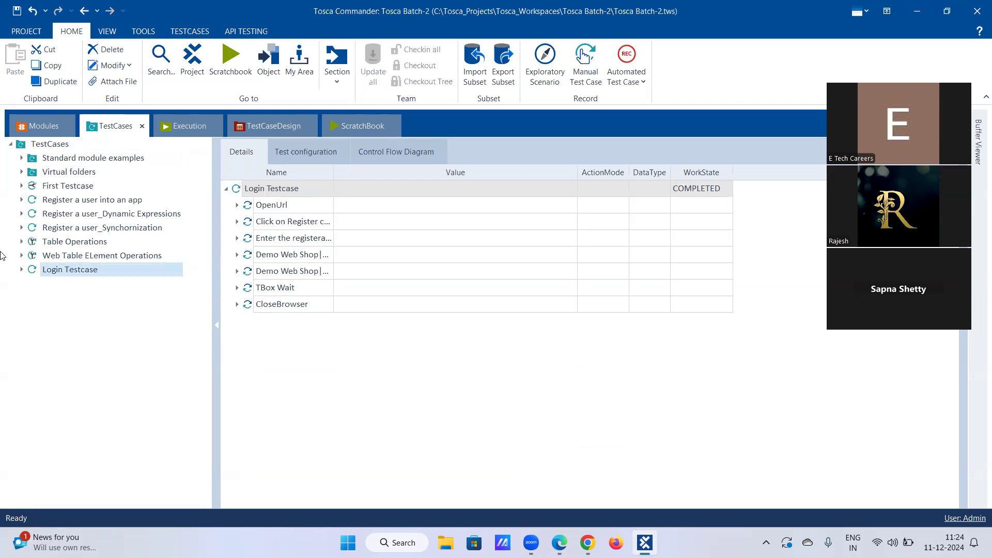
Step: Rename the Click on Register control step in Login Testcase as Click on Login
left_click(22, 270)
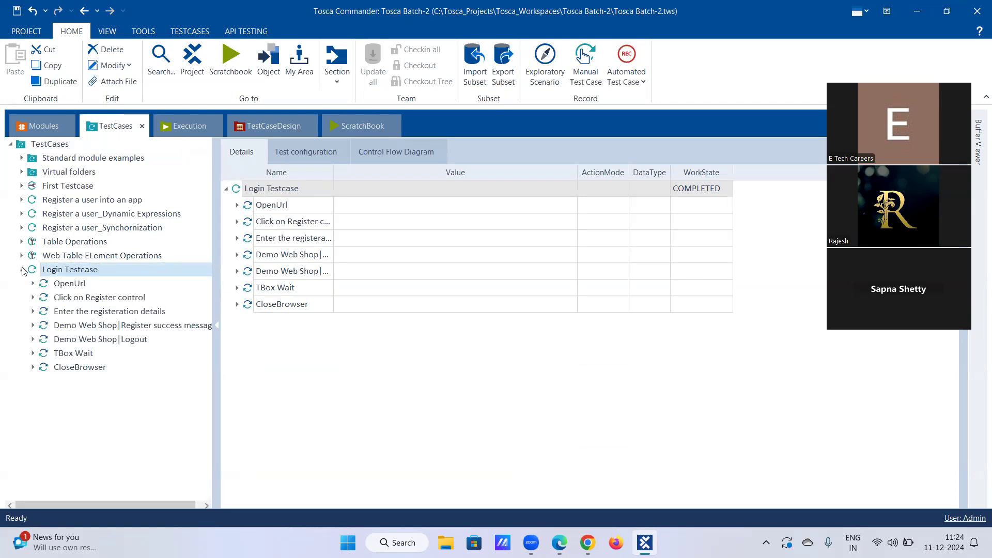
right_click(80, 299)
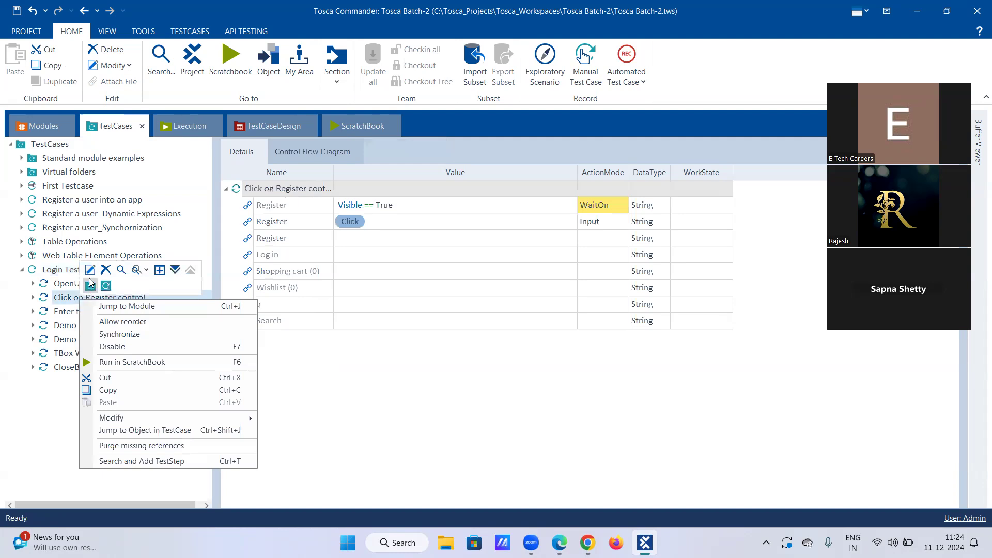
left_click(91, 271)
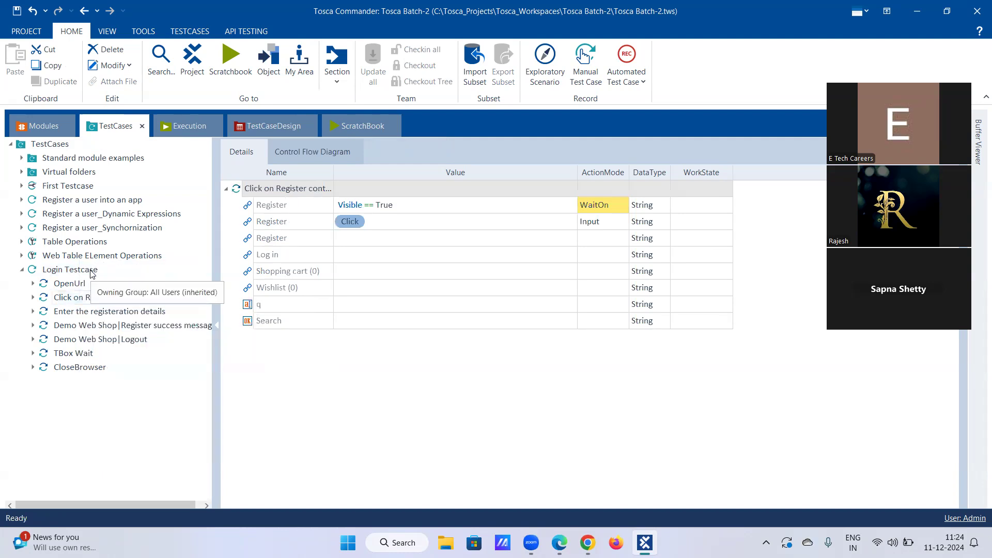
key("BackSpace")
key("BackSpace")
key("BackSpace")
key("BackSpace")
key("BackSpace")
key("BackSpace")
key("BackSpace")
key("BackSpace")
key("BackSpace")
key("BackSpace")
key("BackSpace")
key("BackSpace")
type("Login")
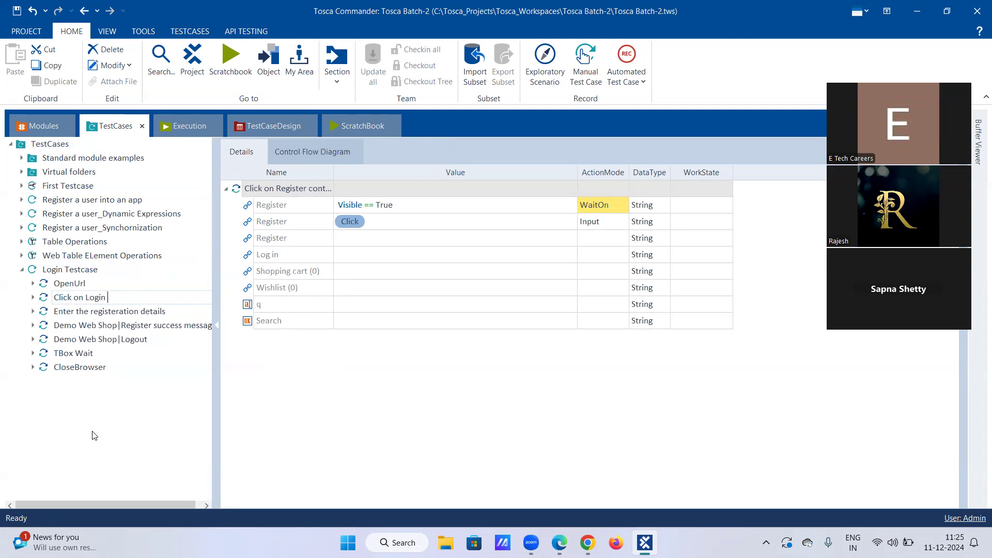
key("Return")
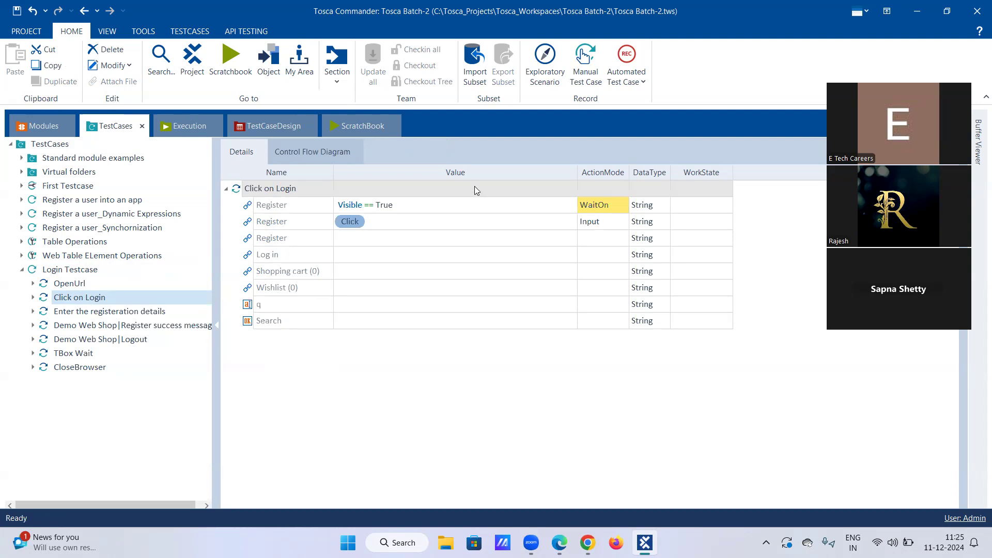
Step: Delete the Register WaitOn and Register Click rows from the Click on Login step
right_click(413, 205)
left_click(440, 175)
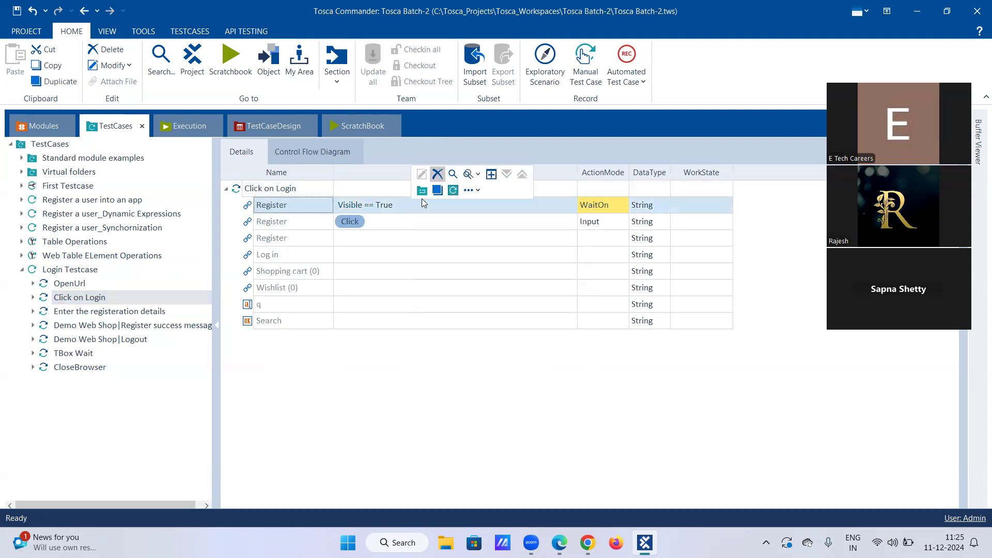
right_click(396, 208)
left_click(423, 180)
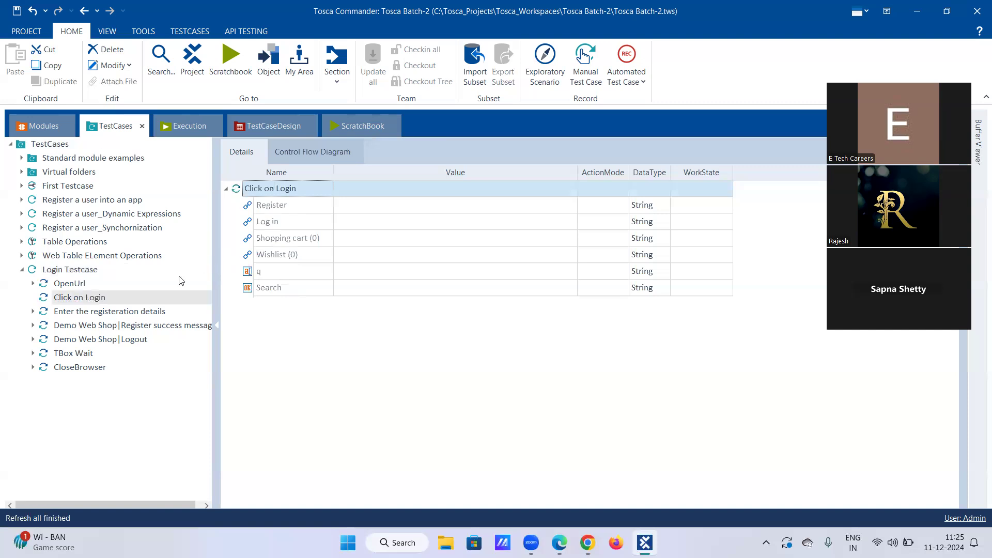
Step: Set the Log in value of the Click on Login step to {Click} with the Input action mode
left_click(377, 225)
left_click(425, 229)
left_click(557, 221)
left_click(472, 236)
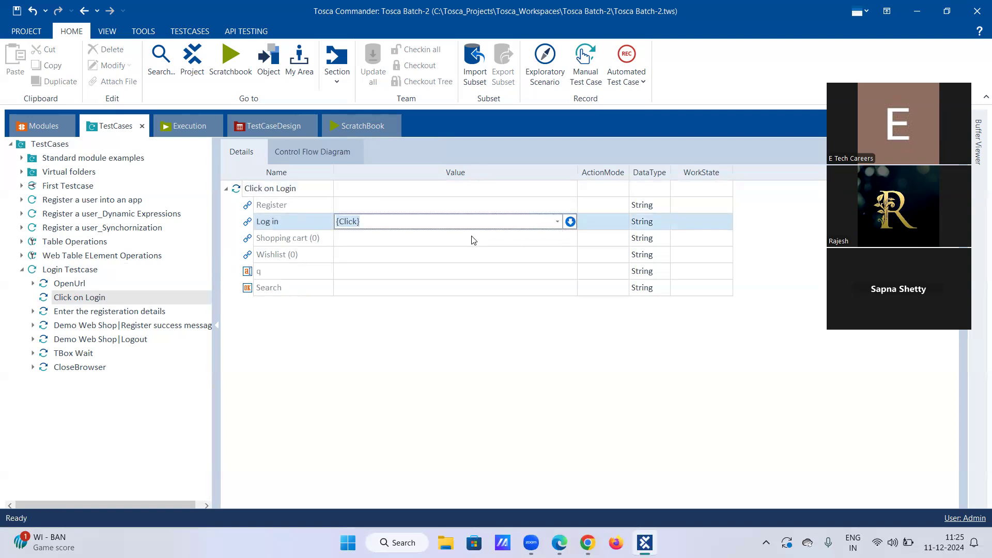
left_click(615, 224)
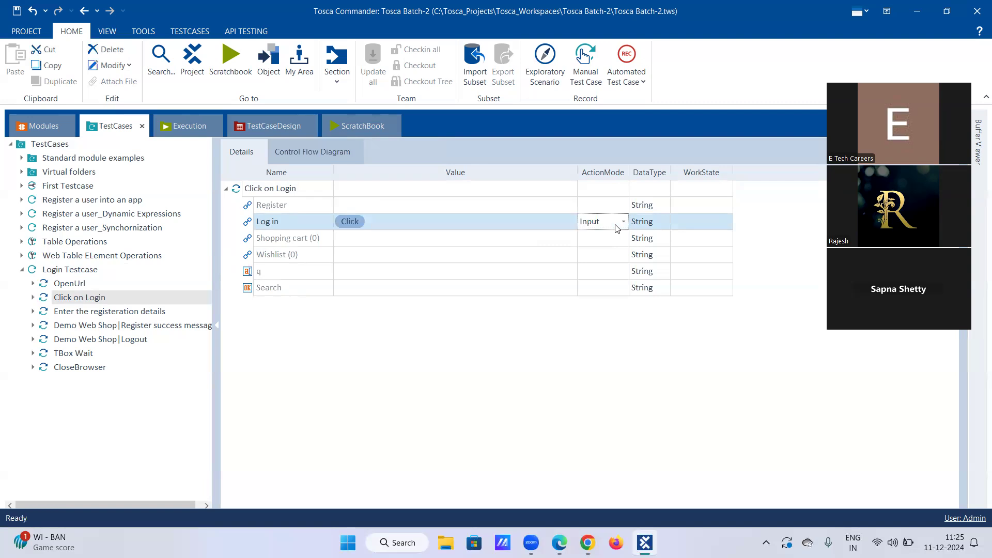
left_click(509, 240)
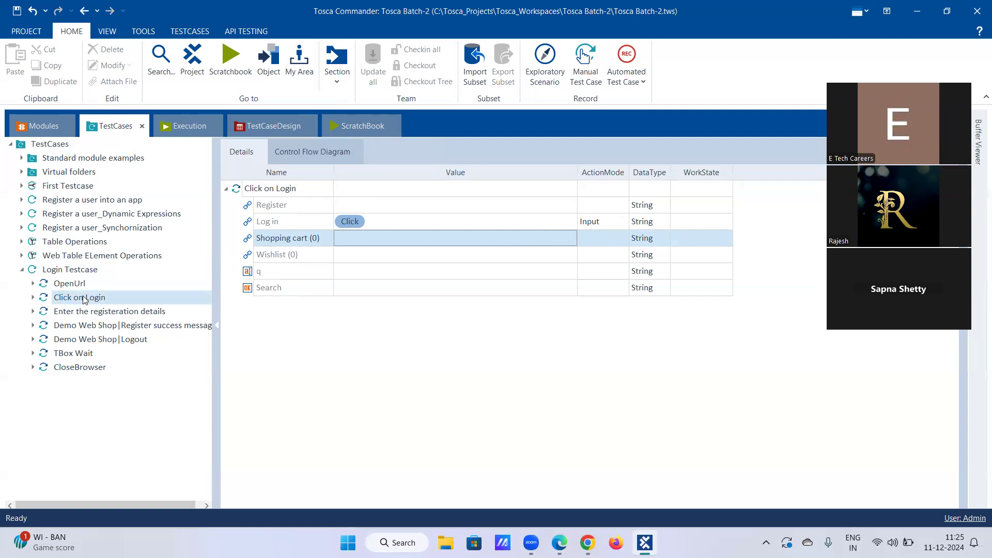
Step: In the module behind the Click on Login step, set the Log in control's cardinality to 0-N, and return to the test cases
right_click(104, 297)
left_click(124, 303)
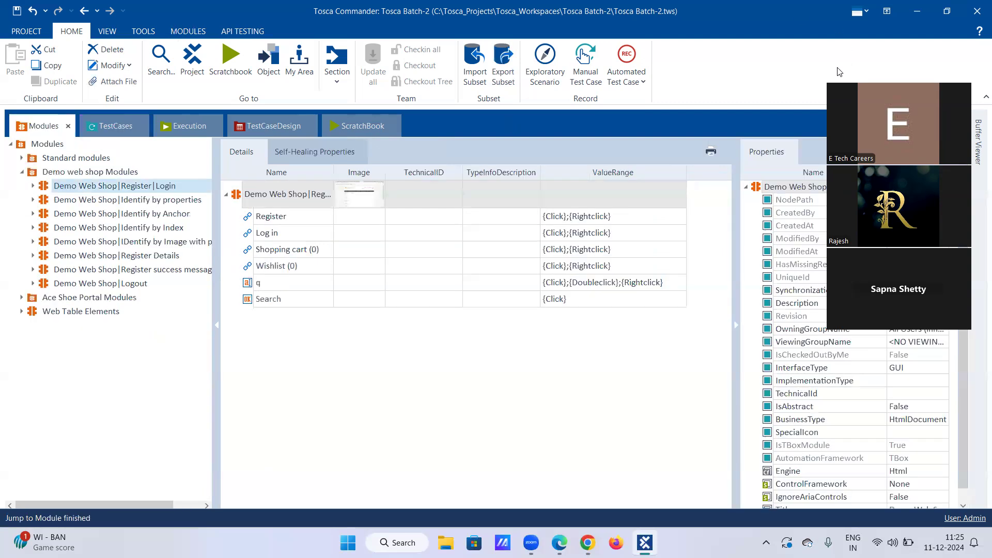
left_click(290, 222)
left_click(293, 237)
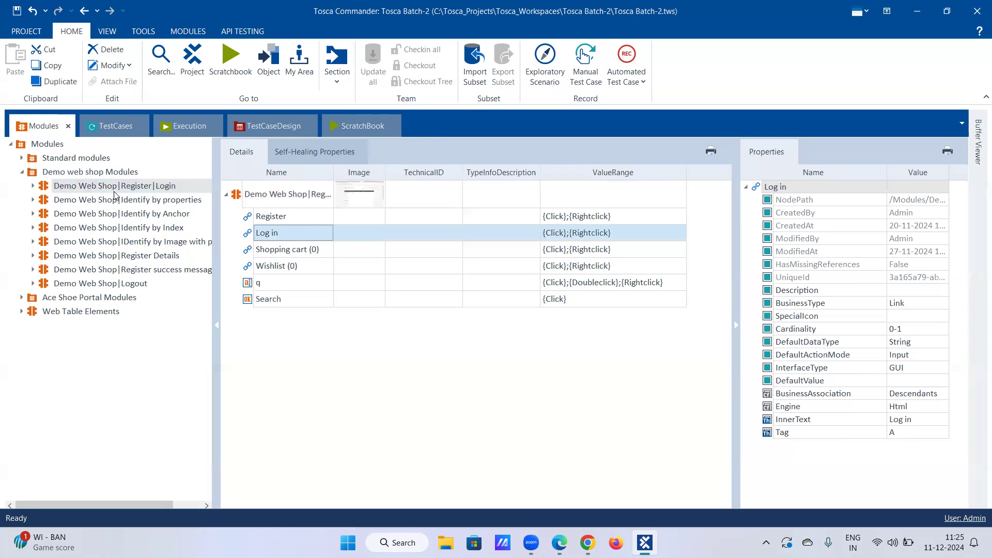
left_click(33, 186)
left_click(71, 229)
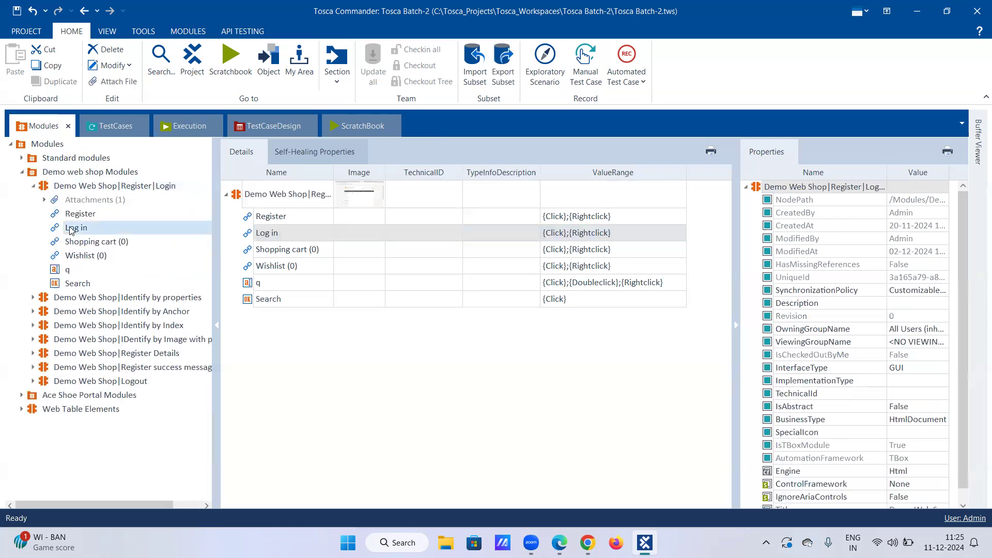
left_click(915, 334)
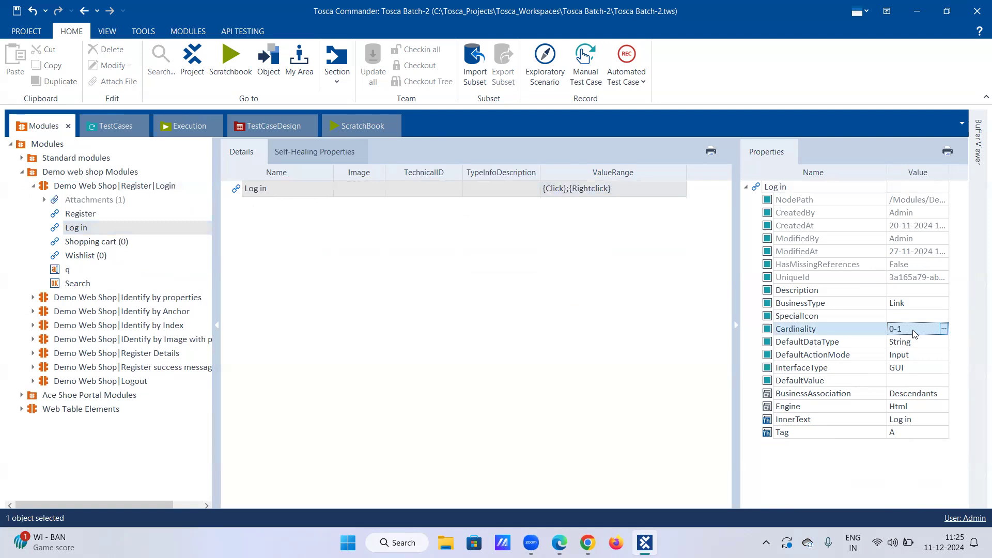
left_click(915, 329)
key("BackSpace")
type("N")
key("Return")
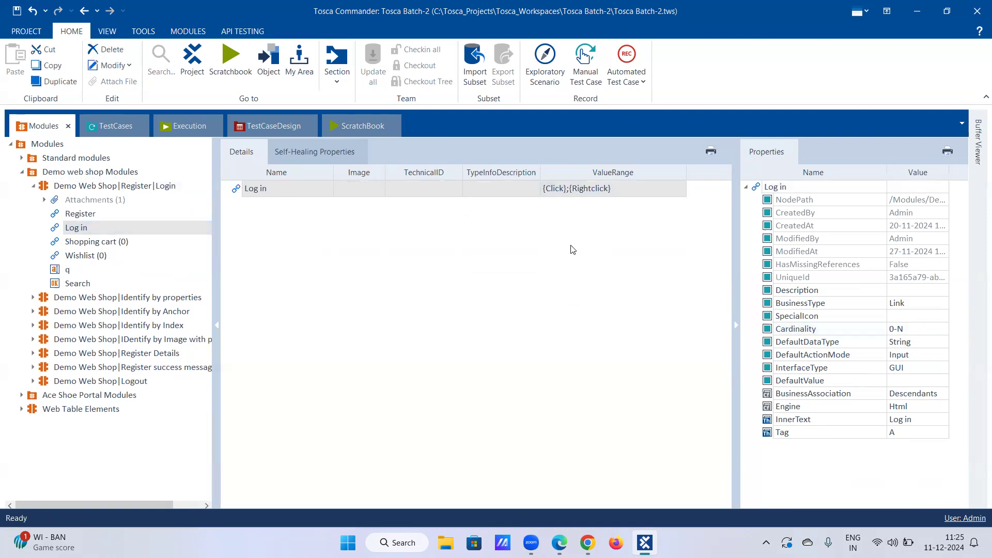
left_click(125, 128)
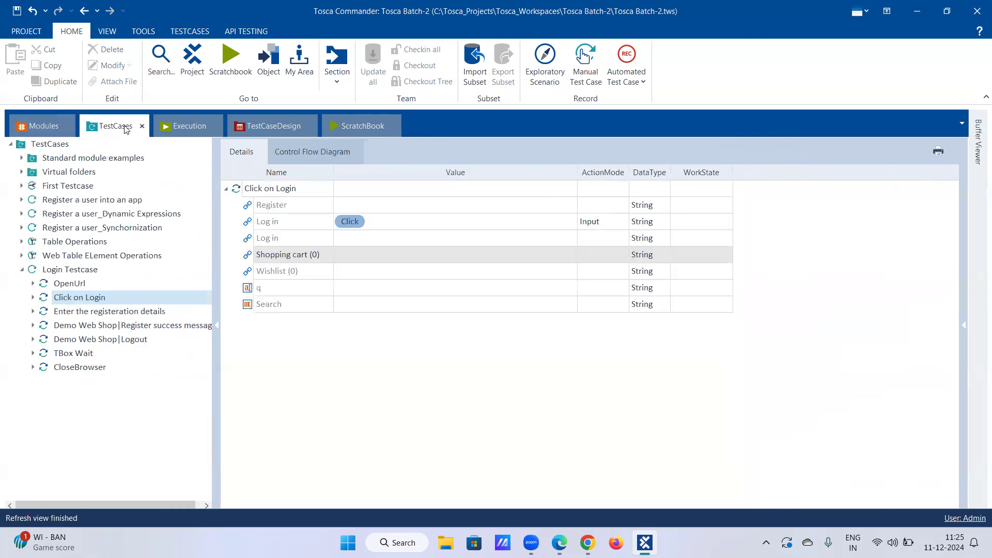
Step: Delete the Log in row holding the Click value from the Click on Login step
left_click(374, 223)
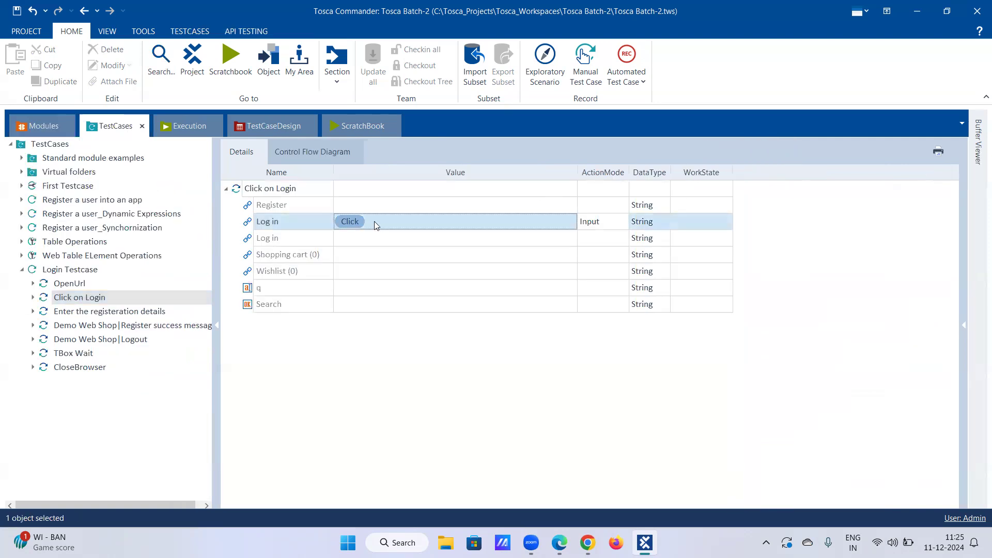
right_click(383, 217)
left_click(402, 190)
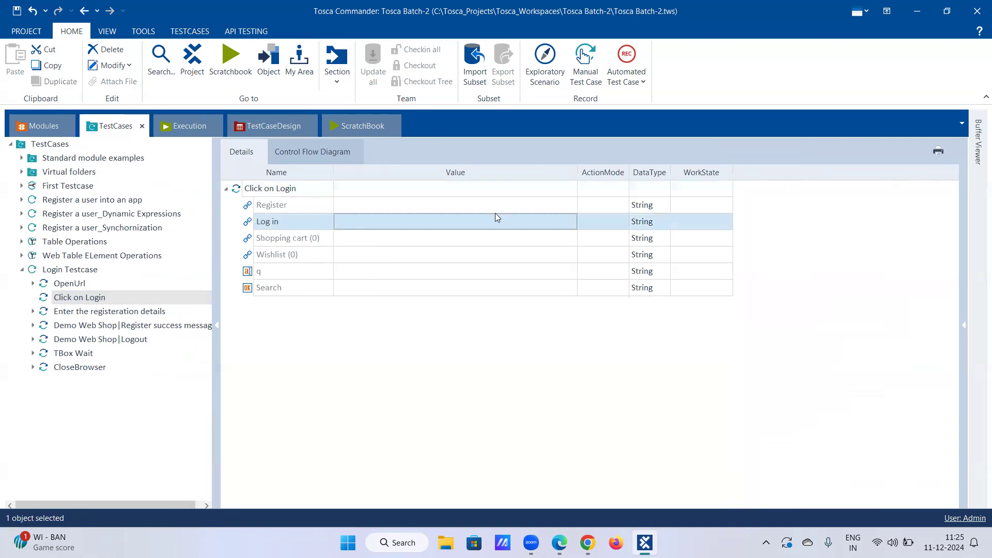
Step: Make the Click on Login step wait for the Log in link, using the property Visible = True and the WaitOn action mode
left_click(540, 221)
left_click(556, 222)
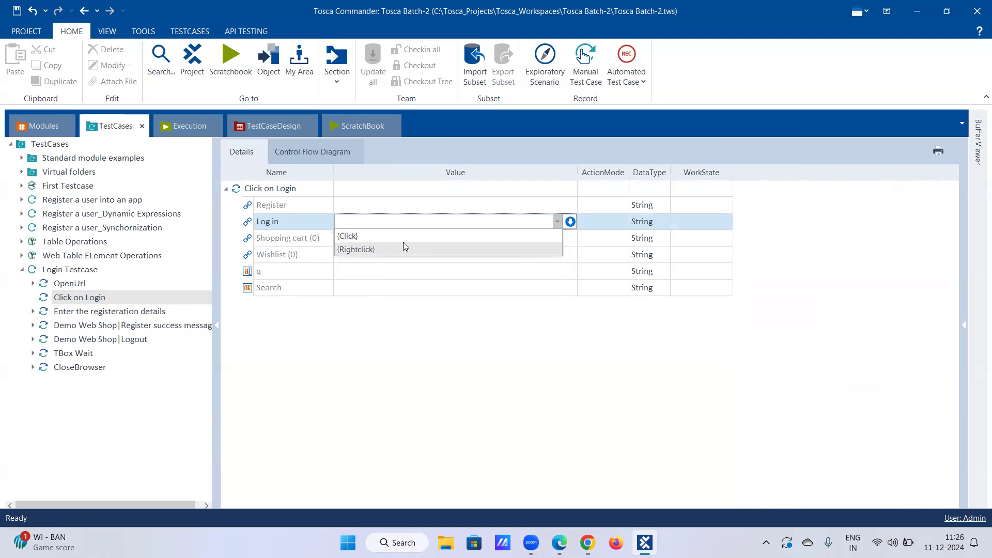
left_click(573, 222)
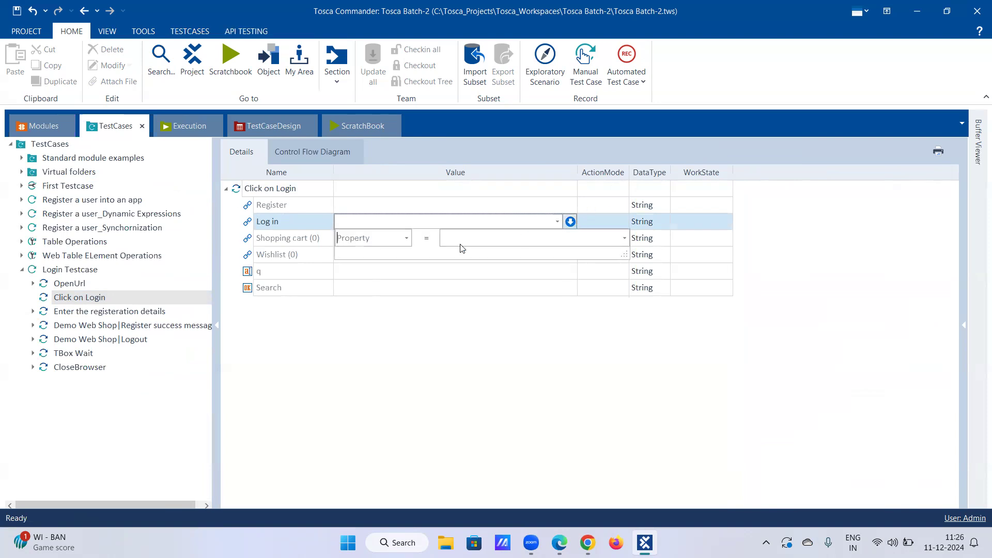
left_click(407, 238)
left_click(362, 308)
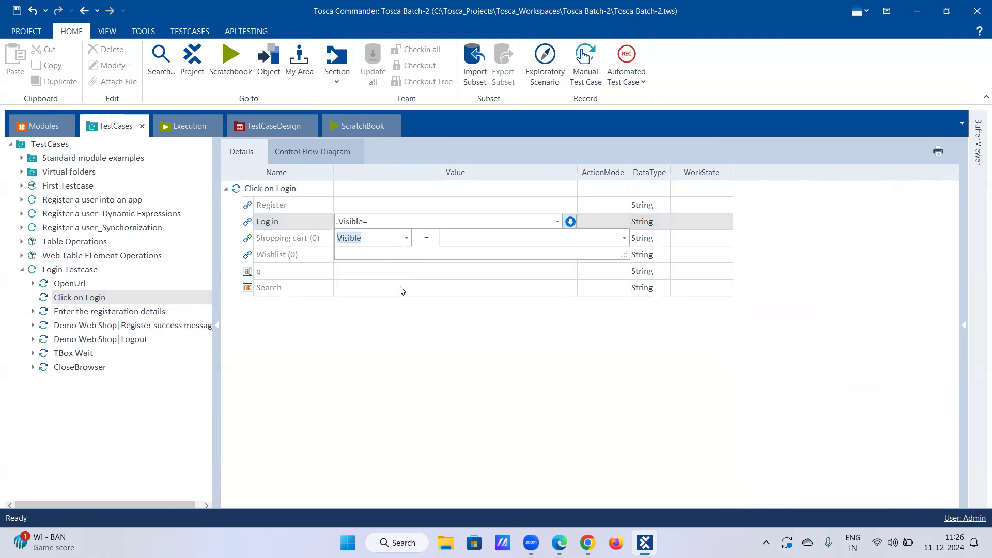
left_click(464, 242)
type("True")
key("Return")
left_click(624, 221)
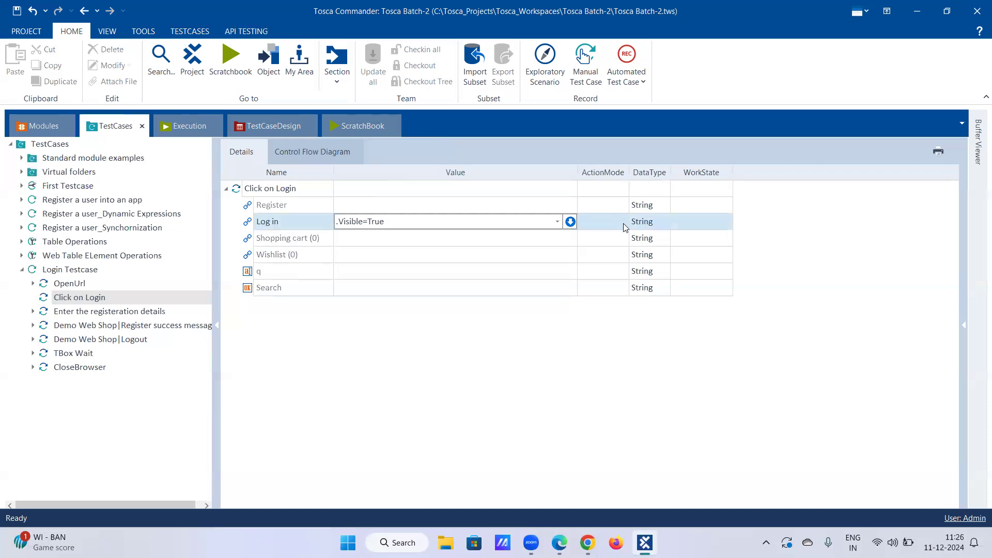
left_click(624, 222)
left_click(600, 282)
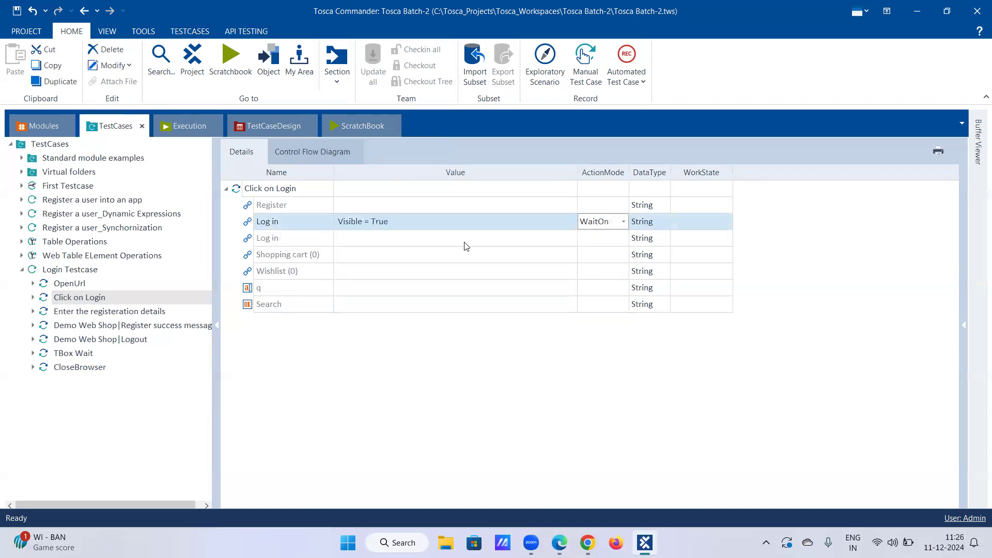
Step: Set the second Log in row of the Click on Login step to {Click} as an Input action
left_click(465, 245)
left_click(466, 243)
left_click(557, 238)
left_click(491, 254)
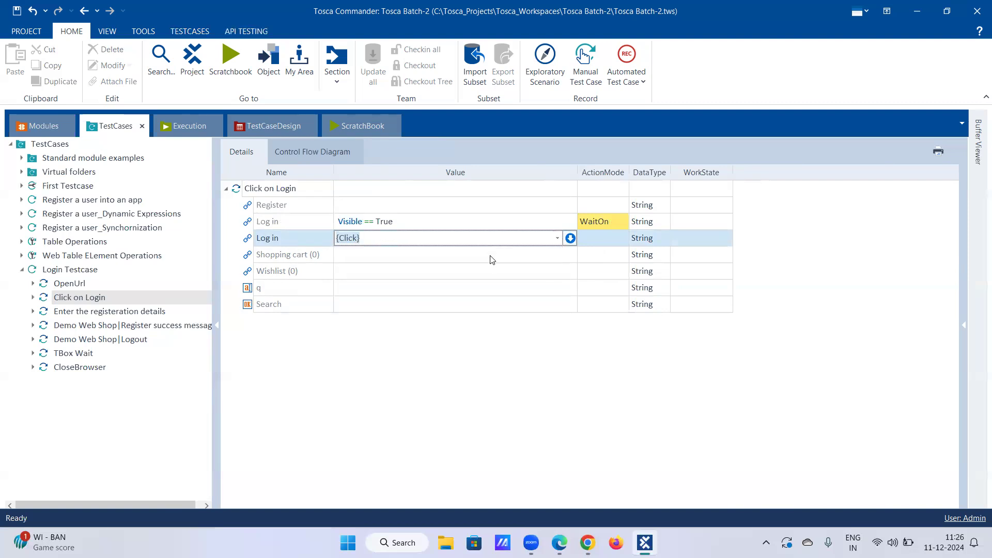
left_click(602, 256)
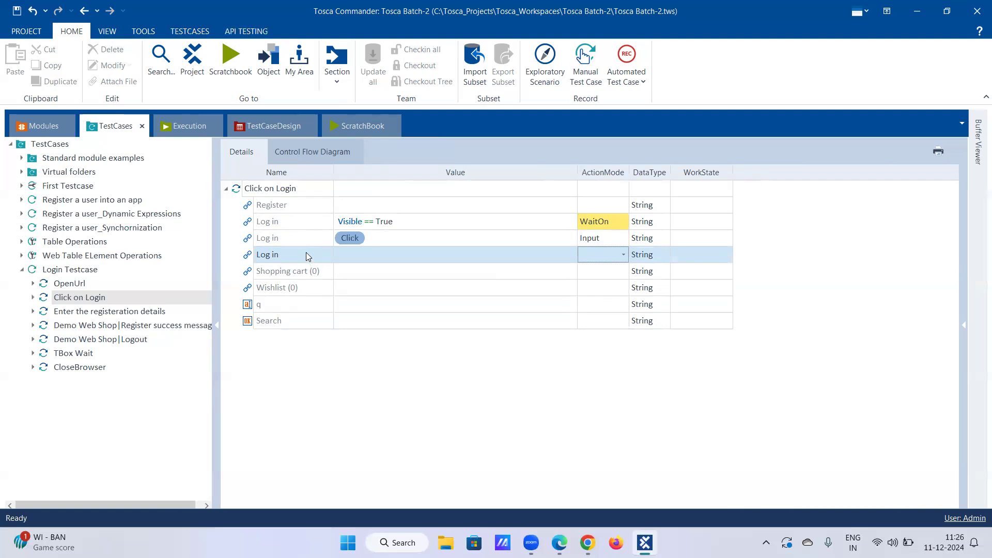
Step: Compare the registration details step with the Demo Web Shop's Register and Log in pages in Chrome, leave the Log in page open, and return to Tosca Commander
left_click(97, 313)
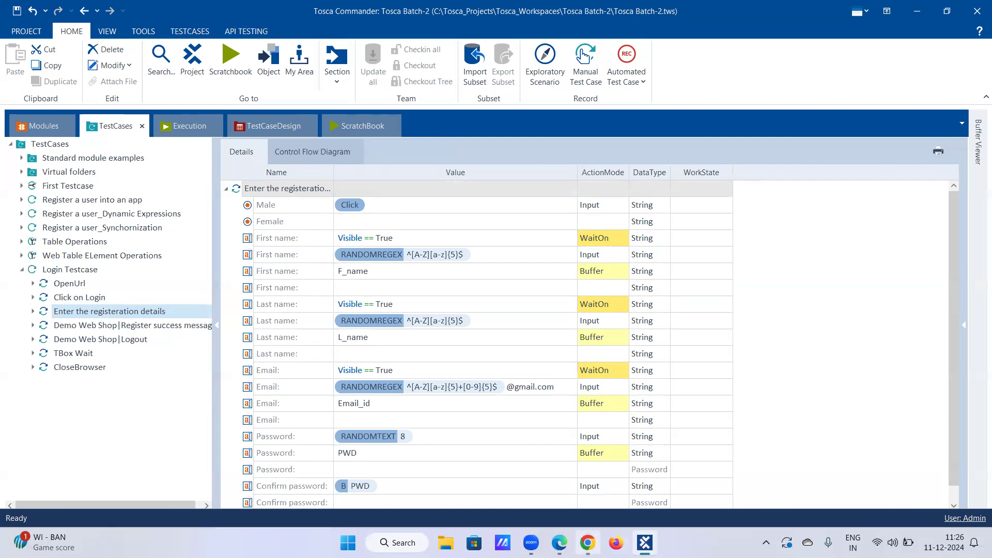
left_click(588, 543)
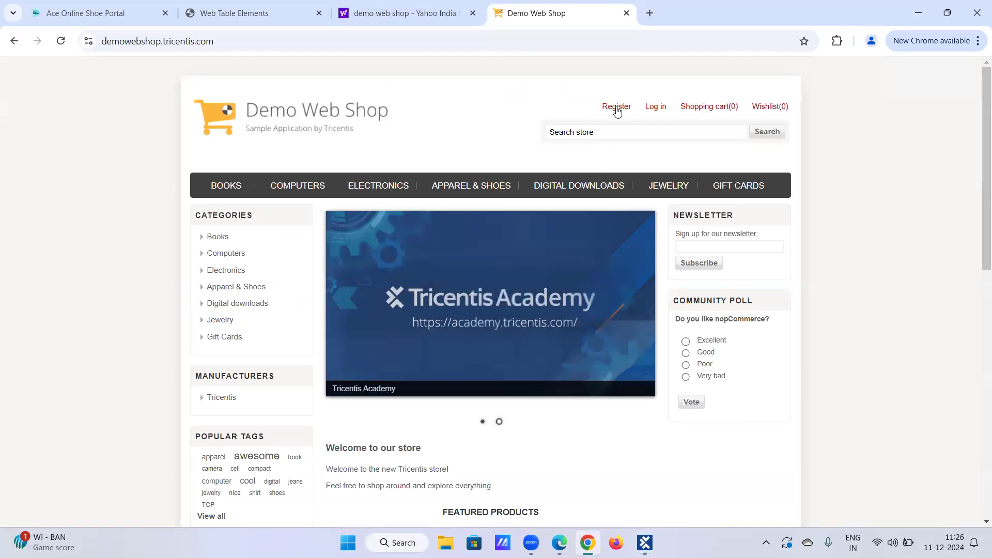
left_click(646, 110)
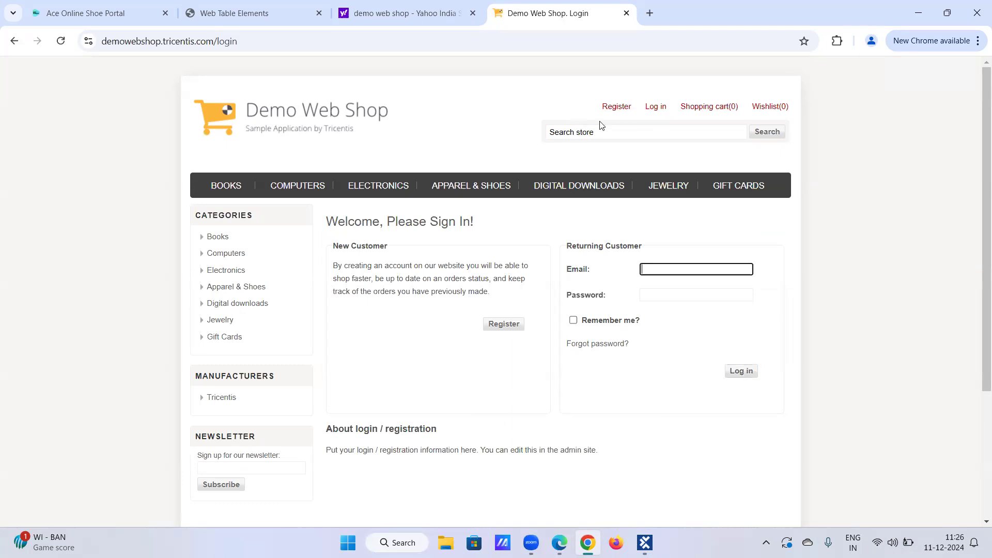
left_click(618, 107)
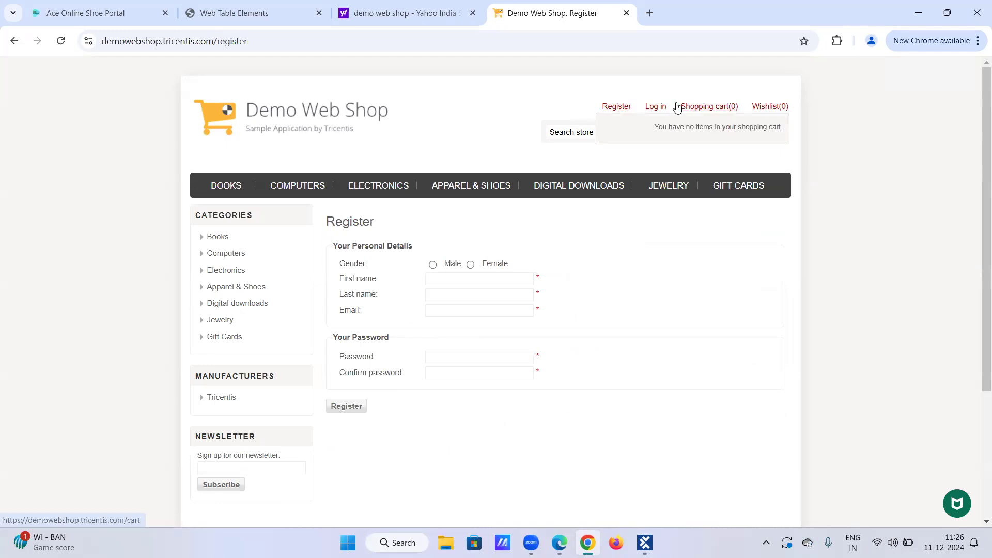
left_click(656, 109)
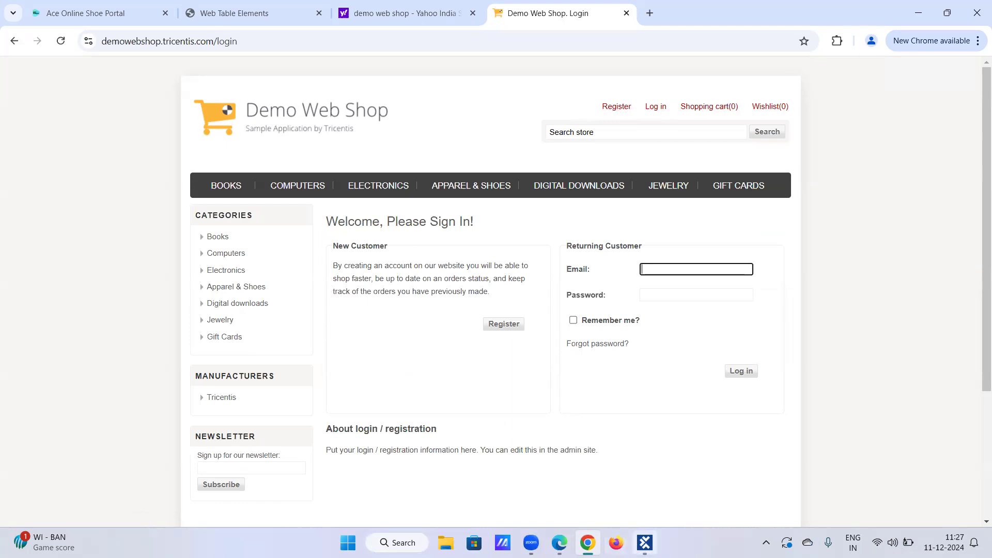
left_click(645, 543)
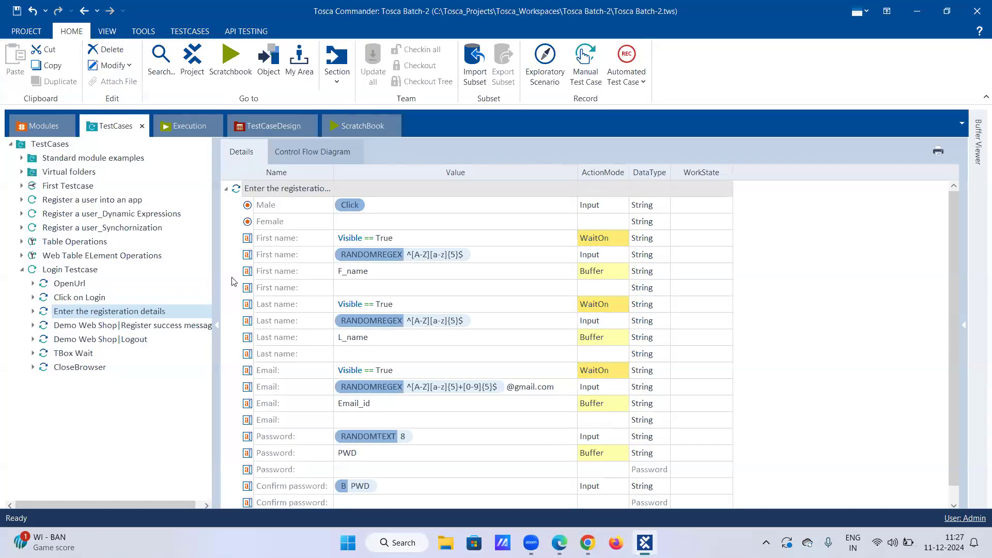
Step: Delete the Enter the registeration details and Demo Web Shop|Register success message steps from the Login Testcase
right_click(130, 316)
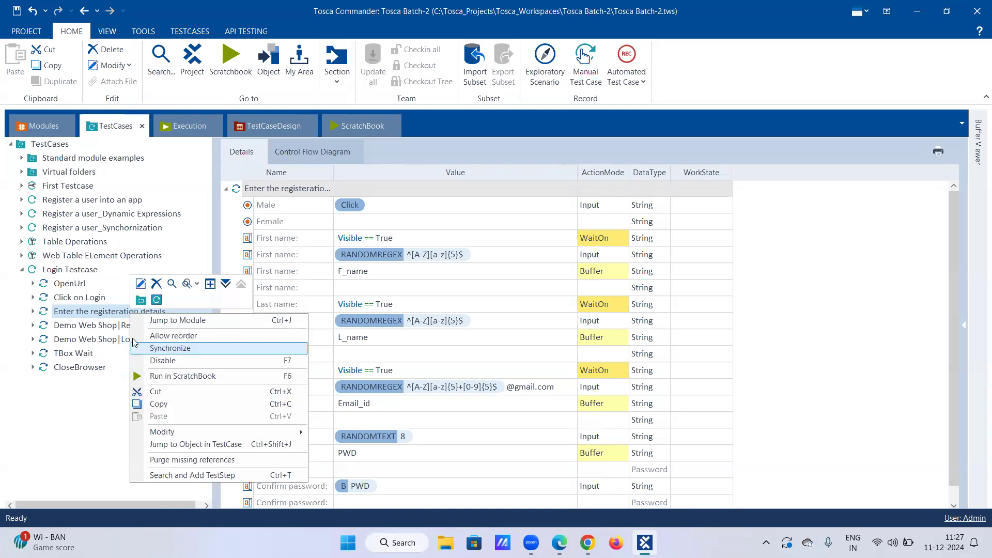
left_click(156, 284)
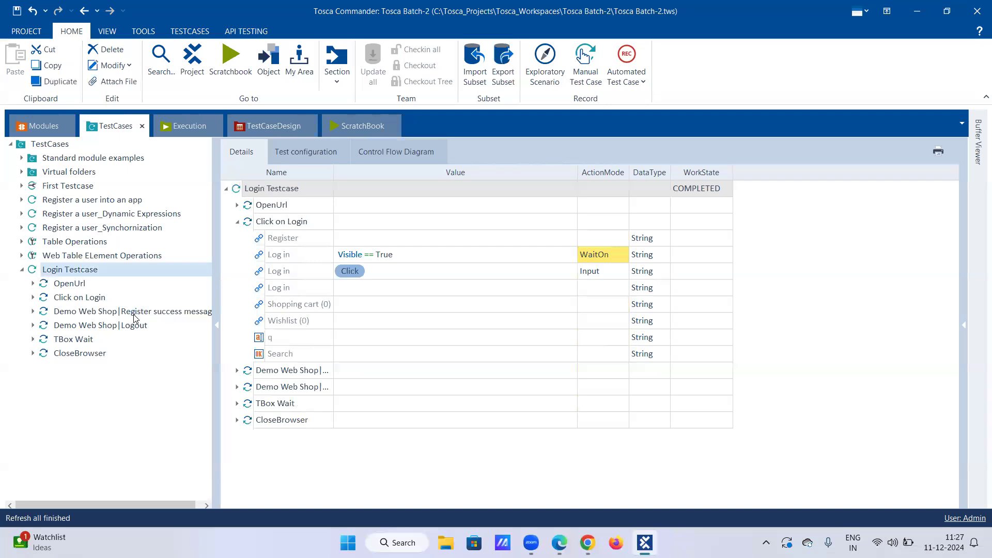
right_click(134, 312)
left_click(160, 286)
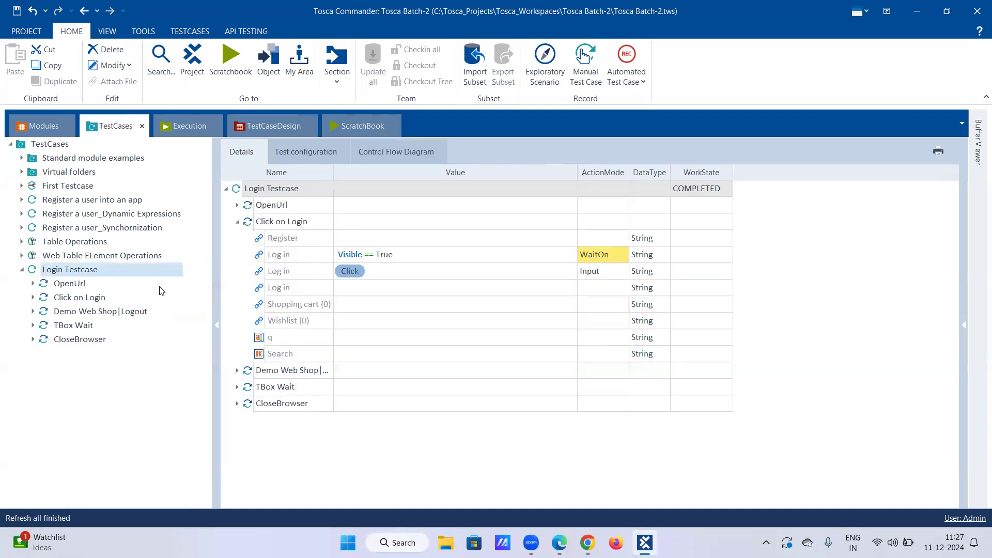
Step: Start an application scan of the Demo Web Shop Login page from the Demo web shop Modules folder
left_click(87, 302)
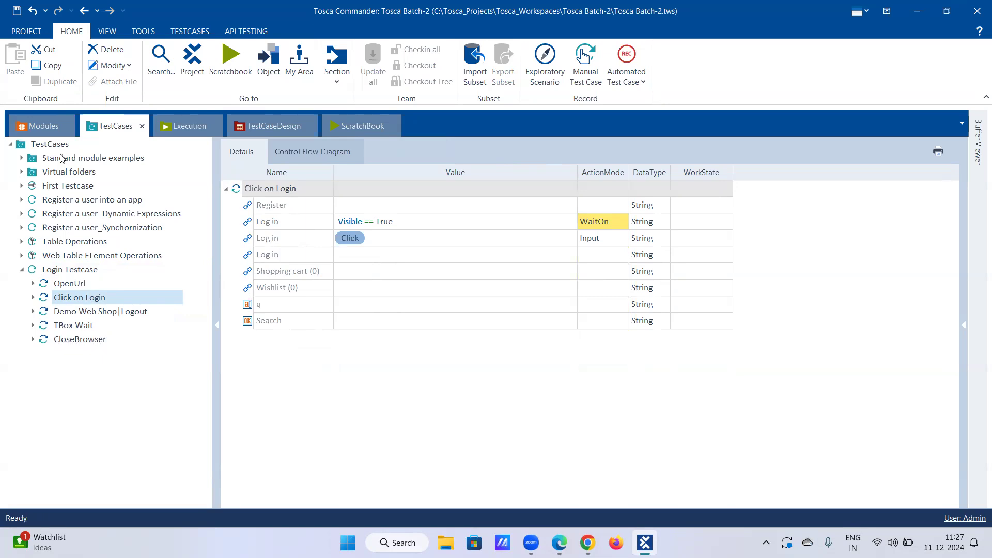
left_click(54, 128)
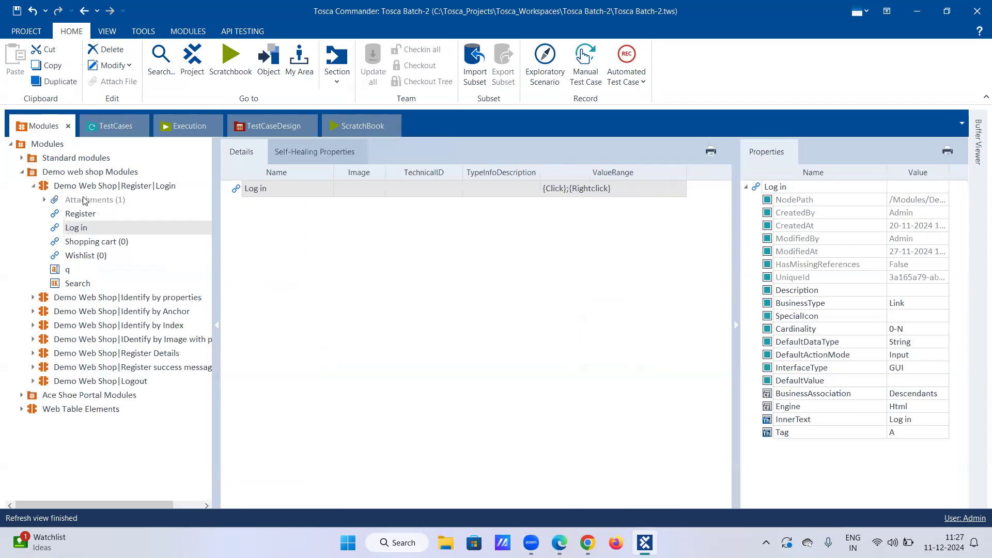
left_click(33, 186)
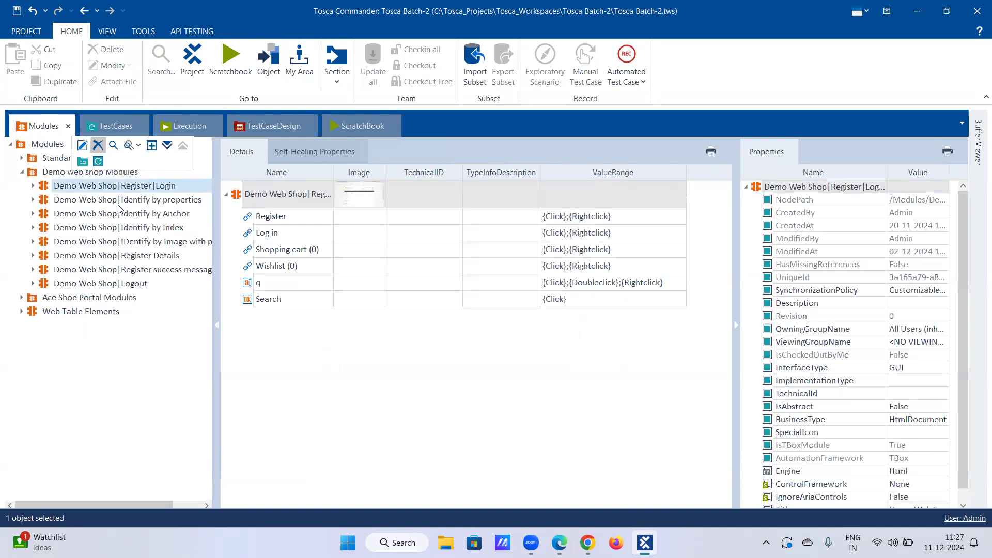
right_click(72, 173)
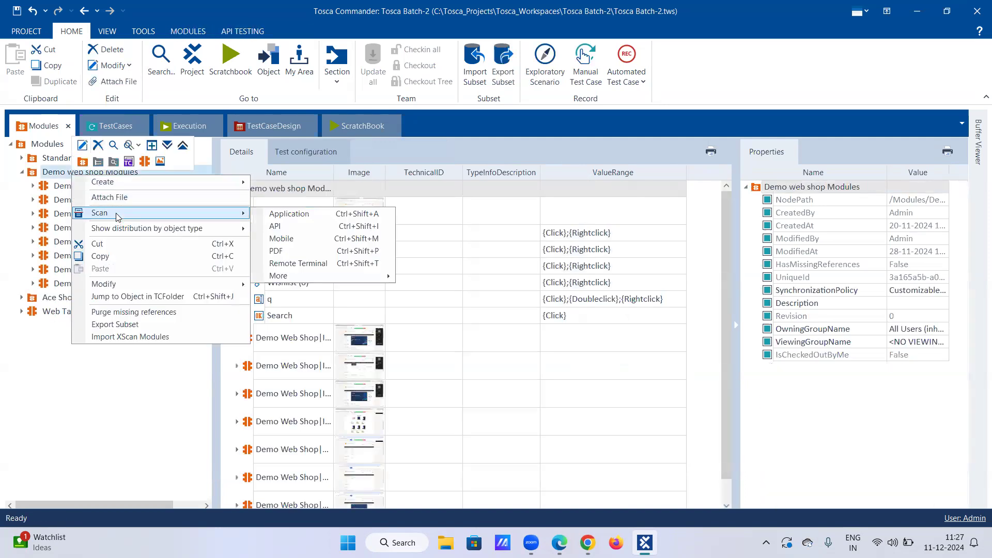
left_click(258, 214)
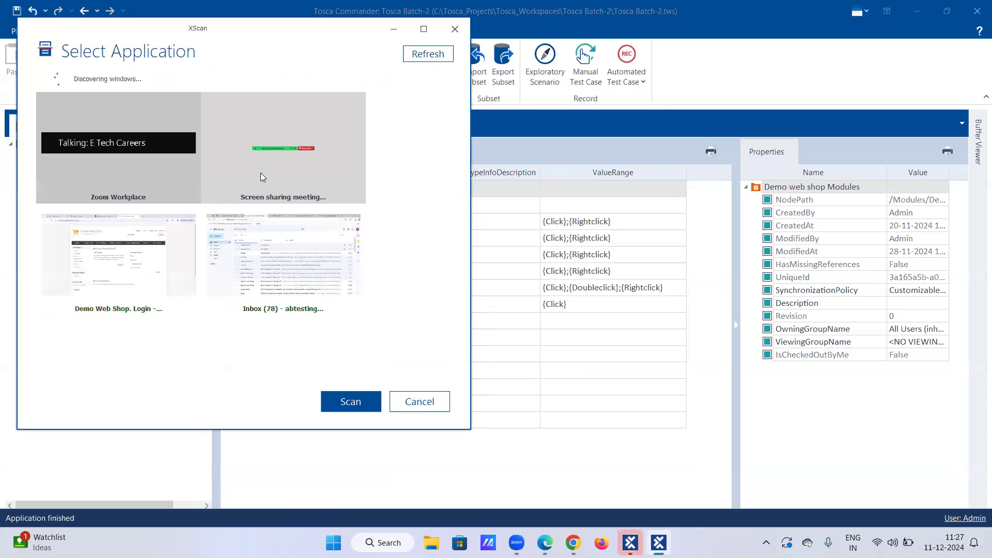
left_click(165, 264)
left_click(364, 408)
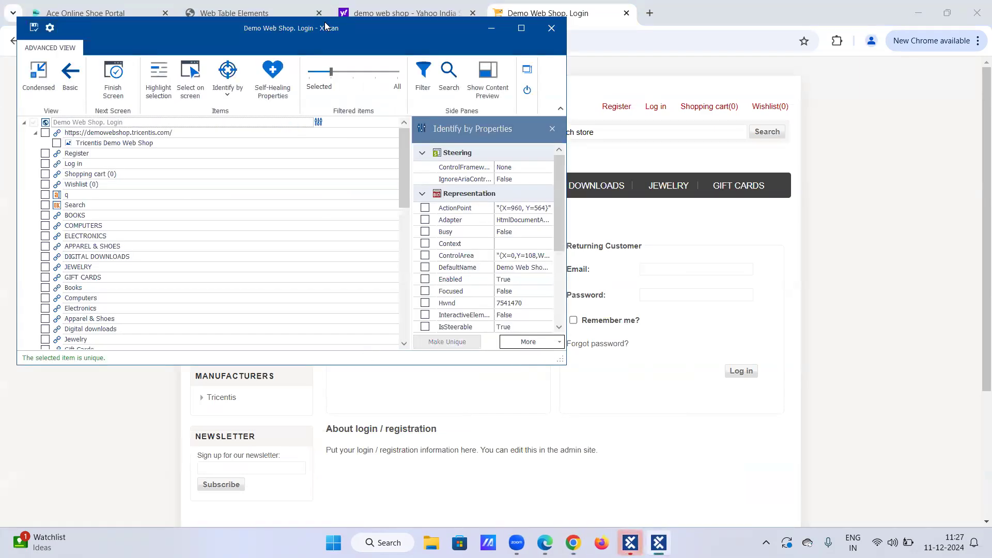
Step: Pick the Email and Password fields and the Log in button on the scanned page, save them as a module, and close the scan
left_click_drag(326, 26, 294, 52)
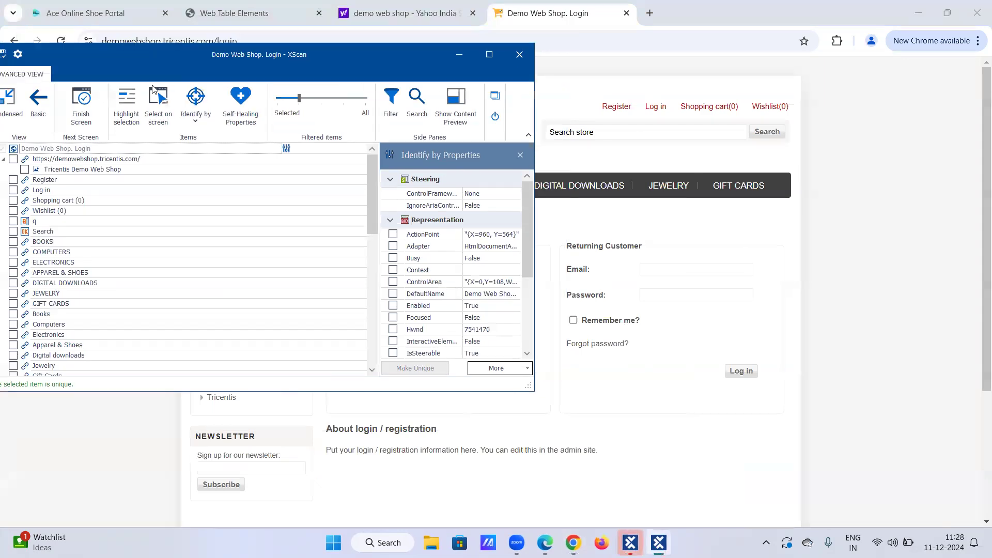
left_click(157, 90)
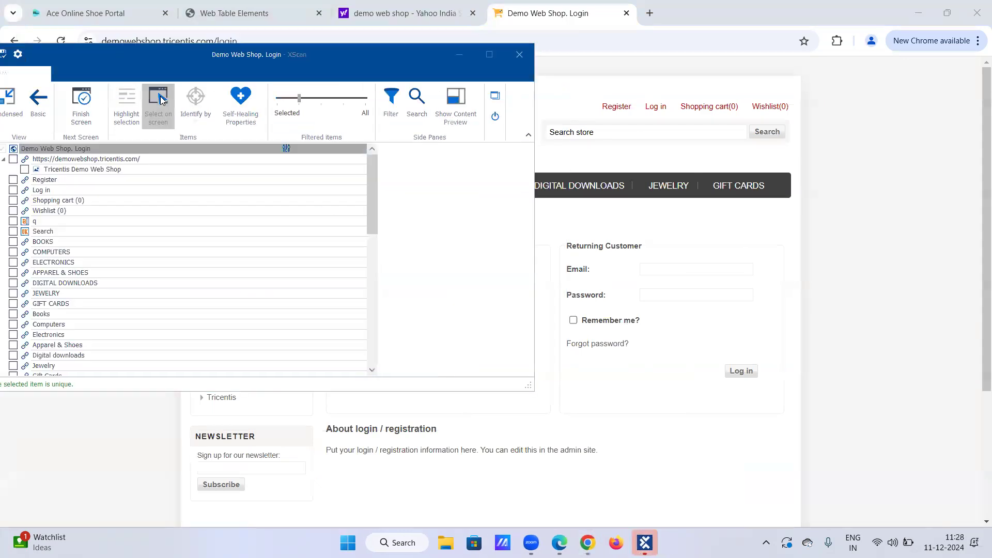
left_click(662, 271)
left_click(662, 295)
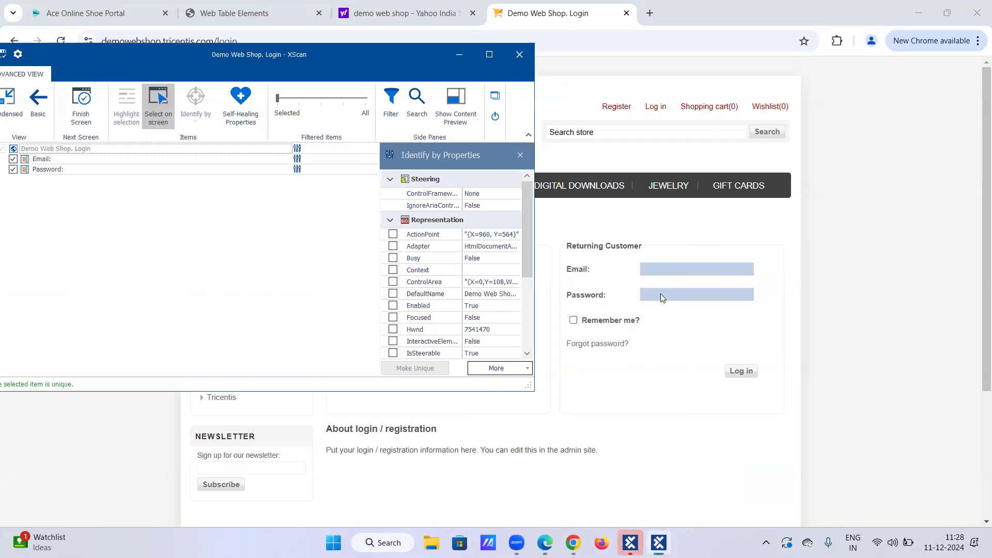
left_click(731, 371)
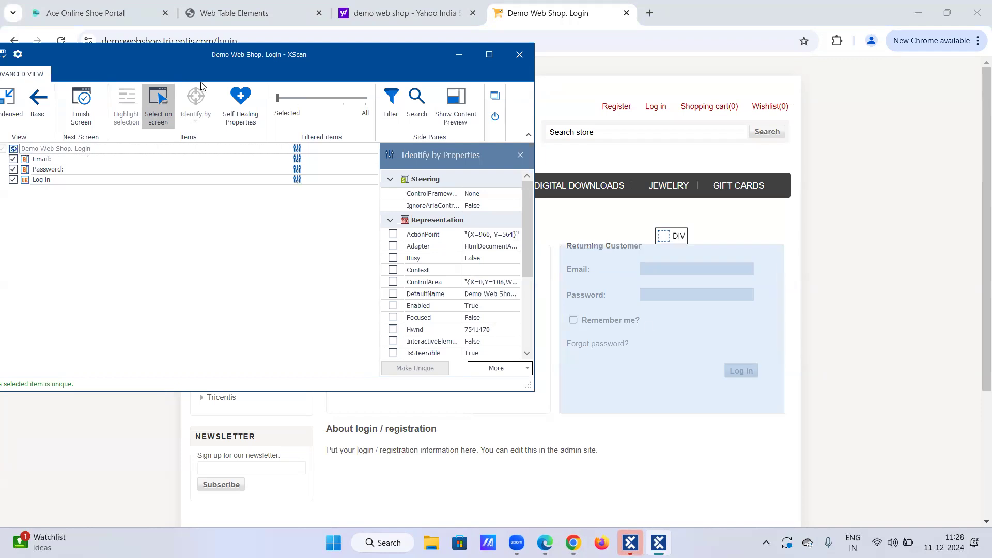
left_click_drag(118, 61, 170, 73)
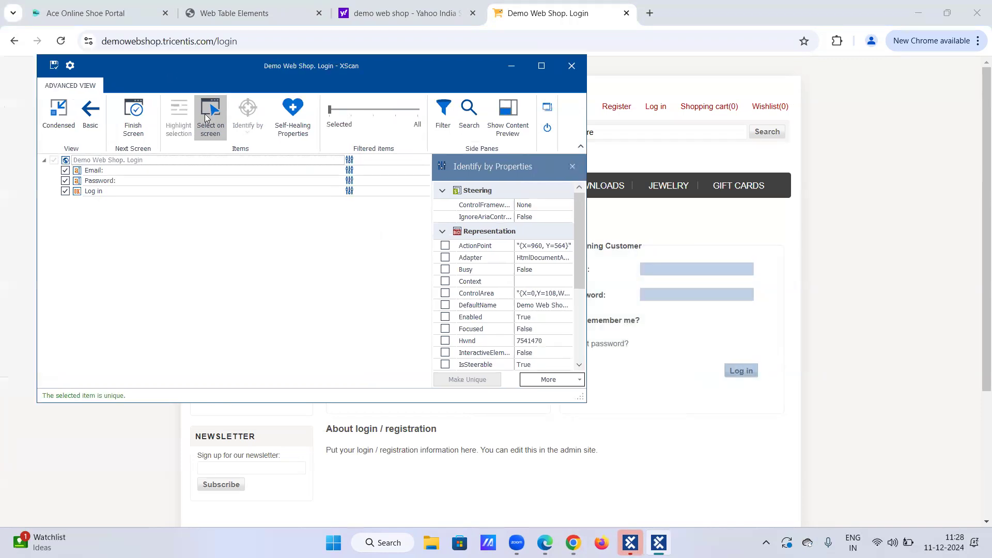
left_click(54, 66)
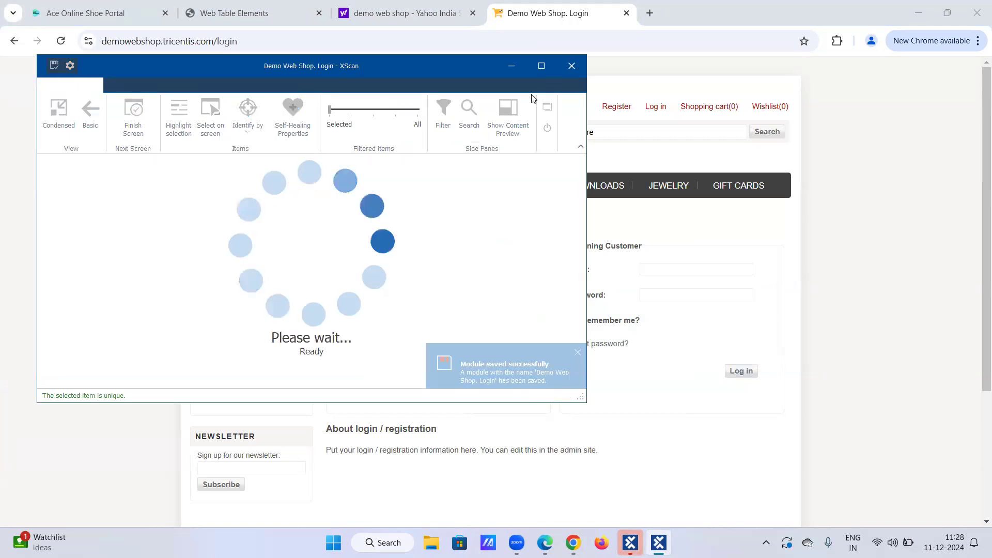
left_click(548, 128)
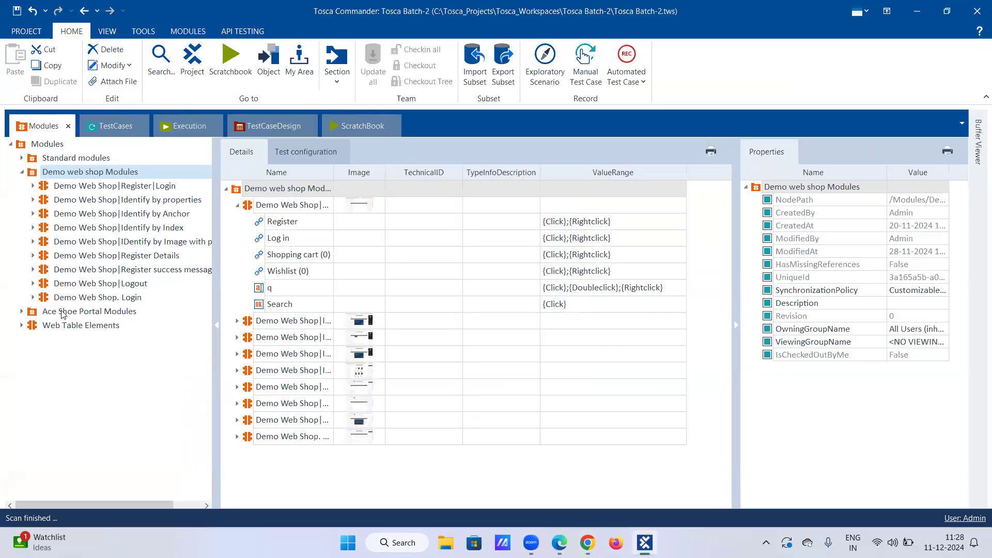
Step: Rename the newly scanned login module to Demo Web Shop|Login
left_click(33, 298)
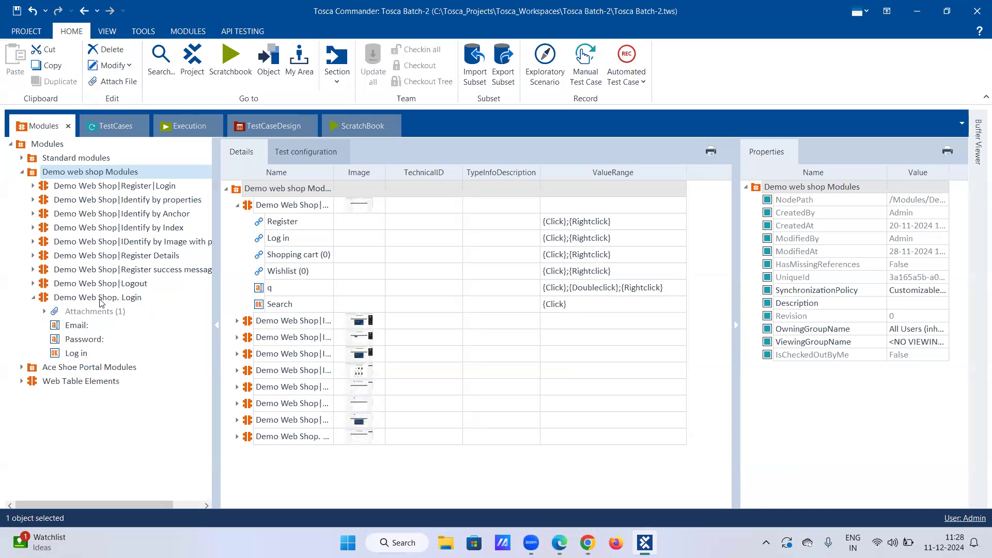
right_click(102, 303)
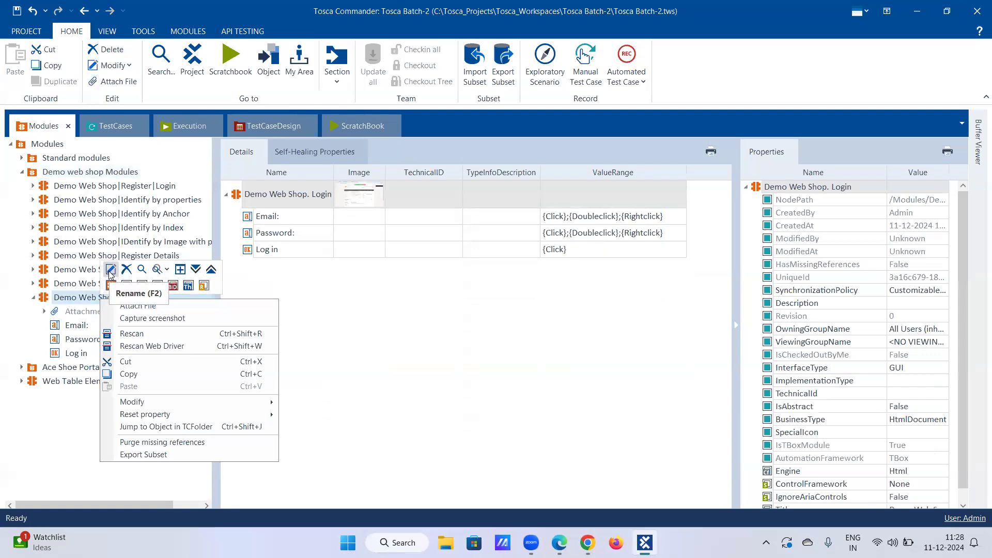
key("Escape")
left_click(110, 270)
key("End")
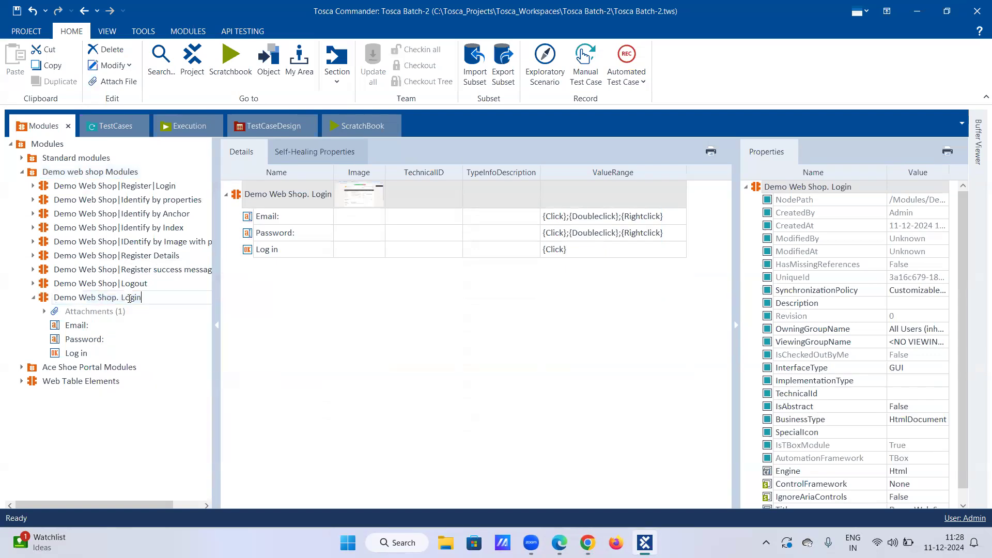
key("BackSpace")
key("BackSpace")
type("|Login")
key("Return")
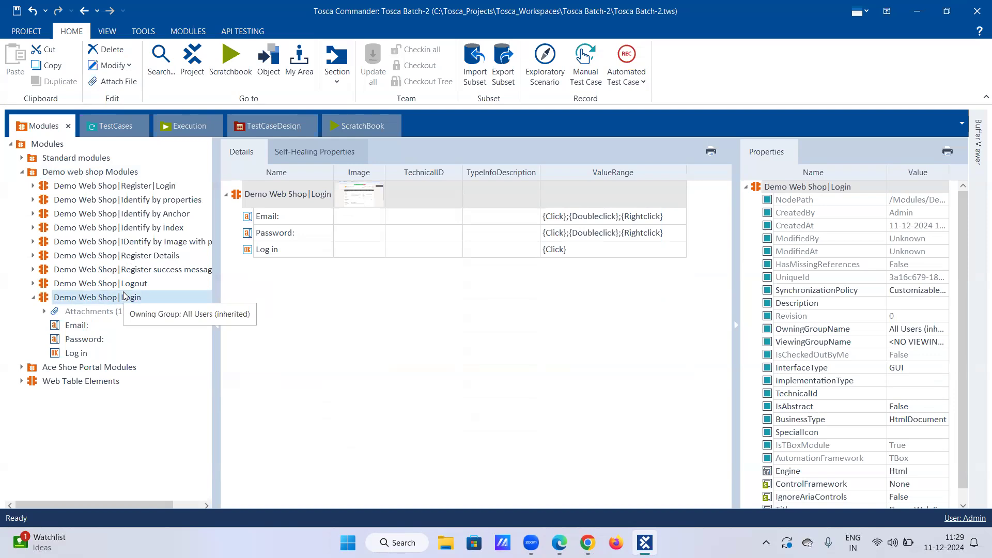
Step: Set the cardinality of the Email and Password controls in the Demo Web Shop|Login module to 0-N
left_click(77, 329)
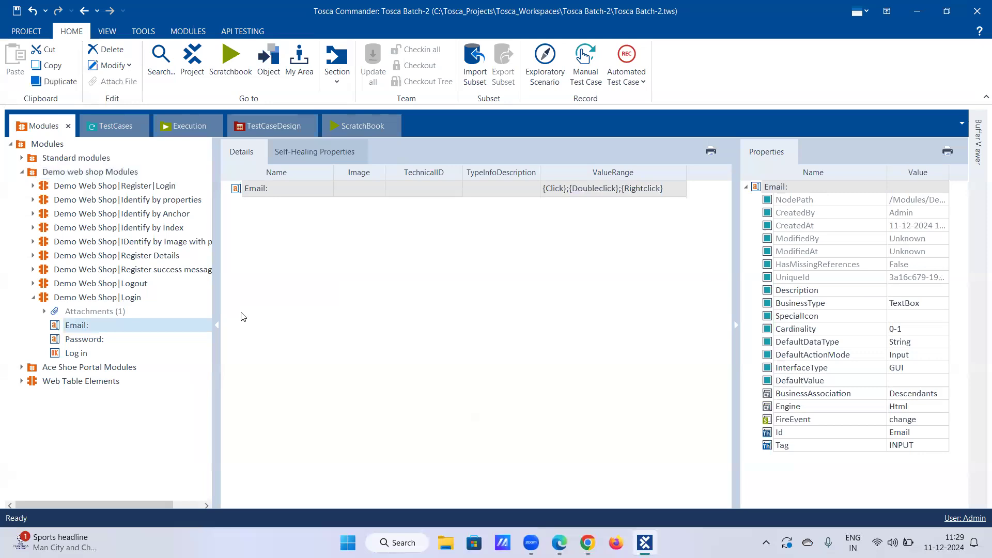
left_click(918, 332)
left_click(919, 332)
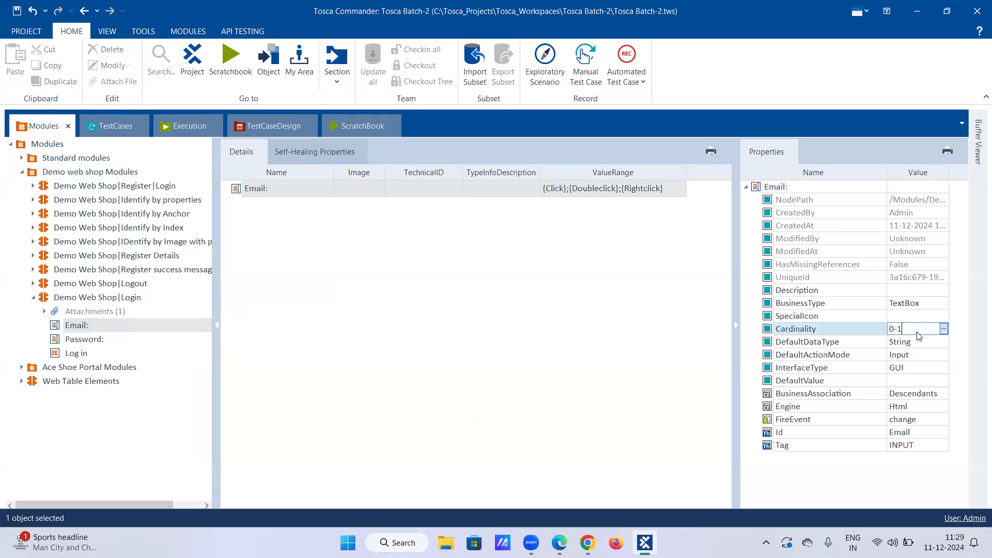
type("N")
left_click(75, 343)
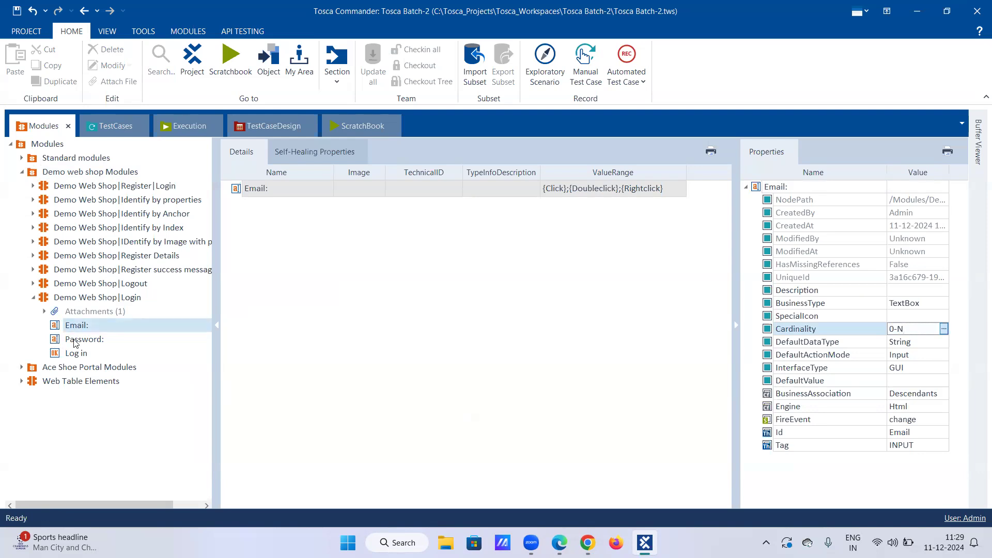
left_click(909, 331)
key("BackSpace")
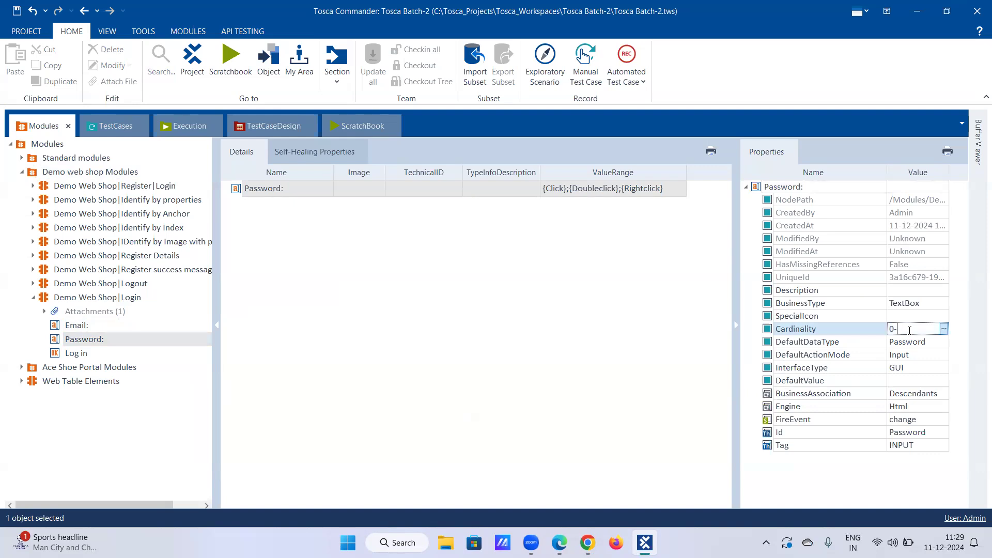
type("N")
Step: Set the cardinality of the Log in button in the Demo Web Shop|Login module to 0-N
left_click(70, 353)
left_click(71, 354)
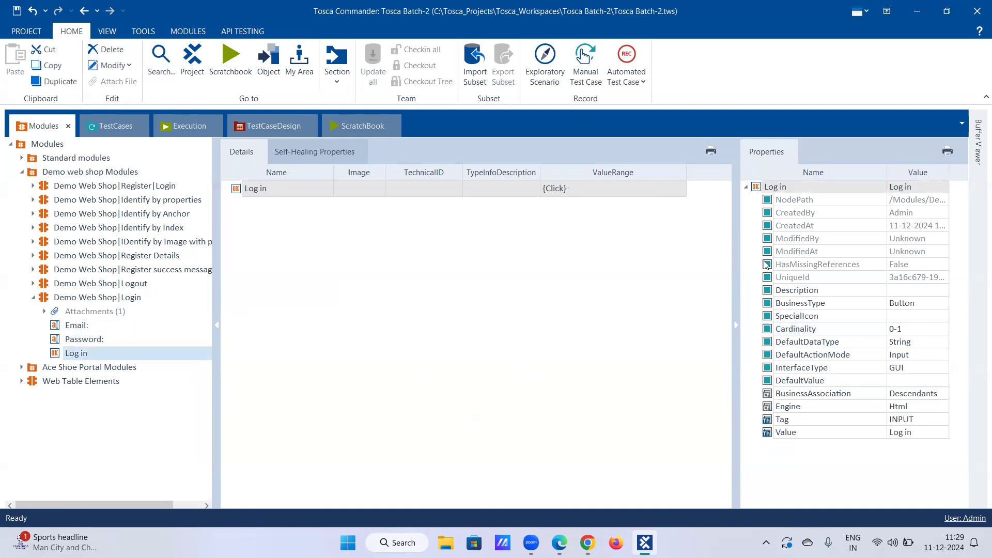
left_click(914, 329)
key("BackSpace")
type("N")
key("Return")
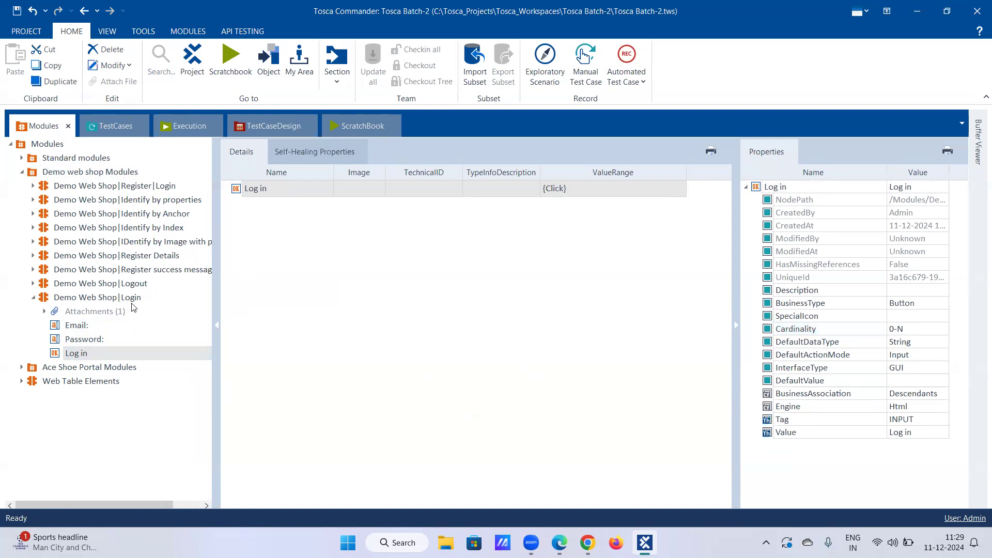
Step: Check the Demo Web Shop|Login module's controls and add the module as a test step to the Login Testcase
left_click(77, 327)
left_click(77, 341)
left_click(77, 354)
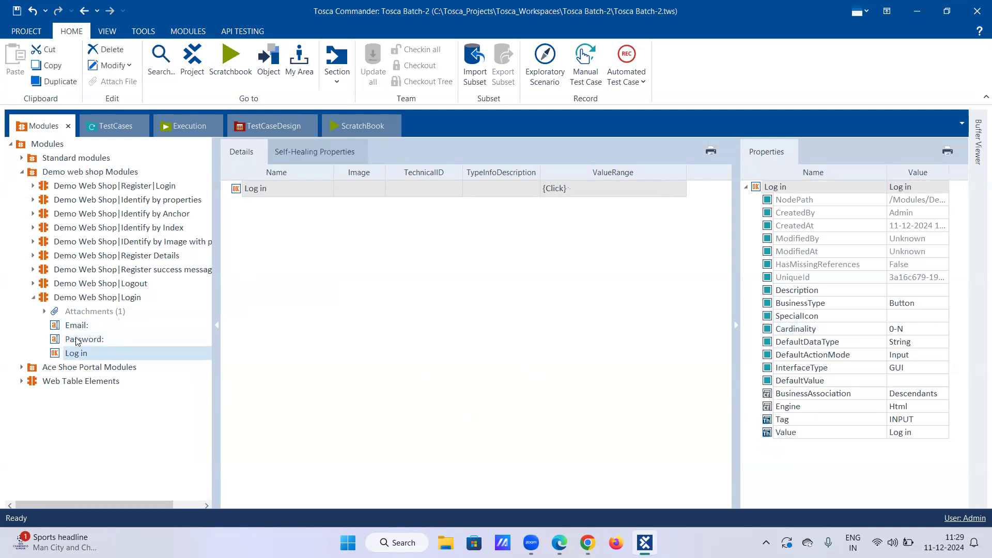
left_click(33, 297)
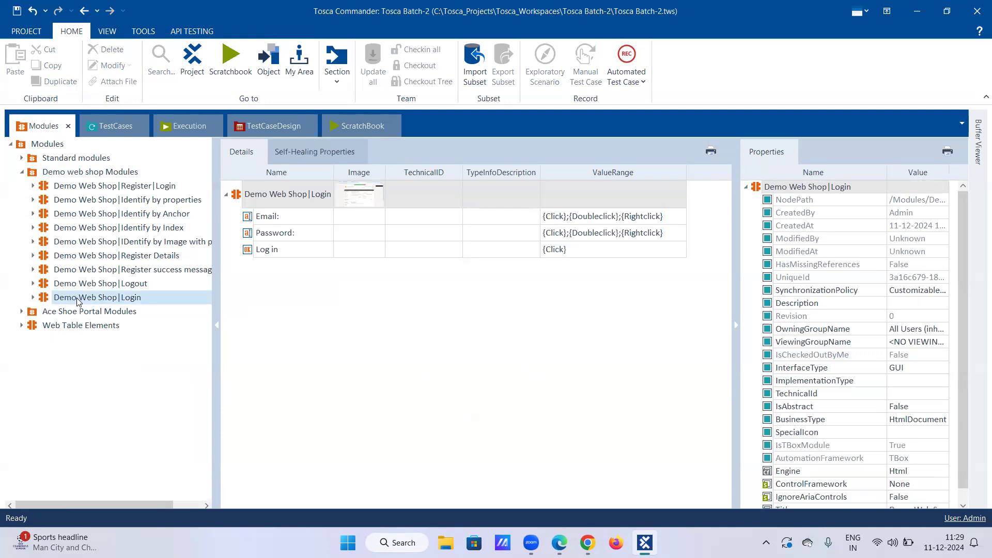
left_click_drag(78, 303, 53, 273)
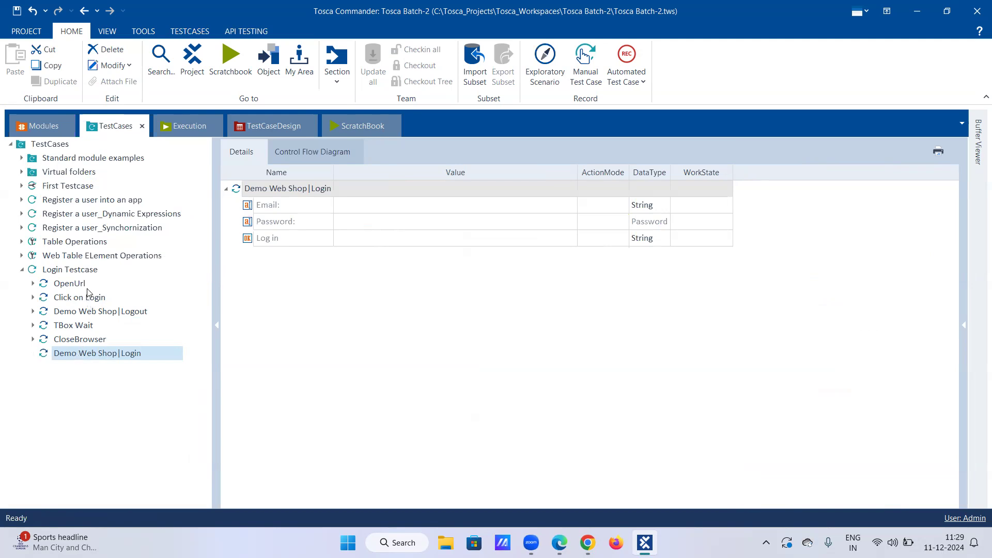
Step: Move the Demo Web Shop|Login test step directly after Click on Login and rename it Enter the login details
left_click_drag(84, 355, 92, 303)
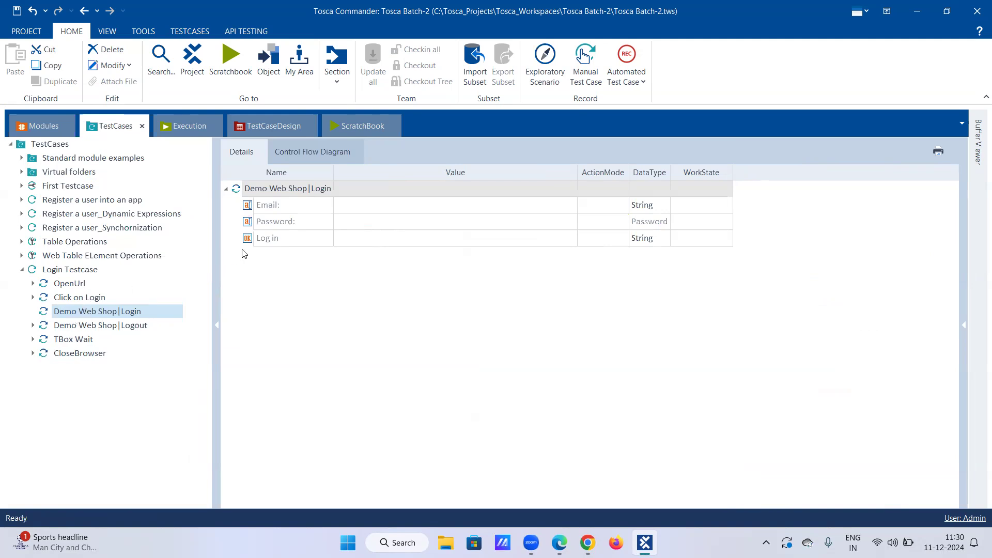
right_click(109, 310)
left_click(115, 285)
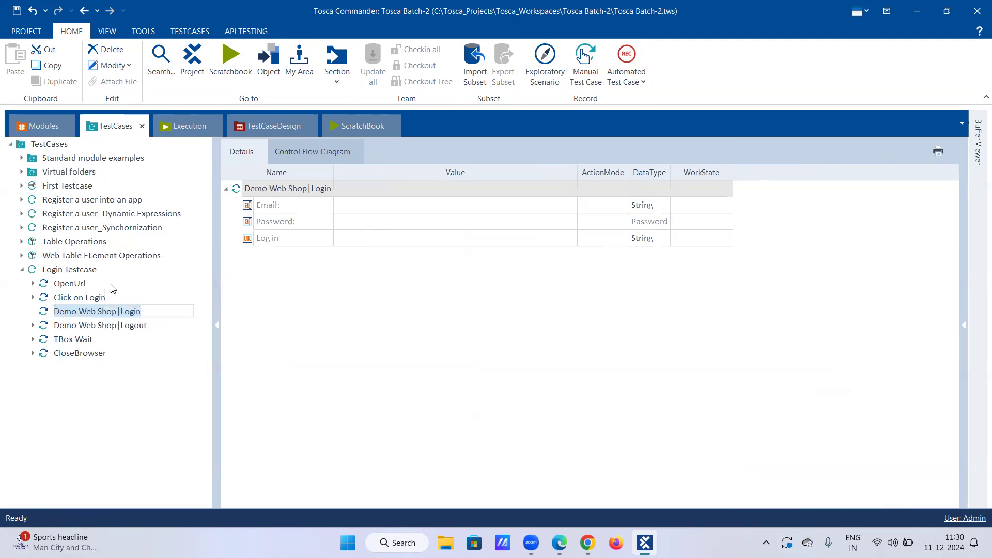
type("Enter ")
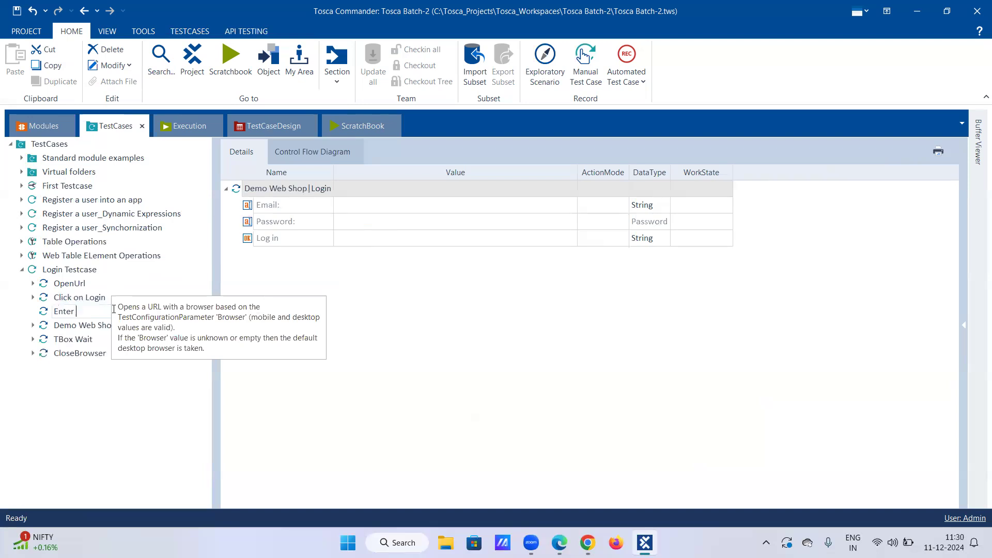
type("the log")
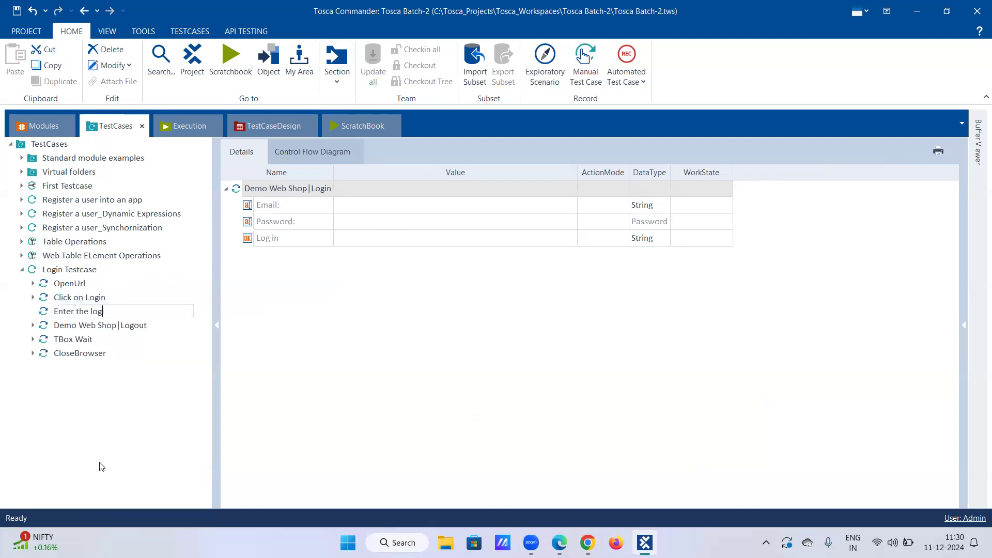
type("in details")
key("Return")
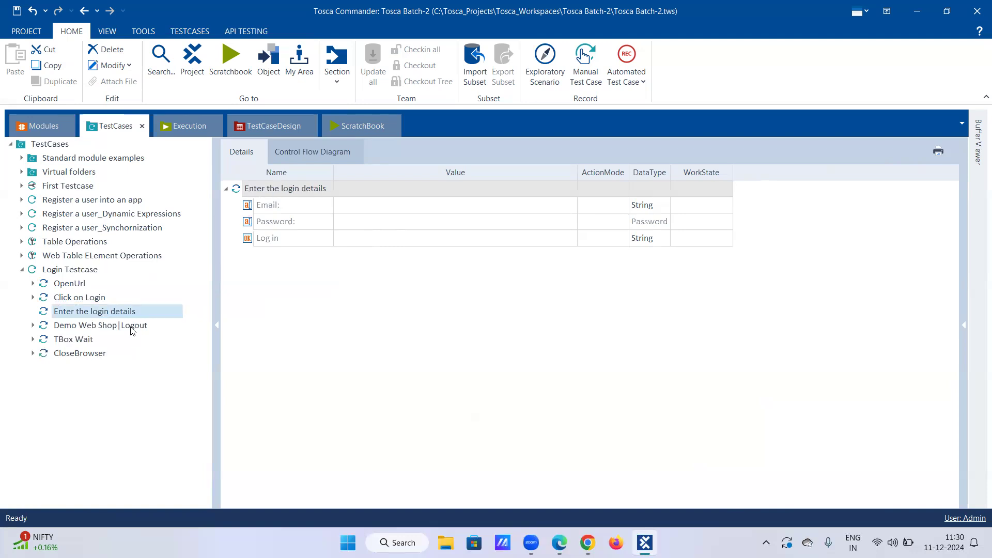
Step: Make the Email control in Enter the login details wait until Exists equals True, using action mode WaitOn
left_click(379, 211)
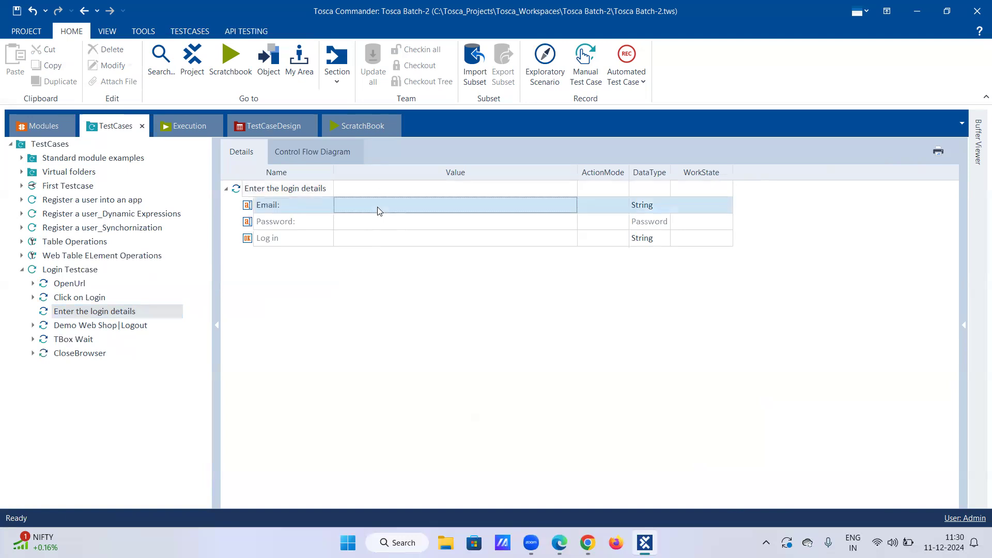
left_click(534, 207)
left_click(570, 205)
left_click(408, 222)
left_click(382, 263)
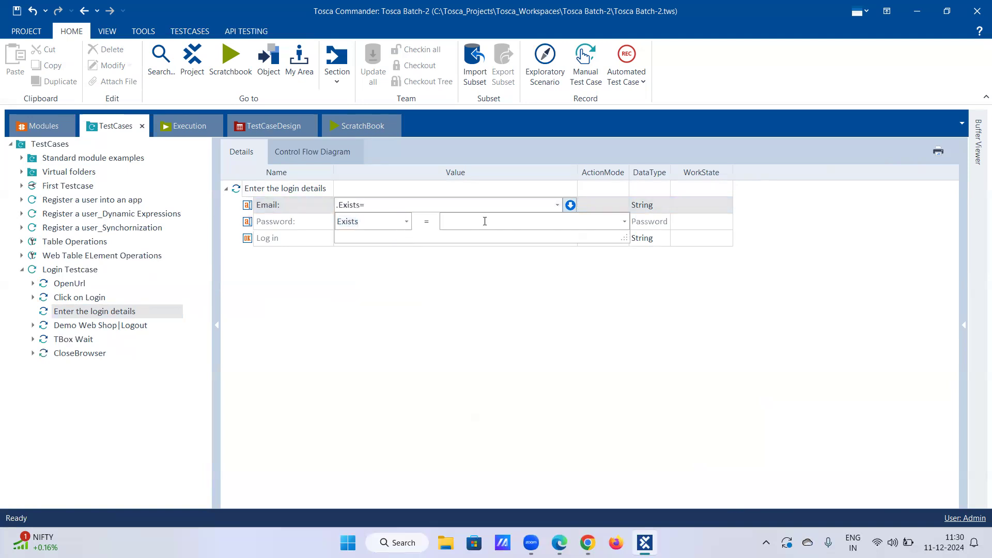
type("rue")
key("Return")
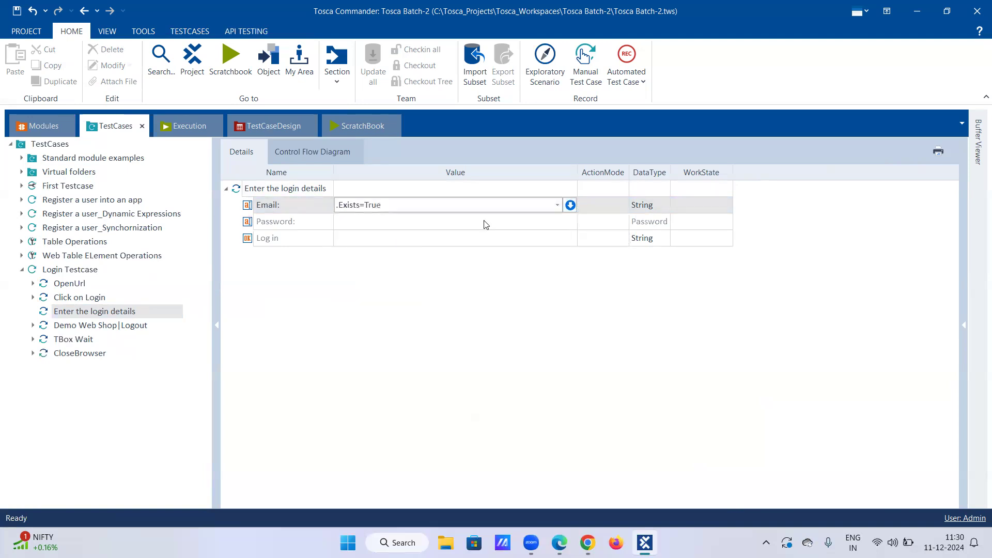
left_click(610, 204)
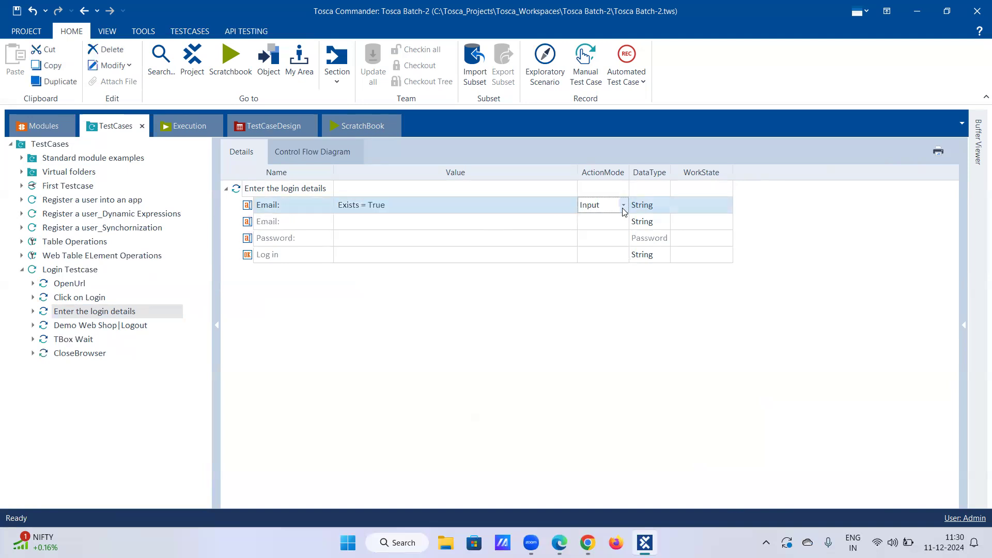
left_click(610, 204)
left_click(594, 265)
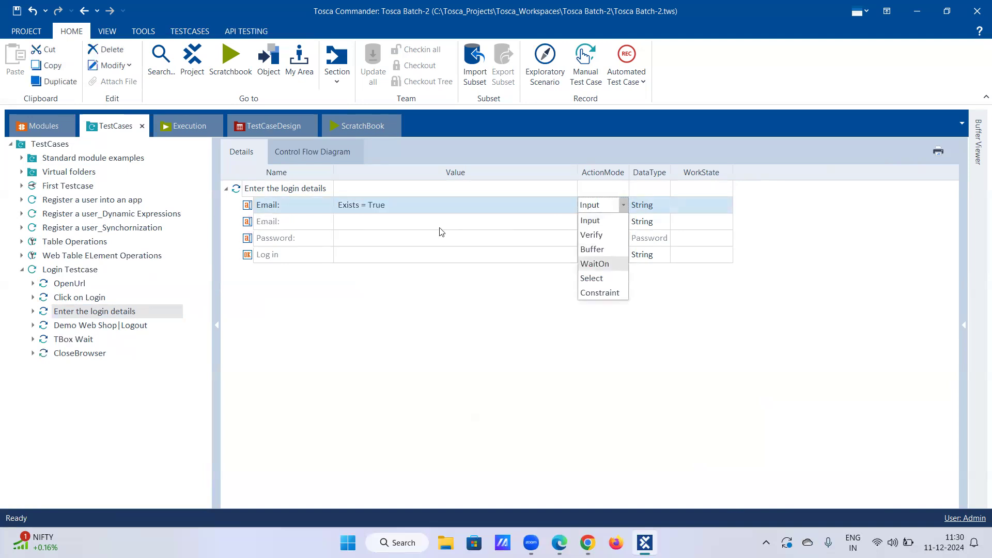
left_click(405, 230)
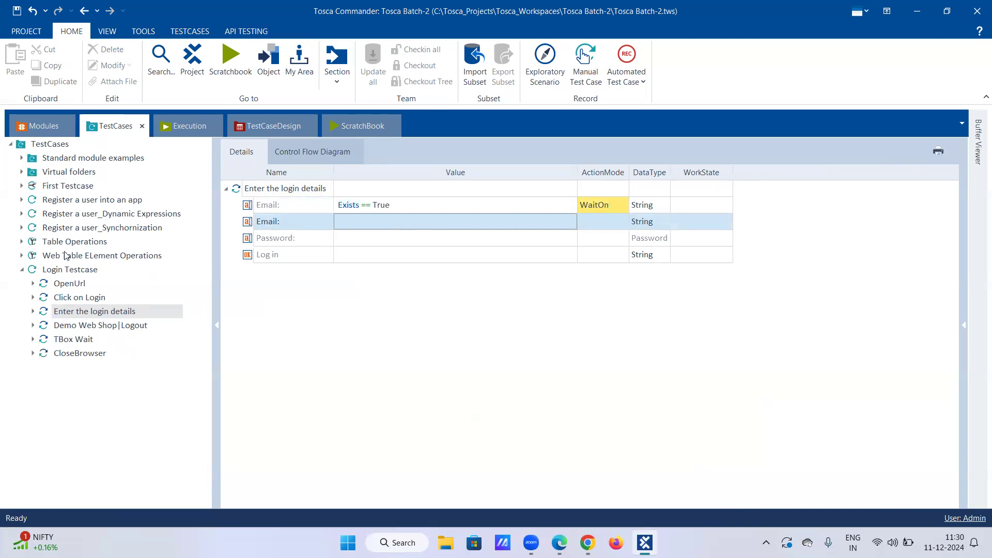
Step: Examine the registration details step of Register a user_Synchornization and the stored buffers for reusable login values
left_click(23, 228)
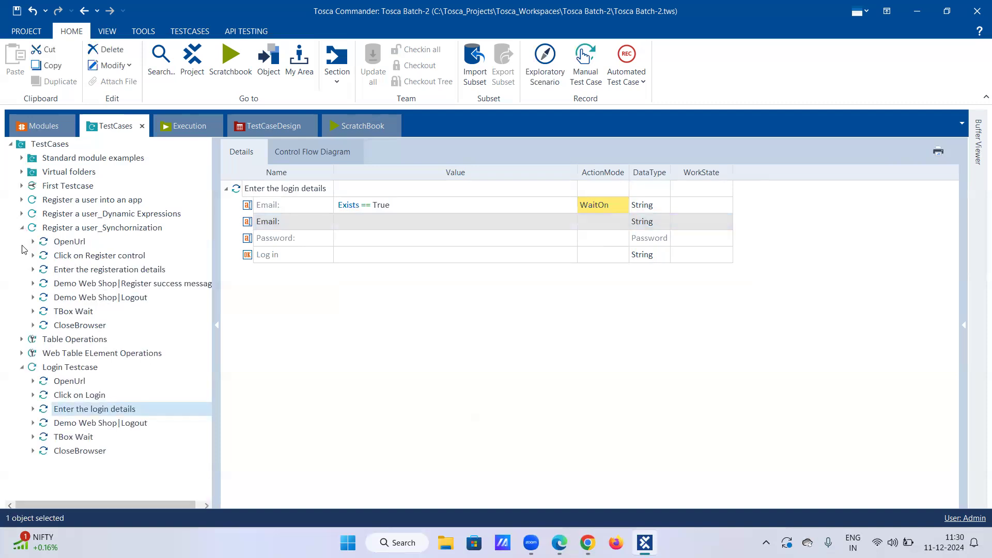
left_click(22, 228)
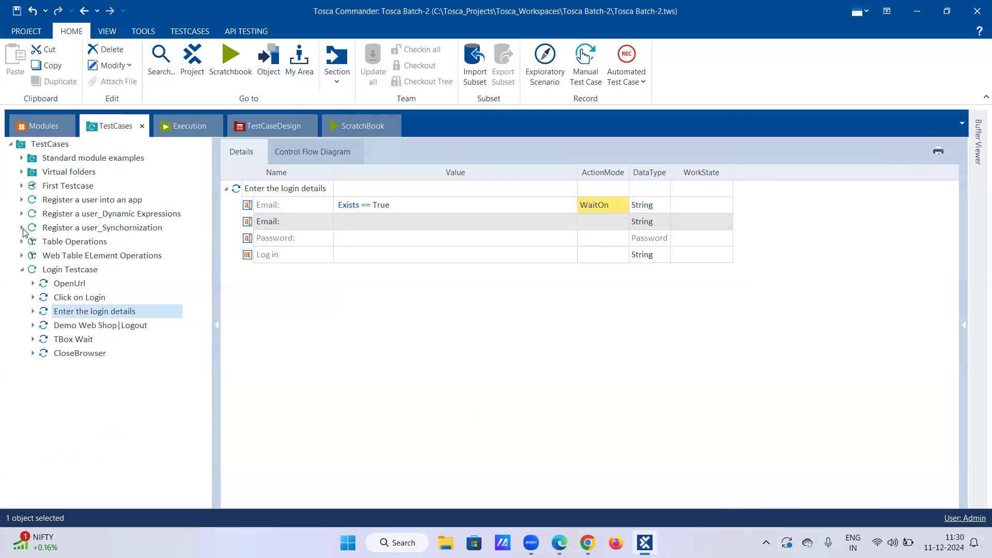
left_click(22, 228)
left_click(33, 269)
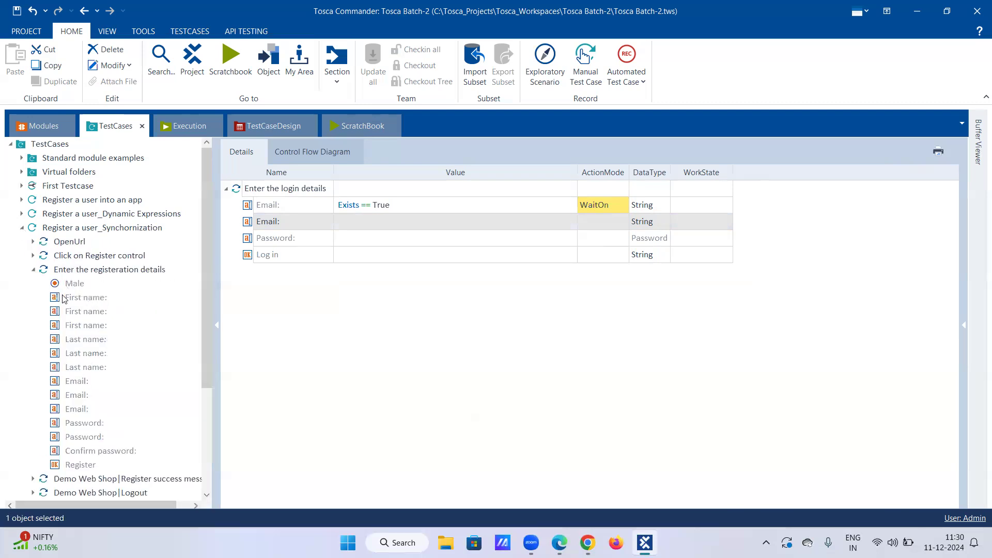
left_click(33, 270)
left_click(23, 228)
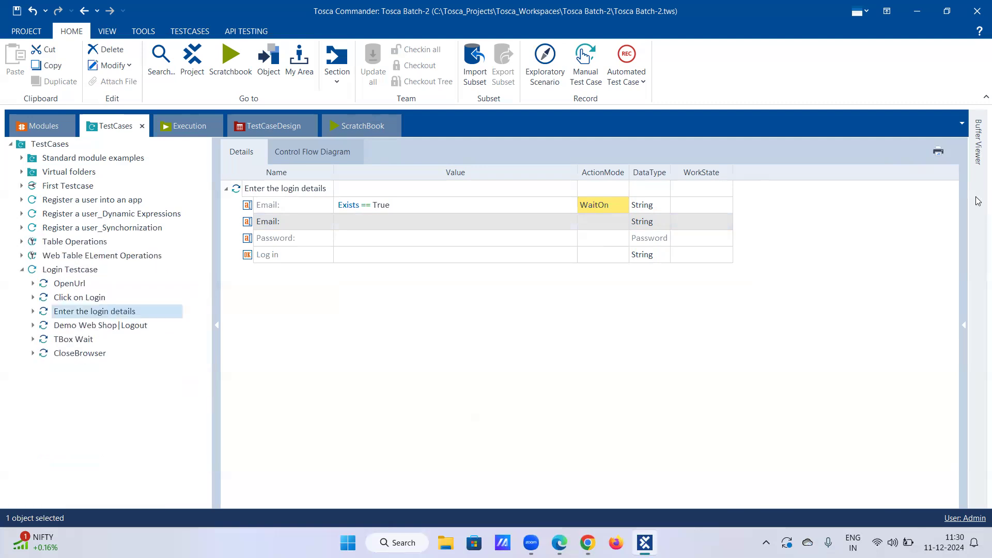
left_click(979, 162)
Step: Set the second Email entry of the login details step to the buffer value {B[Email_Id]}
left_click(397, 221)
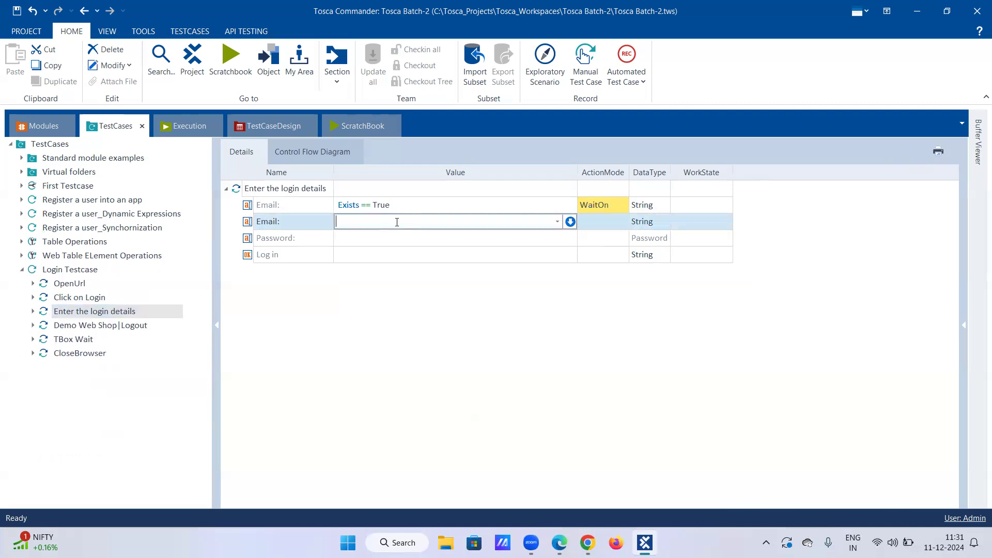
type("{Click}")
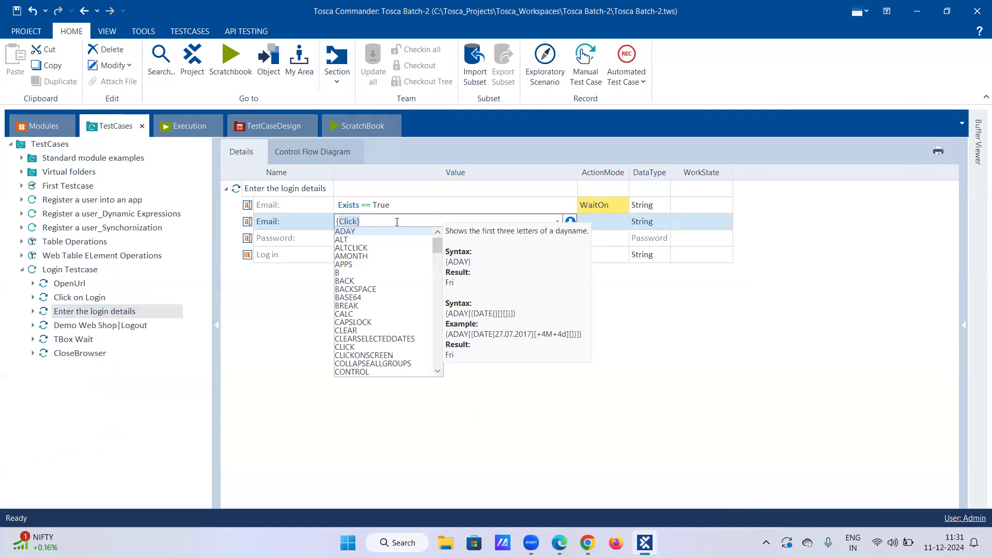
type("{B[]")
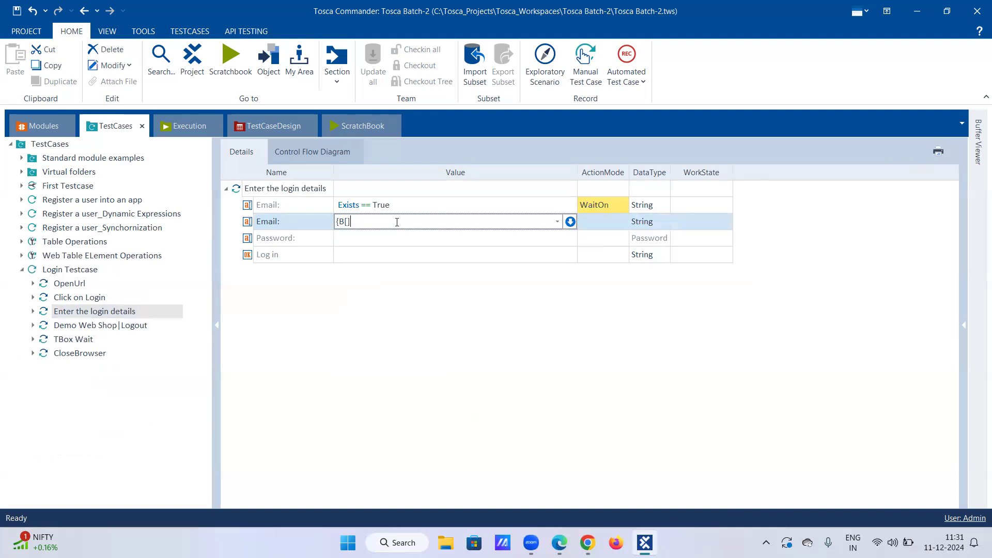
type("Email_Id")
mouse_move(979, 145)
type("}")
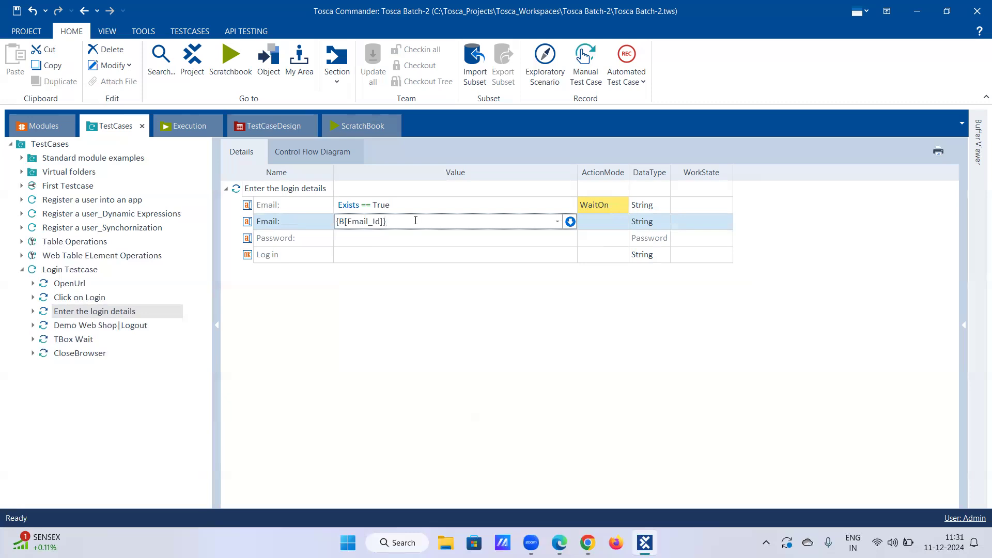
key("Return")
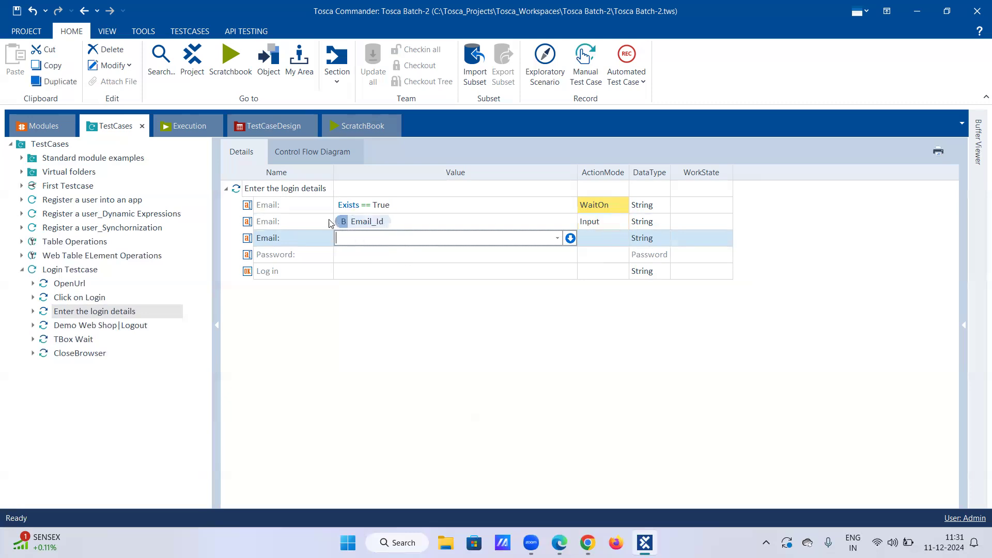
Step: Enter the buffer reference {B[PWD]} as the Password control's value while its data type is Password
left_click(369, 260)
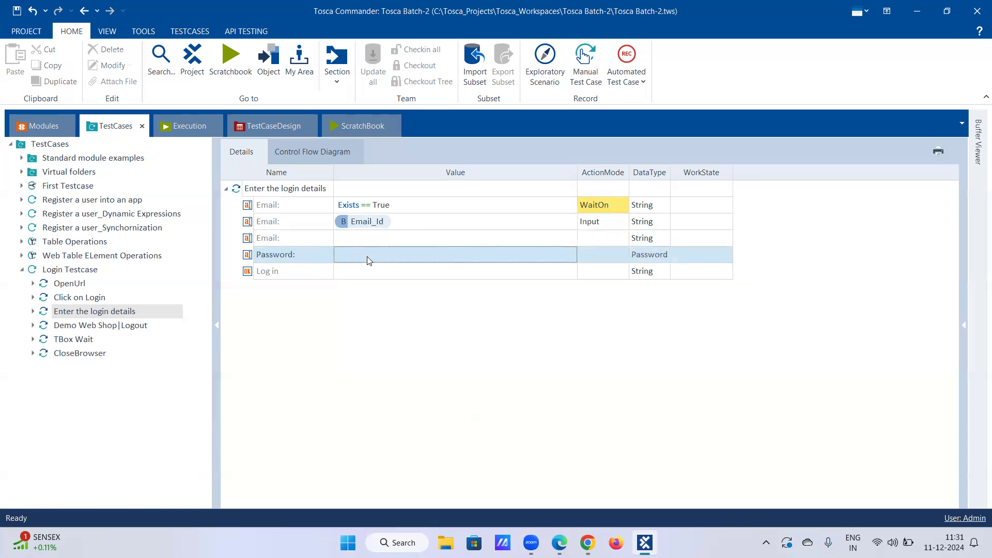
left_click(369, 260)
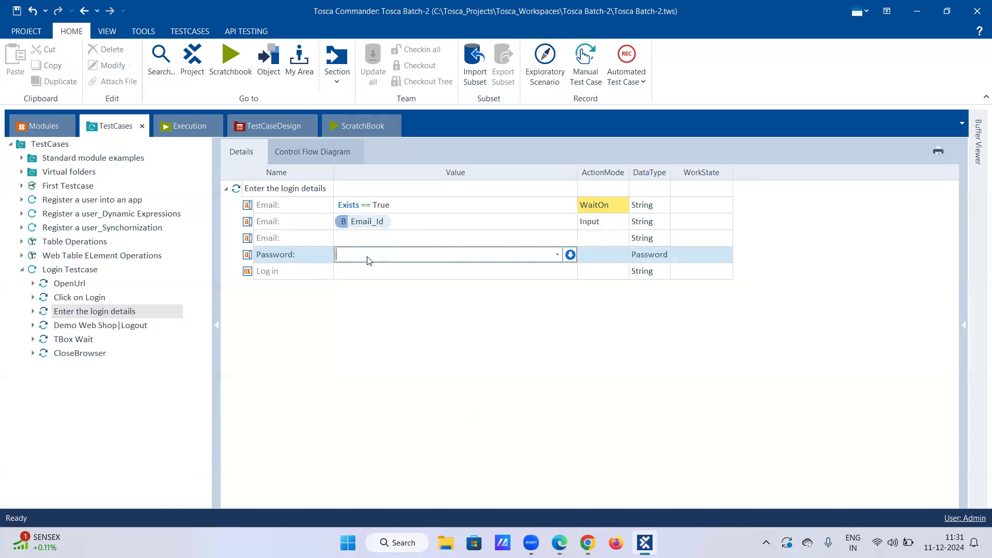
type("{B")
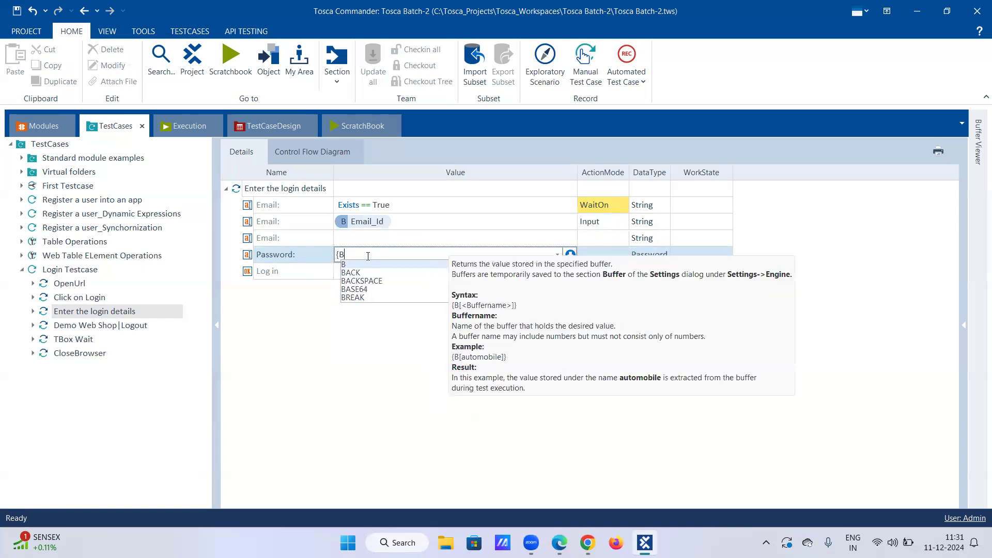
type("[]")
type("P")
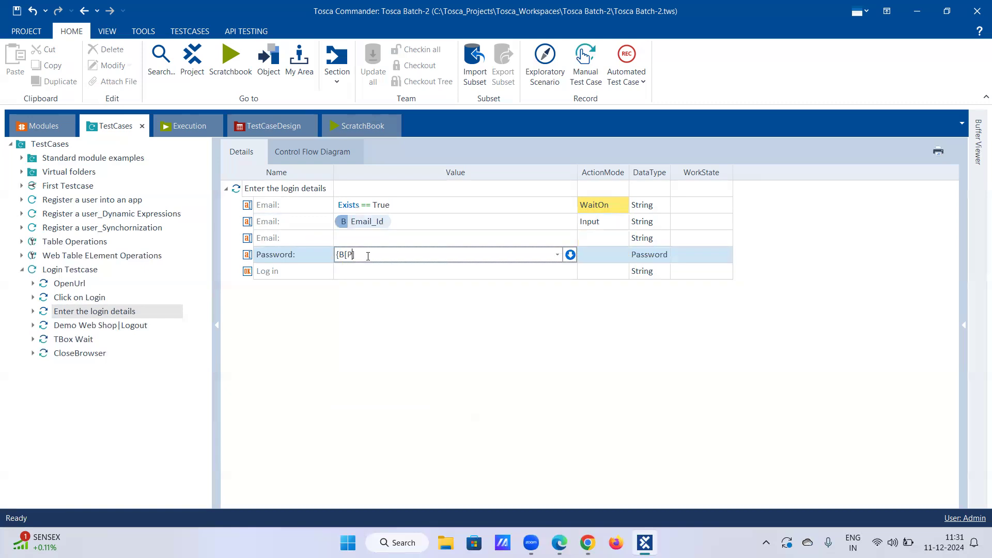
type("WD")
type("}")
key("Return")
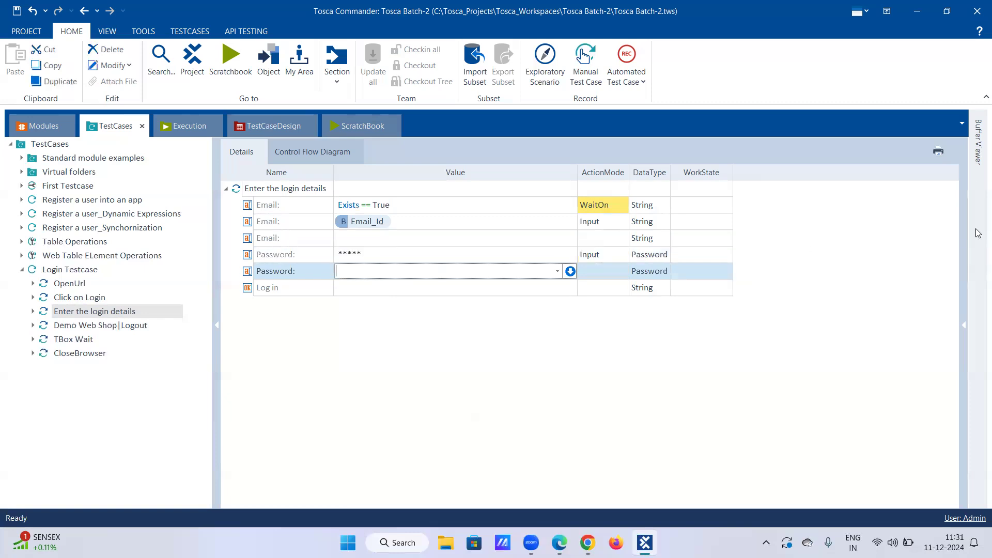
Step: Check the buffer name, change the filled Password entry's data type to String, and set its value to {B[PWD]}
mouse_move(979, 167)
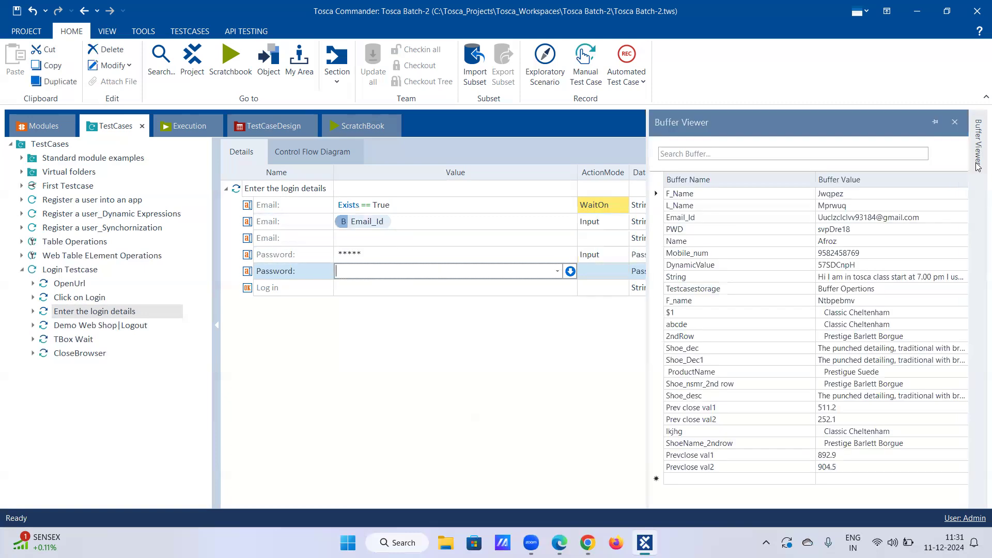
left_click(624, 258)
left_click(653, 255)
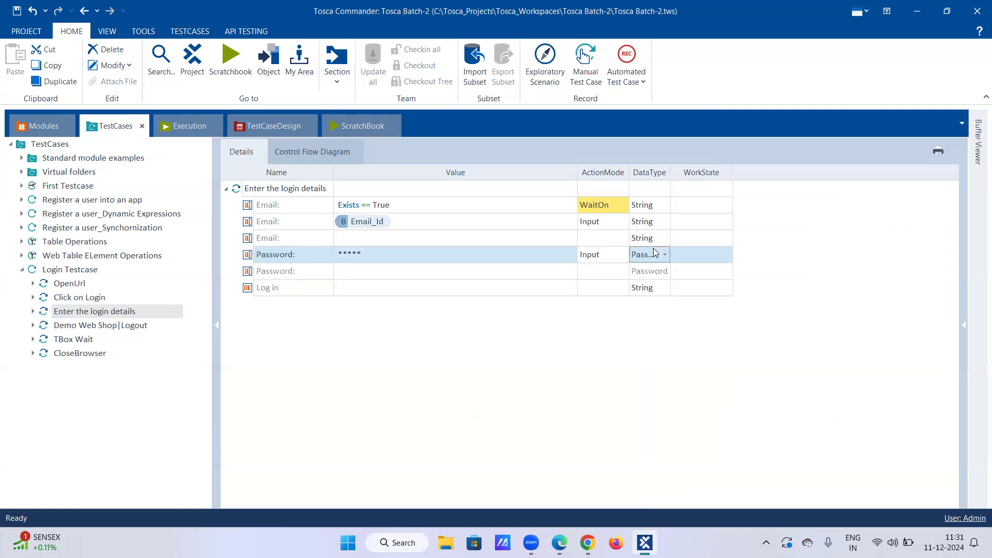
left_click(665, 255)
left_click(643, 270)
left_click(497, 253)
type("{B[]")
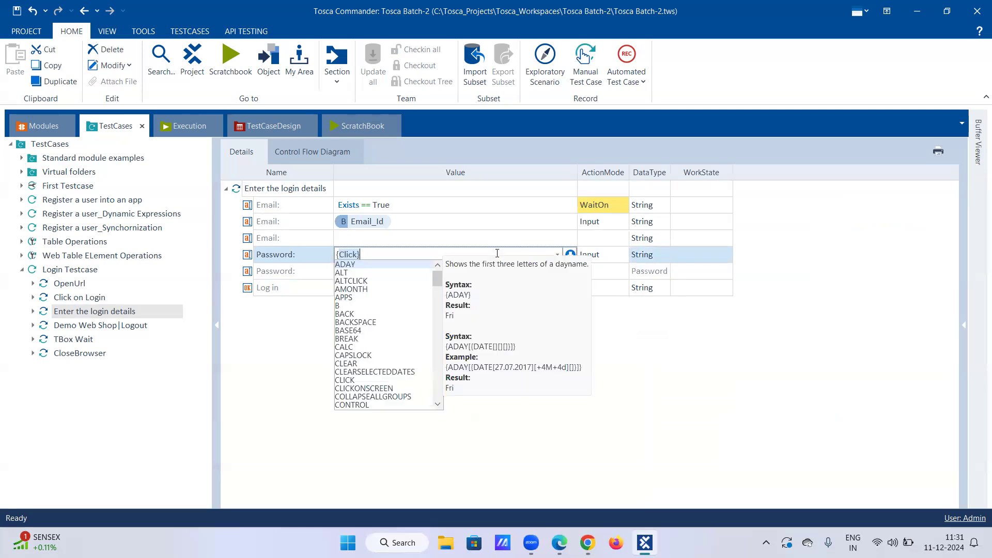
key("Left")
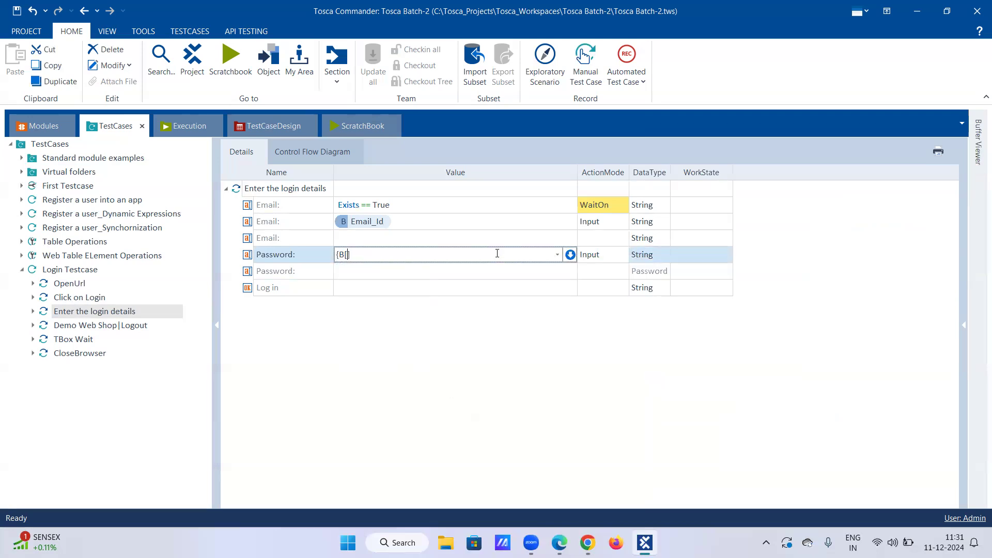
type("PWD}")
Step: Set the Log in button's value to the property condition Enabled = True
left_click(357, 292)
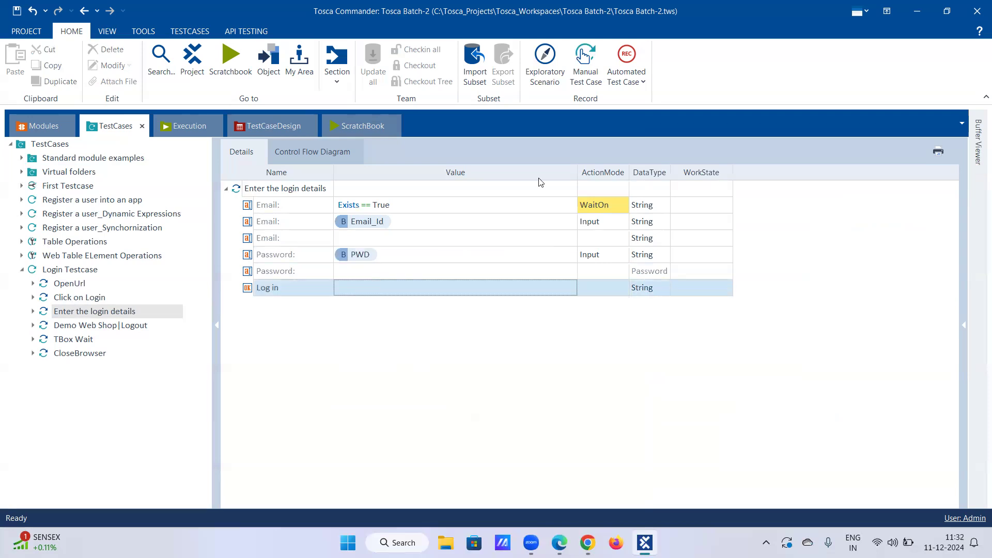
left_click(561, 289)
left_click(569, 289)
left_click(407, 304)
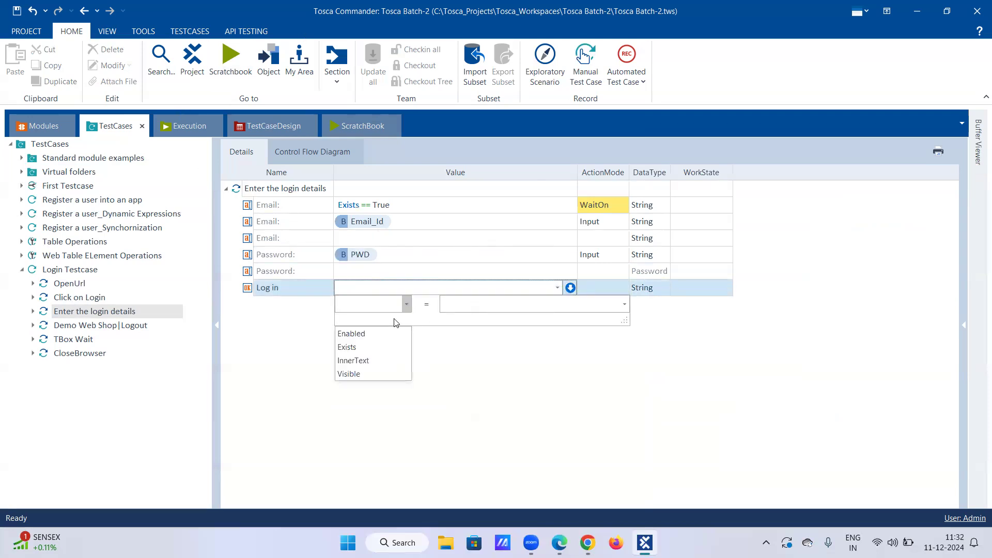
left_click(375, 340)
left_click(477, 303)
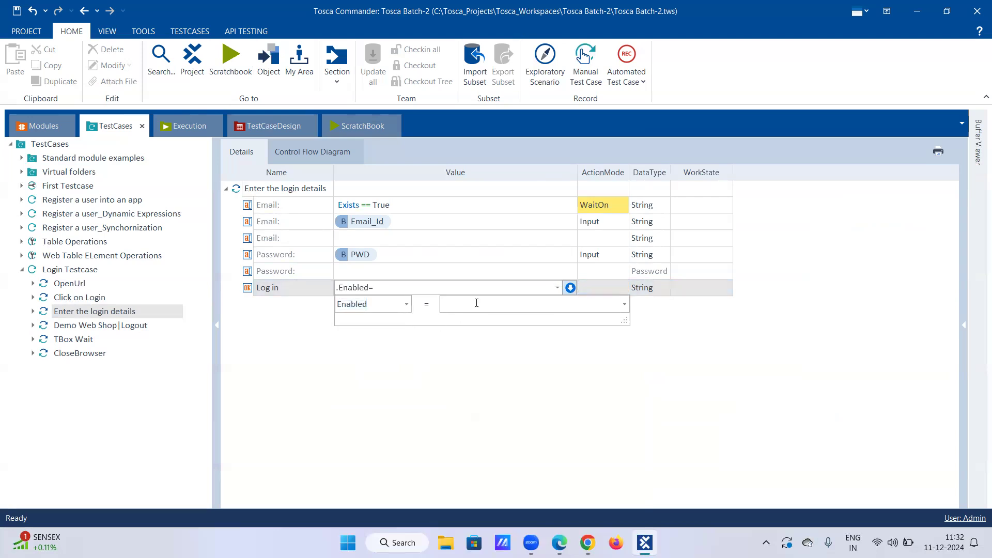
type("True")
key("Return")
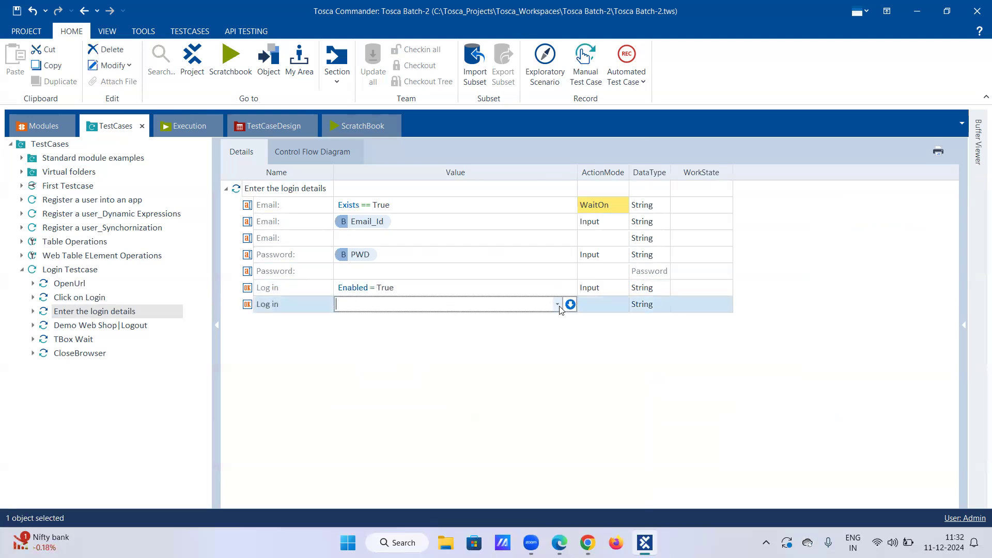
Step: Give the second Log in entry the {Click} action as its value
left_click(557, 304)
left_click(439, 321)
key("Return")
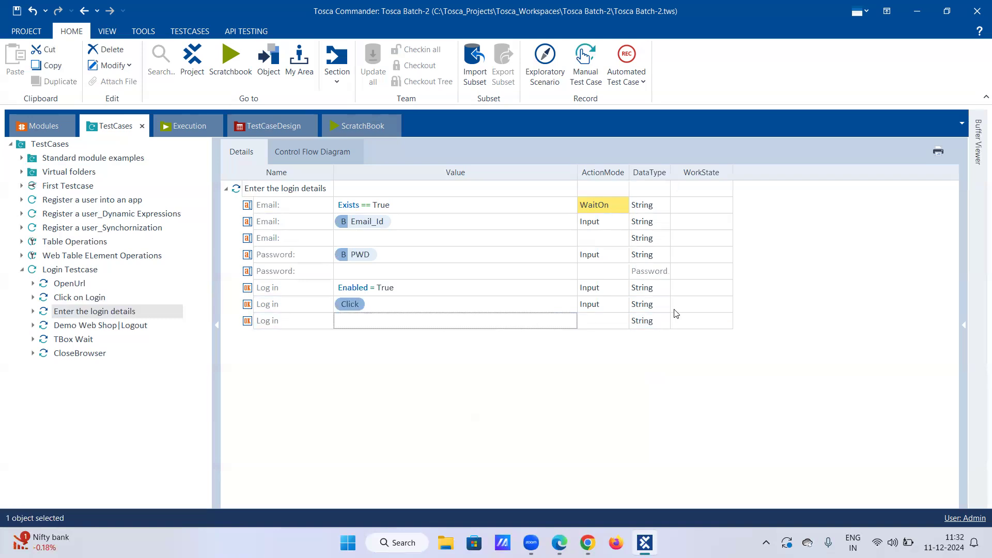
Step: Set the action mode of the Log in entry with the Enabled condition to Verify
left_click(622, 294)
left_click(622, 292)
left_click(599, 318)
left_click(530, 318)
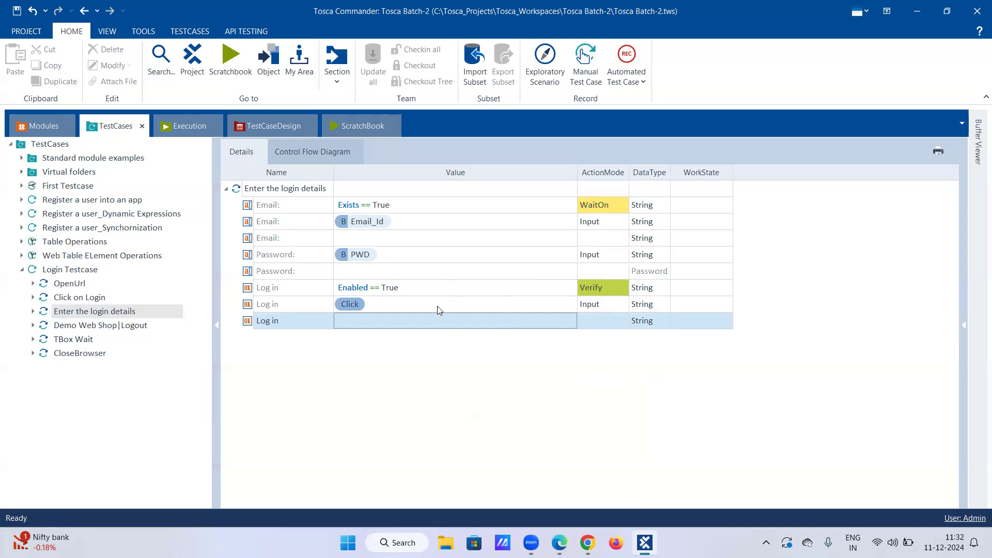
Step: Review the entries of each Login Testcase step, from OpenUrl through Click on Login, the login details, Logout and TBox Wait to CloseBrowser
left_click(398, 320)
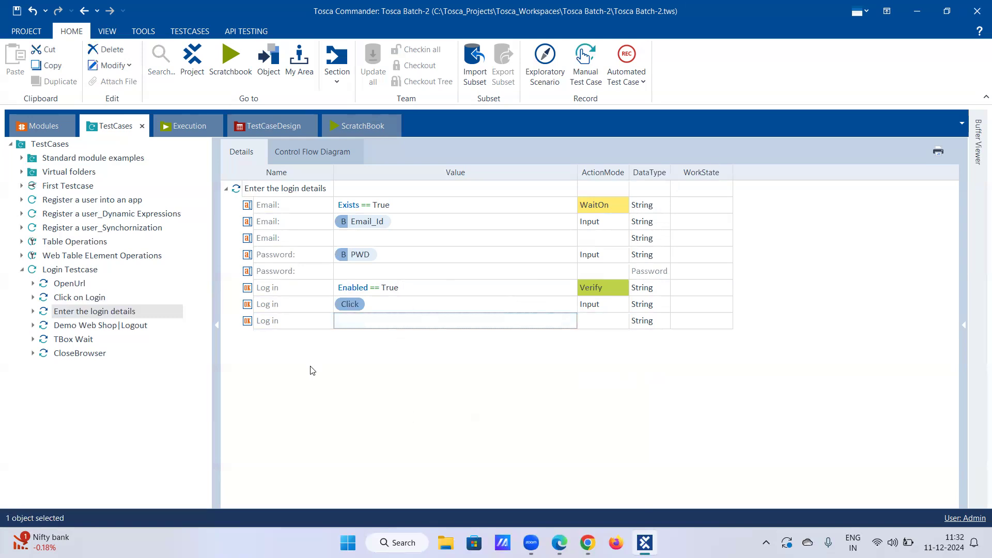
left_click(98, 327)
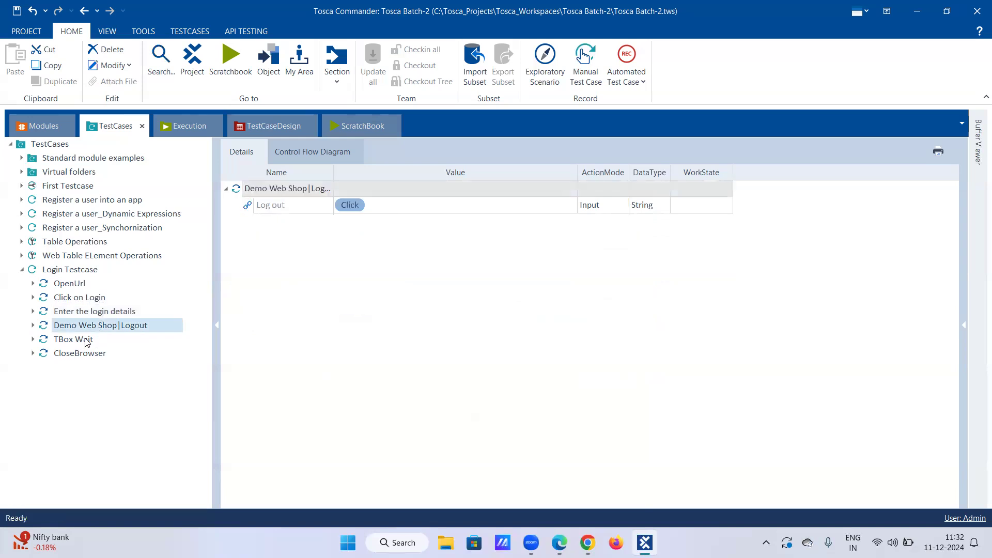
left_click(86, 341)
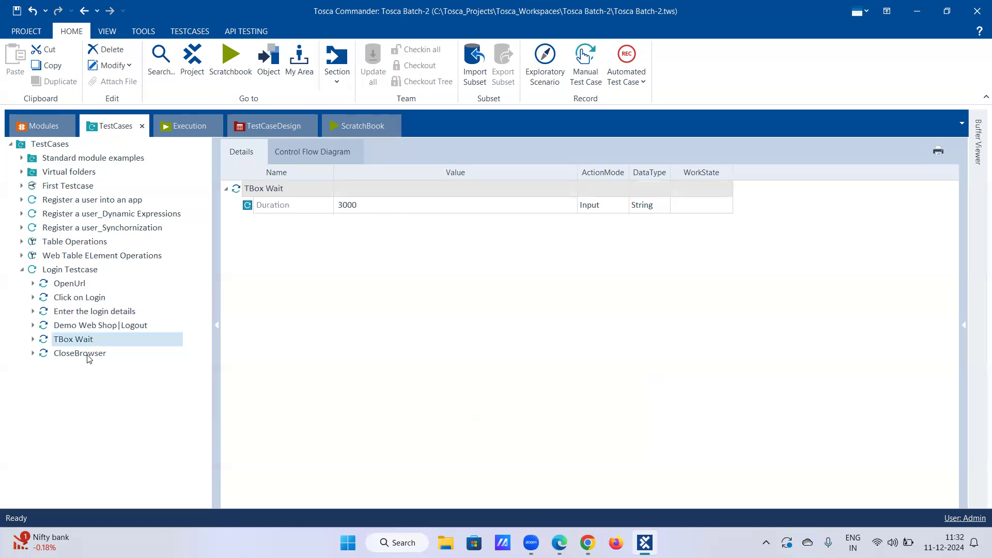
left_click(89, 354)
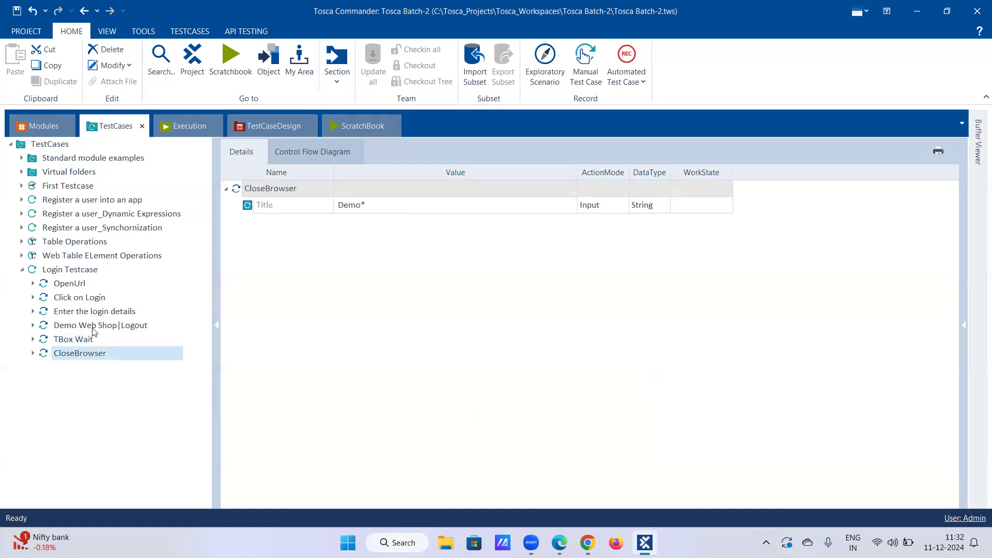
left_click(79, 284)
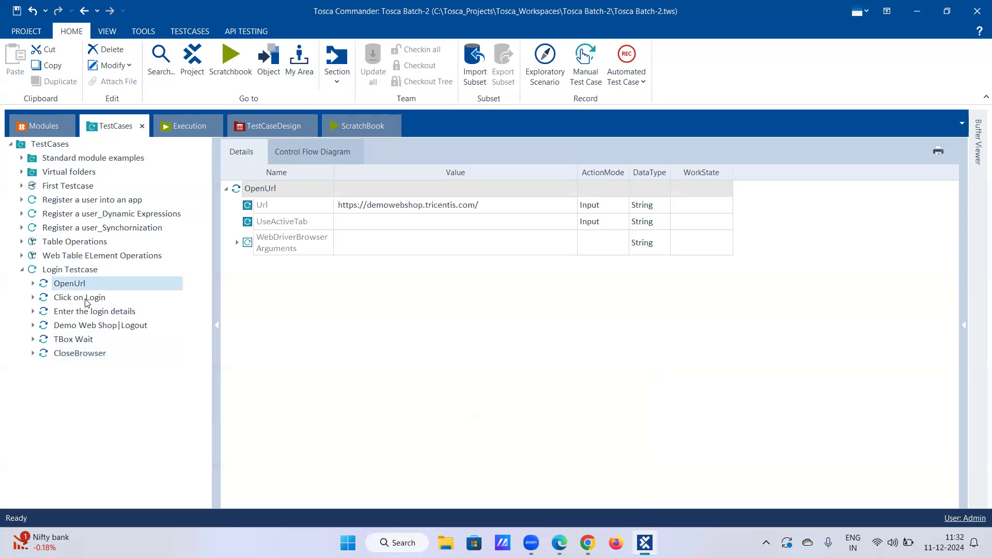
left_click(83, 299)
left_click(93, 313)
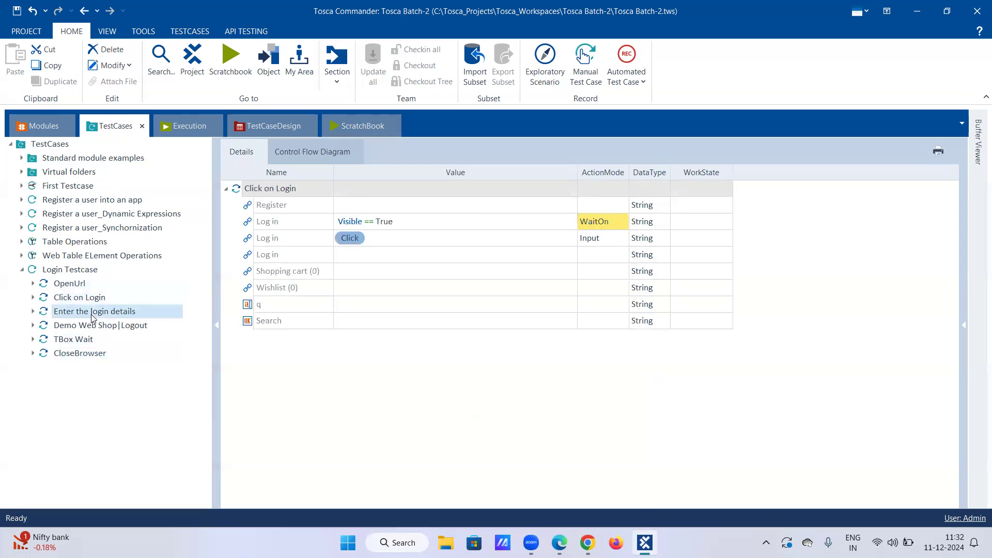
left_click(101, 328)
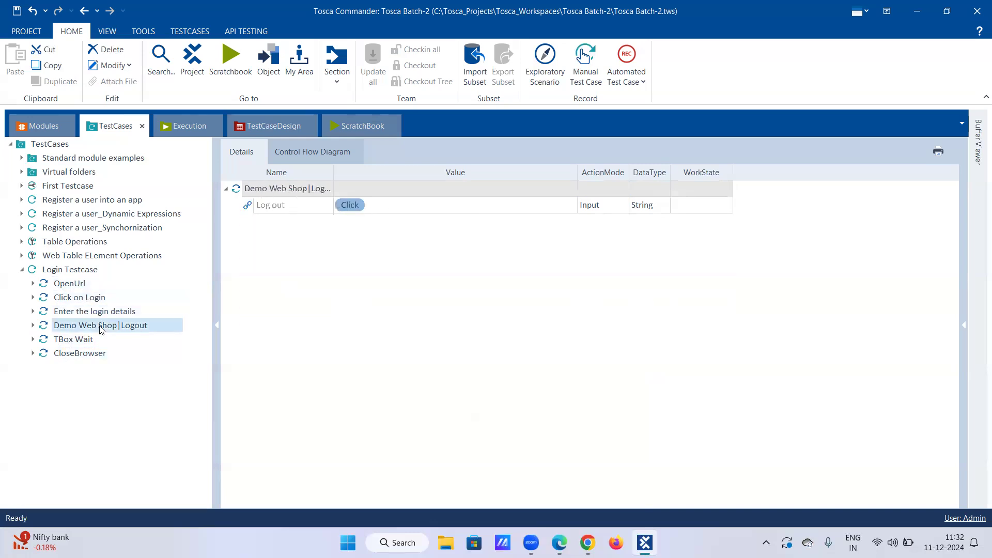
left_click(90, 341)
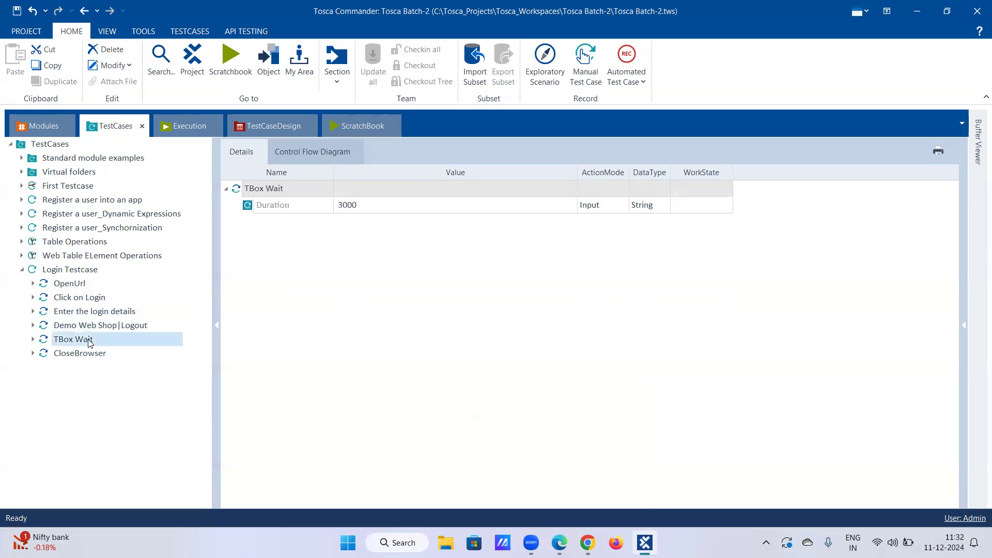
left_click(90, 356)
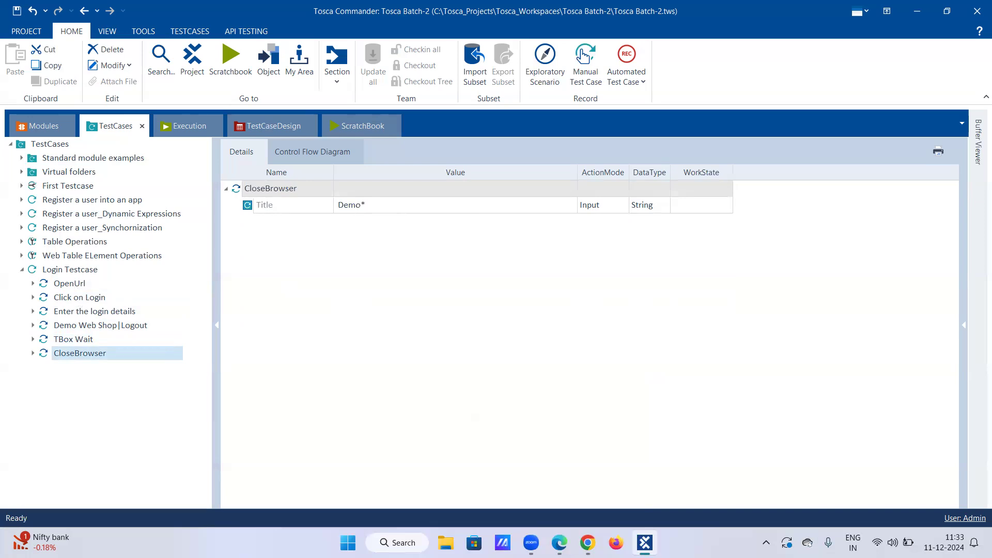
Step: Switch to Chrome, bring the Demo Web Shop back to its home page, and return to Tosca Commander
left_click(587, 543)
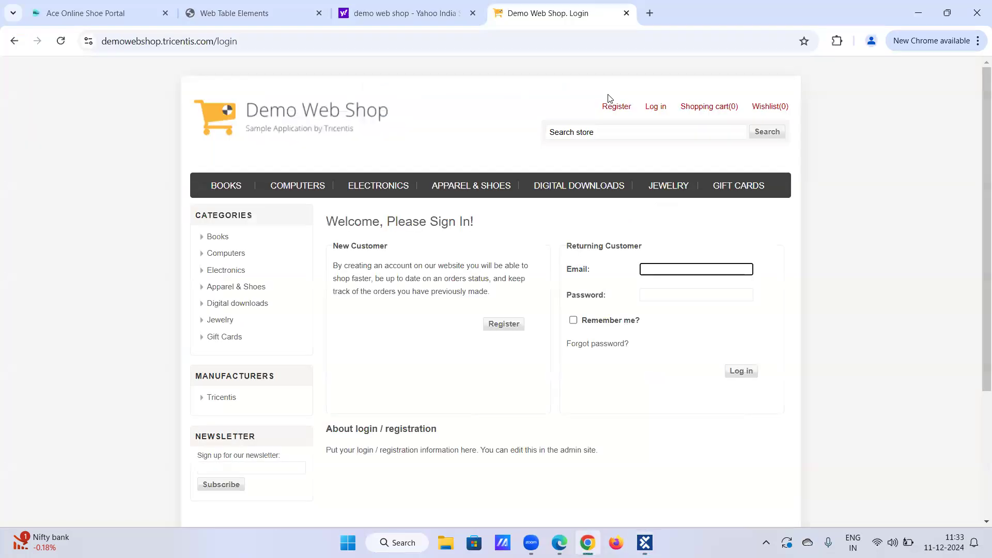
left_click(317, 128)
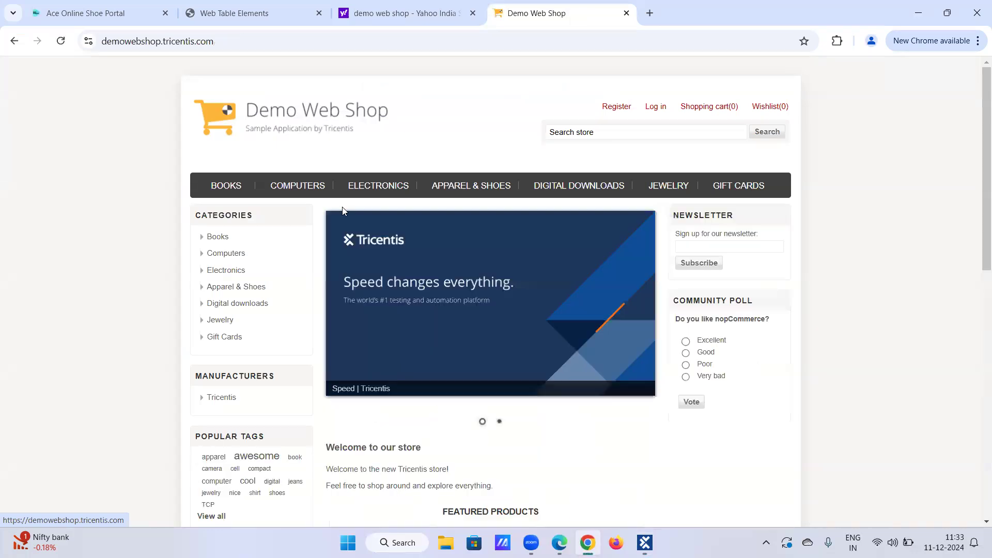
mouse_move(554, 538)
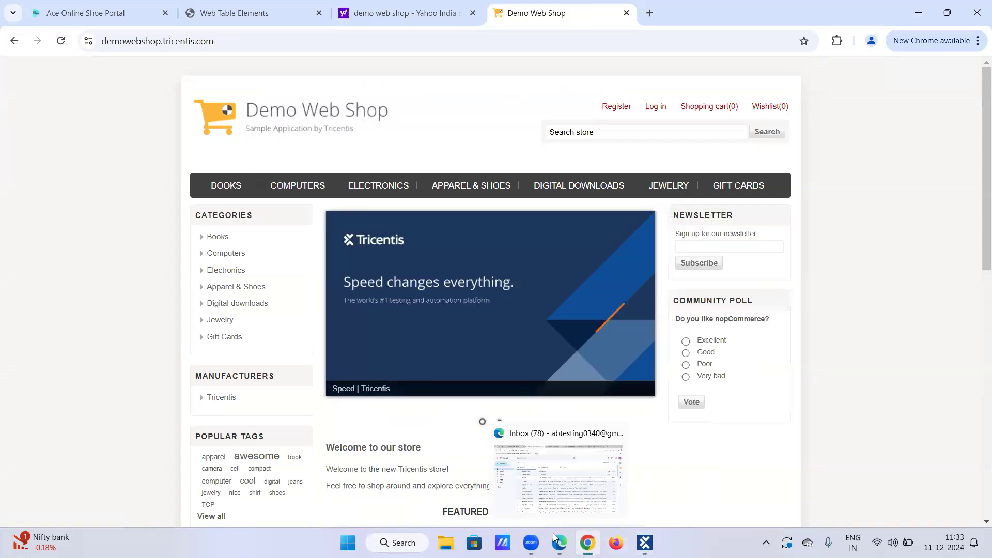
left_click(588, 543)
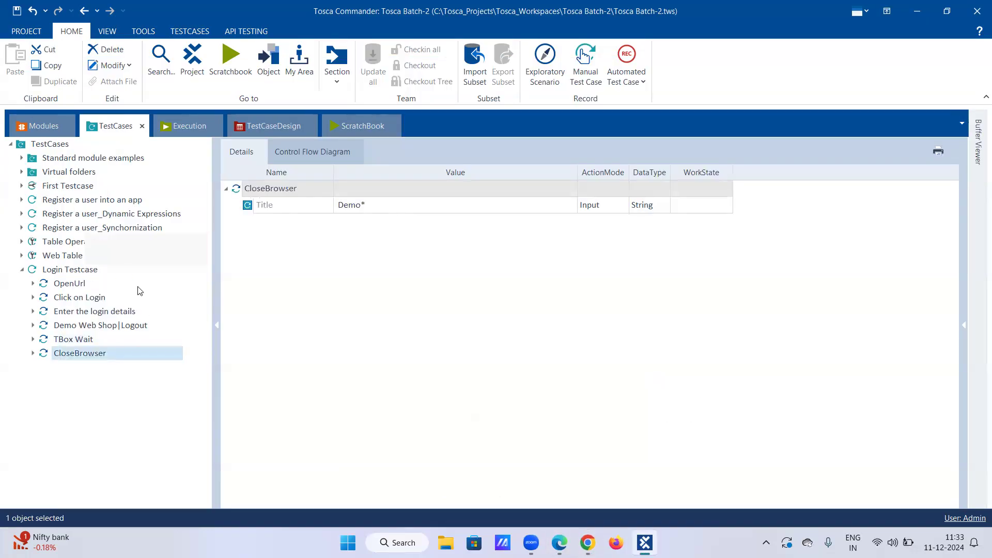
Step: Try running Login Testcase in ScratchBook, close both Demo Web Shop browser tabs, and minimize Chrome
right_click(96, 271)
left_click(145, 327)
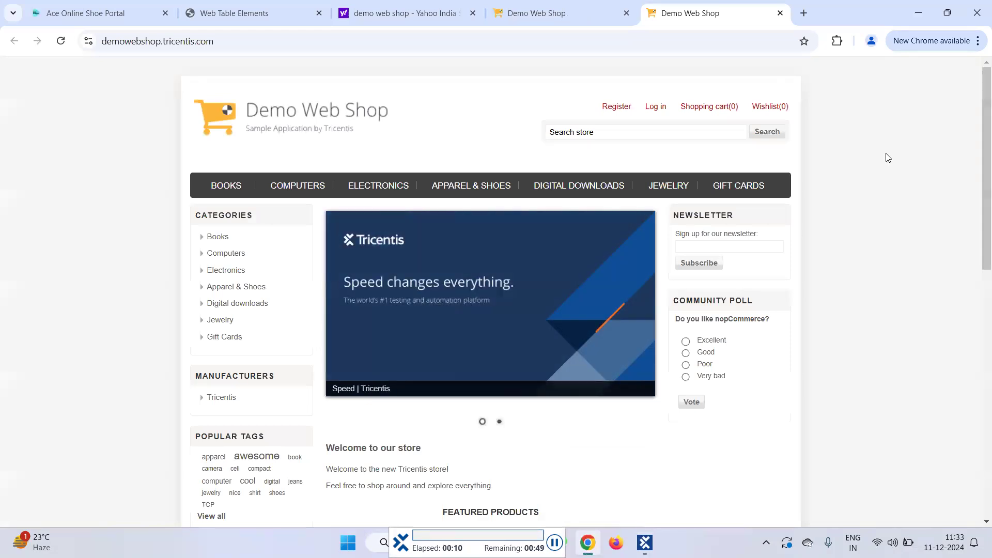
left_click(627, 16)
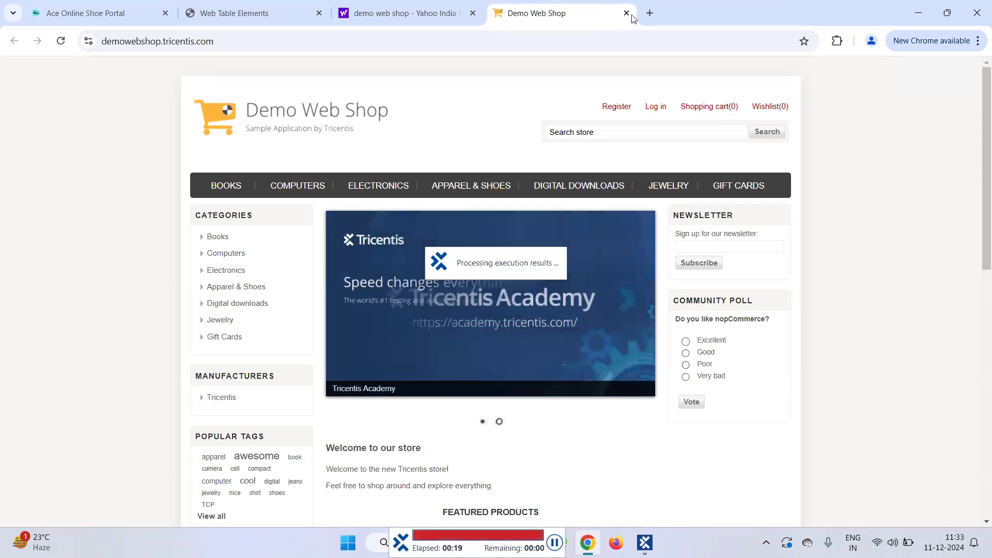
left_click(627, 13)
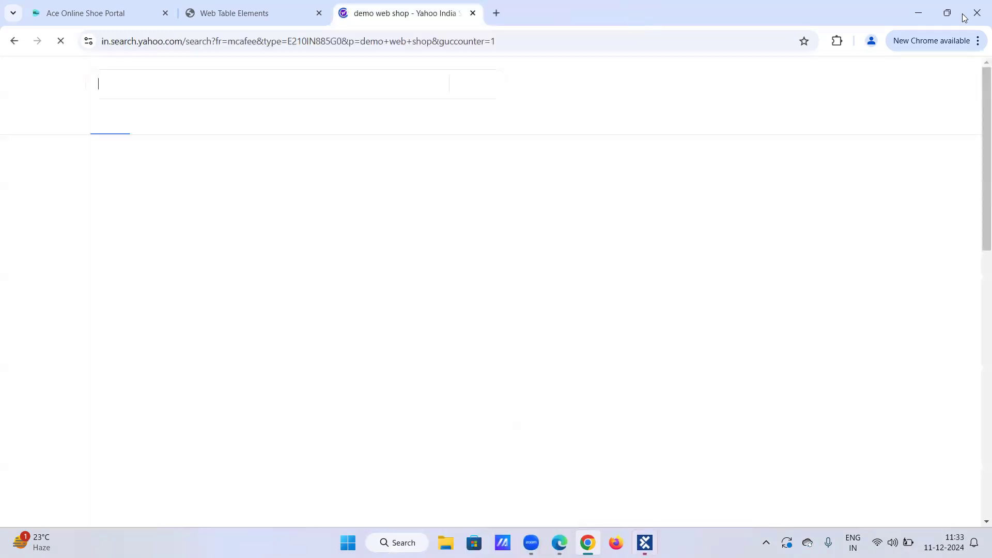
left_click(918, 13)
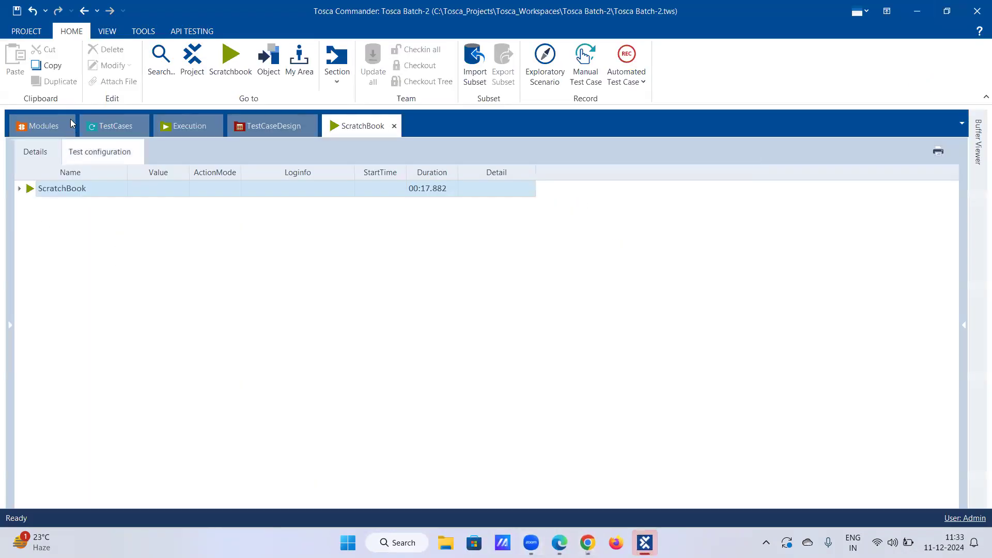
Step: Run Login Testcase in ScratchBook again and let the automated login, logout and browser closing play through
right_click(100, 268)
left_click(157, 321)
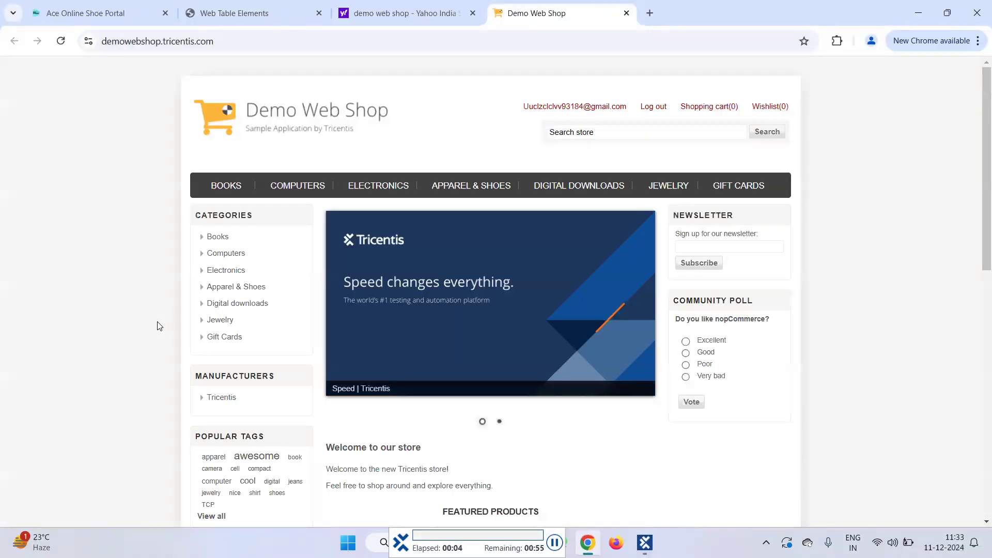
left_click(653, 107)
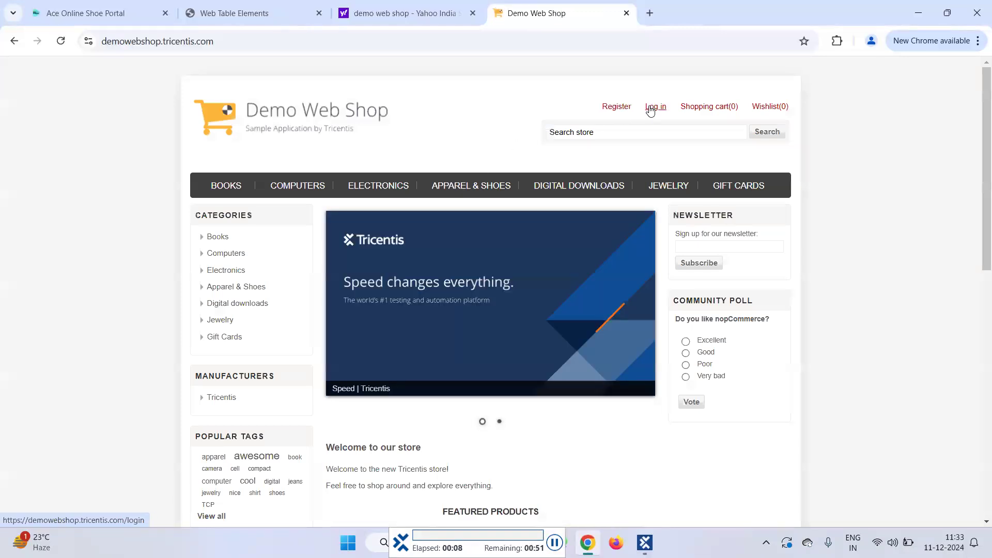
left_click(654, 111)
scroll(672, 186, "down", 1)
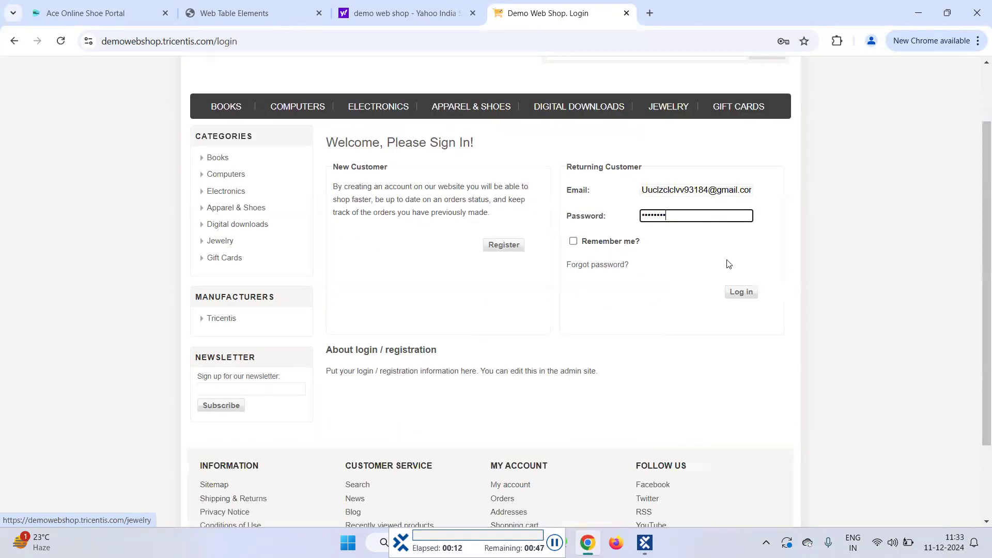
left_click(744, 295)
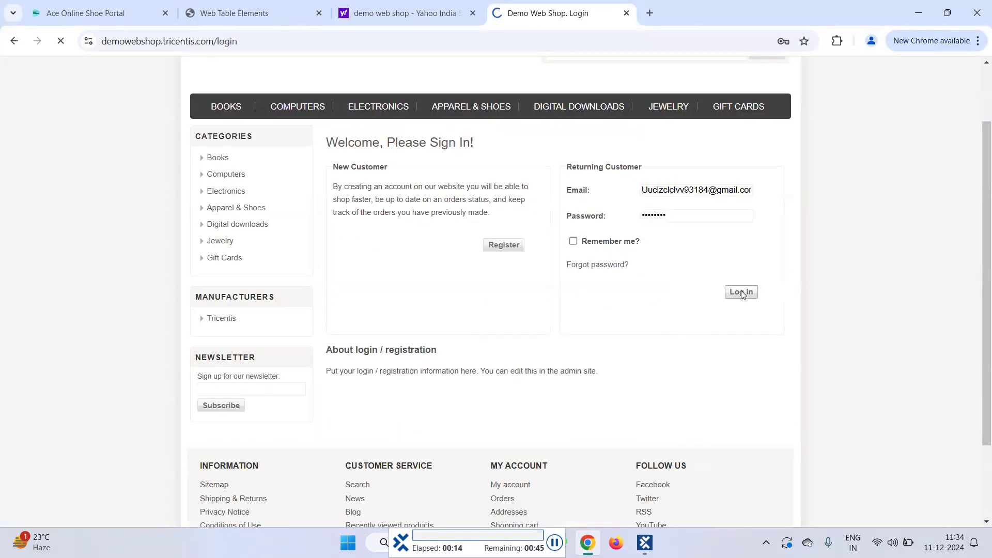
left_click(653, 108)
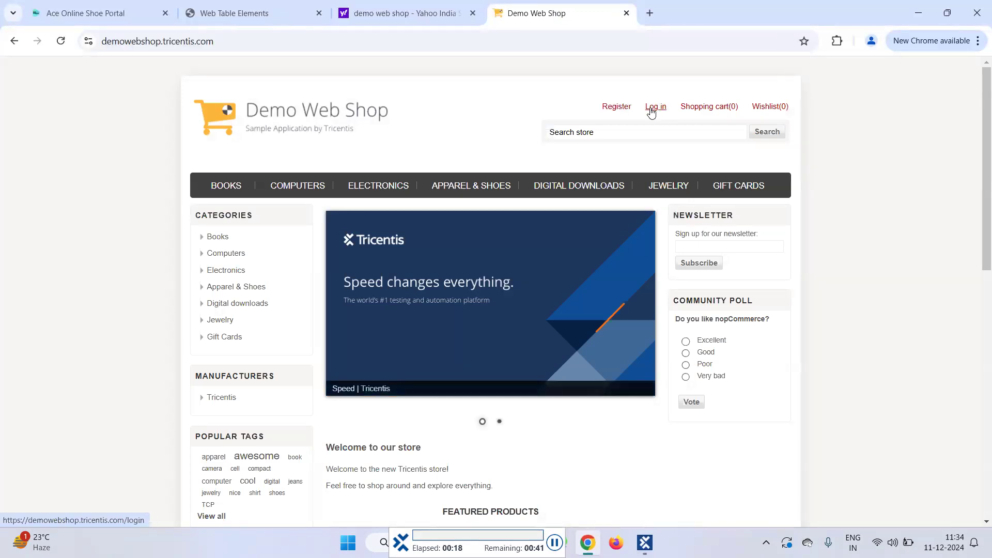
key("ctrl+w")
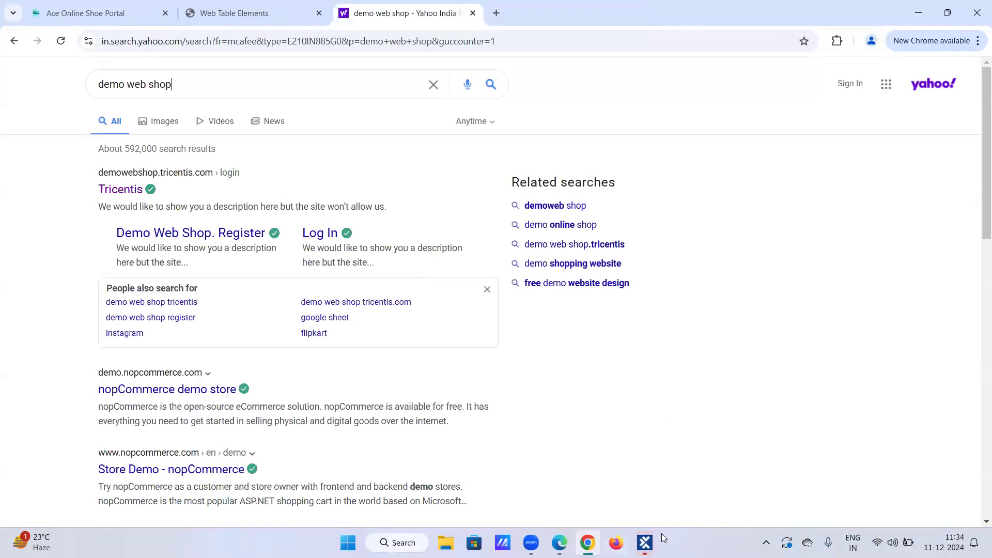
Step: Return to Tosca Commander and expand all ScratchBook results to examine the outcome of each test step
left_click(645, 543)
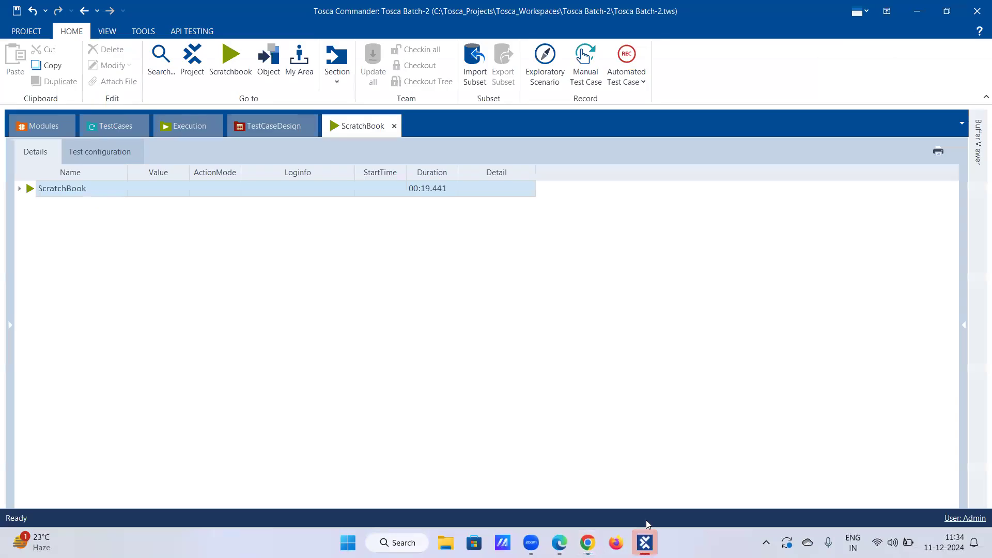
right_click(109, 187)
left_click(186, 159)
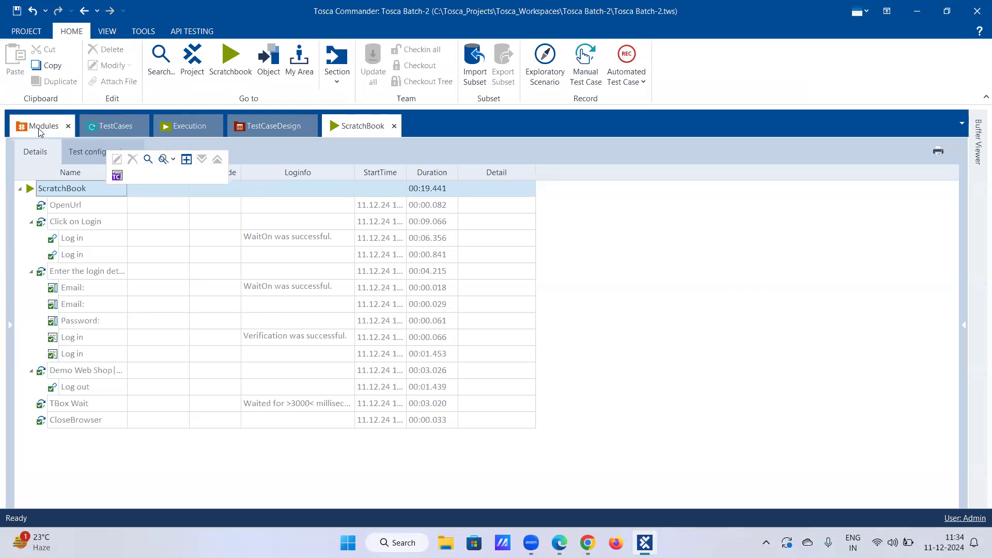
Step: Copy Login Testcase, paste it into the TestCases folder, and collapse the original test case
left_click(115, 129)
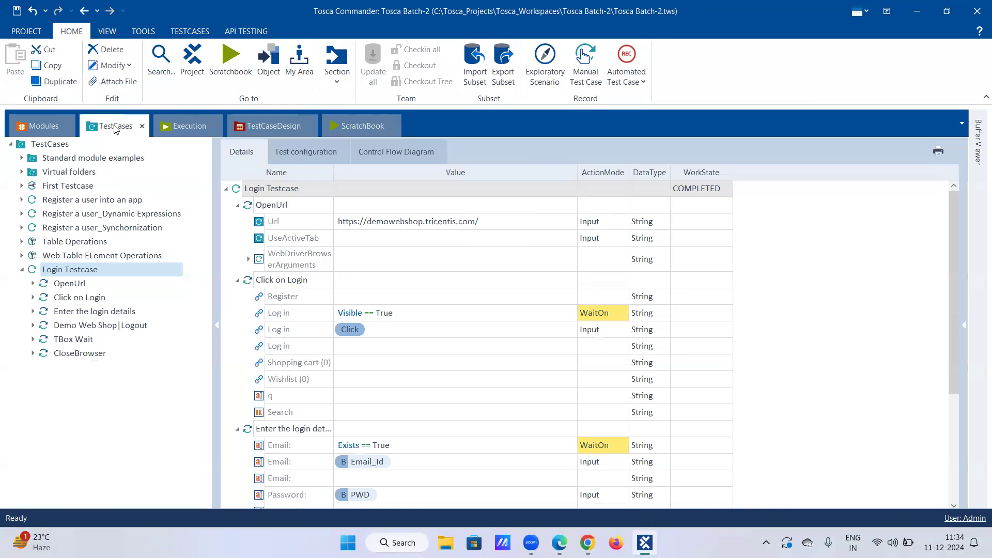
right_click(61, 271)
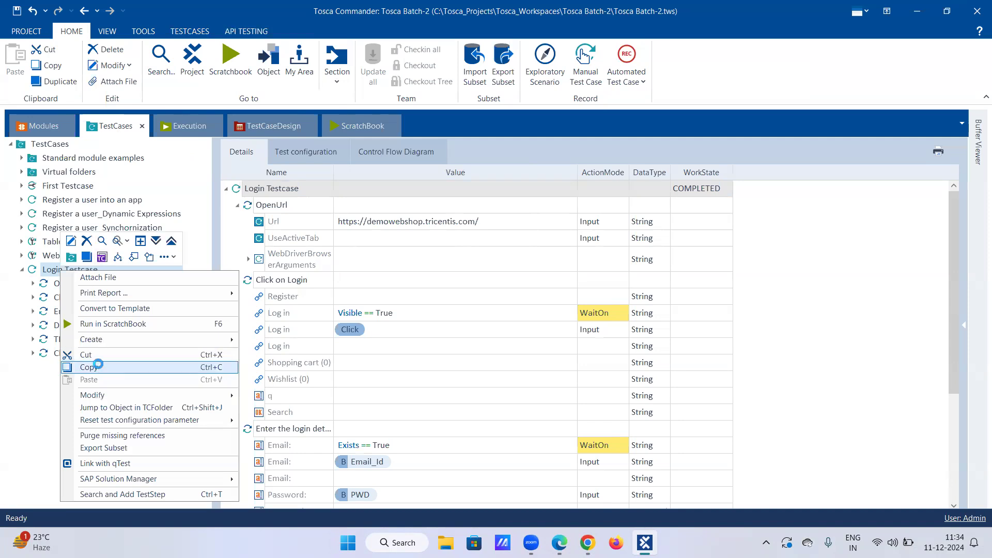
left_click(101, 368)
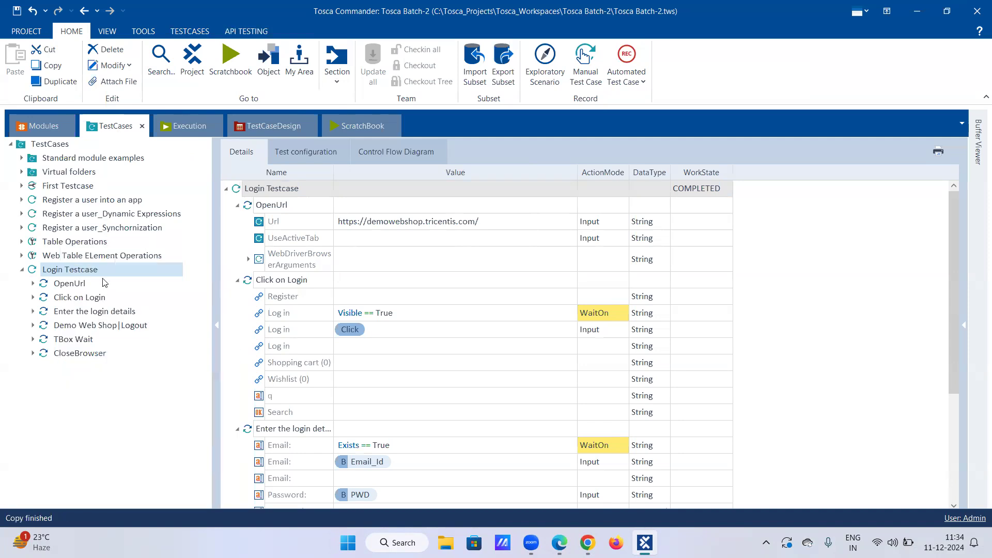
right_click(62, 148)
left_click(106, 216)
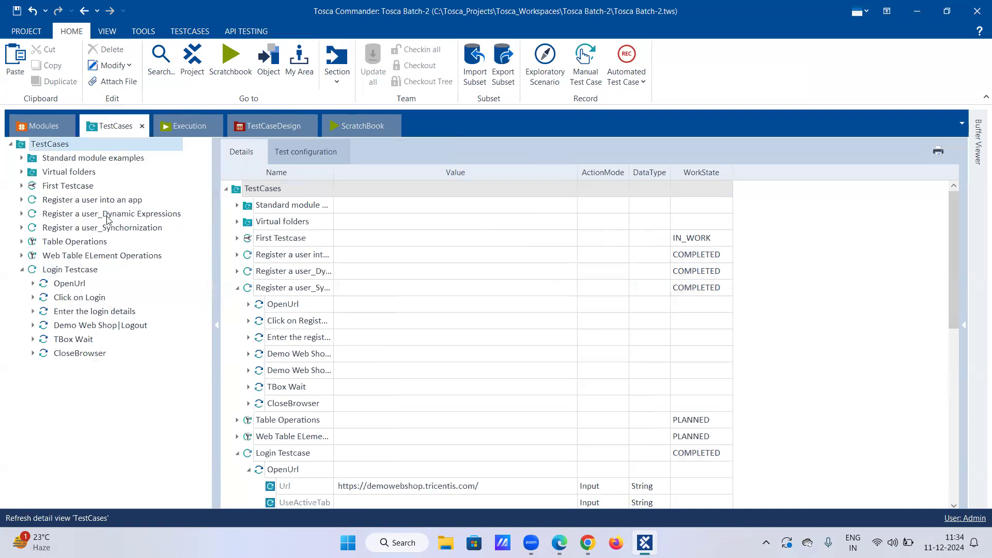
left_click(22, 269)
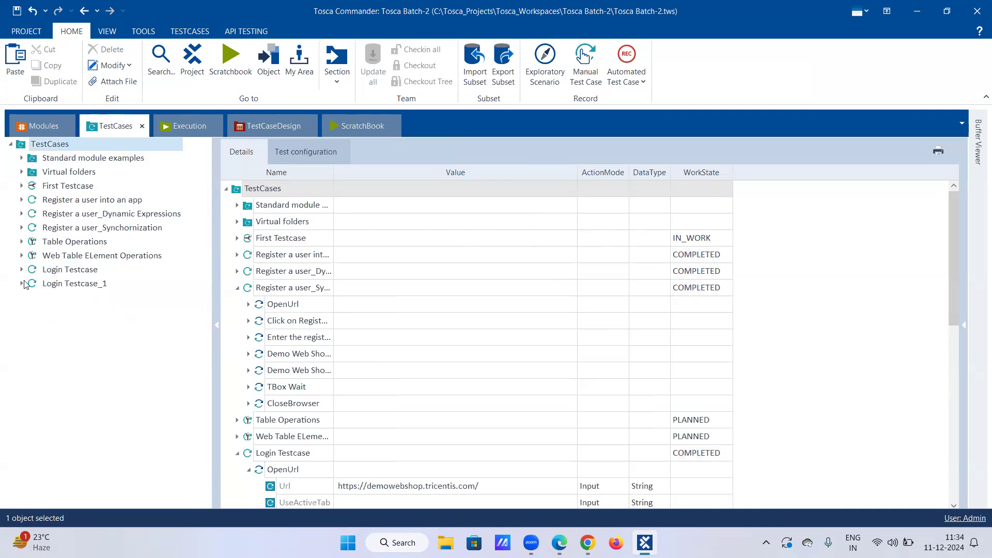
Step: Delete the pasted copy of Login Testcase from the TestCases folder
right_click(67, 285)
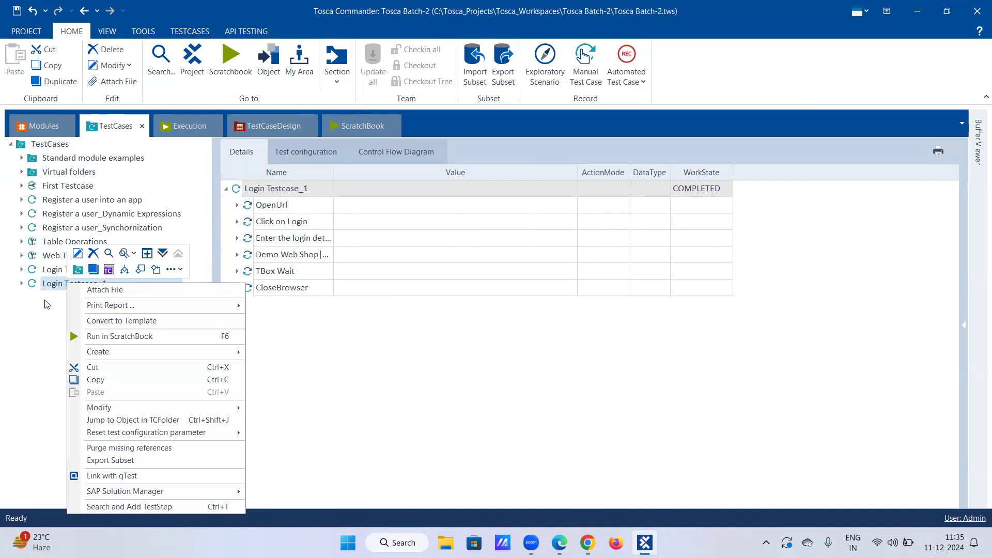
left_click(61, 287)
right_click(62, 287)
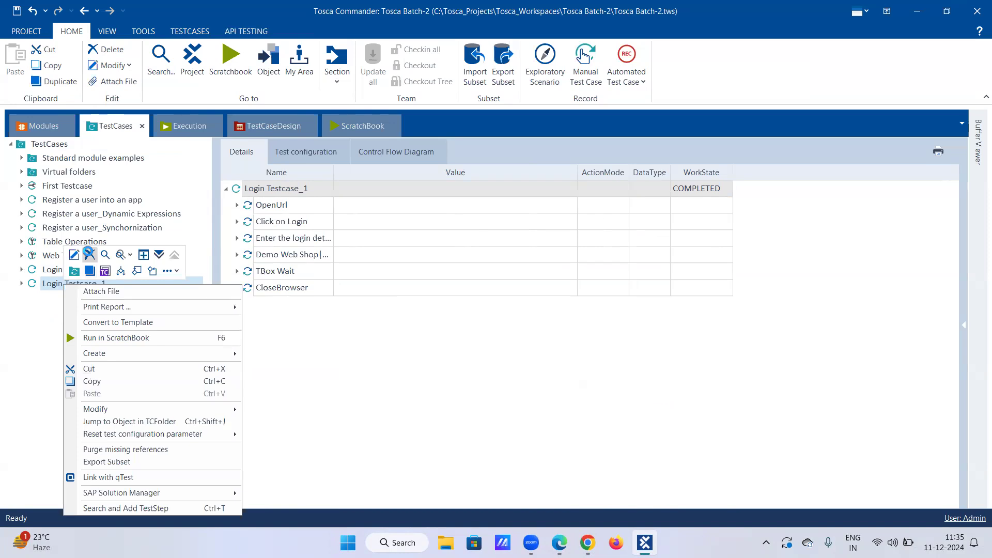
left_click(89, 255)
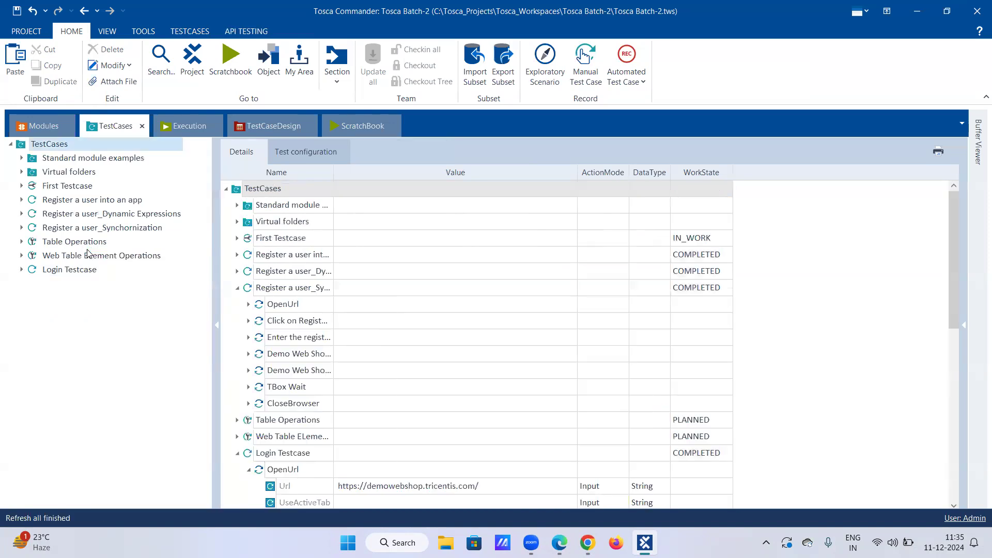
Step: Copy the Register a user_Synchornization test case and paste it into the TestCases folder
right_click(117, 230)
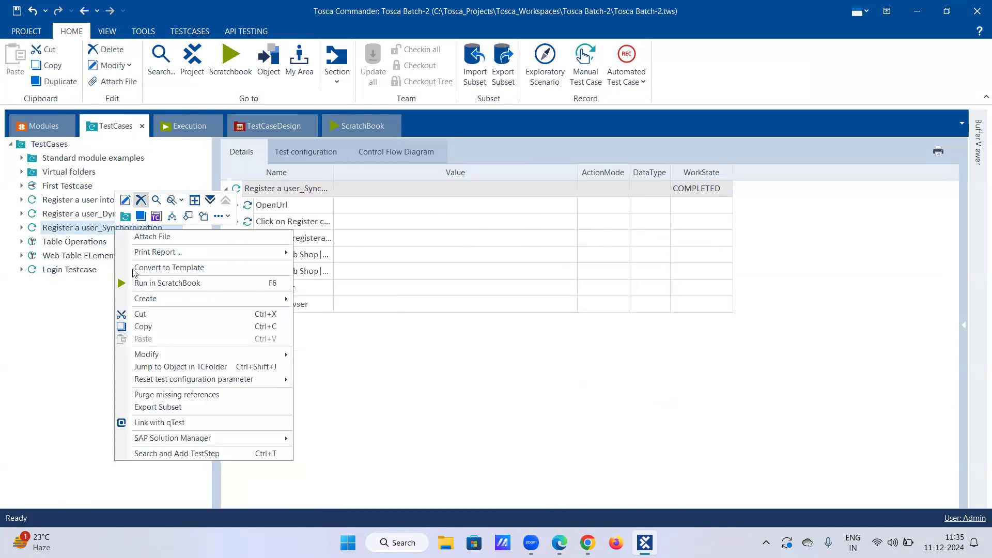
left_click(140, 327)
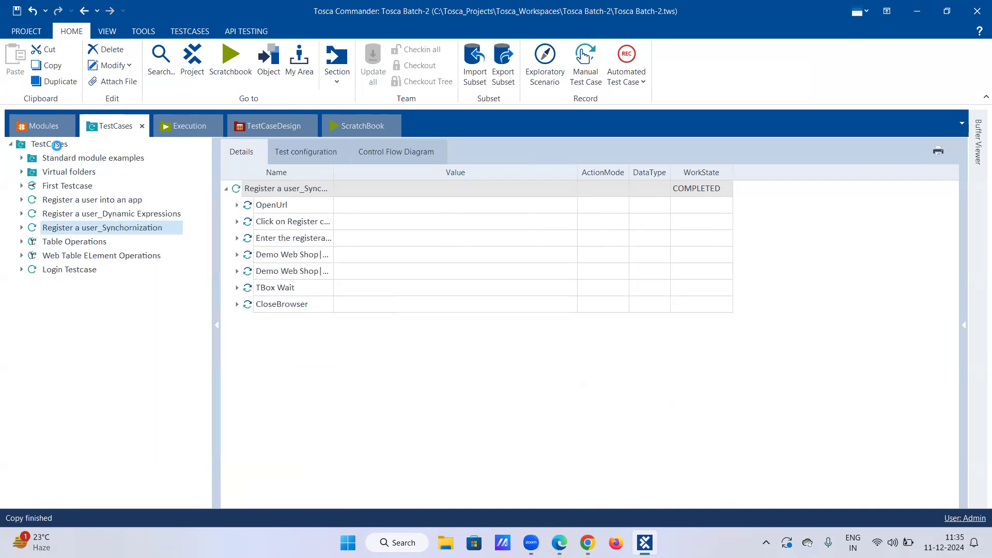
right_click(57, 148)
left_click(98, 216)
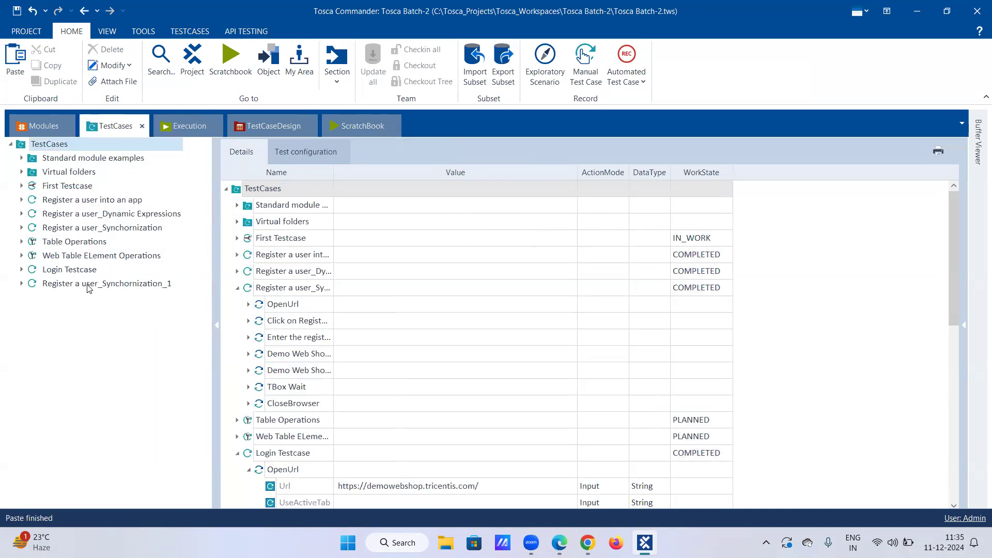
Step: Rename the pasted test case copy as Register a user_Best Practices
right_click(86, 284)
left_click(98, 257)
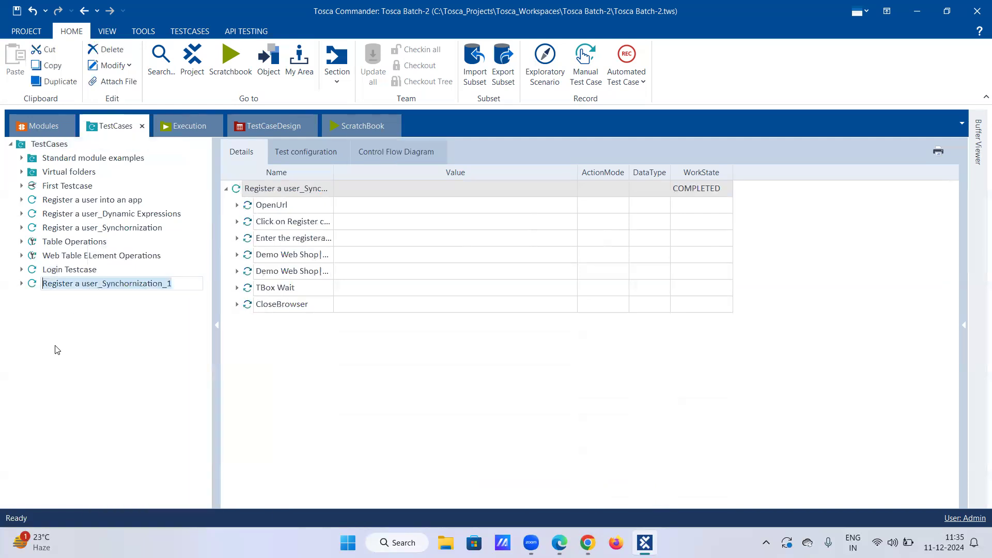
key("End")
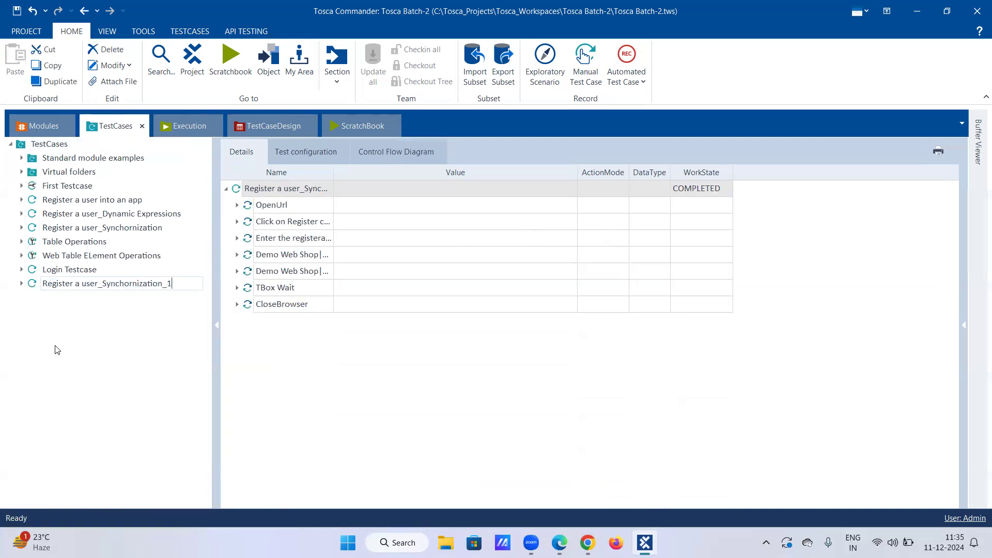
key("BackSpace")
key("BackSpace")
key("BackSpace")
key("BackSpace")
key("BackSpace")
key("BackSpace")
key("BackSpace")
key("BackSpace")
key("BackSpace")
key("BackSpace")
key("BackSpace")
key("BackSpace")
key("BackSpace")
key("BackSpace")
key("BackSpace")
key("BackSpace")
type("Best Pratices")
key("BackSpace")
key("BackSpace")
key("BackSpace")
key("BackSpace")
key("BackSpace")
type("ctices")
key("Return")
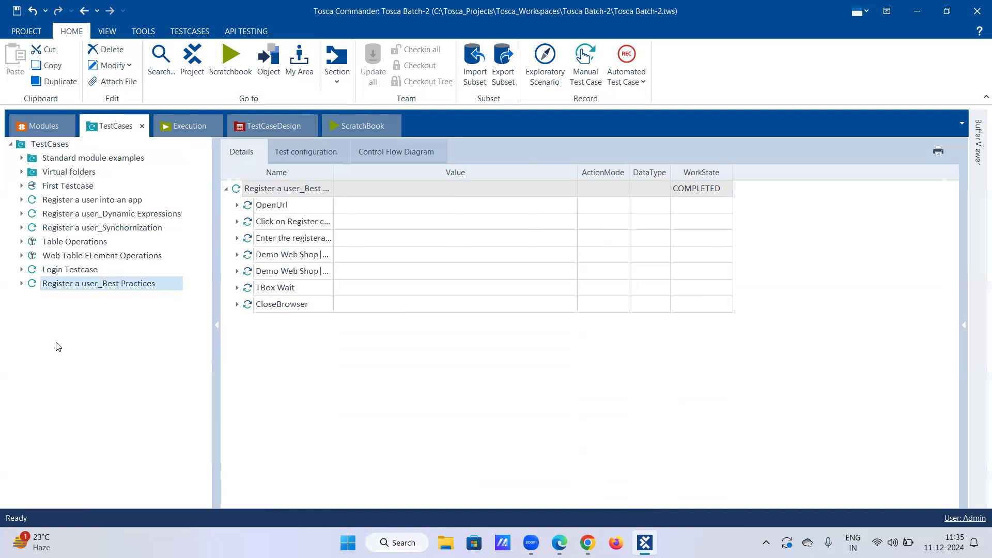
Step: Expand Register a user_Best Practices and review its OpenUrl and Enter the registeration details steps
left_click(21, 283)
left_click(94, 296)
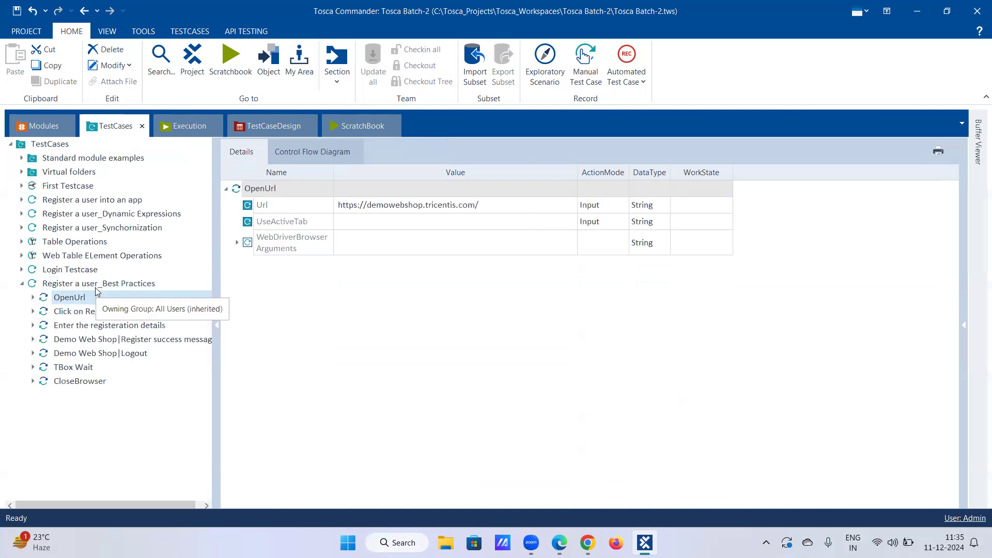
left_click(86, 325)
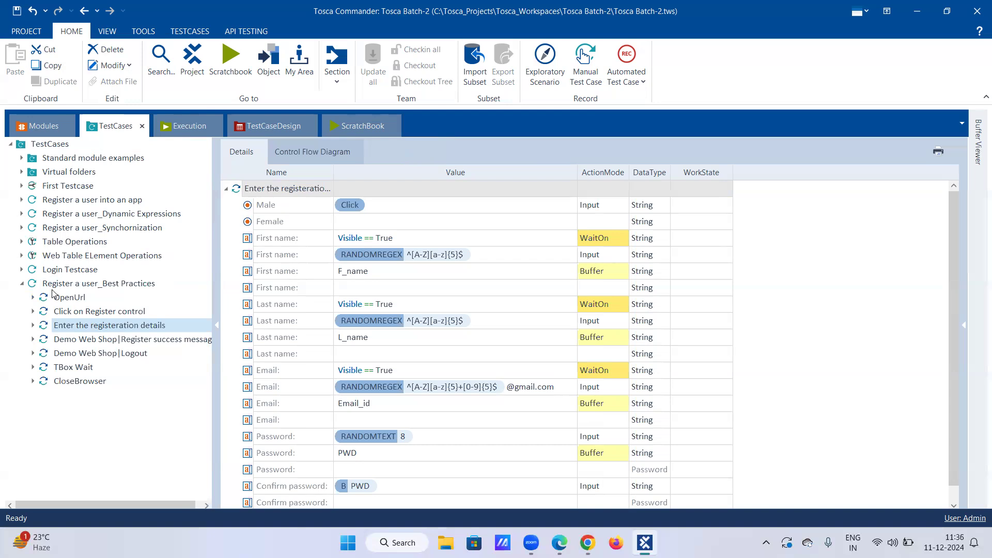
Step: Create three new folders inside the Register a user_Best Practices test case
right_click(74, 275)
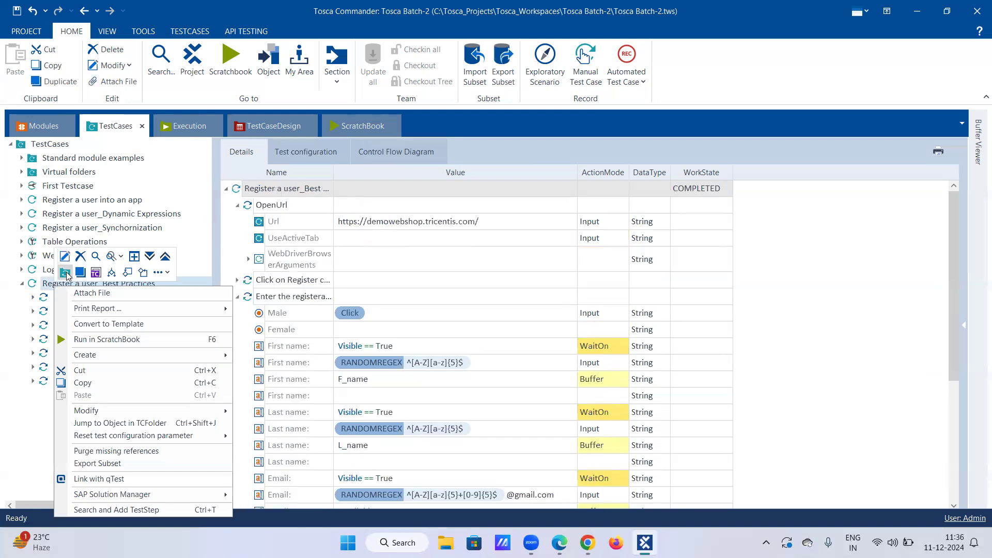
left_click(68, 276)
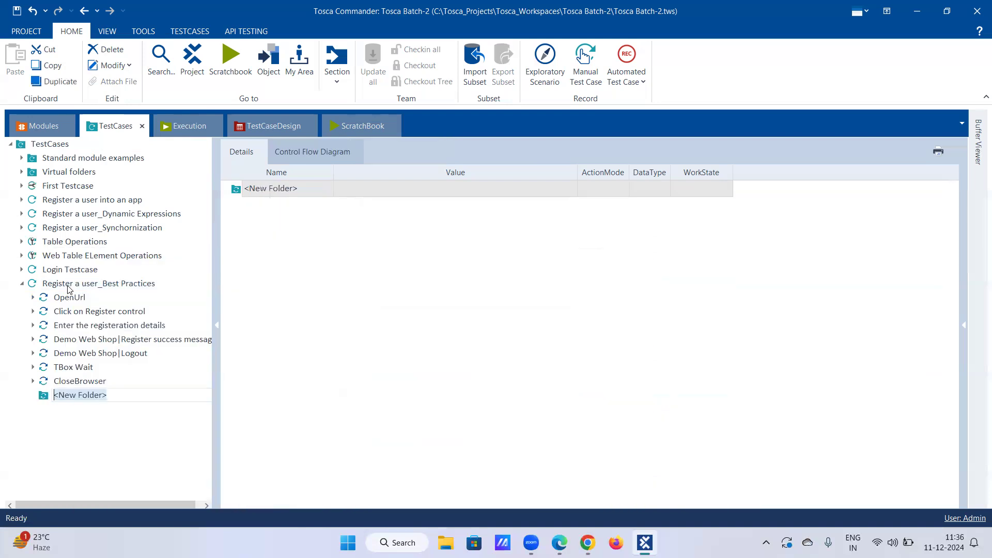
left_click(73, 282)
left_click(75, 278)
right_click(76, 284)
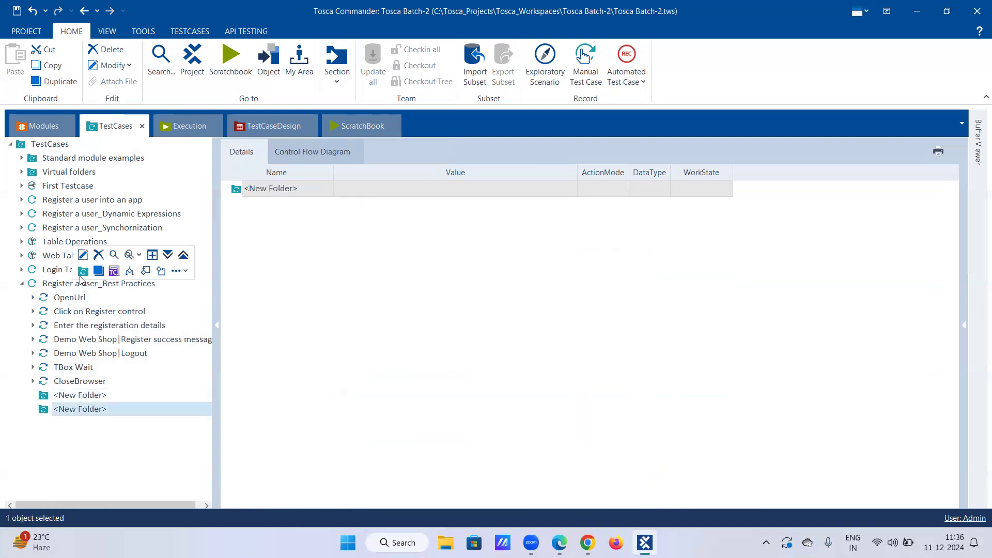
left_click(79, 277)
Step: Rename the first new folder under Register a user_Best Practices as Precondition
left_click(76, 397)
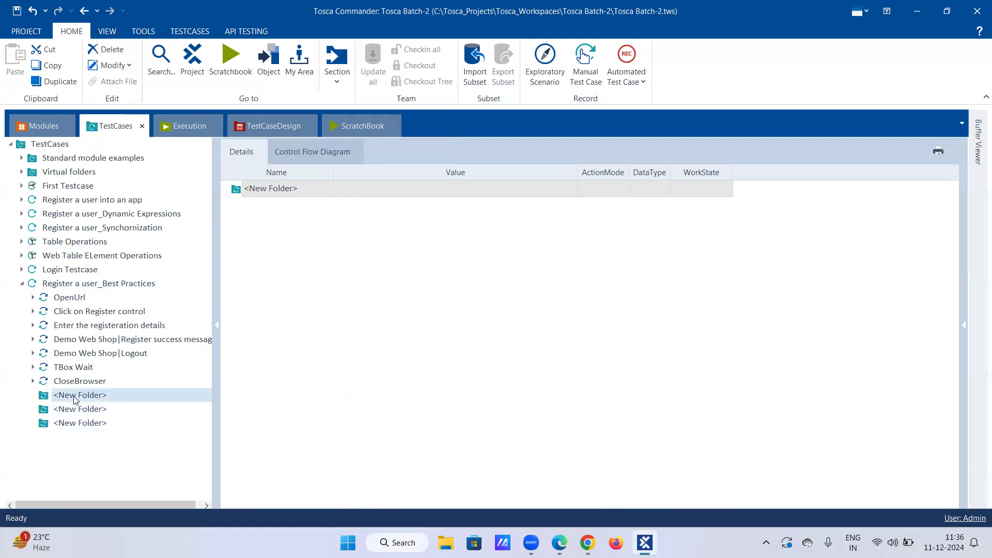
right_click(77, 389)
left_click(84, 355)
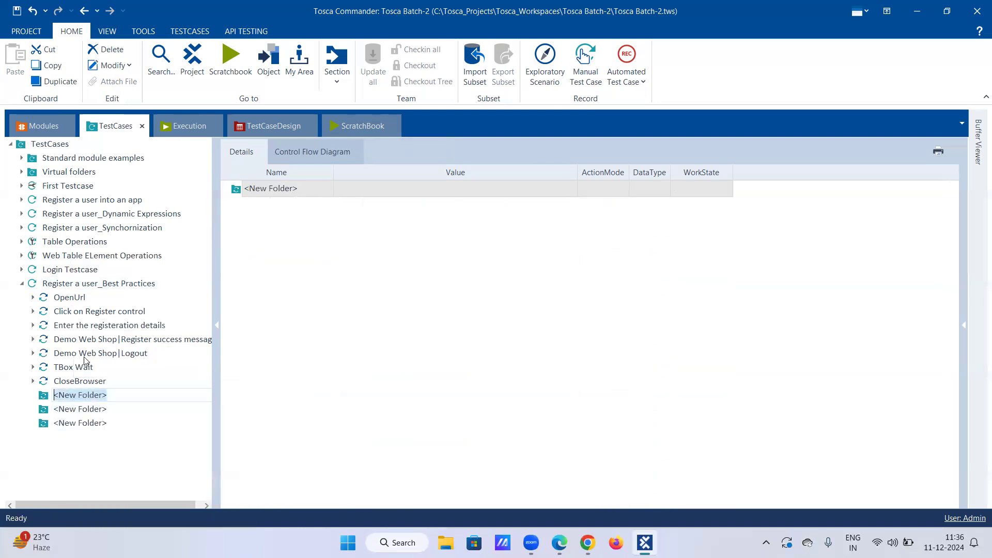
type("PRe")
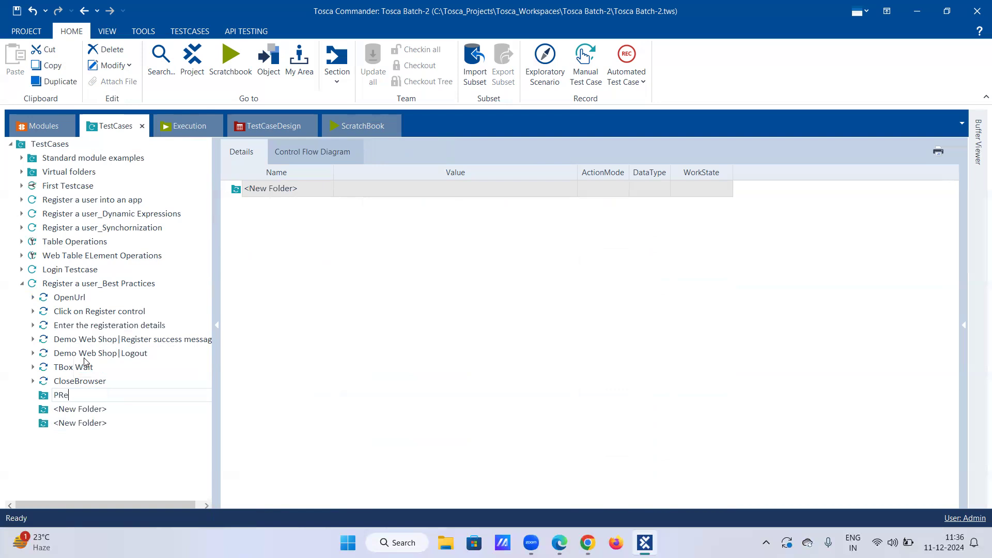
key("BackSpace")
key("BackSpace")
type("reconditi")
type("ion")
key("Return")
key("BackSpace")
key("BackSpace")
key("BackSpace")
type("on")
key("Return")
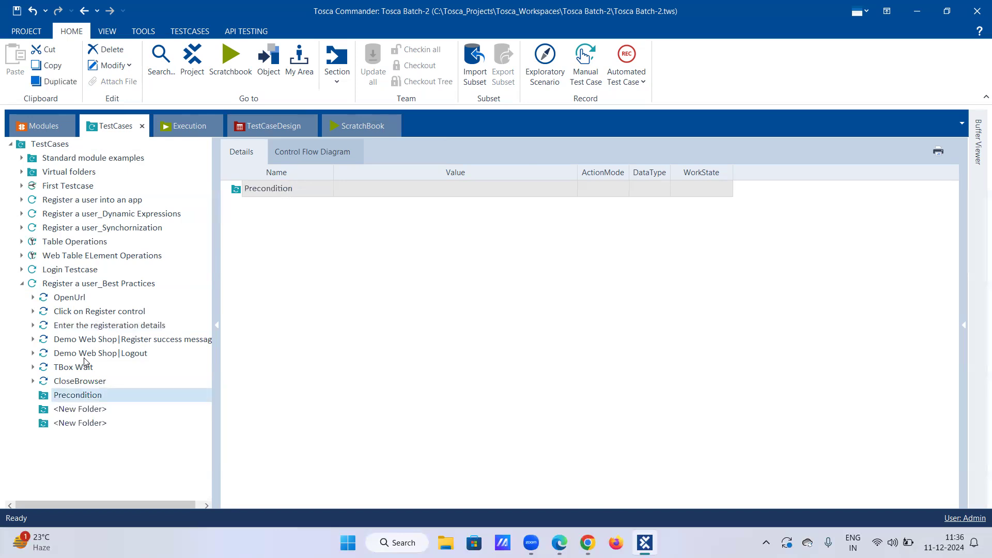
Step: Rename the second new folder as Steps & Verification/Flow
right_click(81, 409)
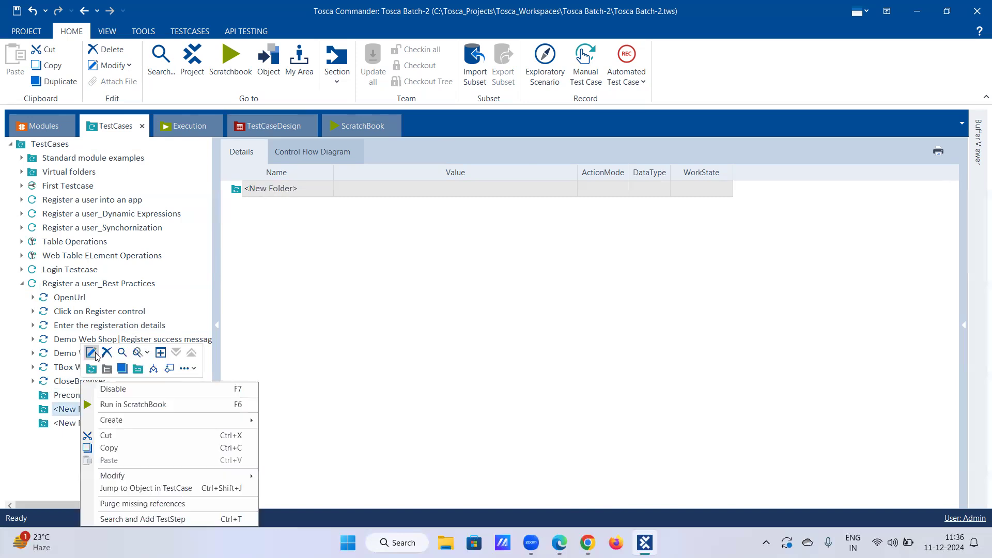
left_click(96, 356)
type("Steps ")
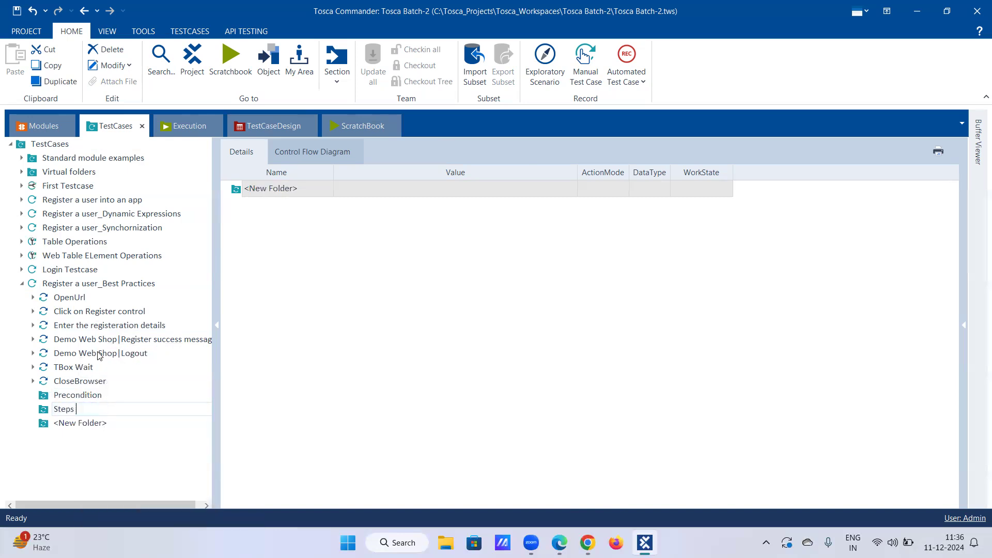
type("& Verification/Flow")
key("Return")
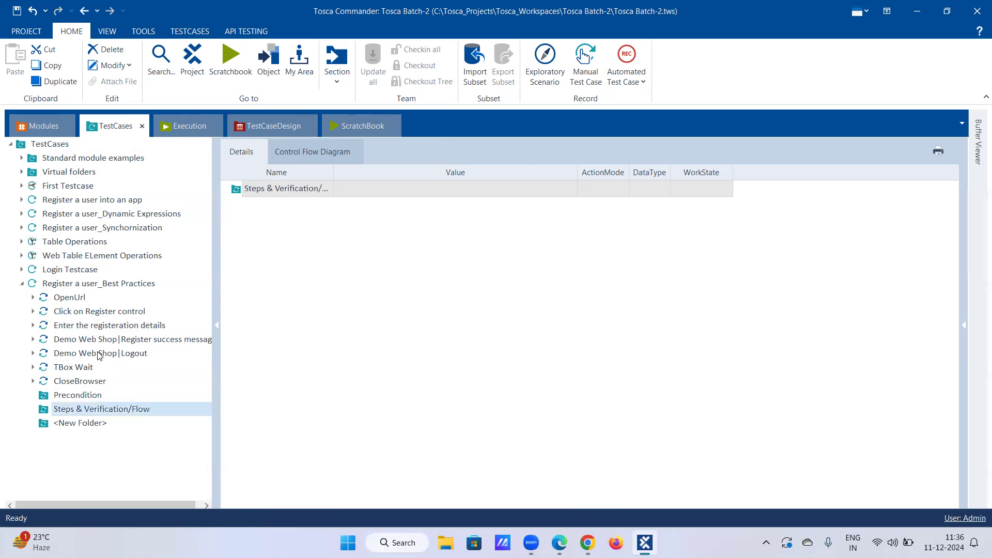
Step: Rename the third new folder as Post condition
right_click(90, 424)
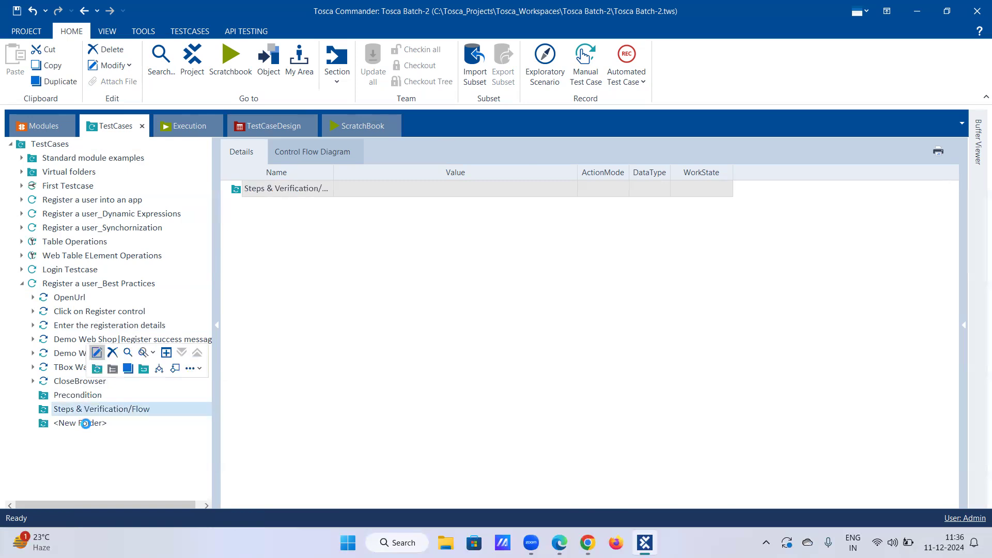
left_click(97, 353)
type("Post")
key("BackSpace")
key("BackSpace")
key("BackSpace")
type("ost con")
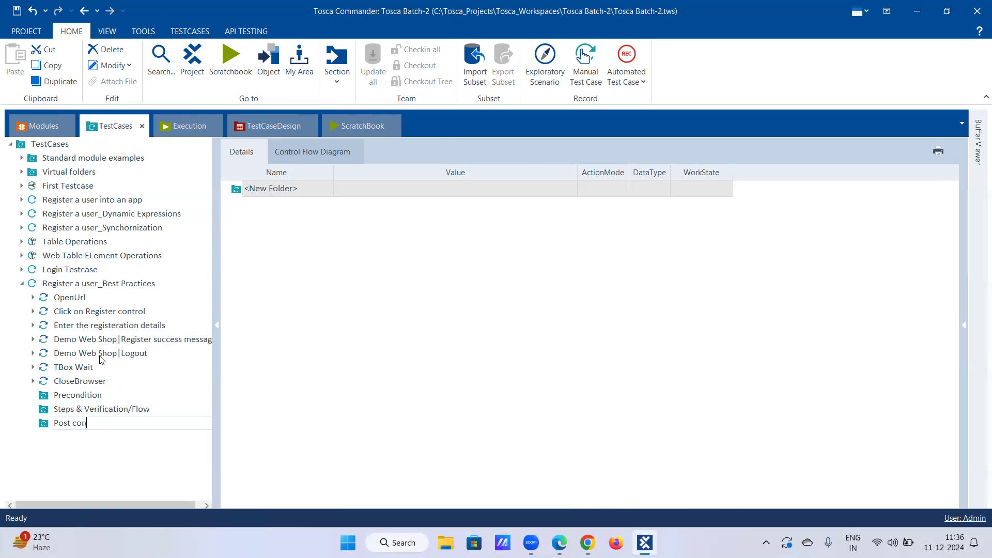
type("dition")
key("Return")
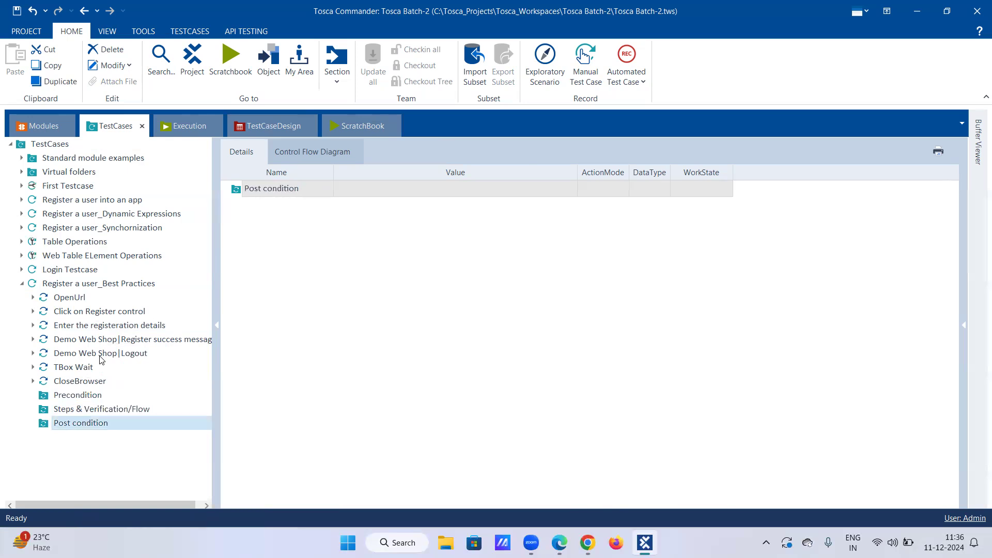
Step: Correct the third folder's name to the single word Postcondition
right_click(76, 423)
left_click(88, 352)
left_click(76, 424)
key("BackSpace")
type("_")
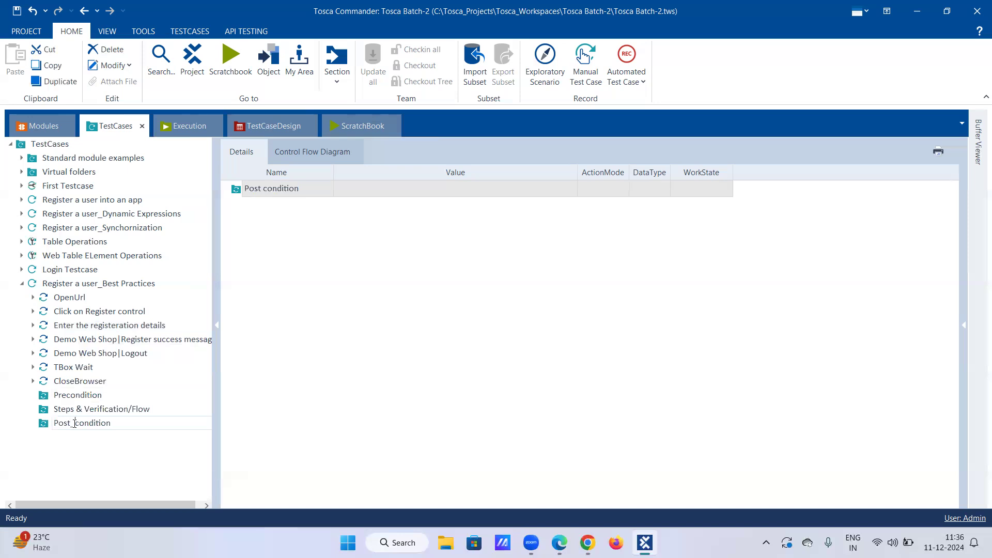
key("BackSpace")
key("BackSpace")
type("t")
key("Return")
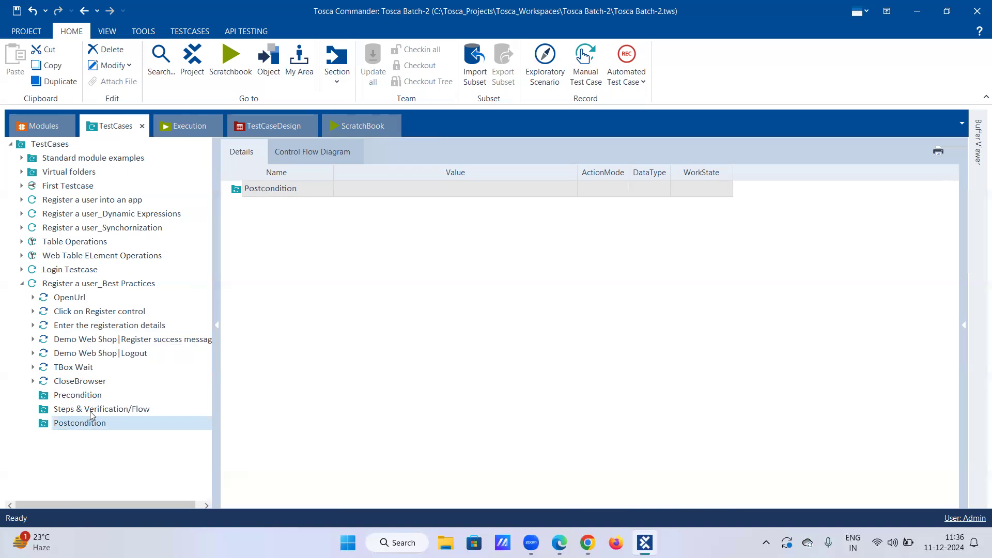
Step: Look at the Precondition folder, then expand Login Testcase and review its steps down to CloseBrowser
left_click(99, 448)
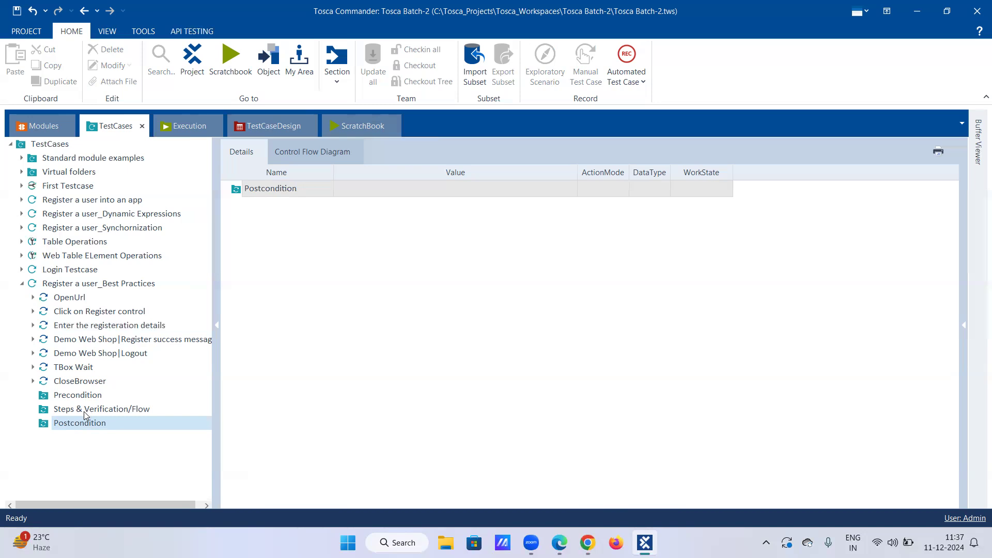
left_click(77, 398)
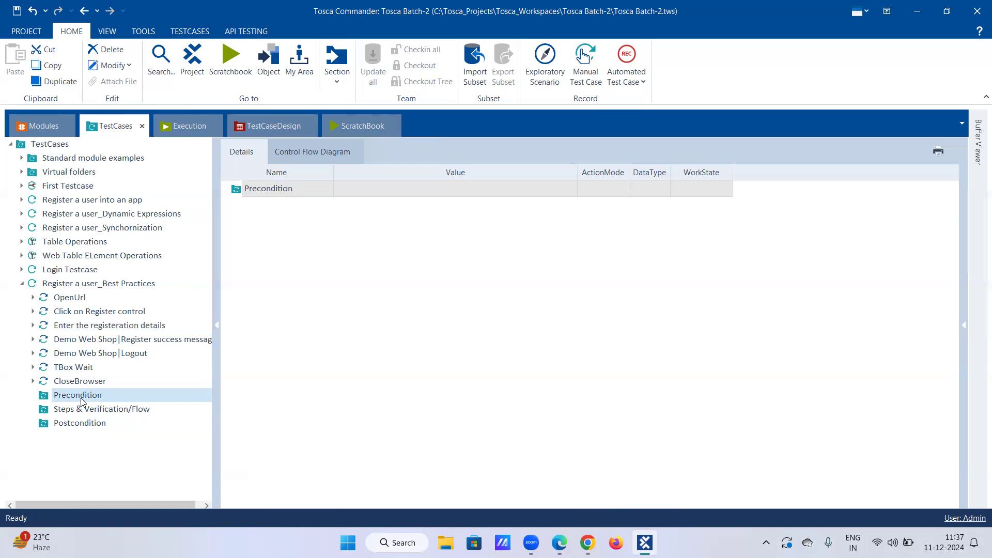
left_click(64, 272)
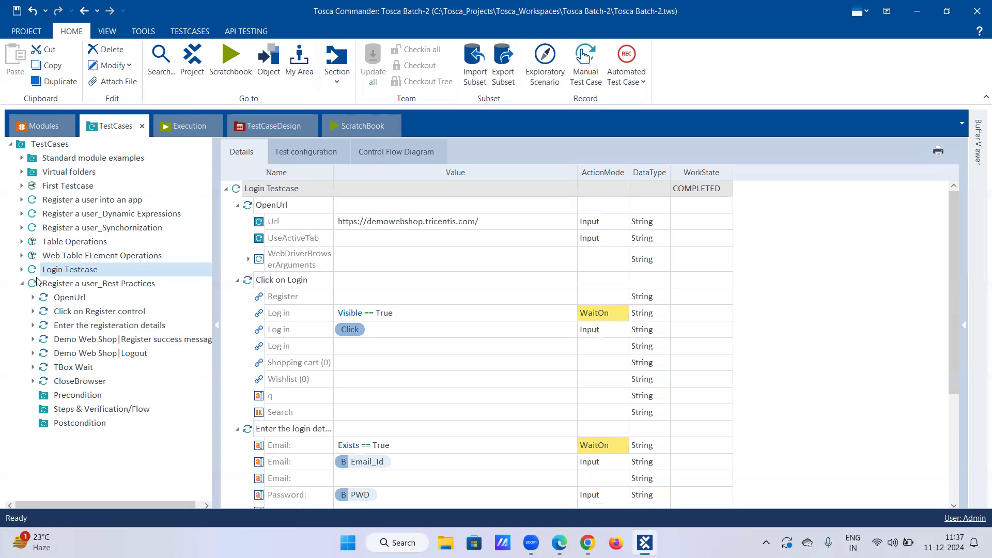
left_click(22, 270)
left_click(74, 354)
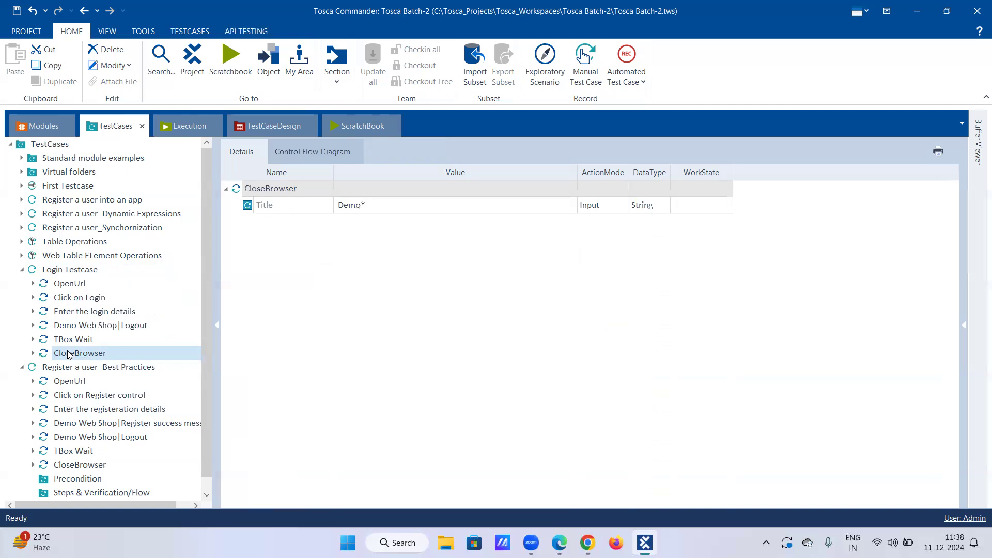
Step: Switch to Chrome, search for demo web shop in a new tab, and open the Tricentis Demo Web Shop login page
left_click(588, 543)
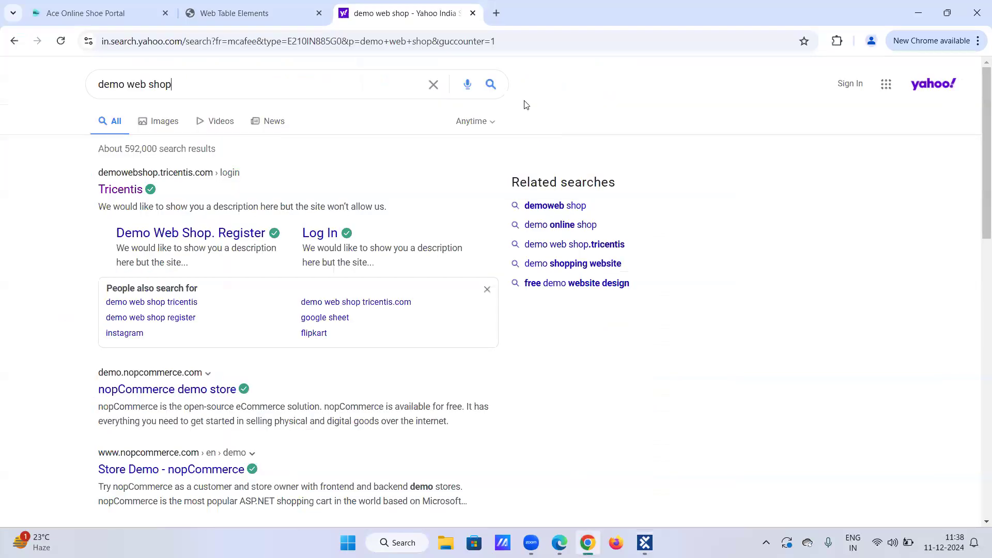
left_click(496, 13)
type("de")
key("BackSpace")
type("mo web shop")
key("Return")
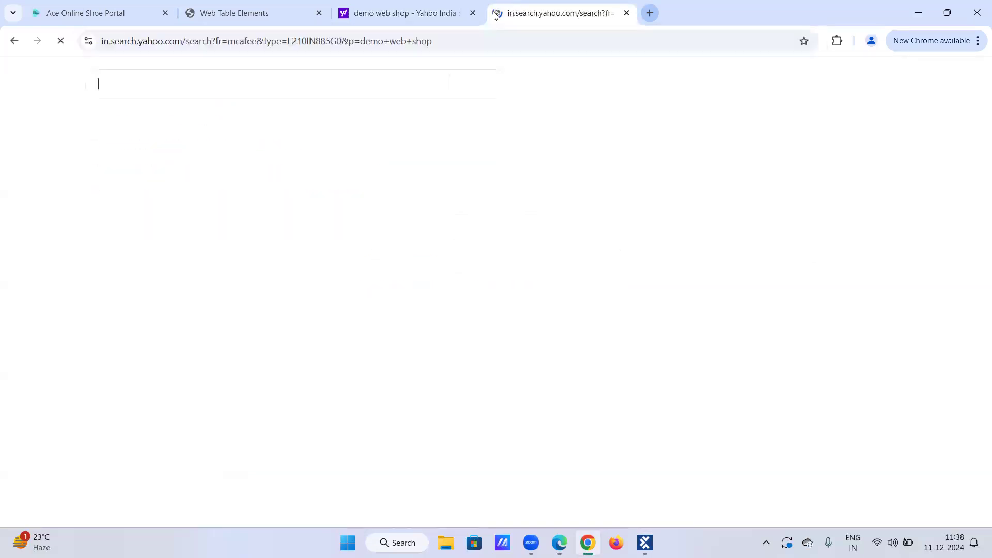
left_click(113, 192)
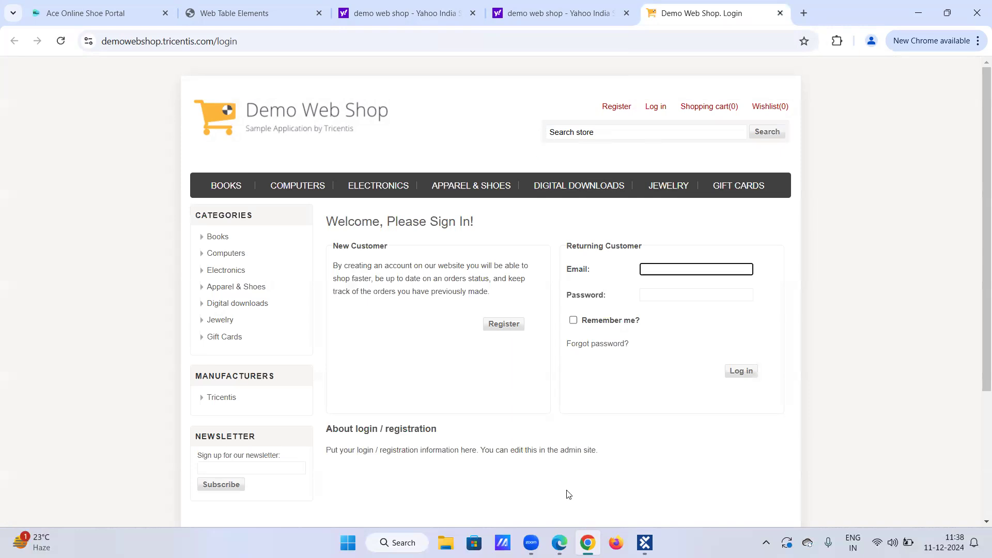
Step: Switch back to Tosca Commander and collapse Login Testcase in the TestCases tree
left_click(645, 543)
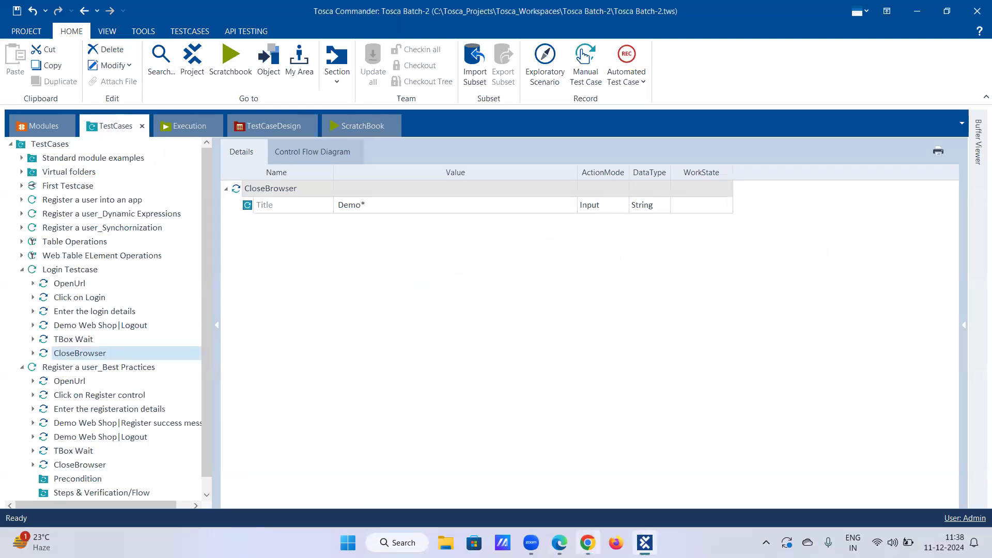
left_click(588, 543)
left_click(22, 270)
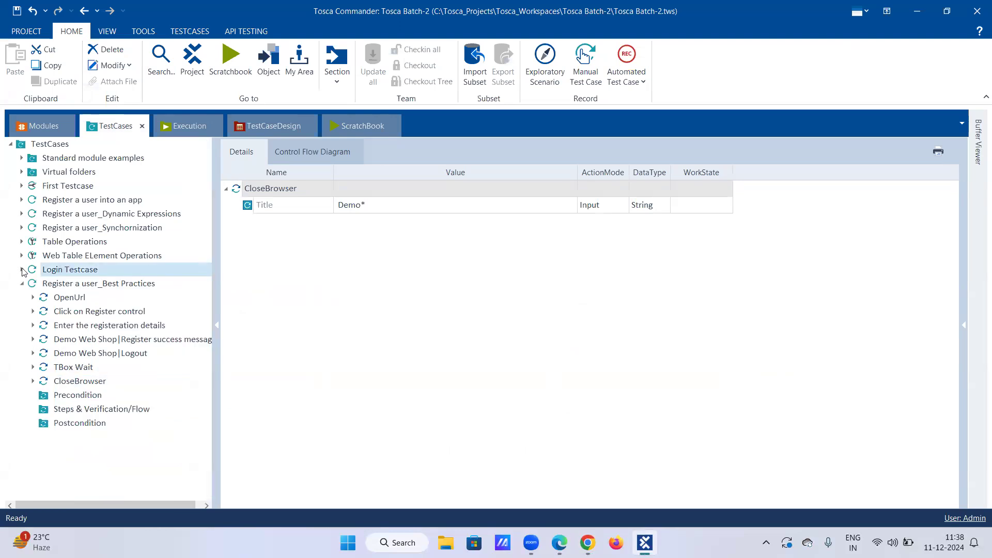
Step: Run the OpenUrl step of Register a user_Best Practices in ScratchBook
left_click(74, 299)
right_click(85, 298)
left_click(131, 358)
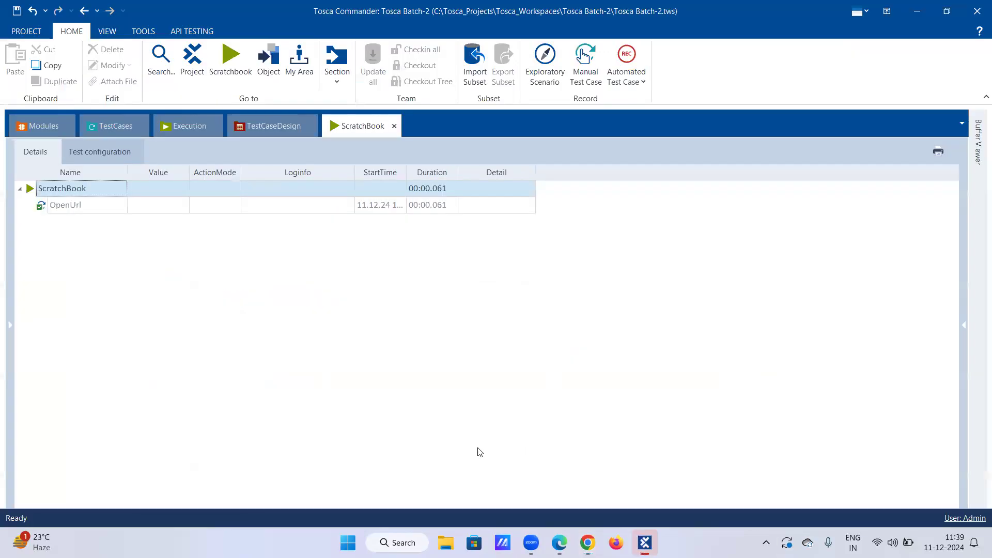
Step: Run the Click on Register control step of Register a user_Best Practices in ScratchBook
left_click(110, 126)
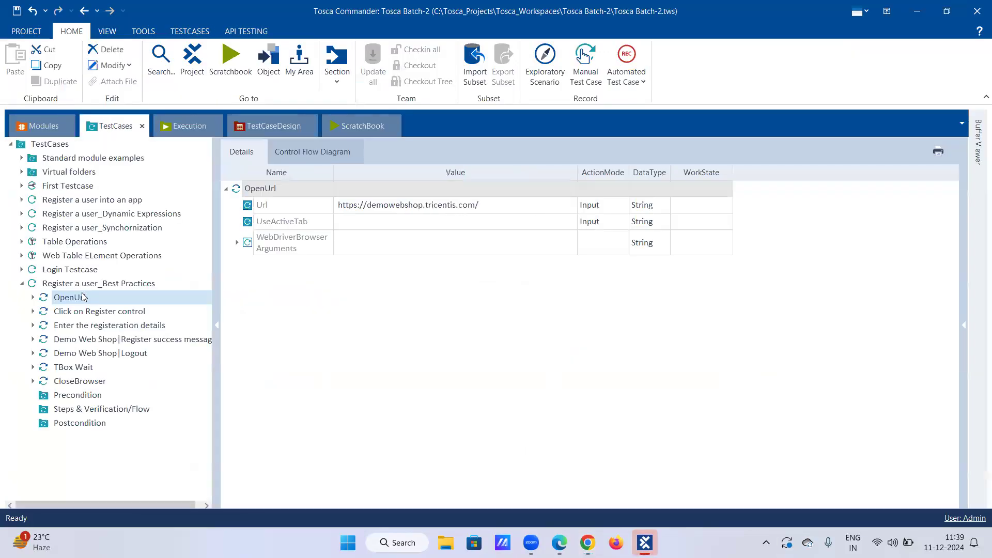
right_click(85, 313)
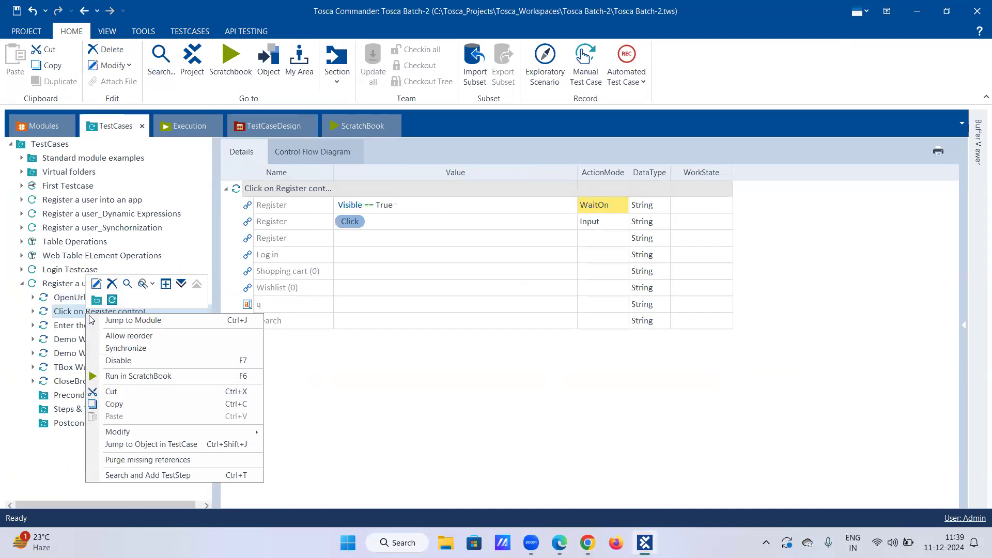
left_click(114, 377)
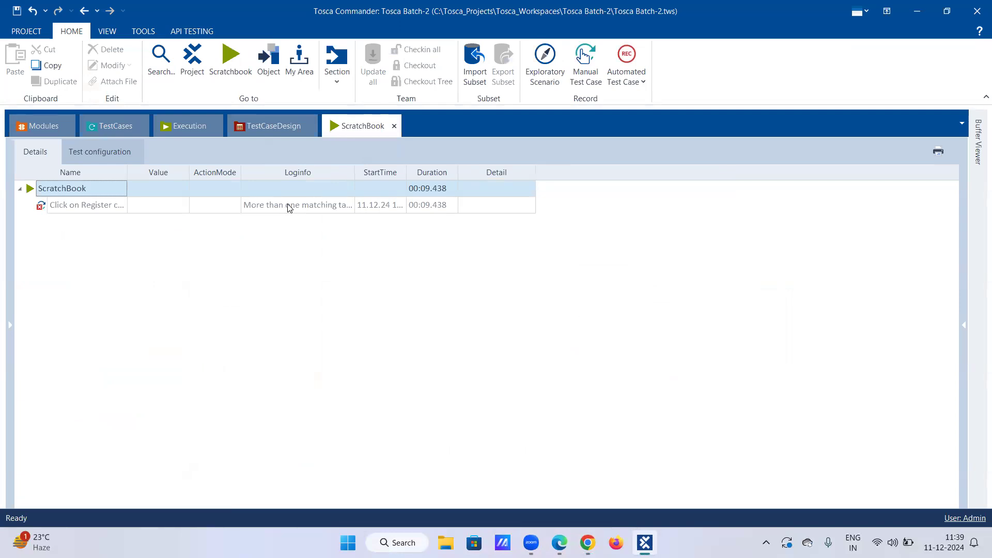
Step: Switch to Chrome and compare the Demo Web Shop login tab with the Demo Web Shop home page tab
left_click(588, 542)
left_click(652, 12)
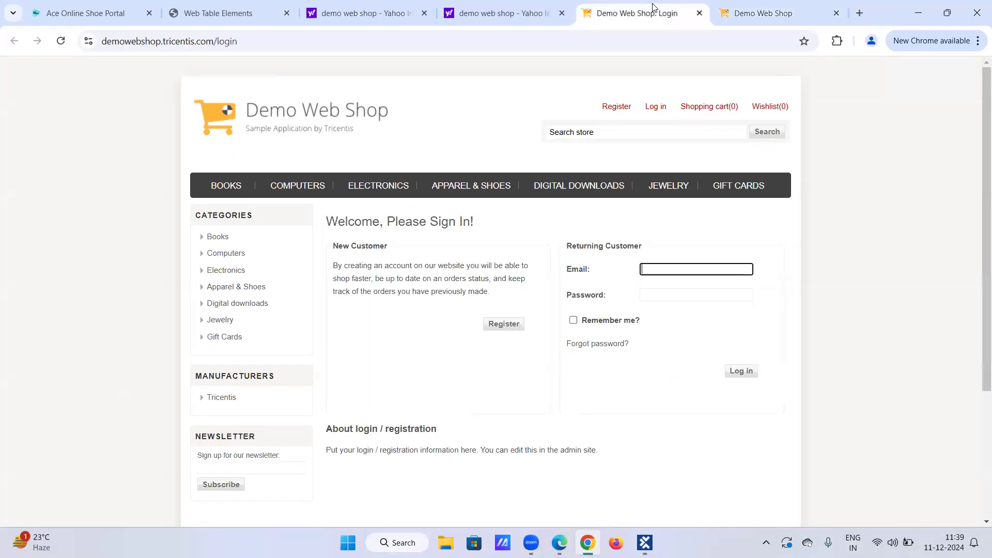
left_click(737, 7)
left_click(681, 17)
left_click(738, 17)
left_click(650, 19)
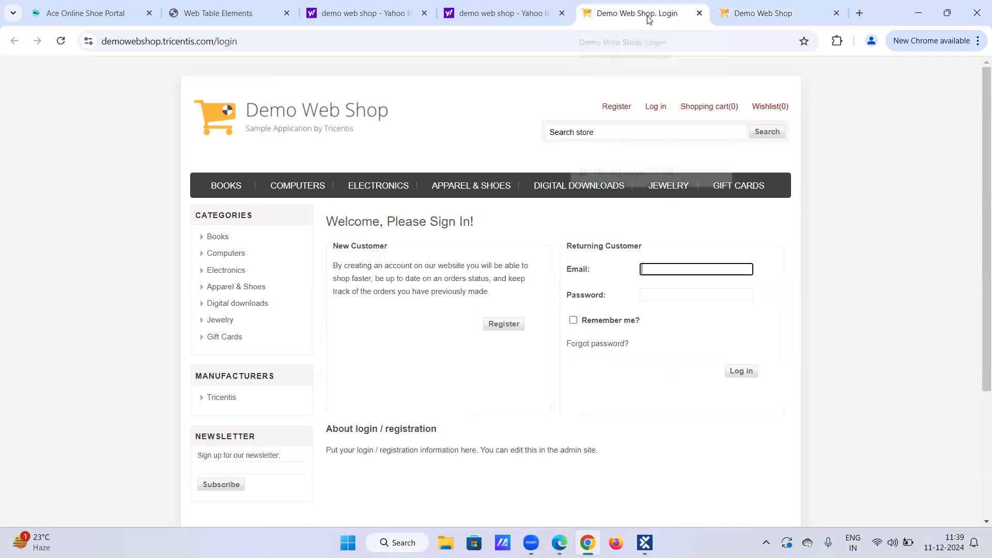
left_click(738, 15)
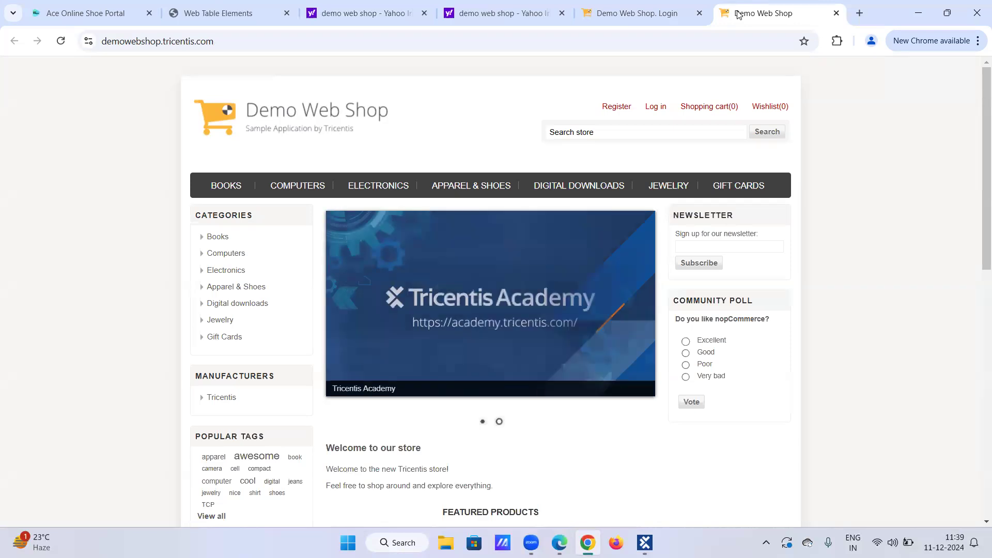
left_click(651, 16)
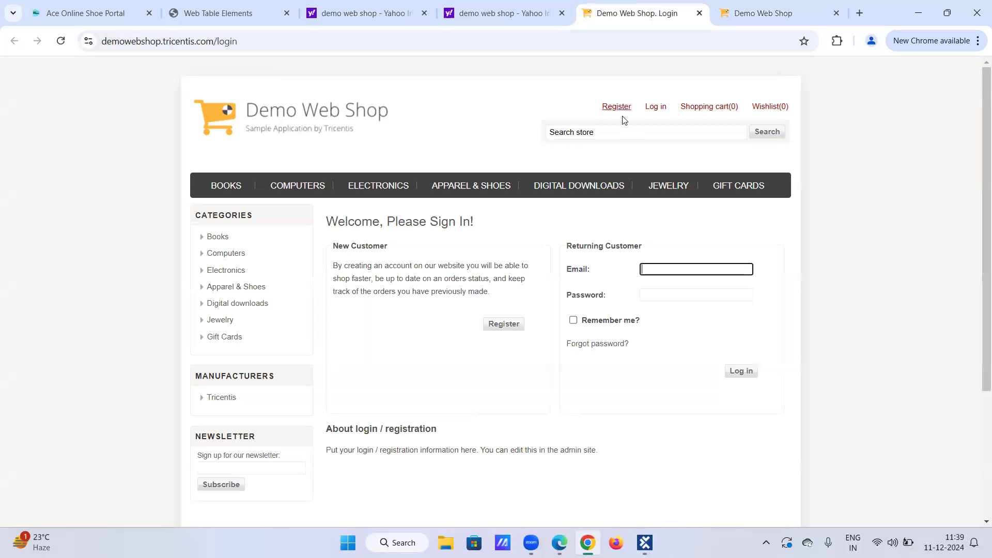
left_click(734, 12)
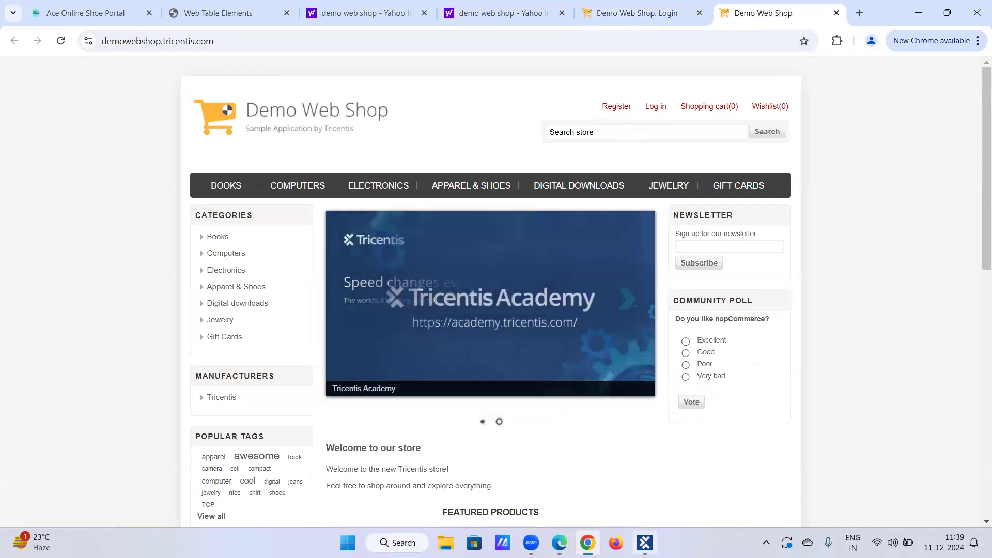
Step: Switch back to Tosca Commander, expand the full Loginfo text of the Click on Register control result, and select it
key("alt+Tab")
left_click(344, 205)
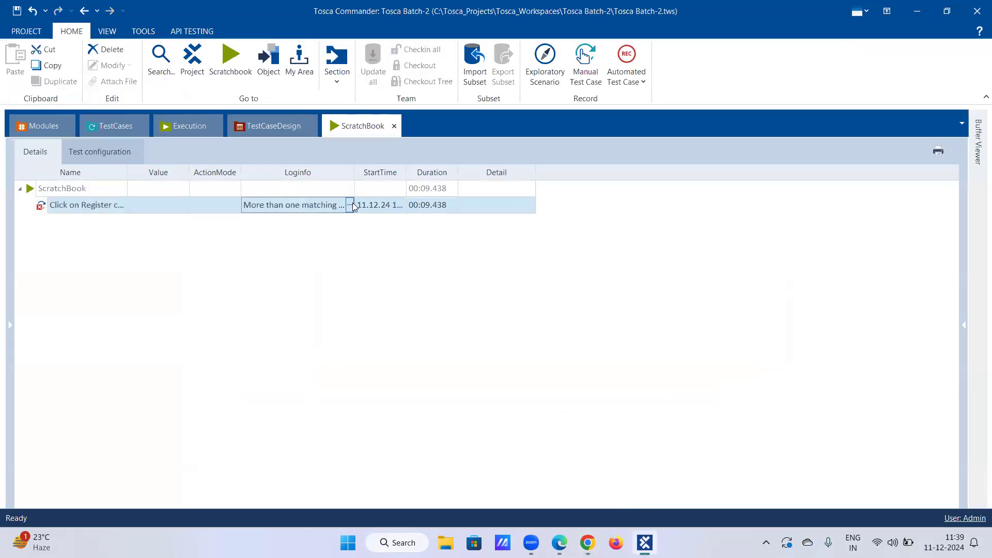
left_click(350, 205)
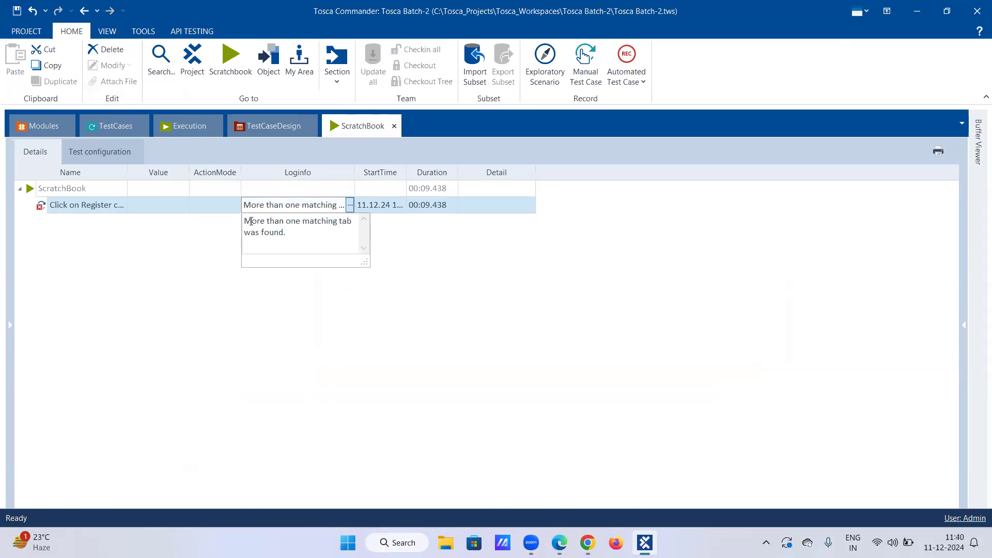
key("ctrl+a")
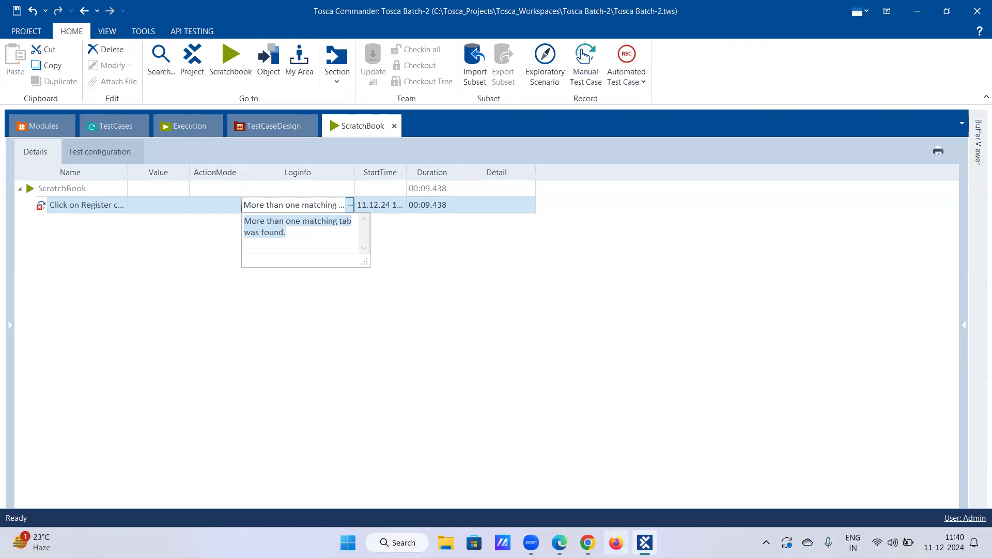
Step: Open Notepad++ and go to the end of the LIC Housing Fi line in the Batch-2_Tosca notes
key("super")
type("note")
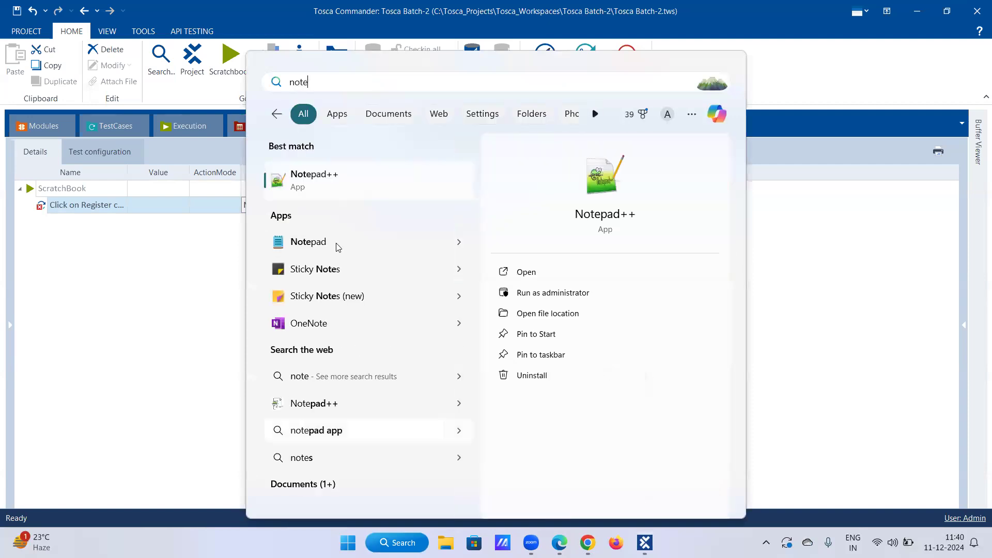
left_click(324, 191)
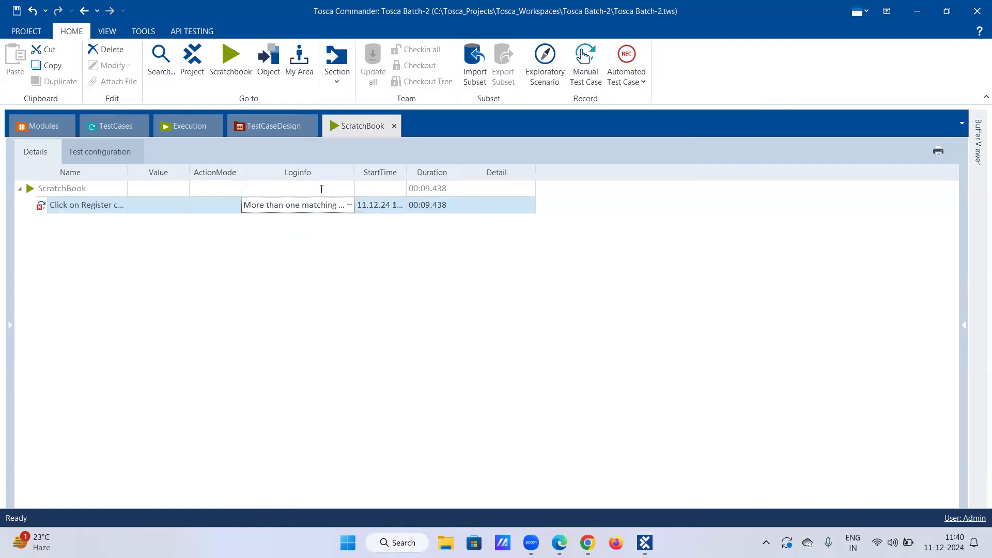
left_click(291, 262)
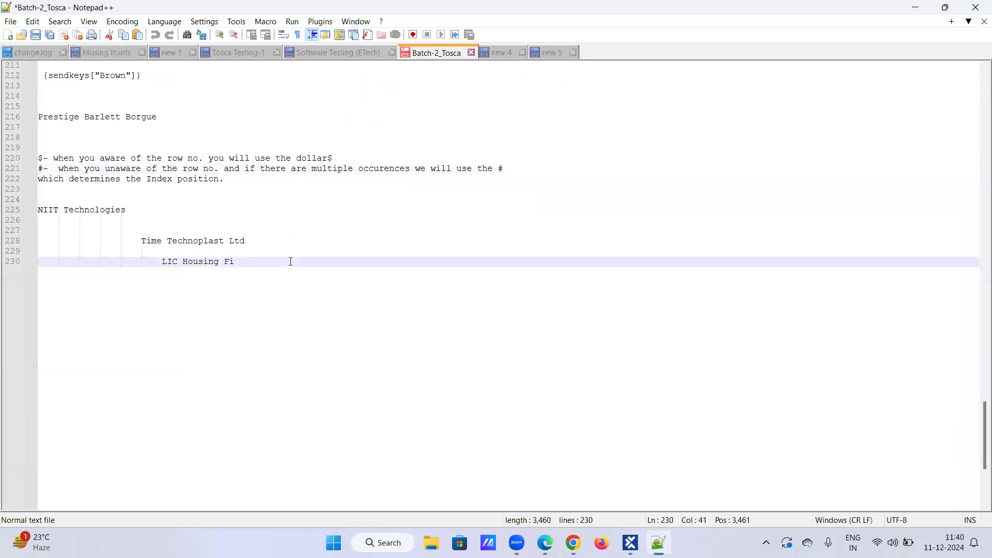
key("Return")
key("Return")
key("Return")
key("Return")
key("Return")
key("BackSpace")
key("BackSpace")
key("BackSpace")
key("BackSpace")
key("BackSpace")
key("BackSpace")
key("BackSpace")
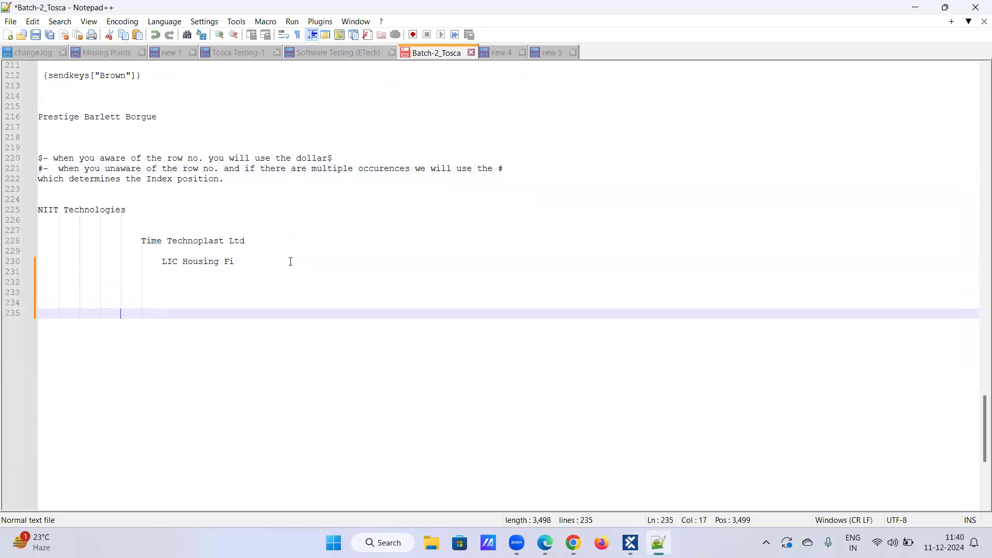
left_click(211, 293)
key("Down")
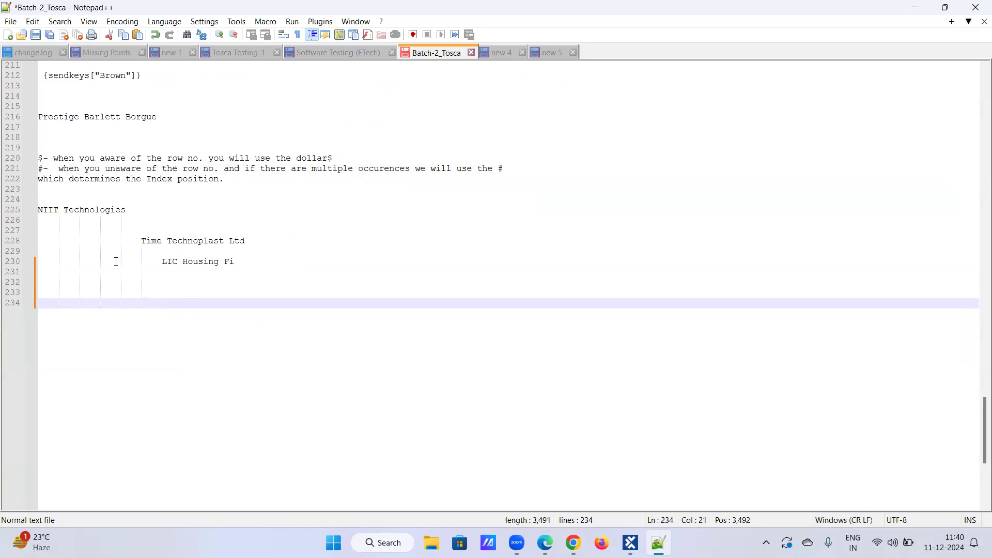
left_click(117, 262)
left_click(253, 275)
scroll(72, 286, "down", 4)
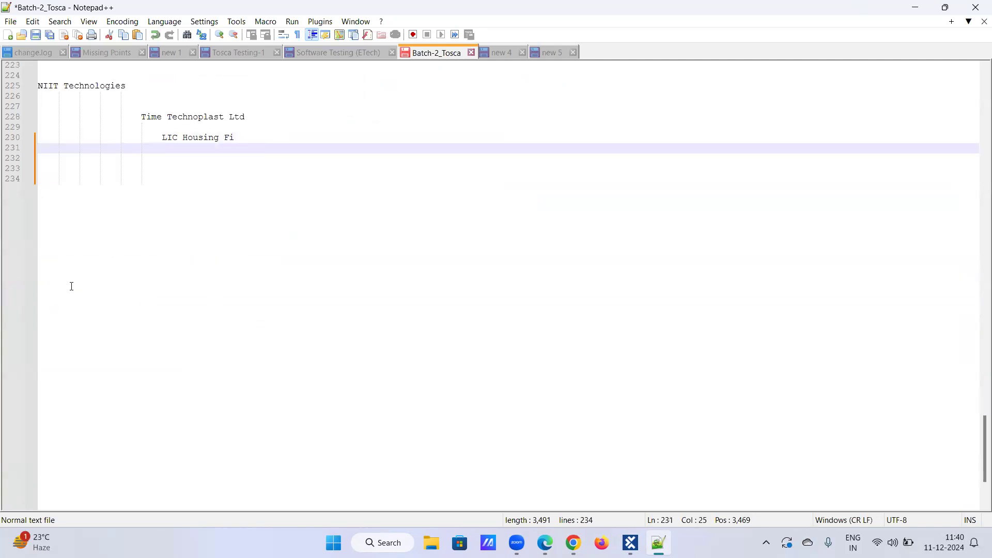
left_click(71, 286)
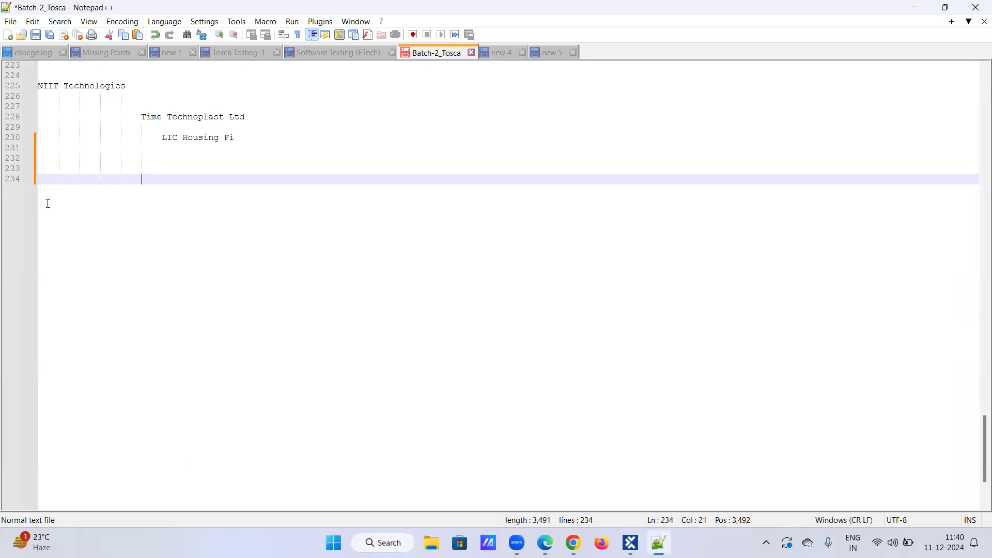
key("Return")
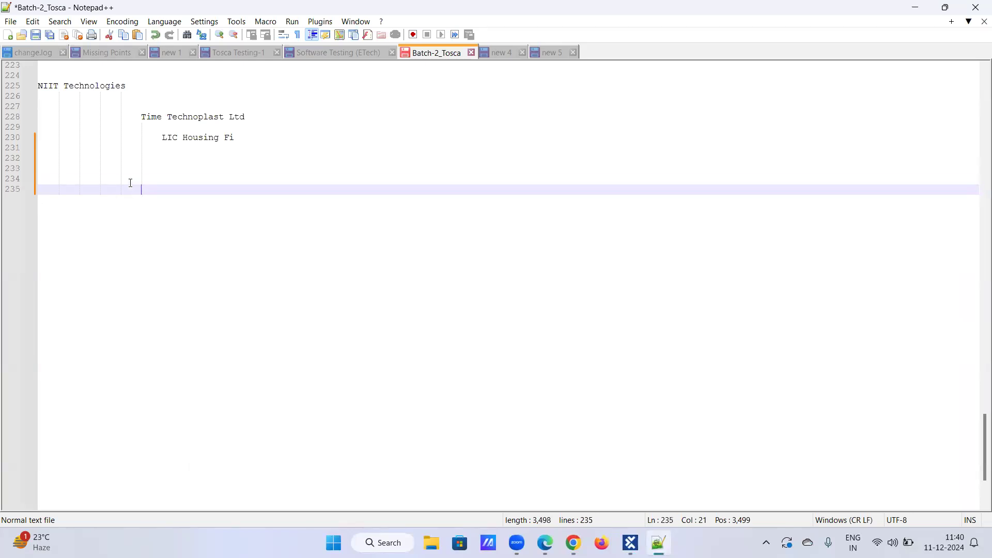
key("BackSpace")
key("BackSpace")
key("BackSpace")
key("BackSpace")
key("BackSpace")
key("BackSpace")
key("BackSpace")
key("BackSpace")
key("BackSpace")
key("BackSpace")
key("BackSpace")
key("BackSpace")
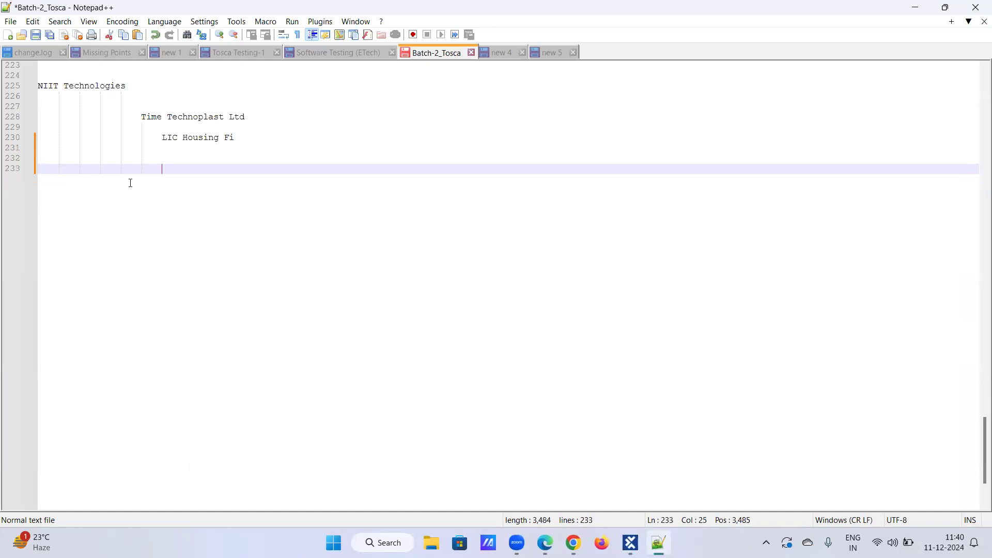
key("Return")
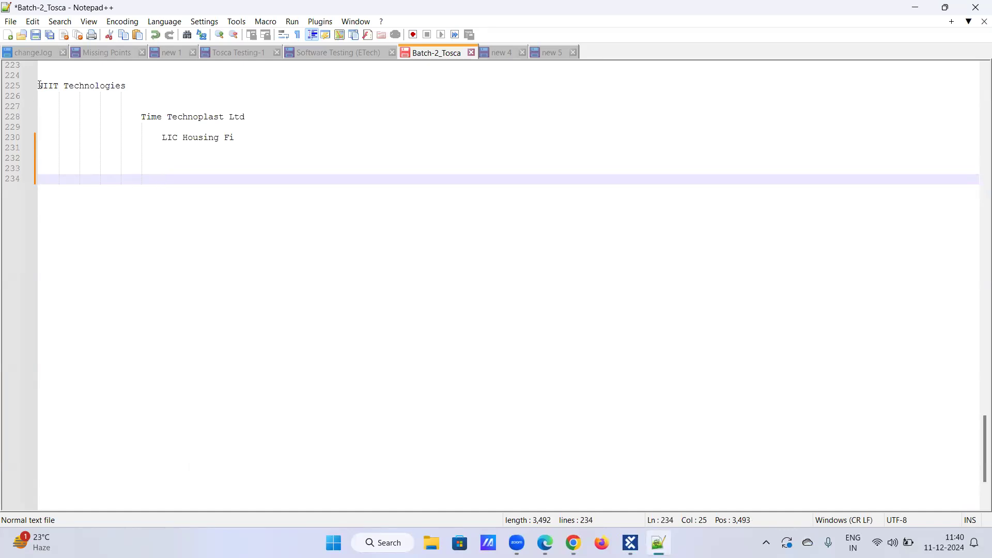
Step: Delete the Time Technoplast Ltd and LIC Housing Fi lines along with the leftover indented blank lines beneath NIIT Technologies
left_click_drag(143, 116, 248, 140)
key("Delete")
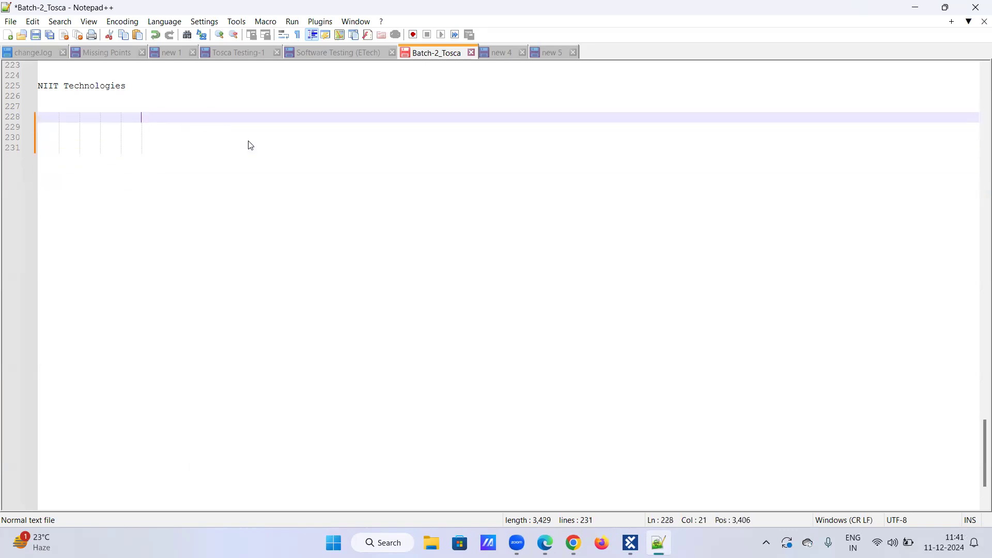
left_click(52, 115)
left_click_drag(40, 115, 161, 153)
key("Delete")
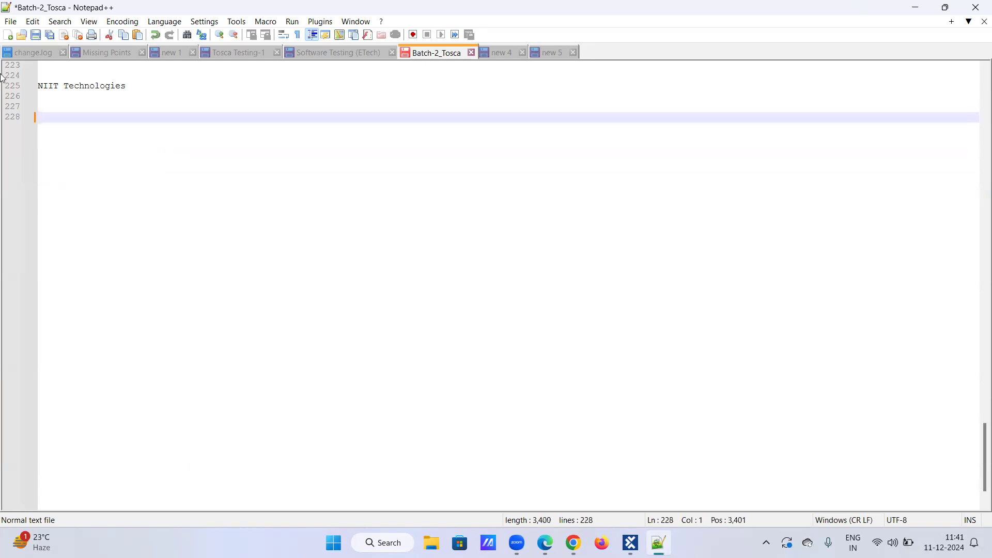
Step: Add an "Errors:" heading underlined with a row of dashes at the end of the notes
type("Errors:")
key("Return")
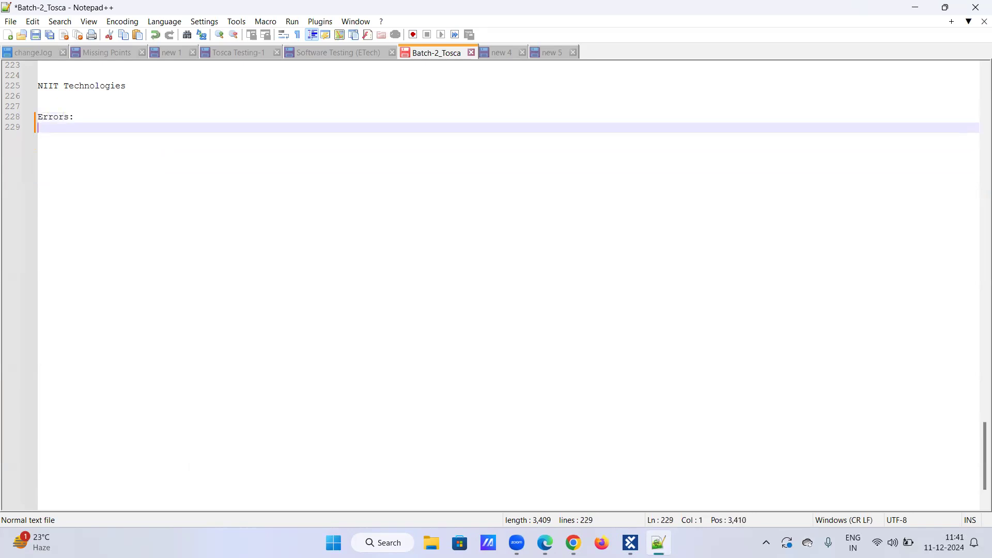
type("-------")
key("Return")
Step: Enter "1. No matching tab was found" as the first item under the Errors heading
type("1.")
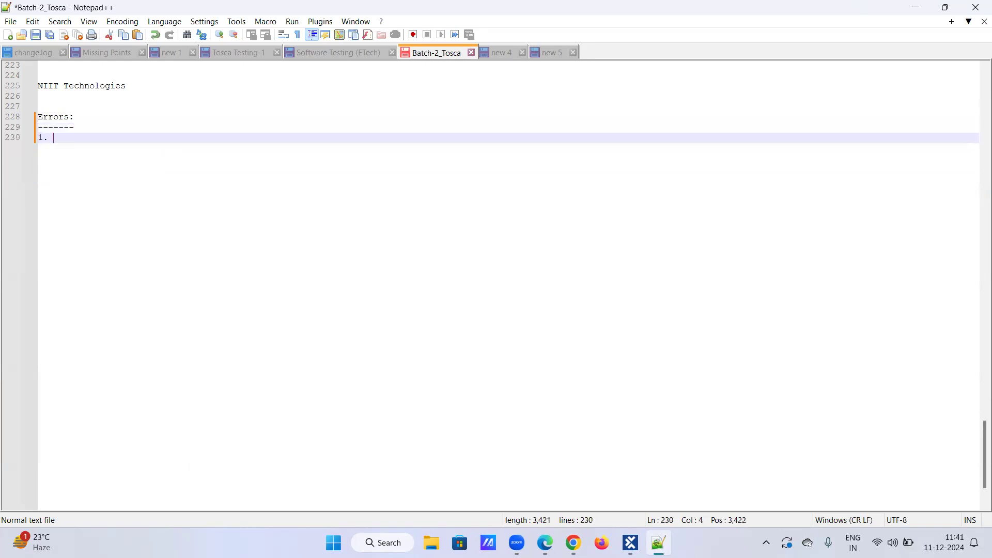
type(" No ma")
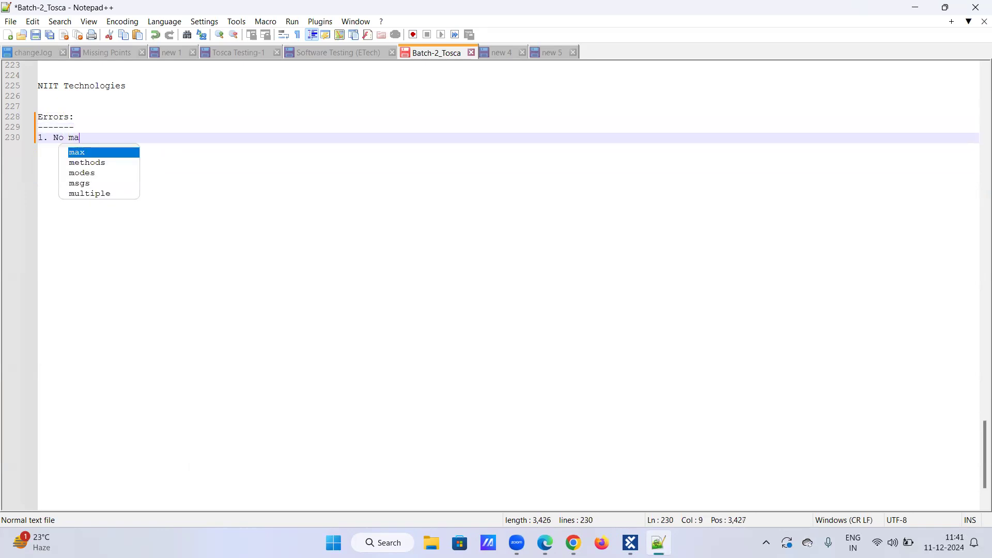
type("tching ta")
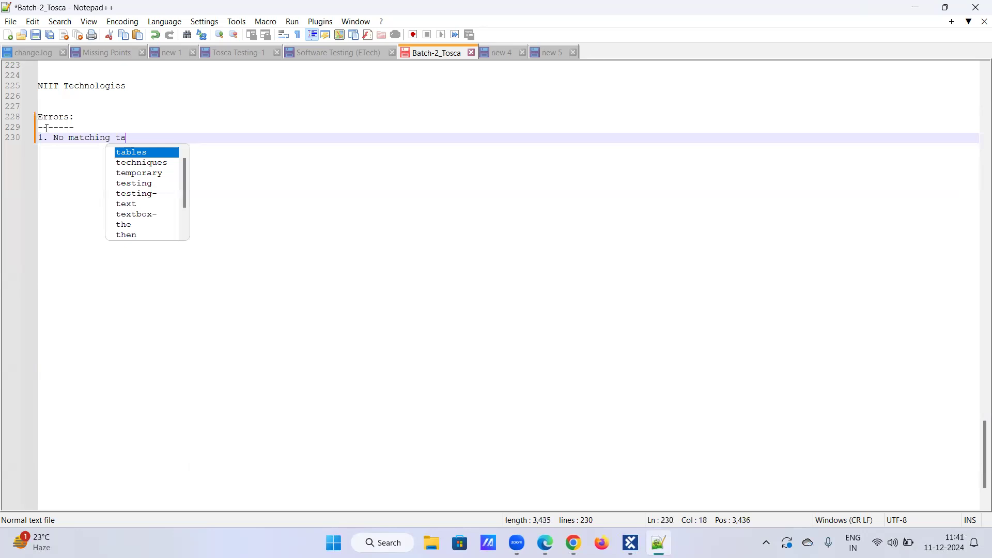
type("b was found")
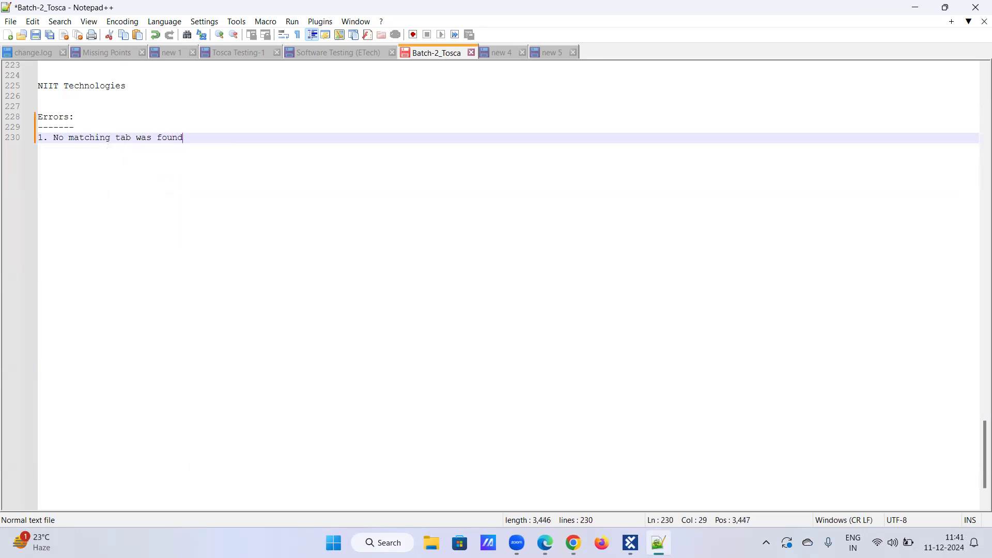
Step: Add "2. Cell has no default property for input" as the second item of the Errors list
key("Return")
type("2. ")
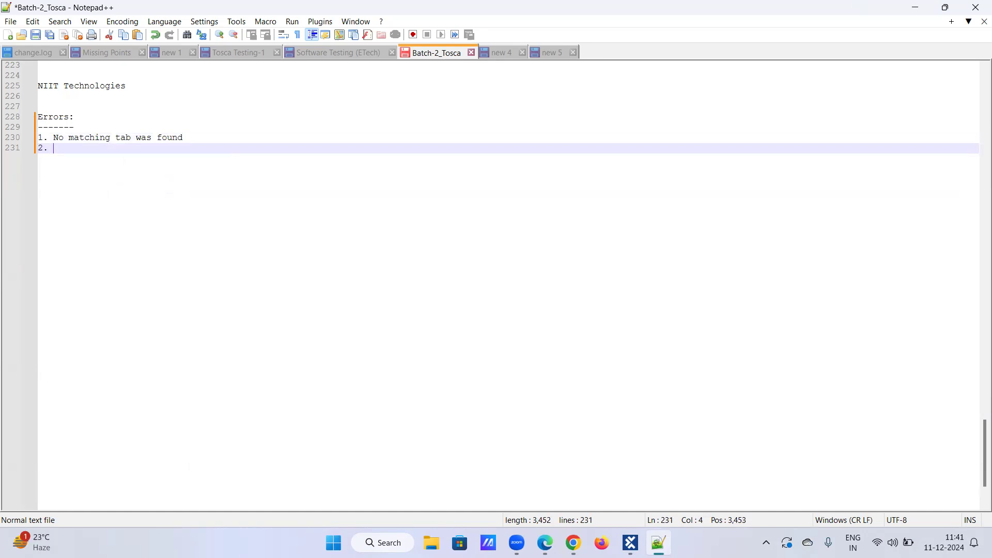
type("Cell has no default prop")
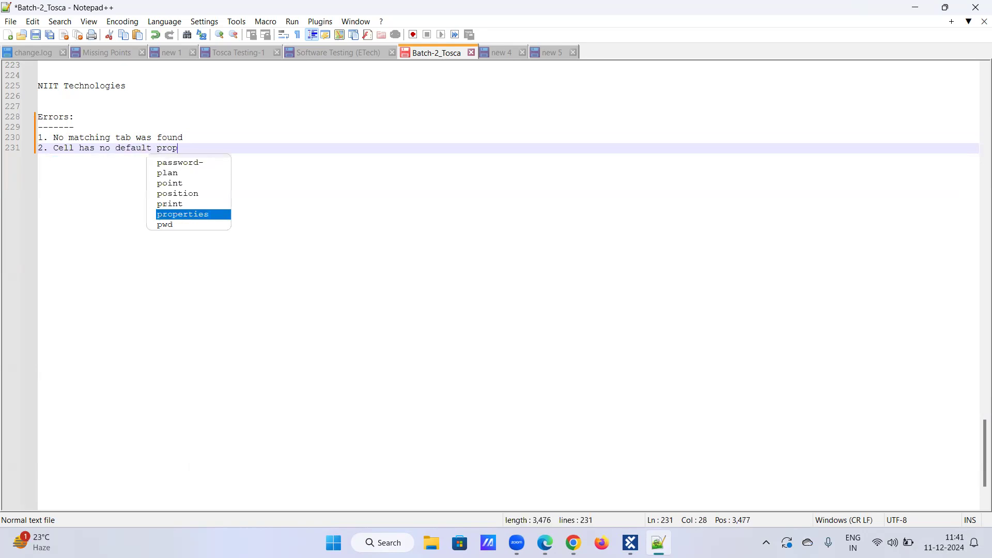
type("erty for ")
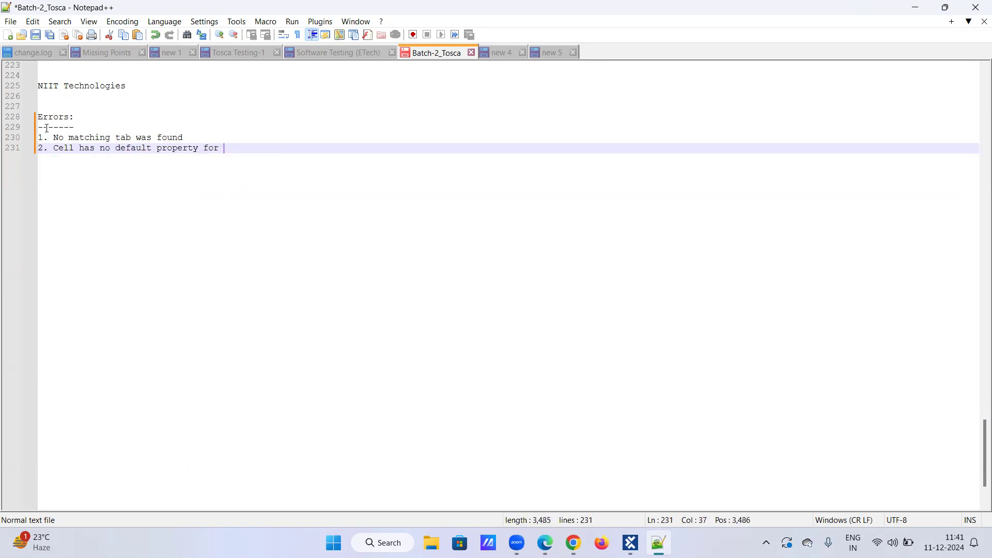
type("input")
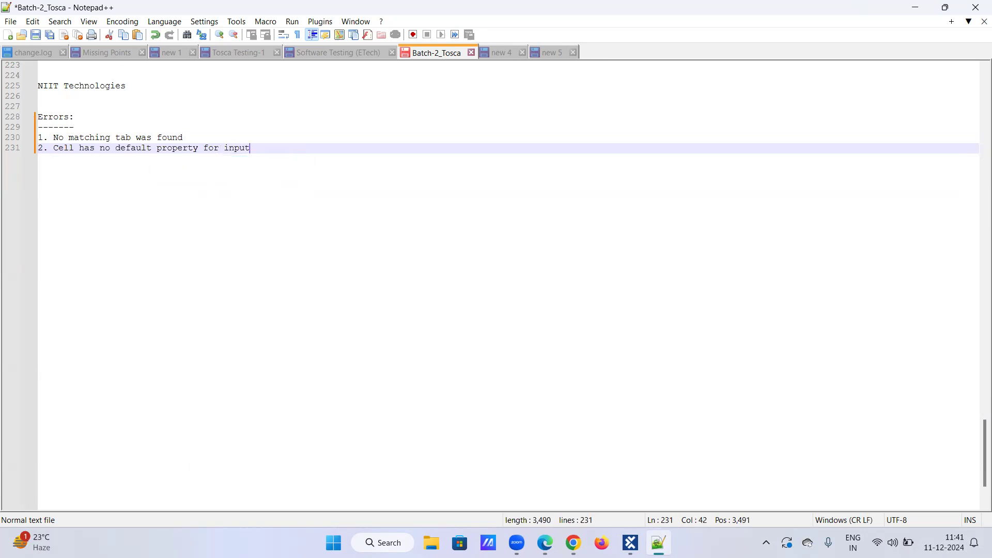
Step: Add "3. More than one matching tab was found" as the third item of the Errors list
key("Return")
type("3. M")
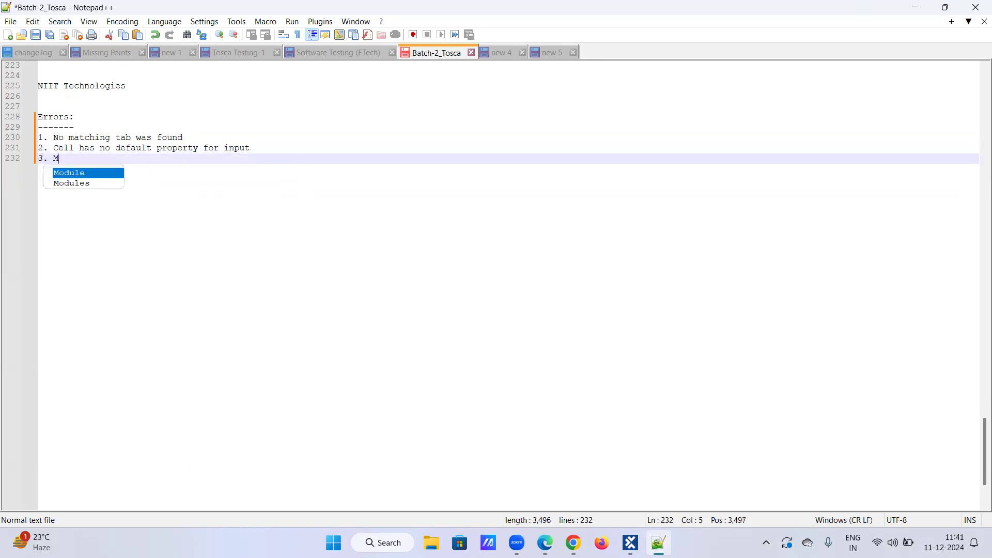
type("ore than one ")
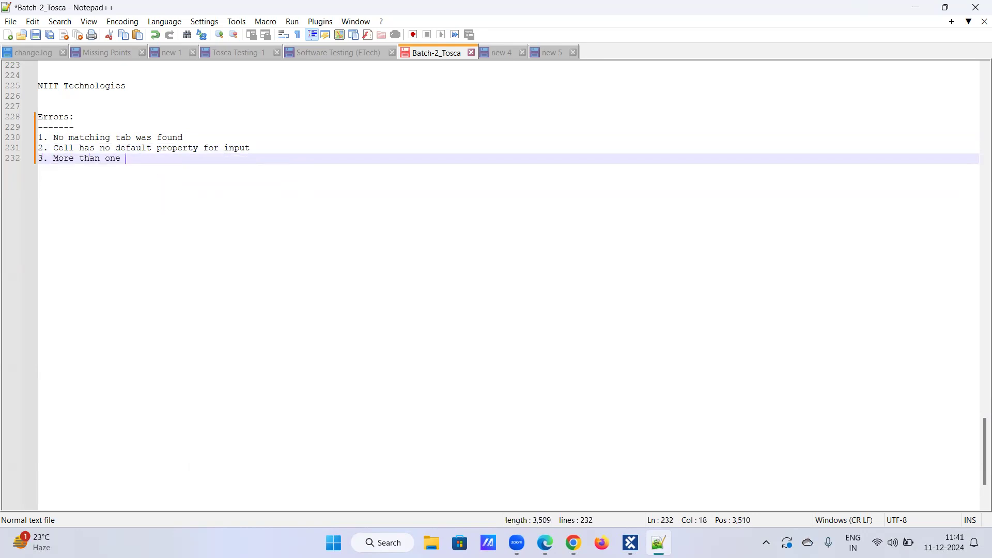
type("matching t")
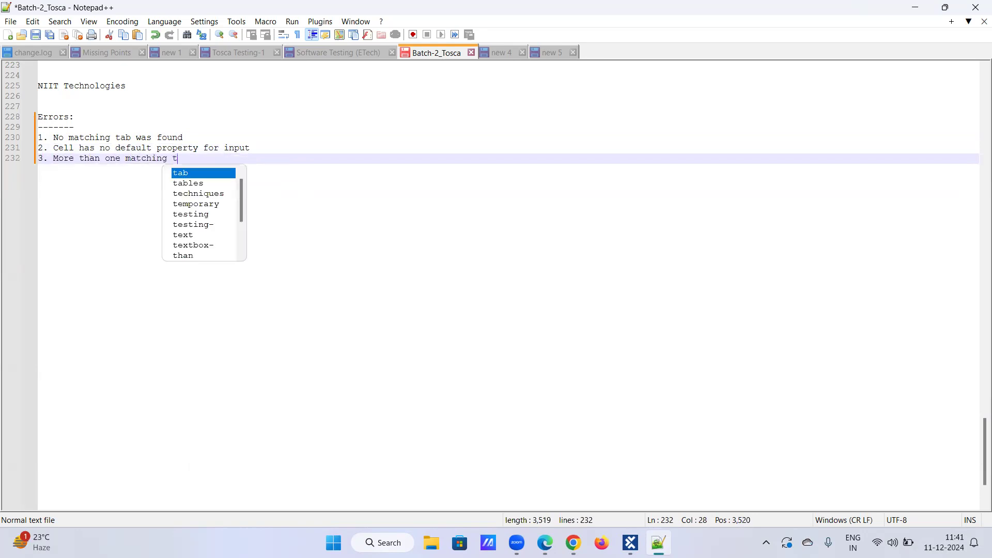
type("ab was found")
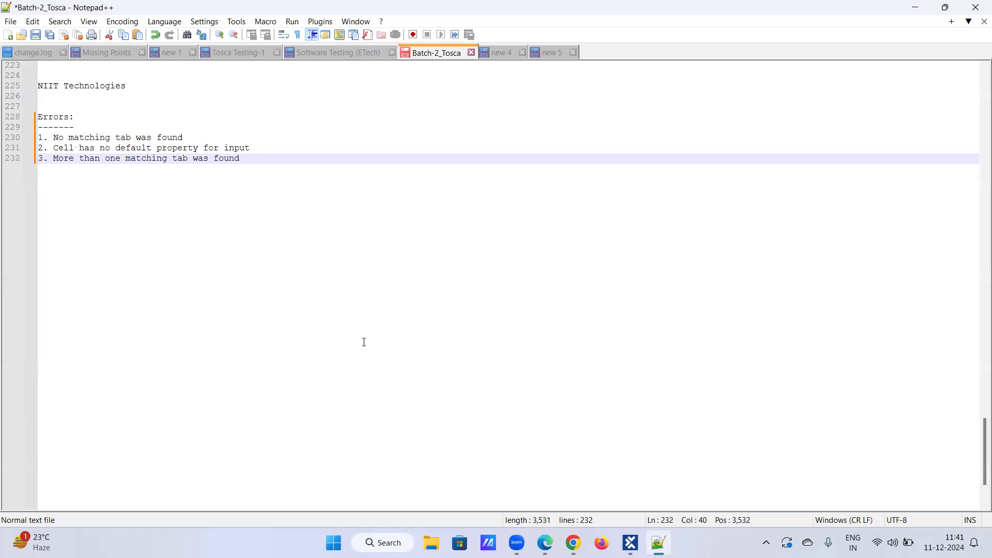
Step: Switch to Tosca Commander and compare the ScratchBook error with the Demo Web Shop tabs open in Chrome
left_click(631, 542)
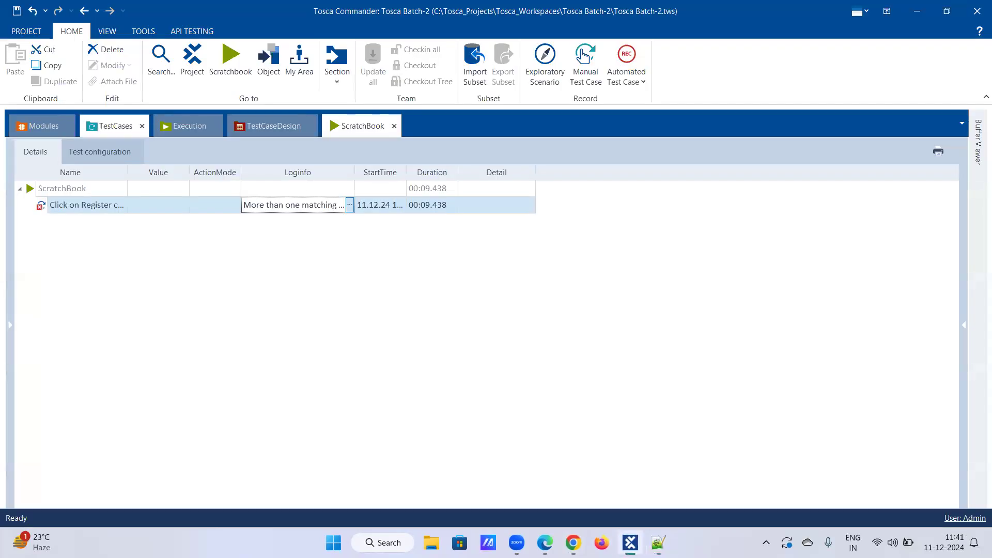
left_click(574, 543)
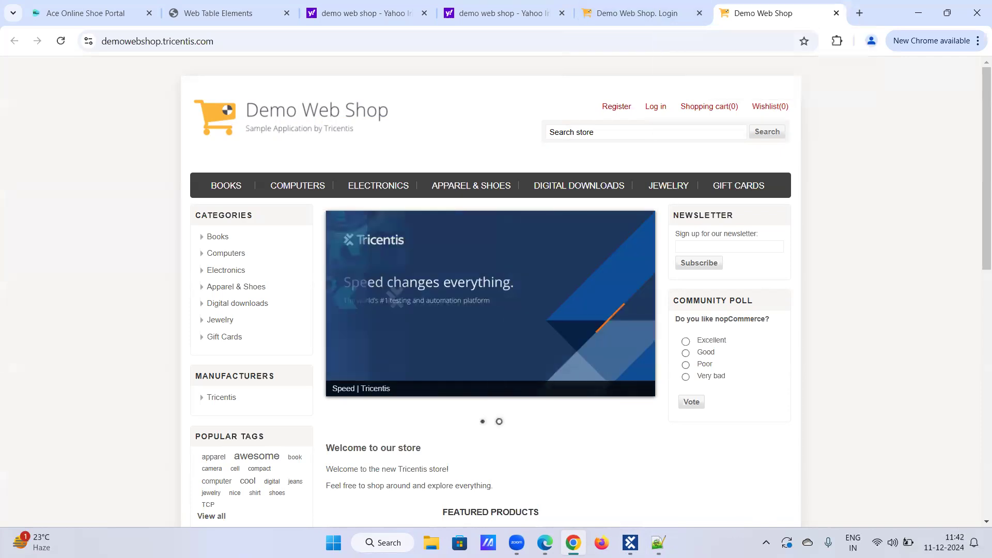
left_click(631, 543)
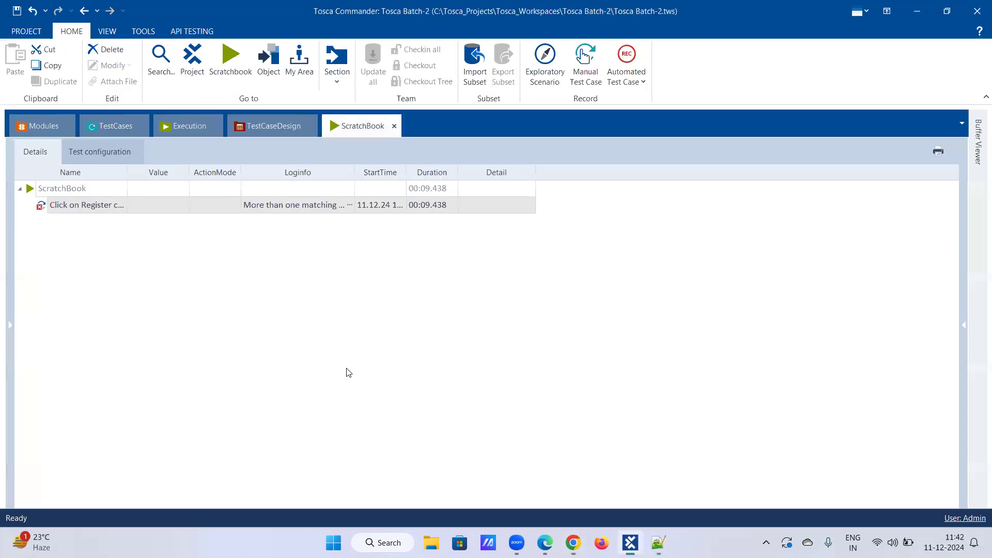
Step: Move the seven test steps from OpenUrl to CloseBrowser into the Steps & Verification/Flow folder of Register a user_Best Practices
left_click(119, 131)
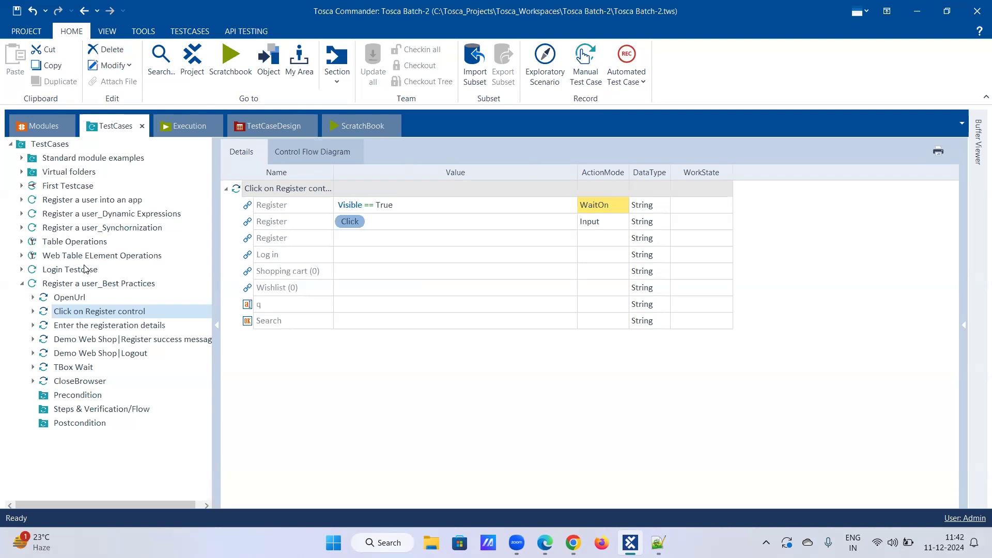
left_click(80, 300)
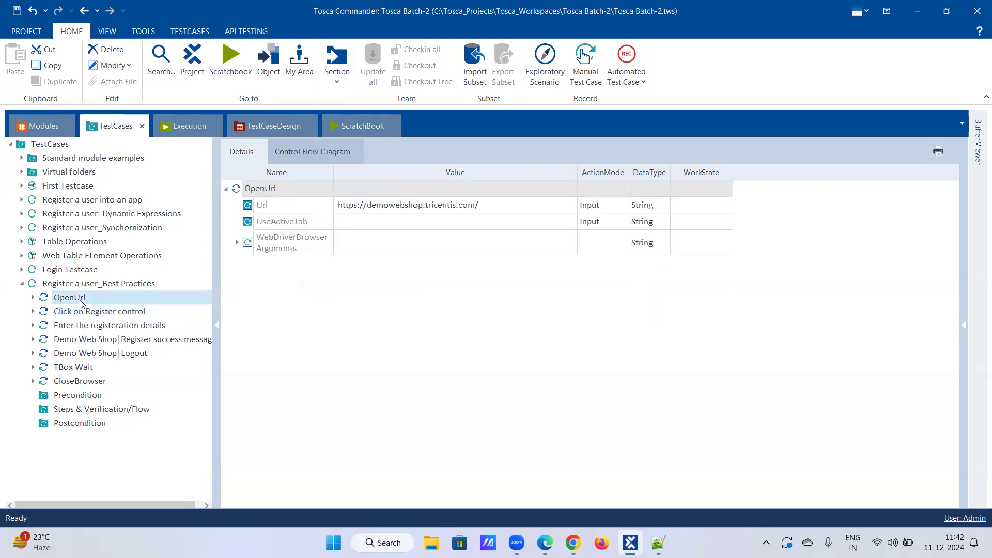
left_click_drag(80, 303, 83, 382)
right_click(82, 382)
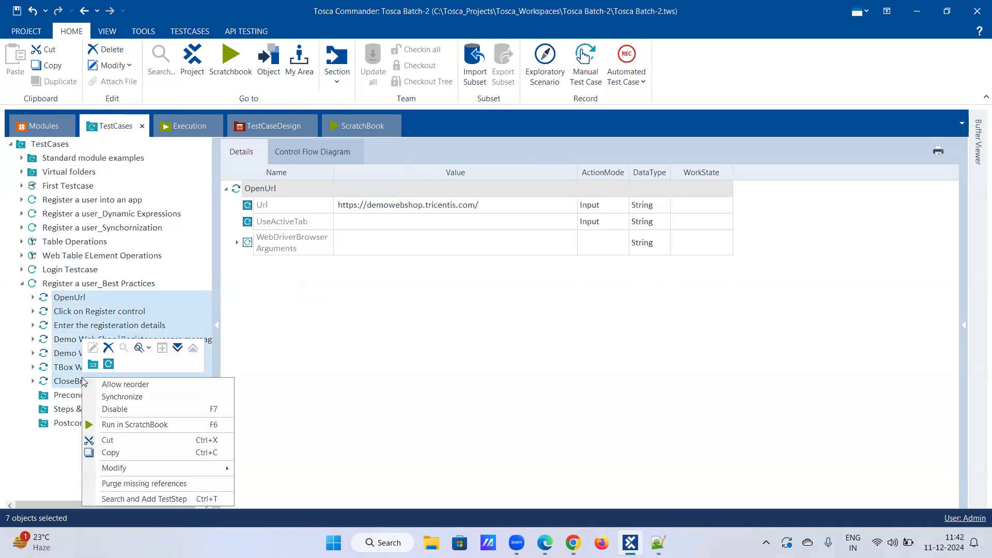
left_click(123, 440)
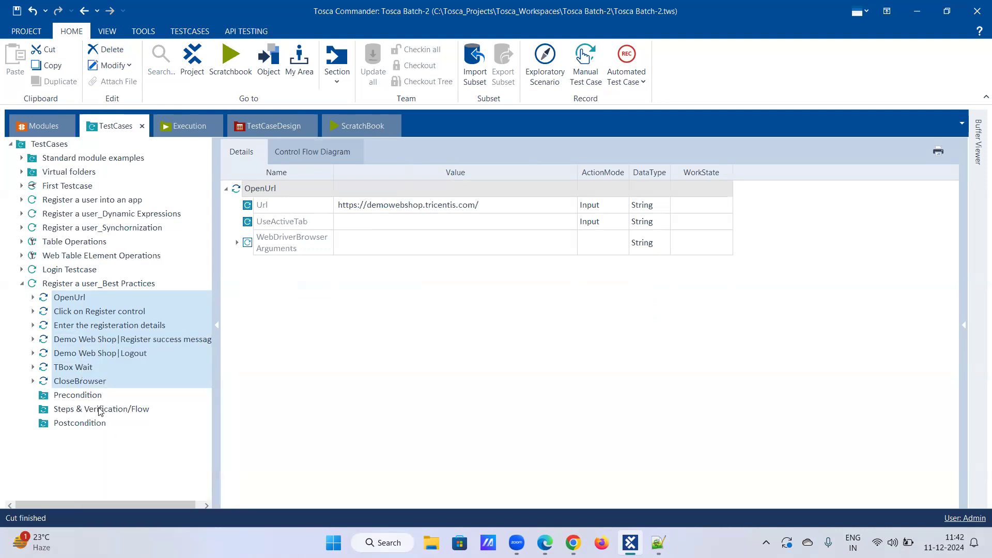
right_click(100, 410)
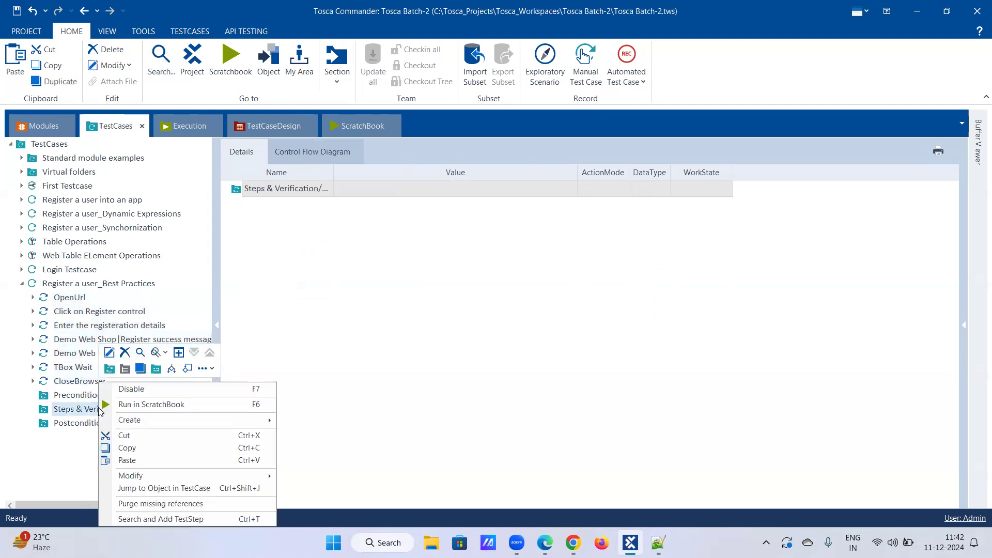
left_click(127, 460)
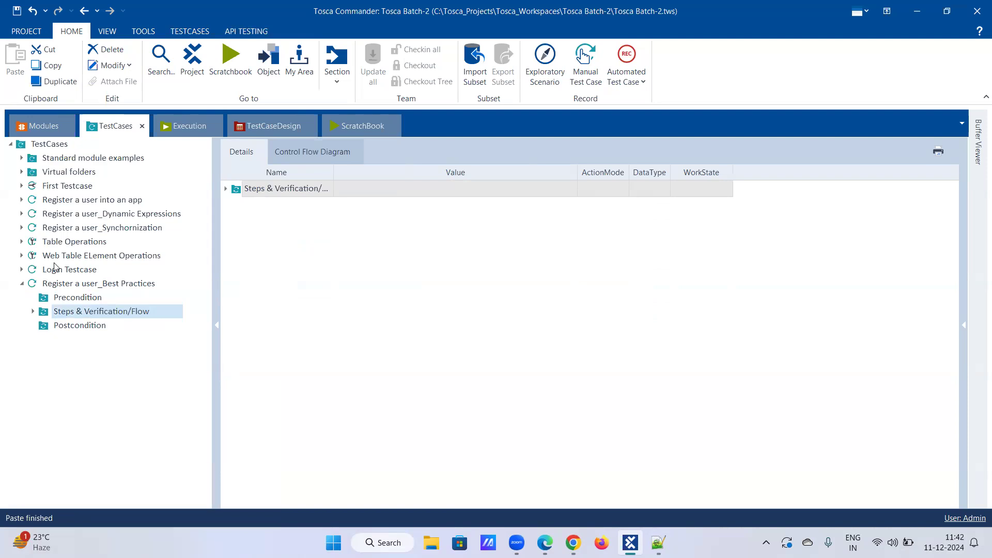
Step: Search for "sendkeys" and add the TBox Send Keys module as a test step in the Precondition folder
left_click(62, 301)
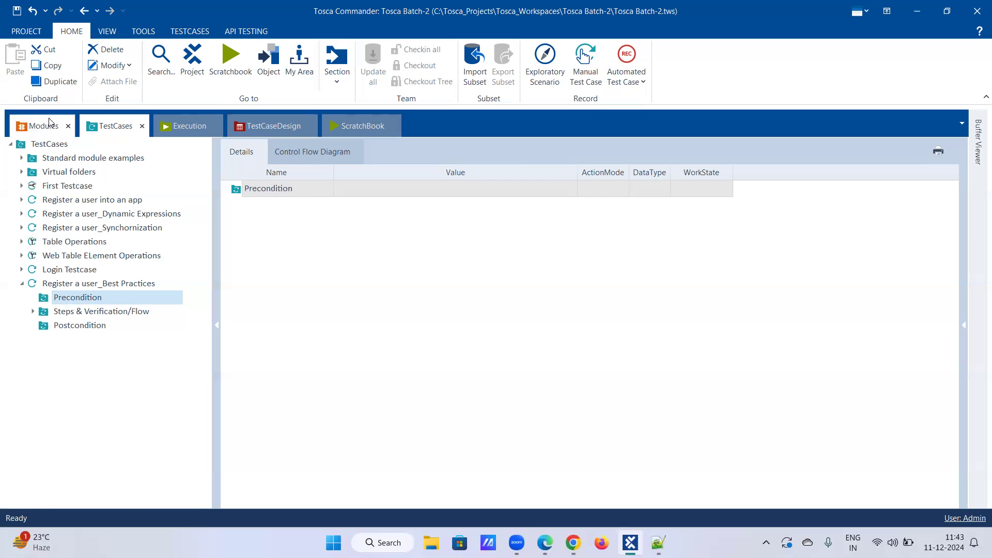
right_click(104, 297)
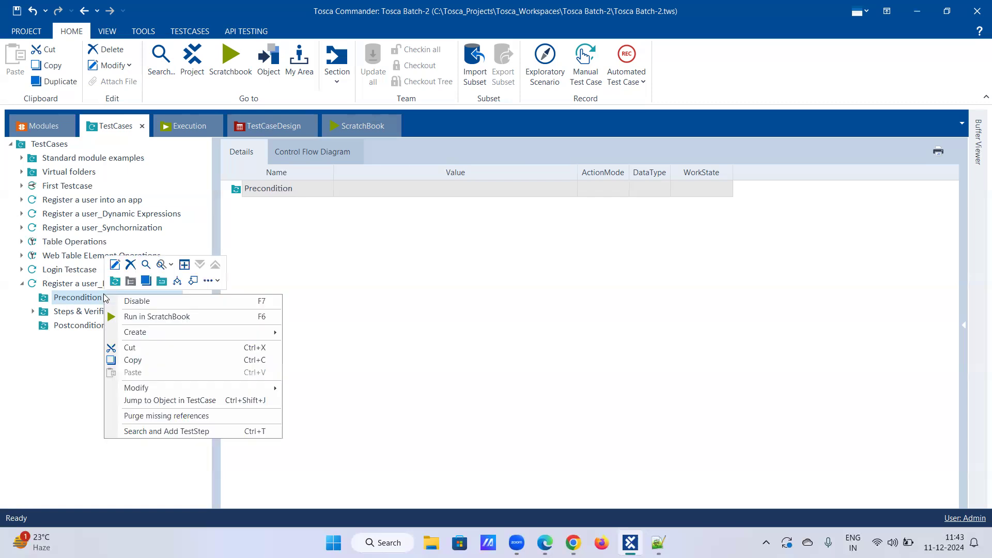
left_click(168, 433)
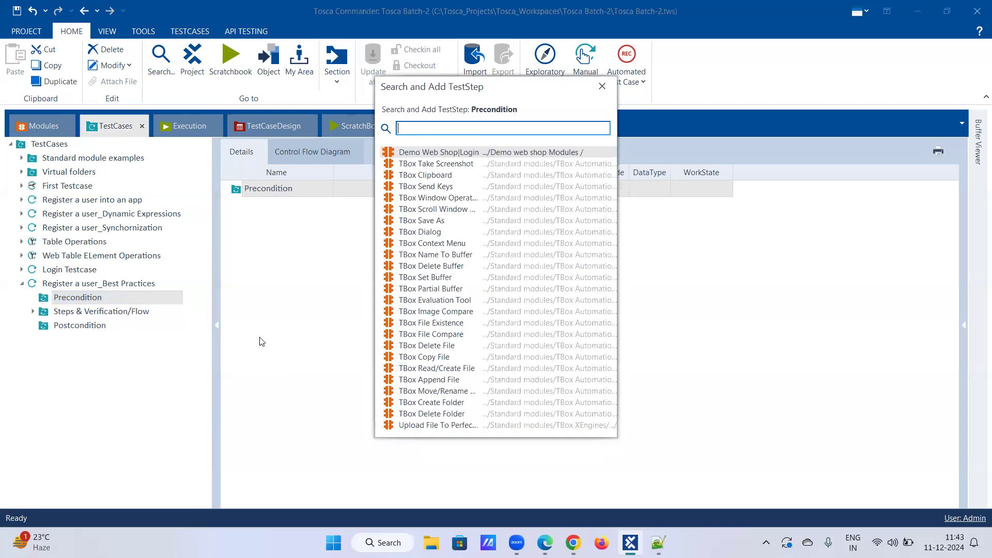
type("sendkeys")
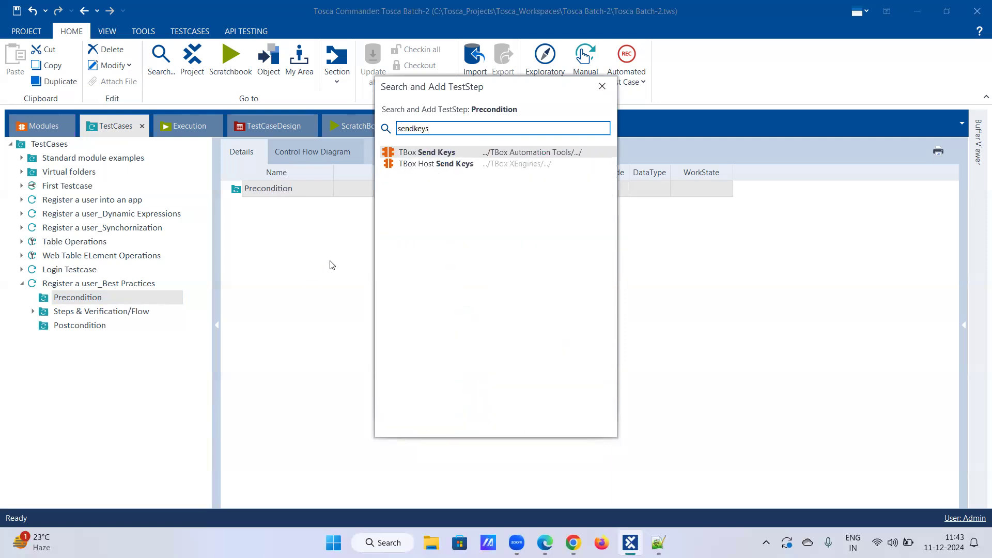
double_click(425, 153)
left_click(70, 326)
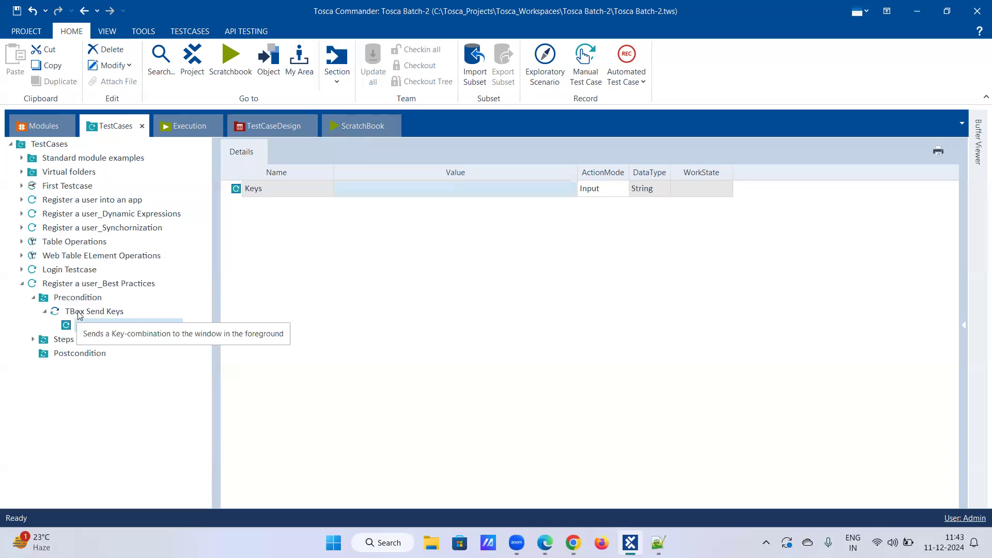
Step: Set the TBox Send Keys step's Caption to Demo* and its Keys value to ^(W)
left_click(80, 313)
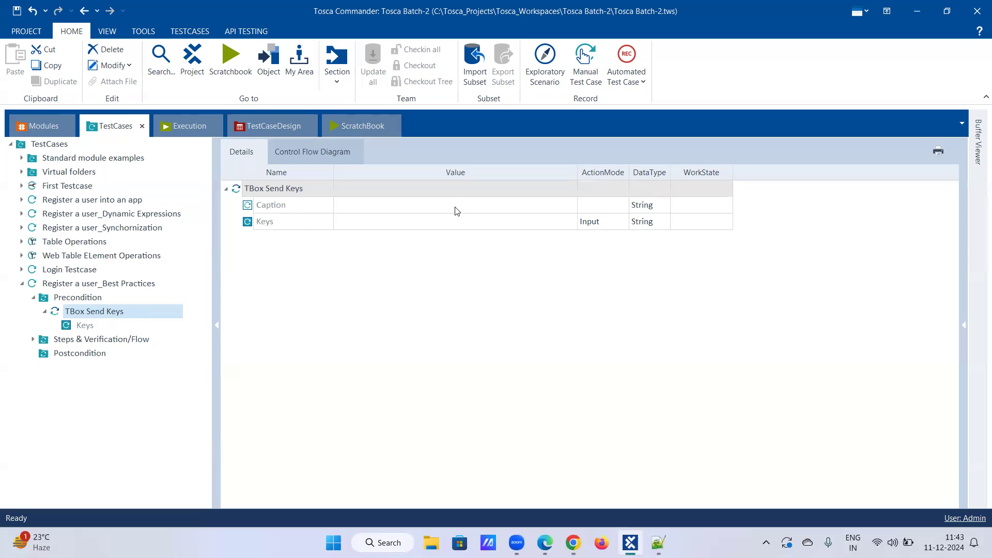
left_click(329, 207)
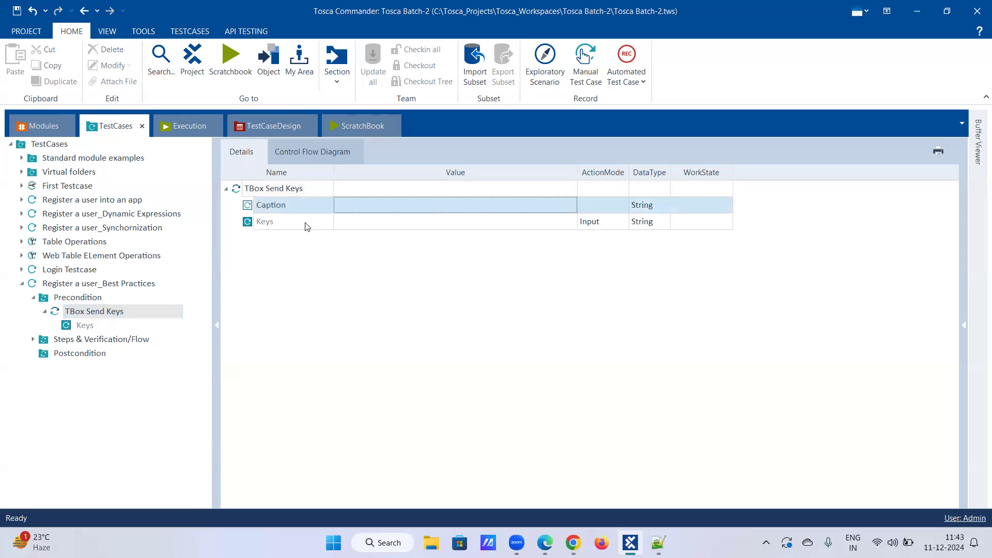
left_click(388, 205)
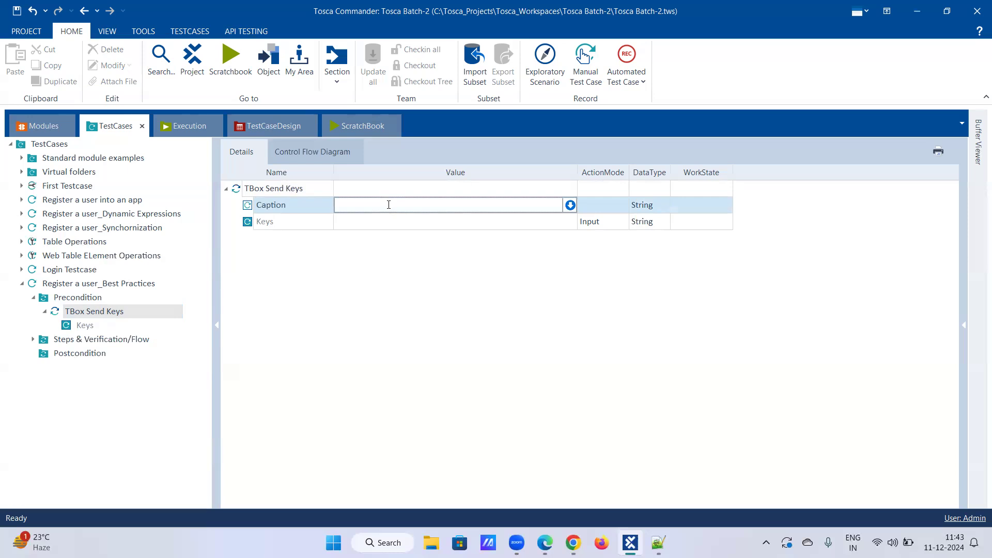
type("Demo*")
left_click(376, 219)
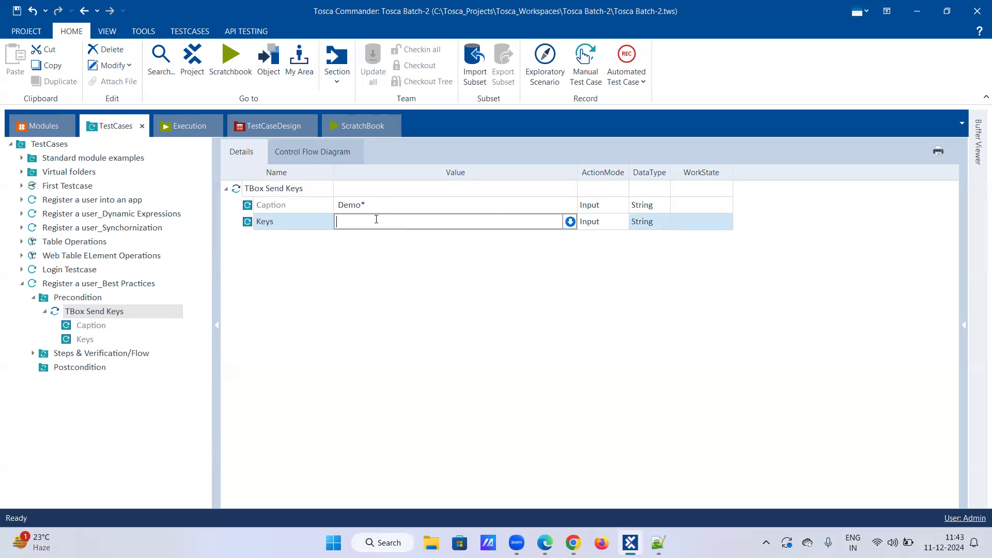
type("^(W")
type(")W")
left_click(389, 261)
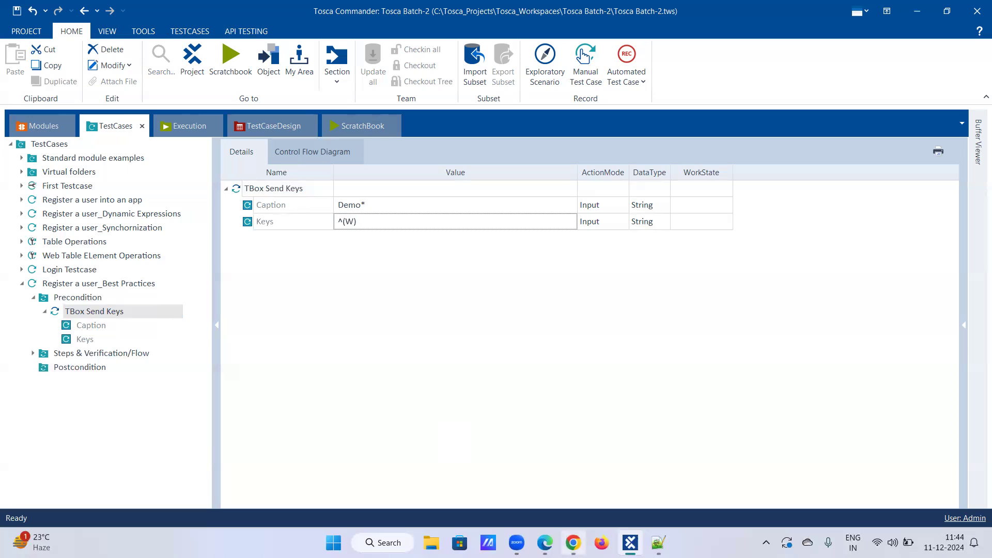
Step: Switch to Chrome and examine which open tabs match the Demo* caption
left_click(571, 484)
left_click(918, 13)
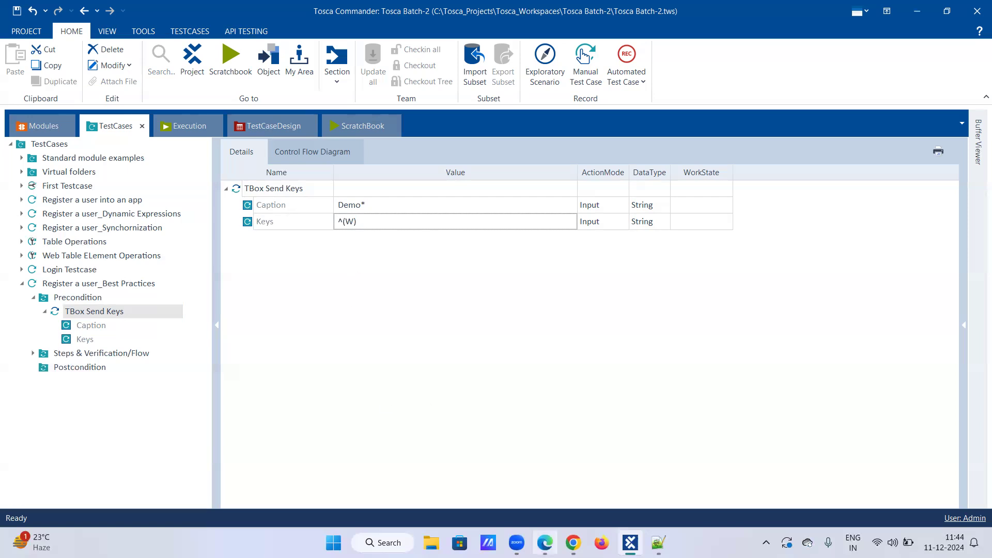
left_click(573, 543)
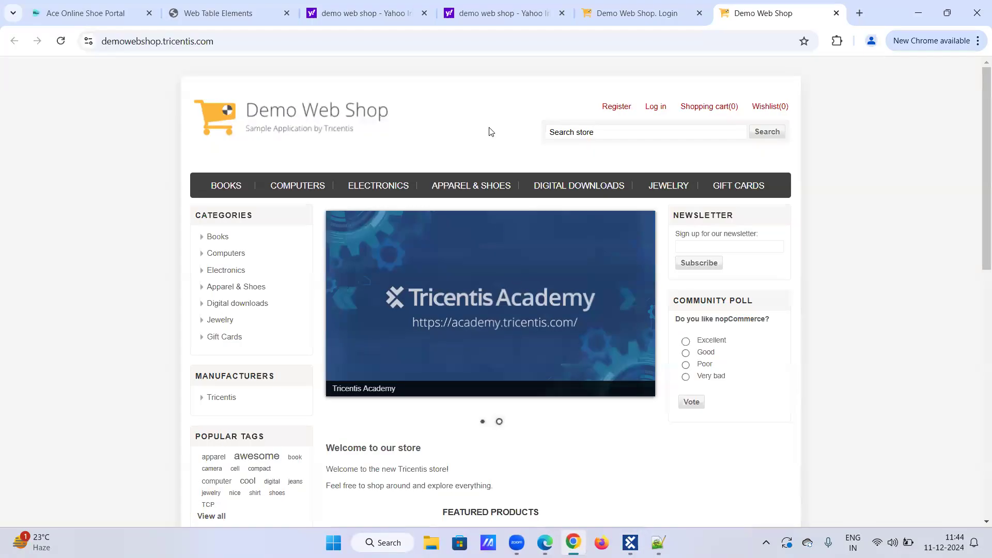
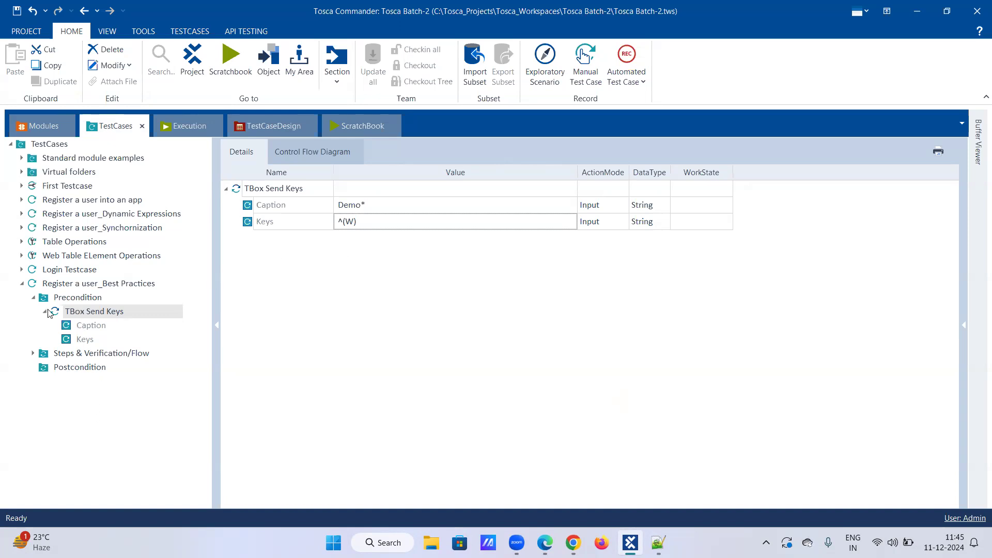
Step: Close the Ace Online Shop Portal, Web Table Elements and both Yahoo search tabs in Chrome, keeping the Demo Web Shop tabs
right_click(86, 312)
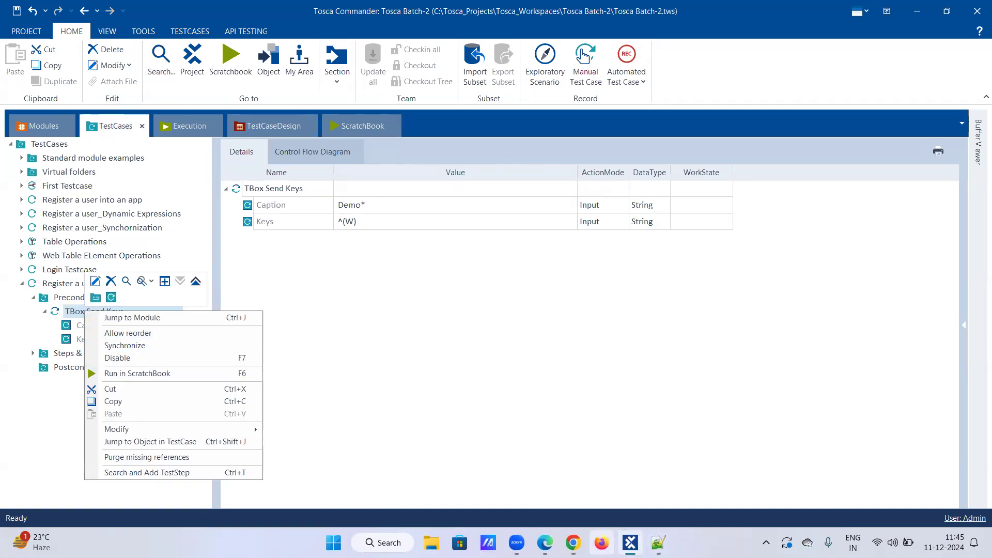
left_click(574, 543)
left_click(152, 14)
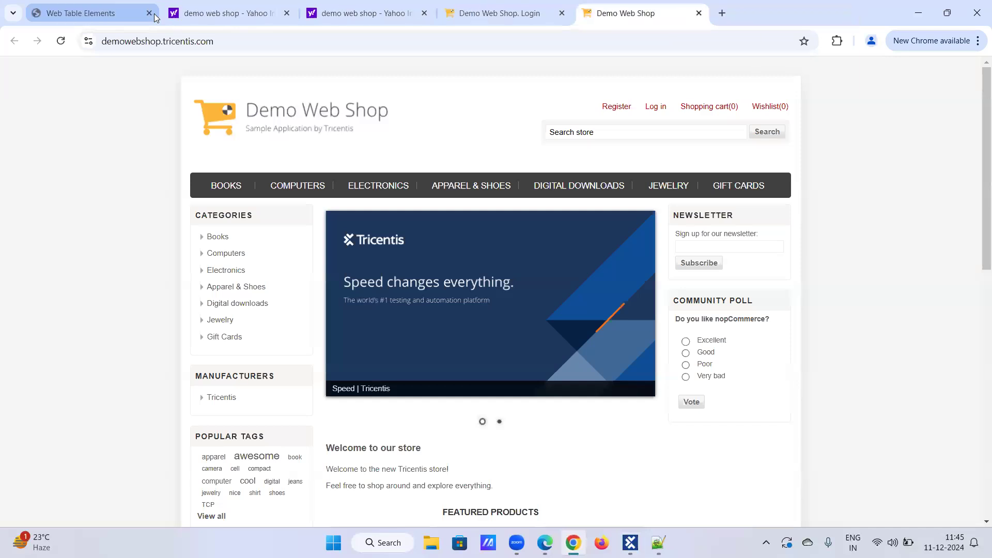
left_click(159, 17)
left_click(149, 13)
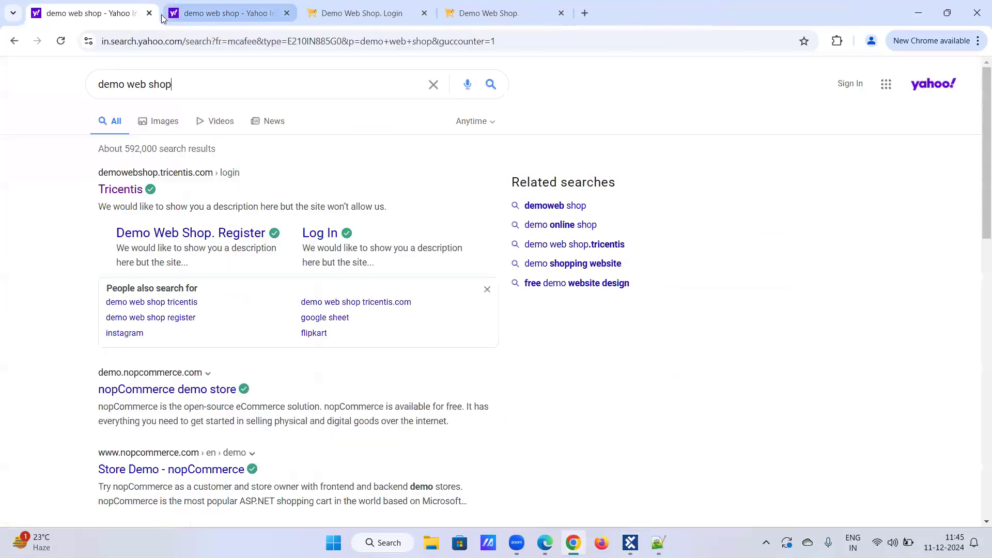
left_click(150, 14)
left_click(164, 17)
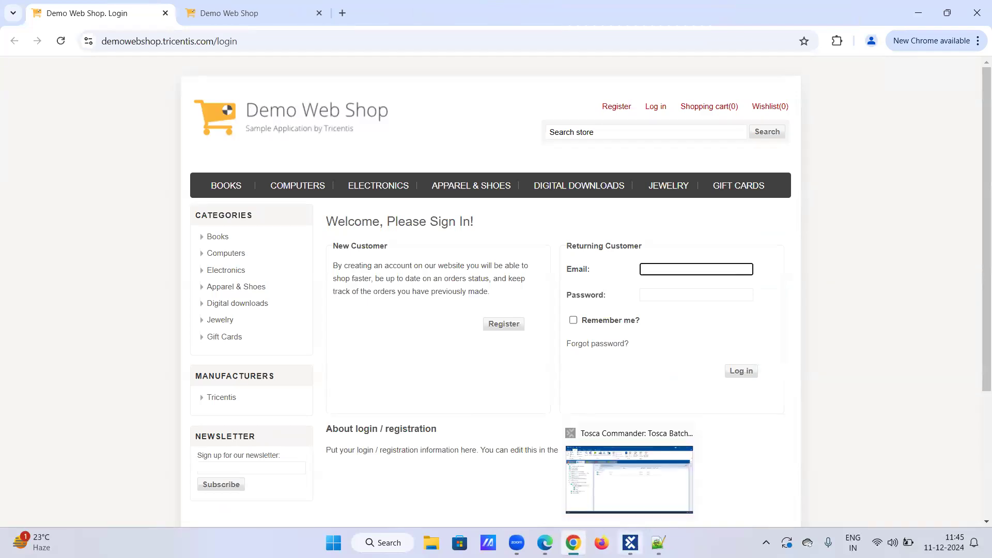
Step: Return to Tosca Commander, run the TBox Send Keys step in ScratchBook and read its full log info
left_click(631, 543)
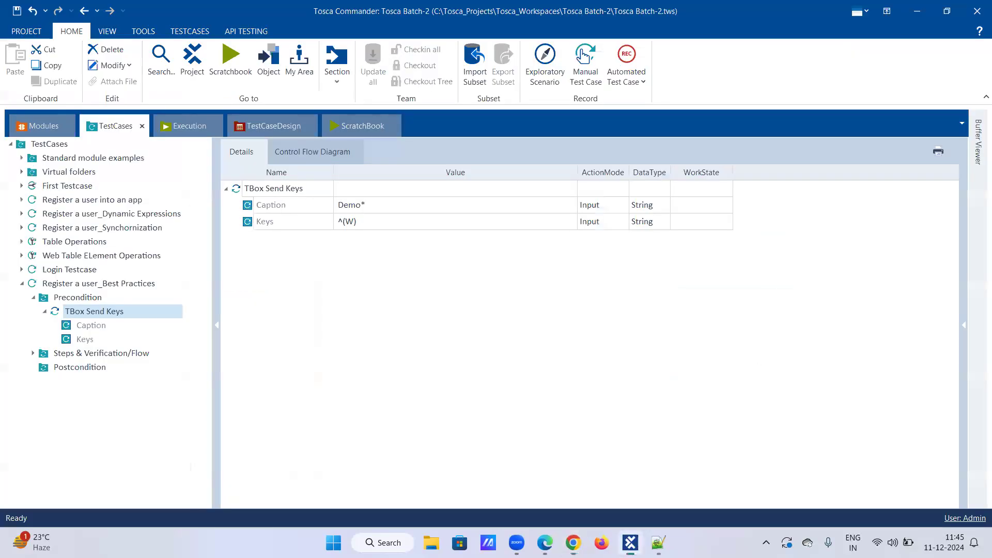
right_click(97, 314)
left_click(133, 371)
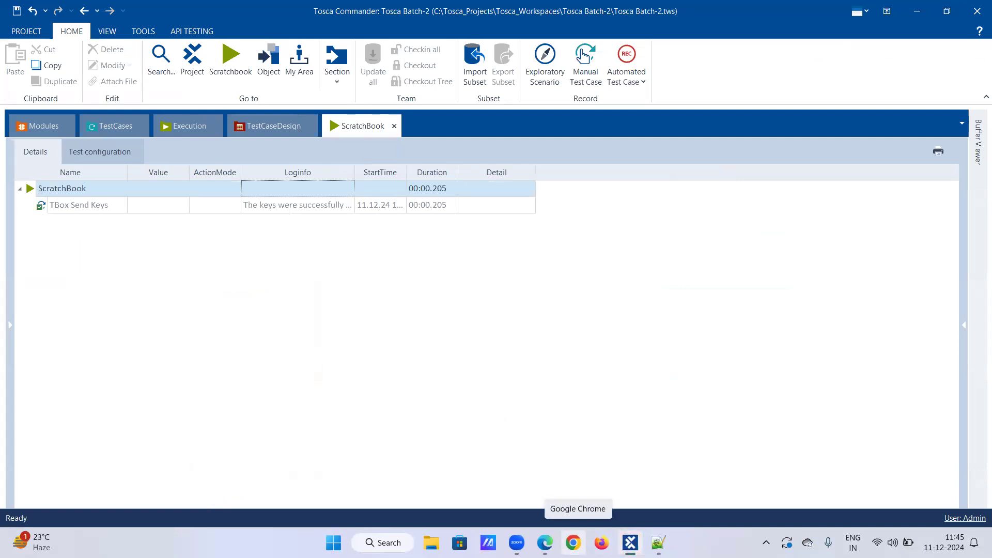
left_click(345, 206)
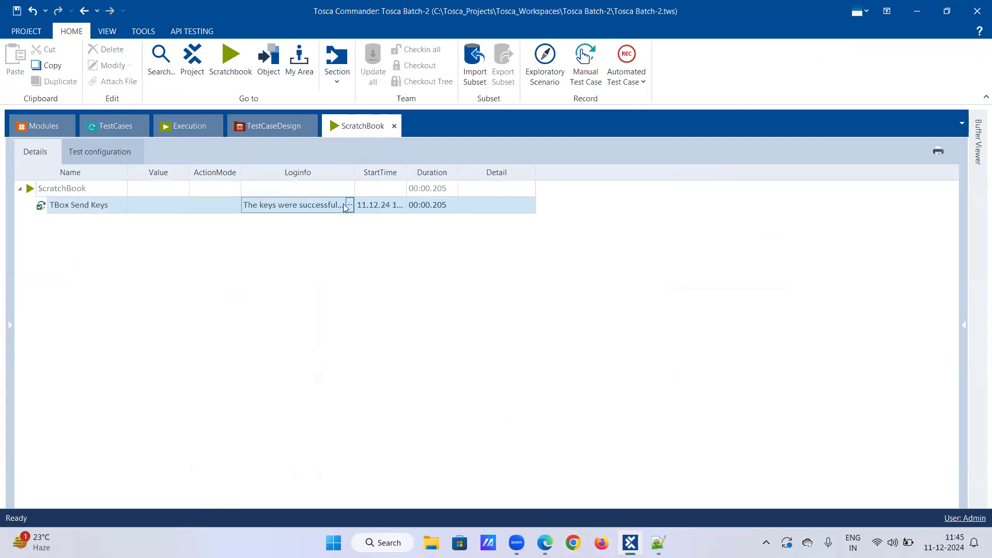
left_click(350, 205)
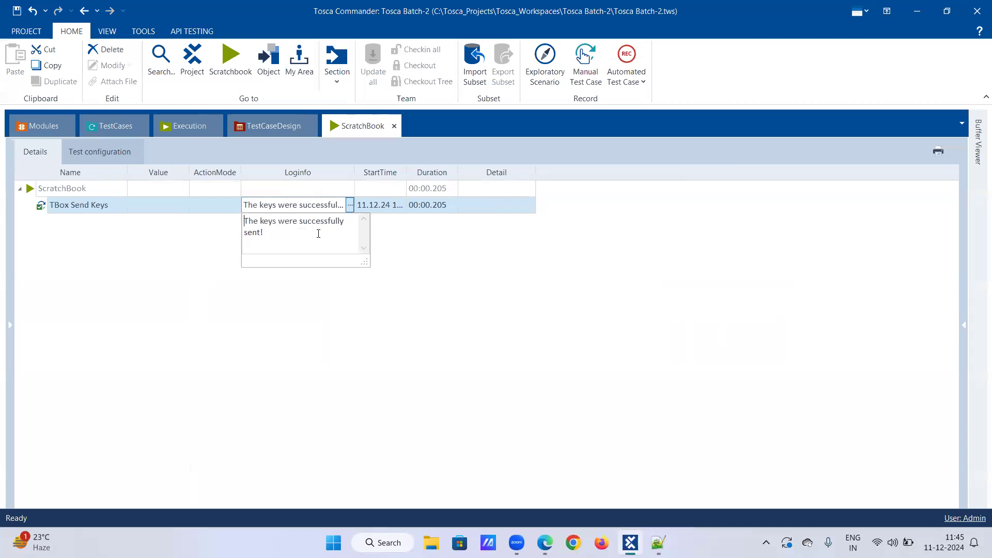
Step: Expand the Steps & Verification/Flow folder and run its OpenUrl step in ScratchBook
left_click(88, 129)
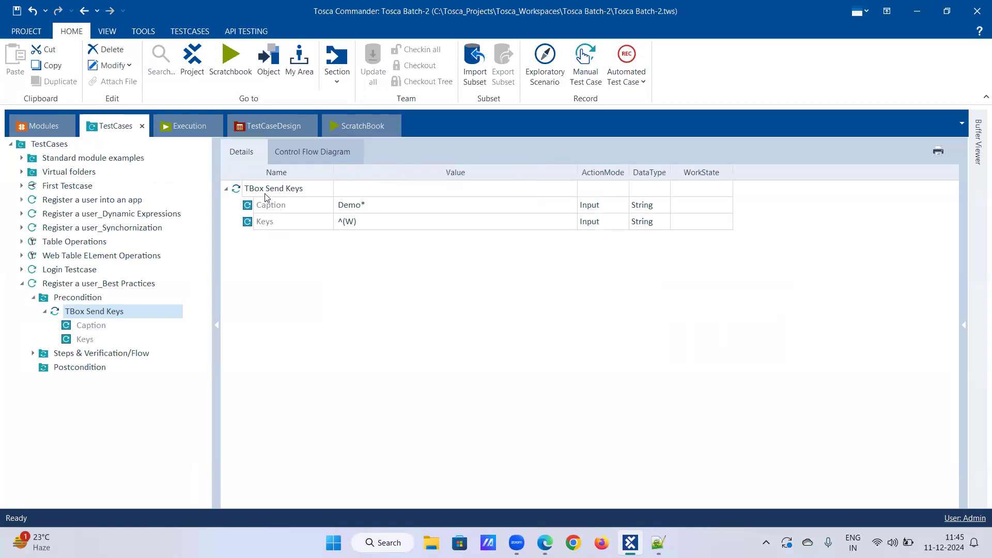
mouse_move(293, 206)
mouse_move(90, 315)
left_click(44, 312)
left_click(33, 325)
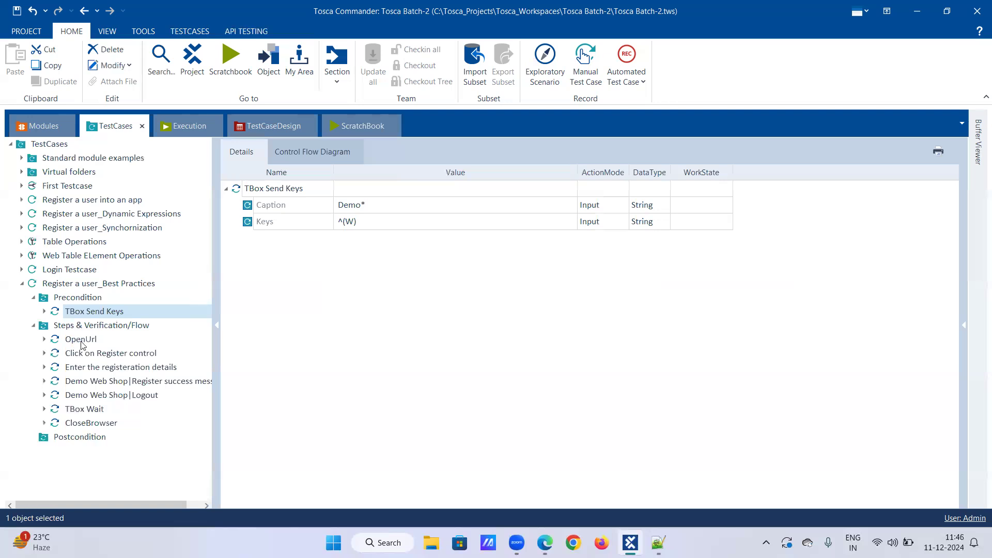
right_click(80, 341)
left_click(115, 404)
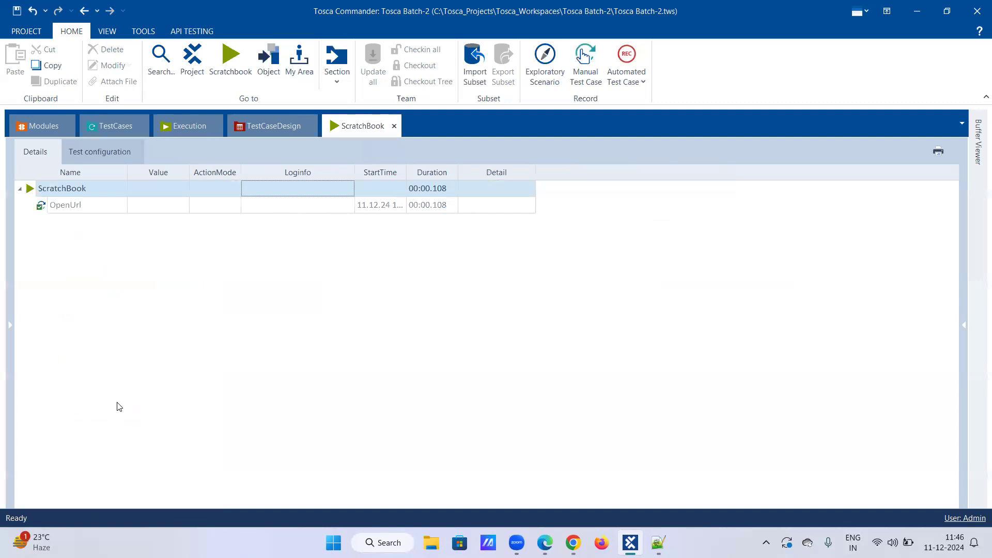
Step: Go back to the test cases, review the TBox Send Keys step and expand the Login Testcase
left_click(113, 122)
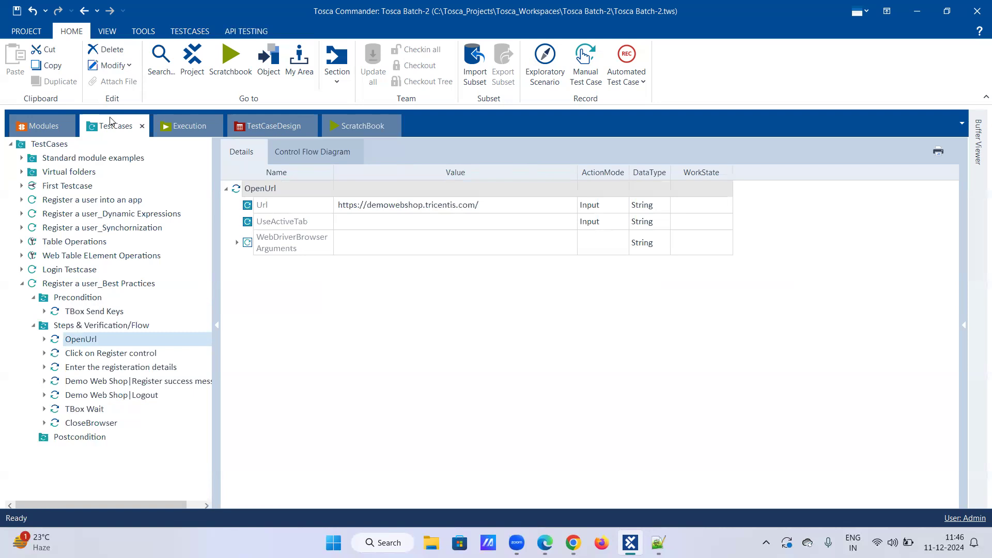
left_click(72, 312)
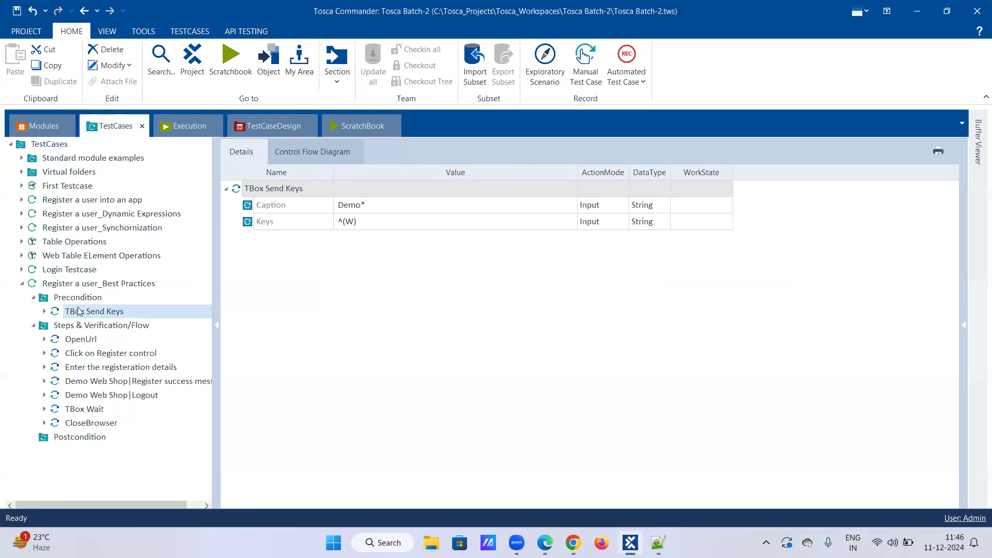
left_click(22, 270)
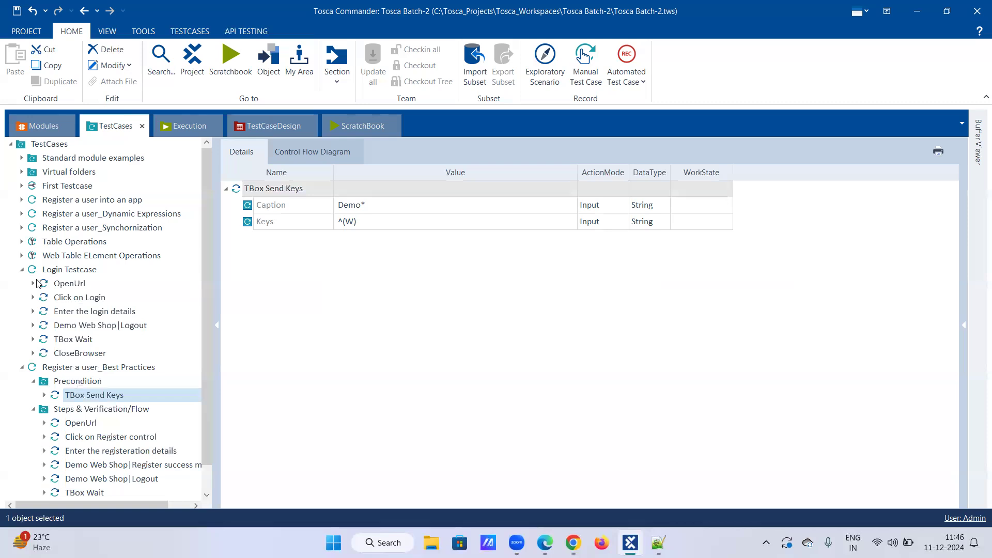
Step: Copy the CloseBrowser step from Login Testcase into the Precondition folder of Register a user_Best Practices
left_click(78, 354)
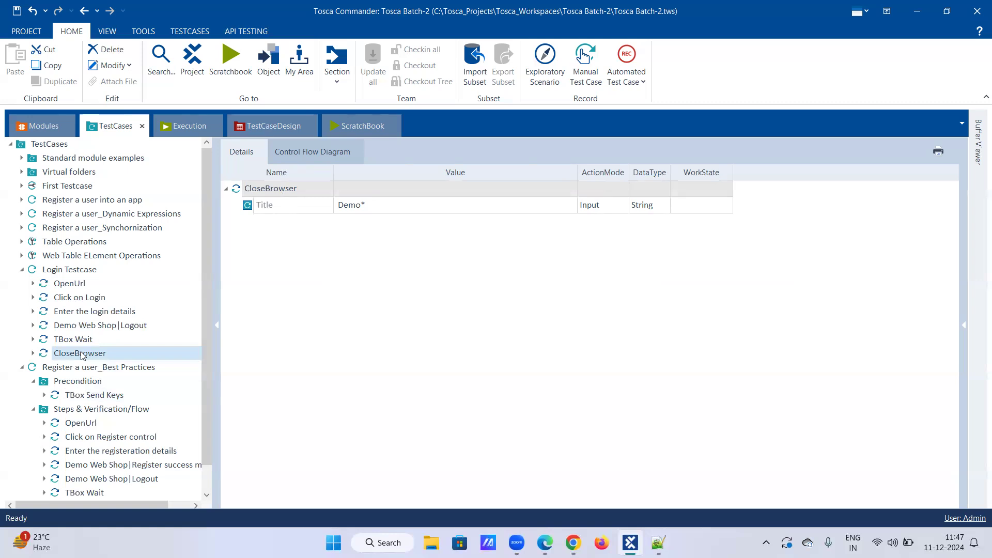
left_click(81, 353)
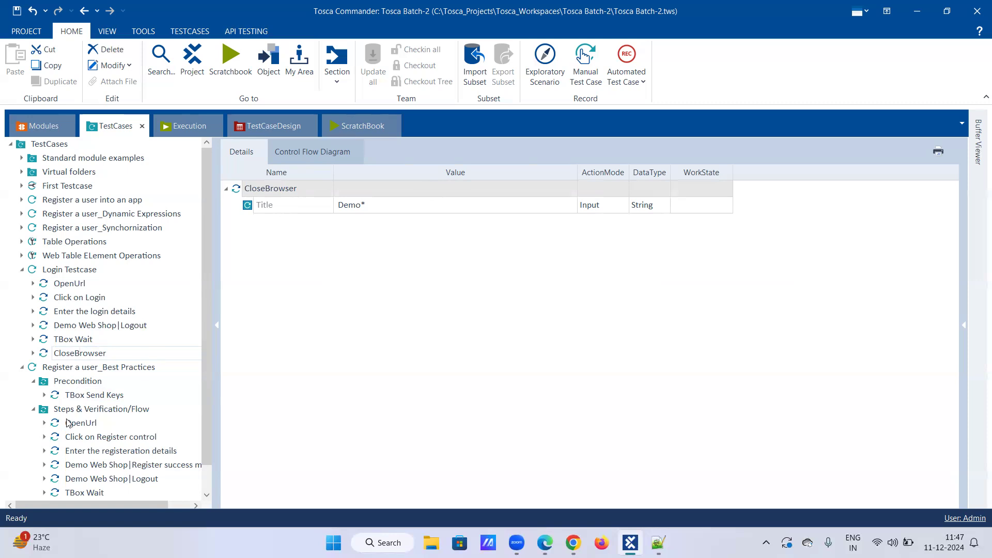
left_click(83, 398)
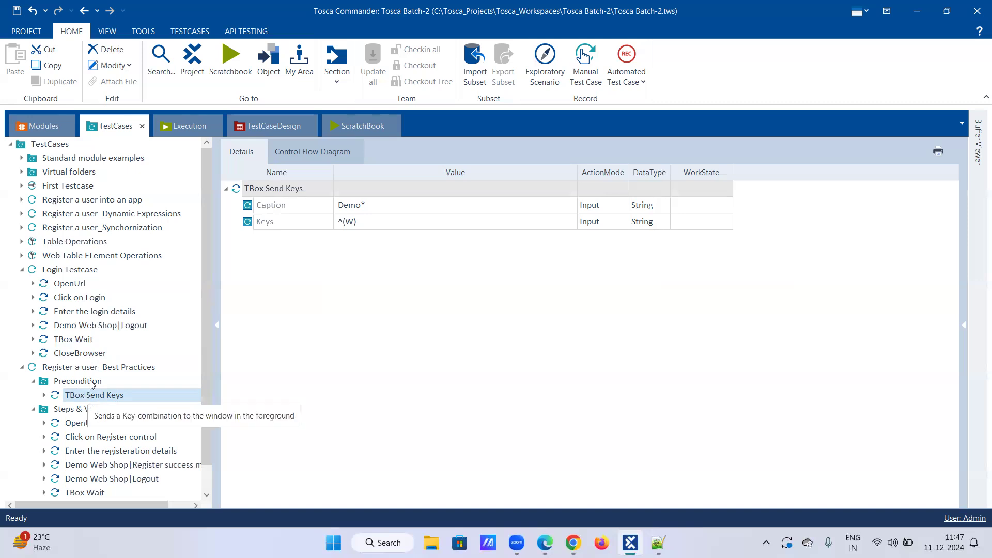
right_click(90, 354)
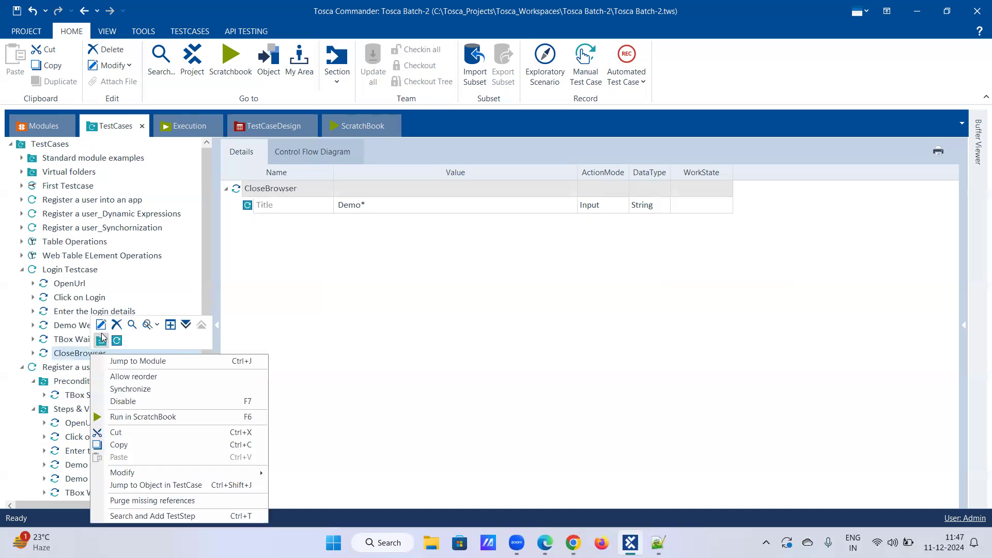
left_click(119, 444)
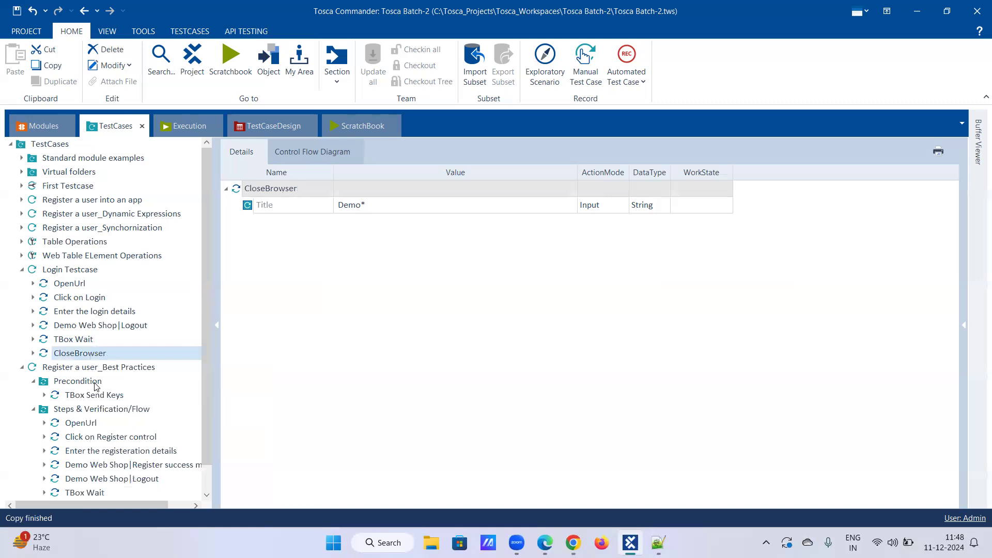
right_click(96, 383)
left_click(117, 461)
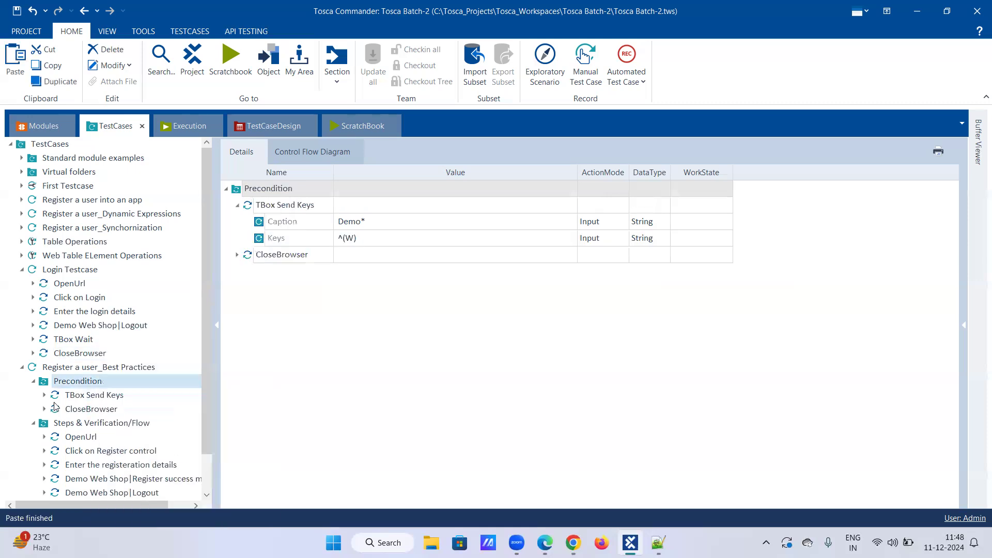
Step: Examine the TBox Send Keys and CloseBrowser preconditions and the Process Operations folder in the standard TBox Automation Tools modules
left_click(66, 396)
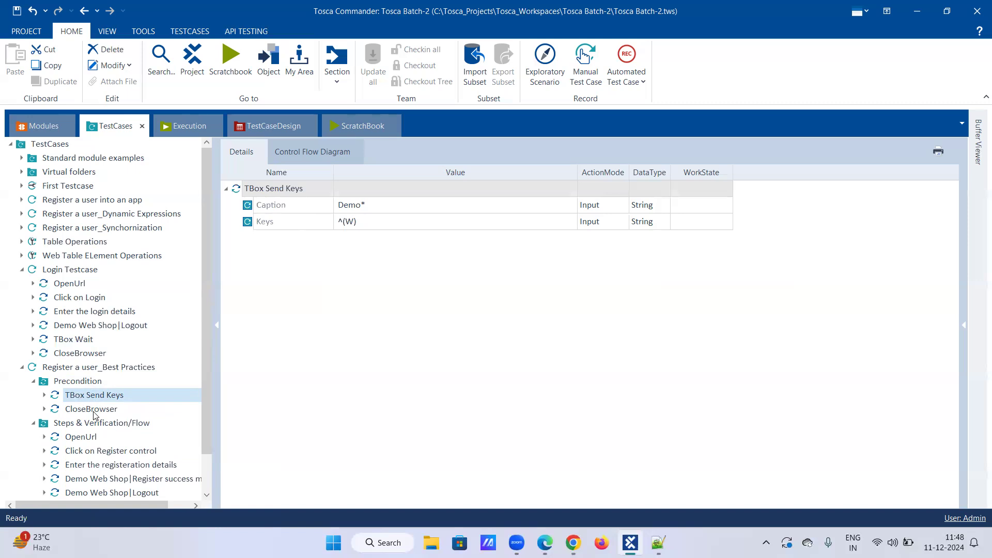
mouse_move(89, 411)
left_click(89, 411)
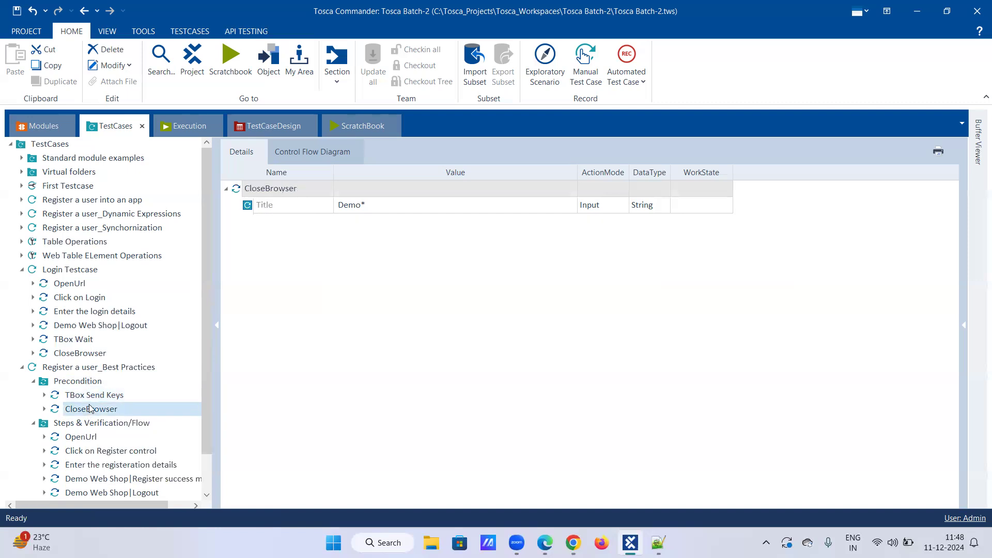
left_click(27, 133)
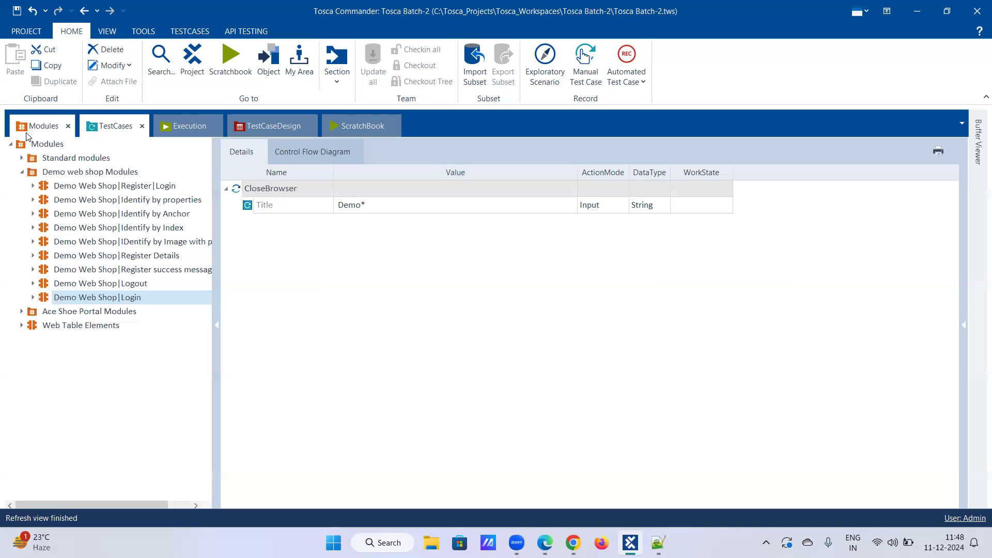
left_click(22, 159)
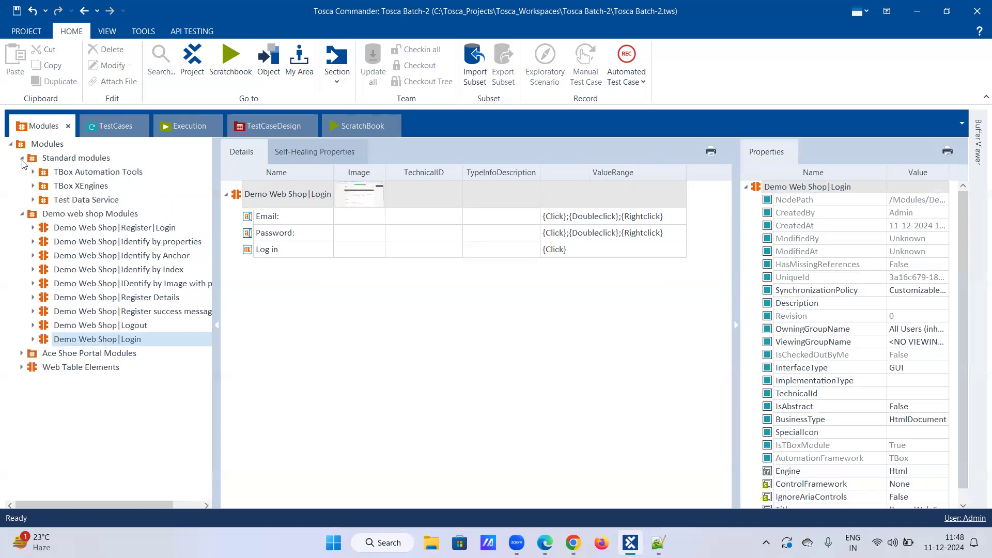
left_click(32, 173)
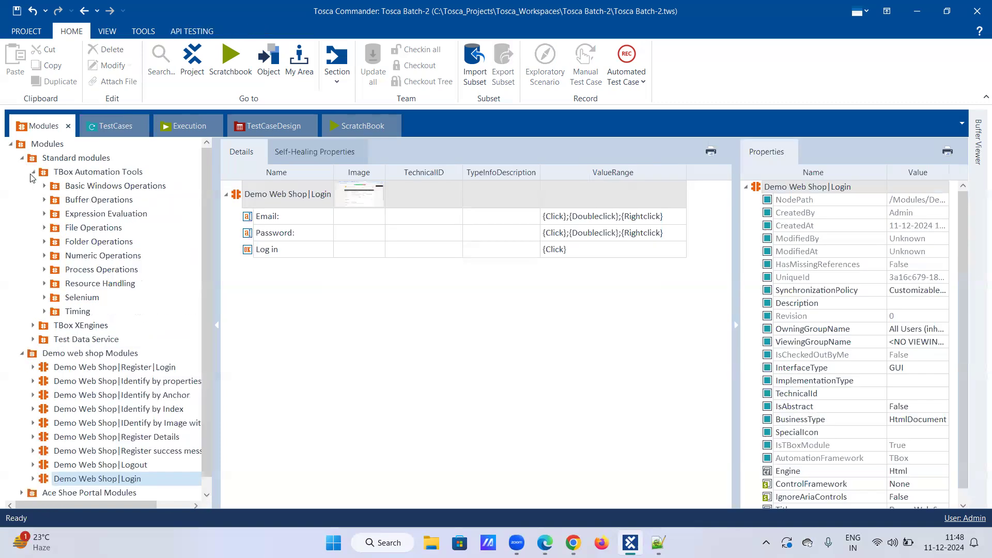
left_click(44, 270)
left_click(44, 271)
left_click(113, 129)
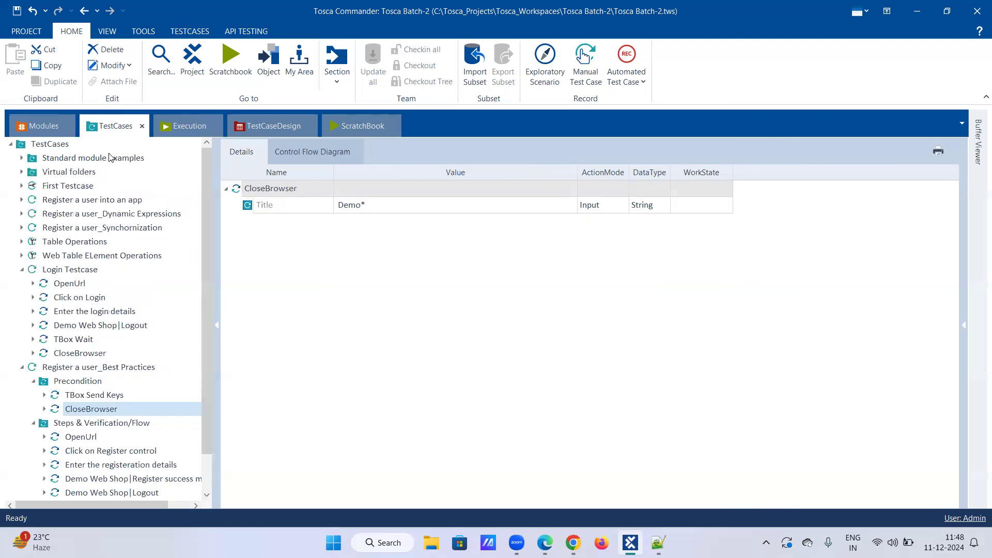
Step: Search for "tbox w" and add a TBox Window Operation test step to the Precondition folder
right_click(73, 384)
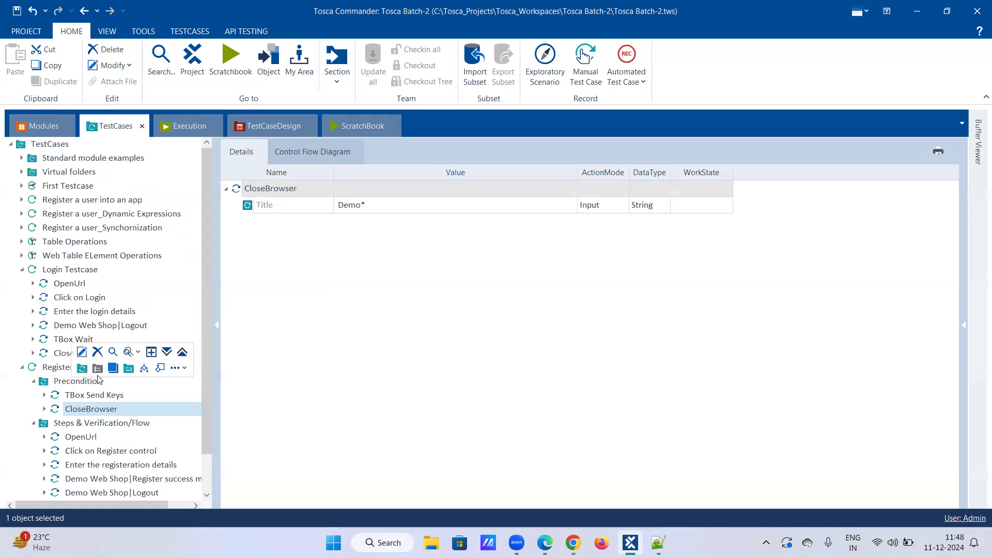
left_click(104, 519)
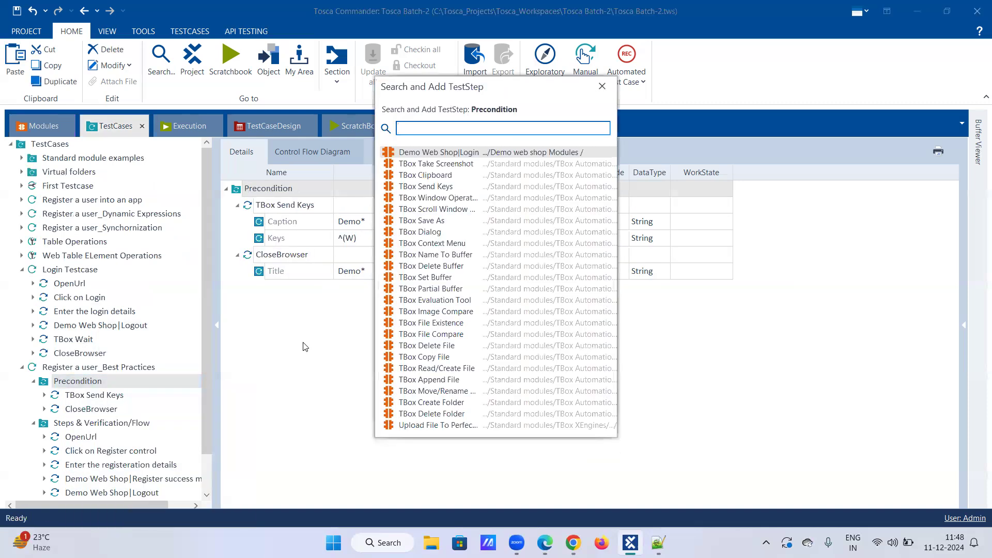
type("wind")
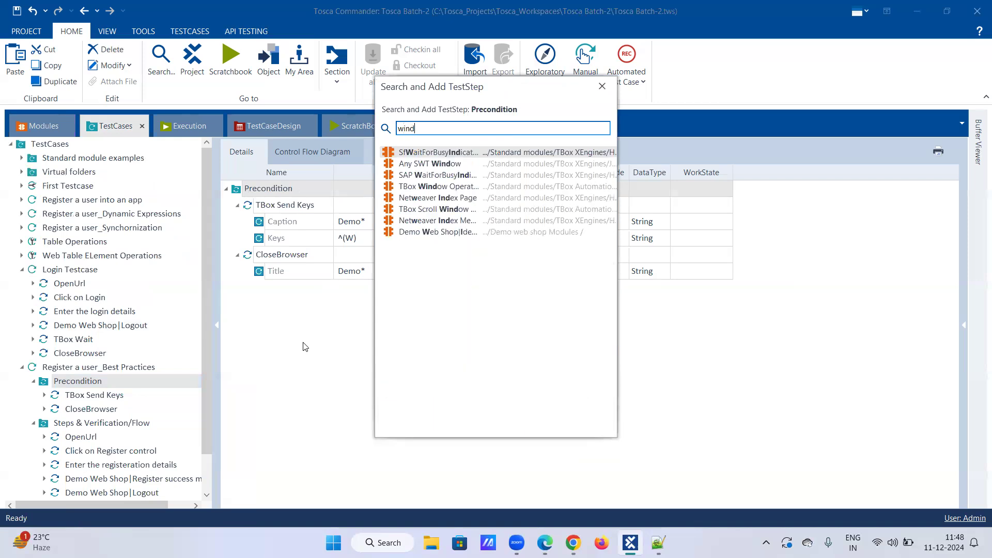
type("ows")
key("BackSpace")
key("BackSpace")
key("BackSpace")
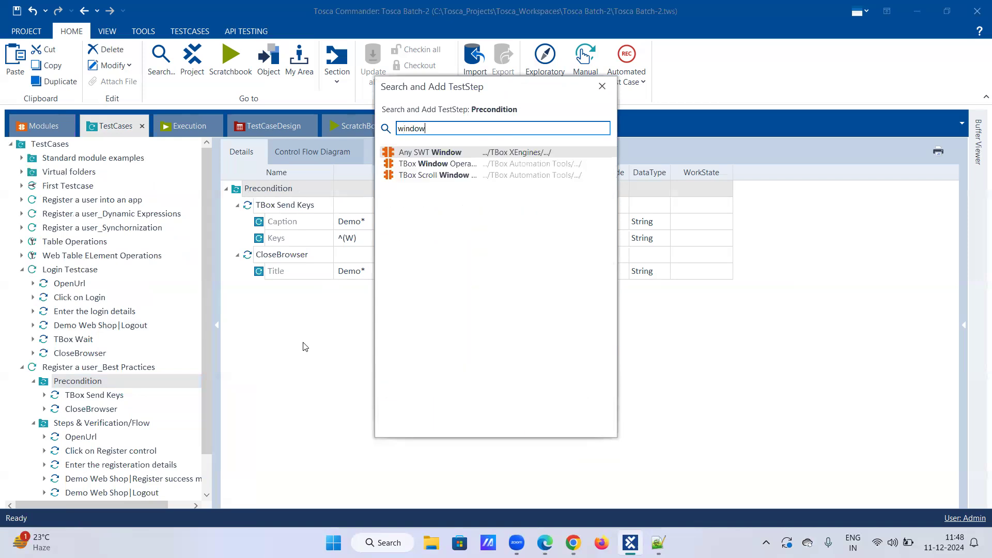
key("BackSpace")
key("BackSpace")
key("BackSpace")
key("BackSpace")
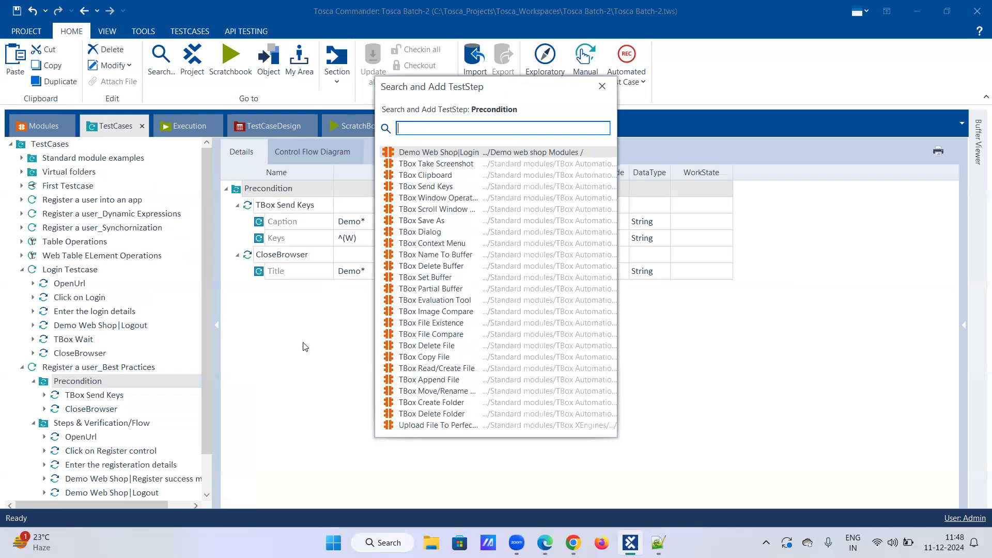
type("tbox w")
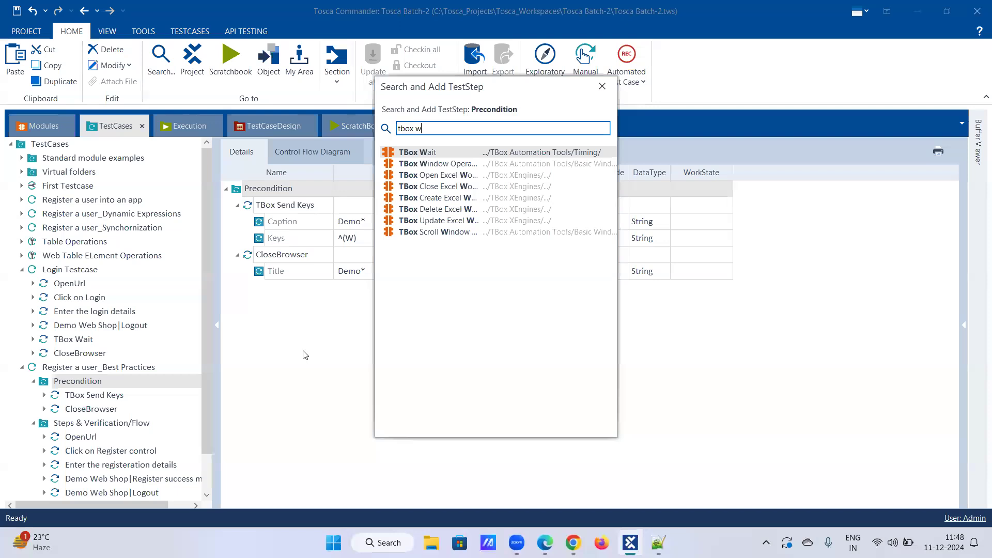
left_click(420, 165)
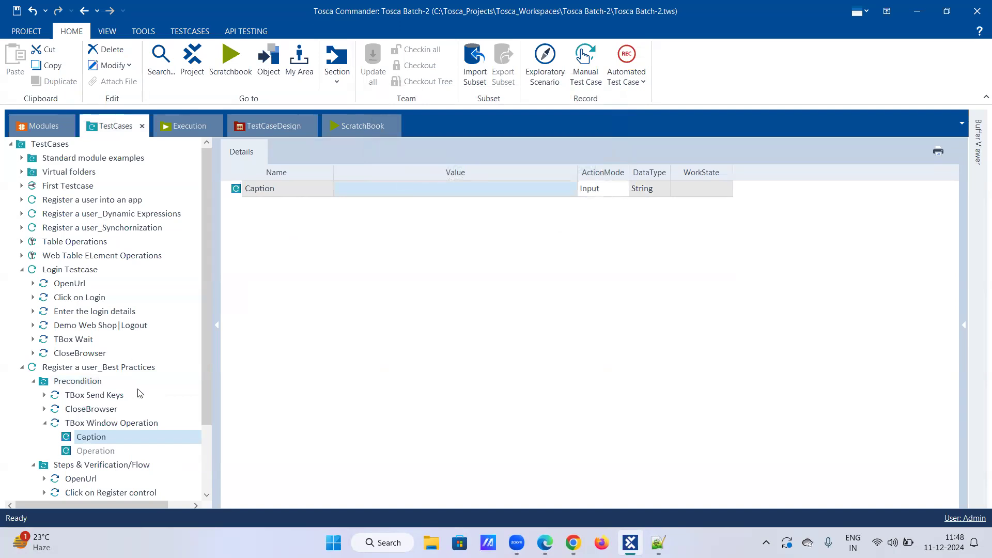
scroll(138, 393, "down", 2)
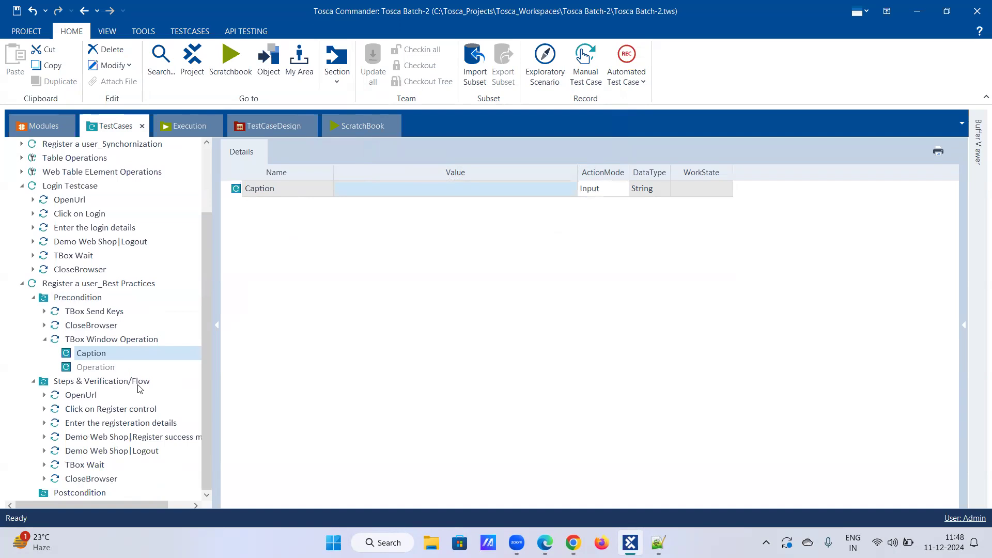
left_click(44, 340)
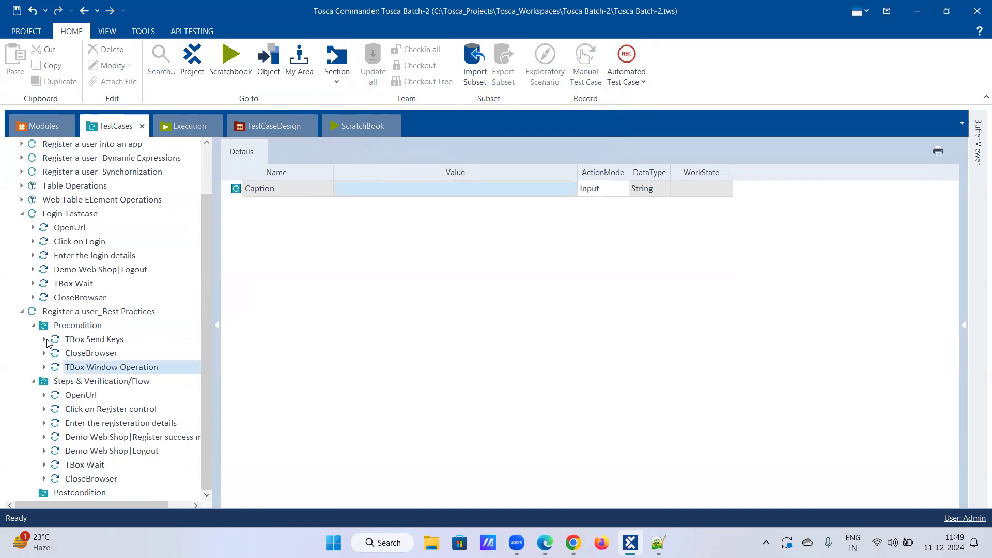
Step: Check the Demo Web Shop browser window and set the TBox Window Operation step's Caption to Demo*
left_click(117, 371)
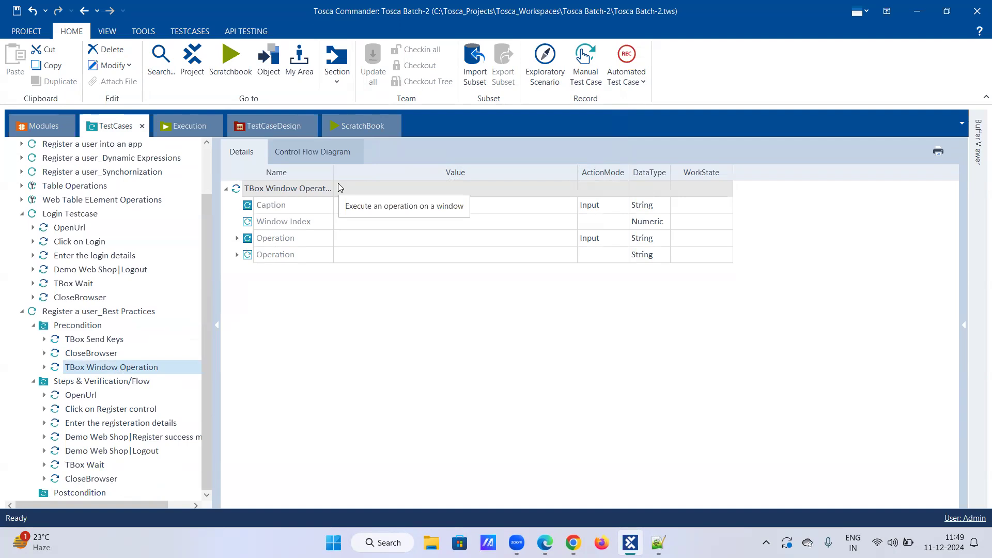
left_click(575, 542)
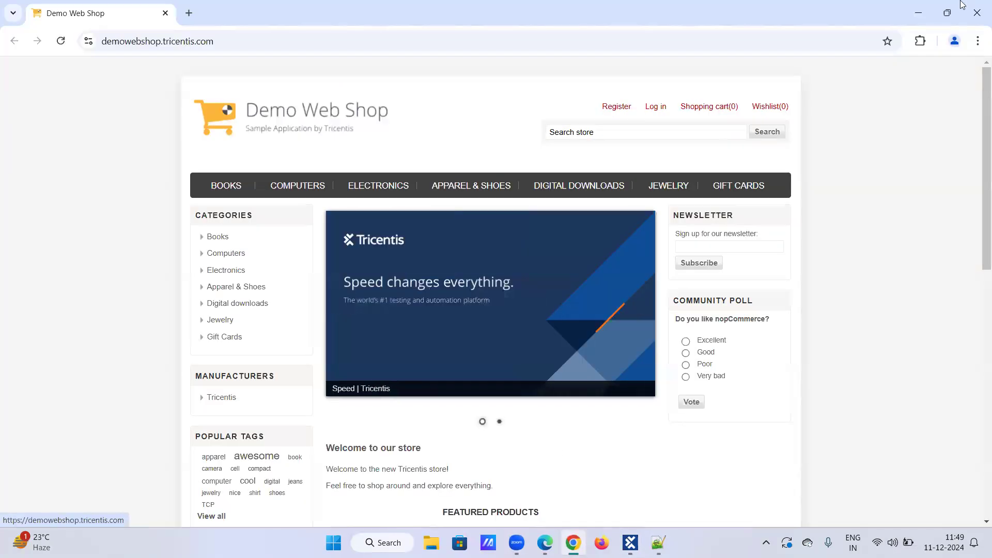
left_click(919, 13)
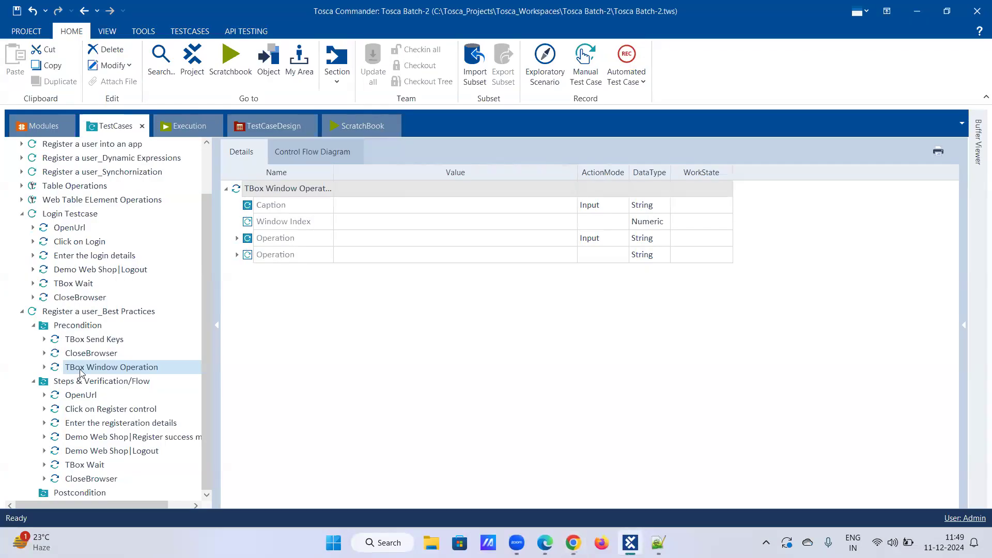
left_click(382, 212)
left_click(385, 208)
type("Demo*")
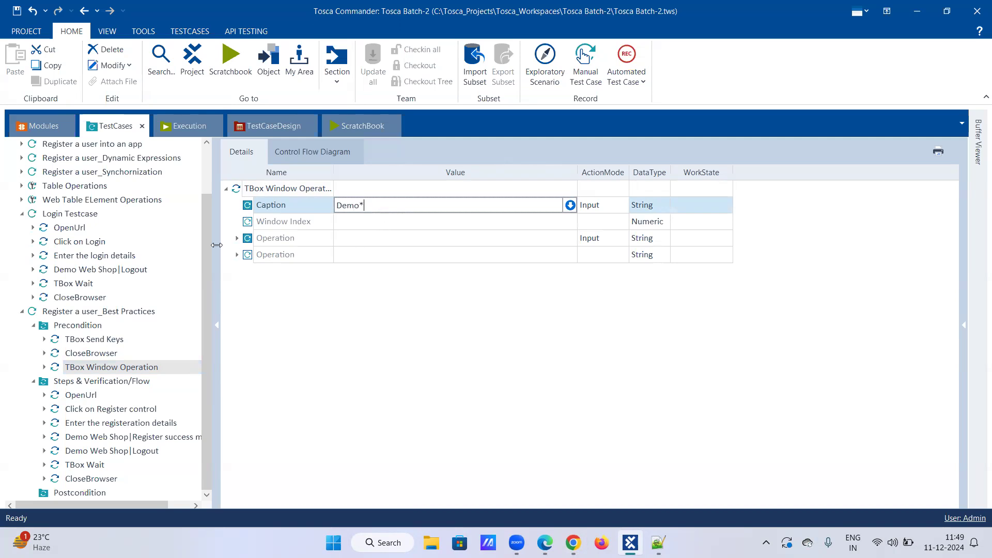
Step: Set the first Operation value of the TBox Window Operation step to Close
left_click(237, 239)
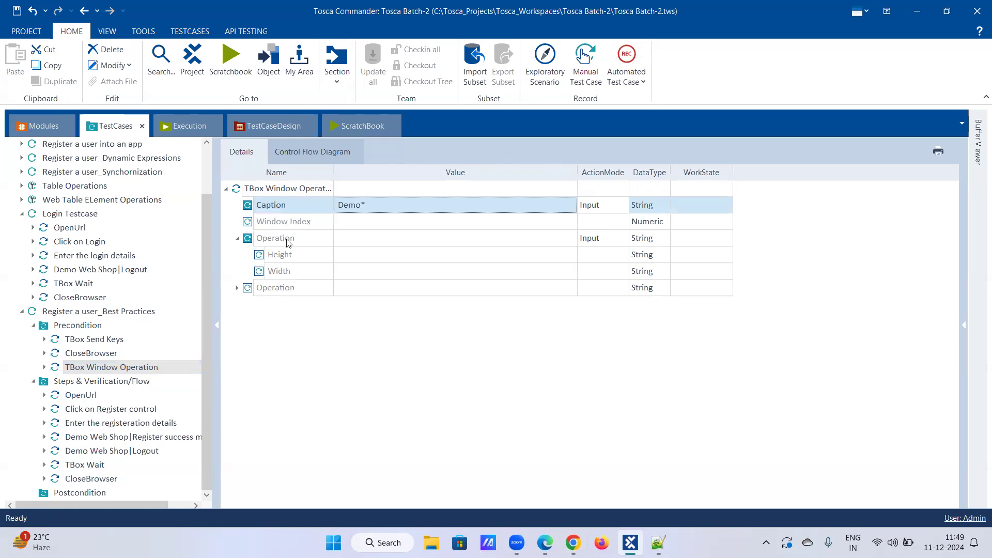
left_click(355, 260)
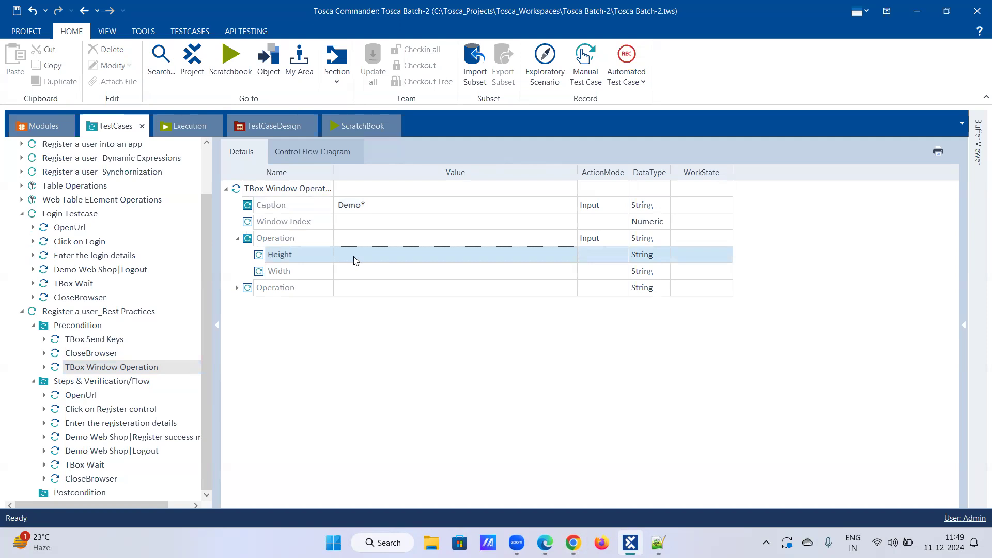
left_click(379, 254)
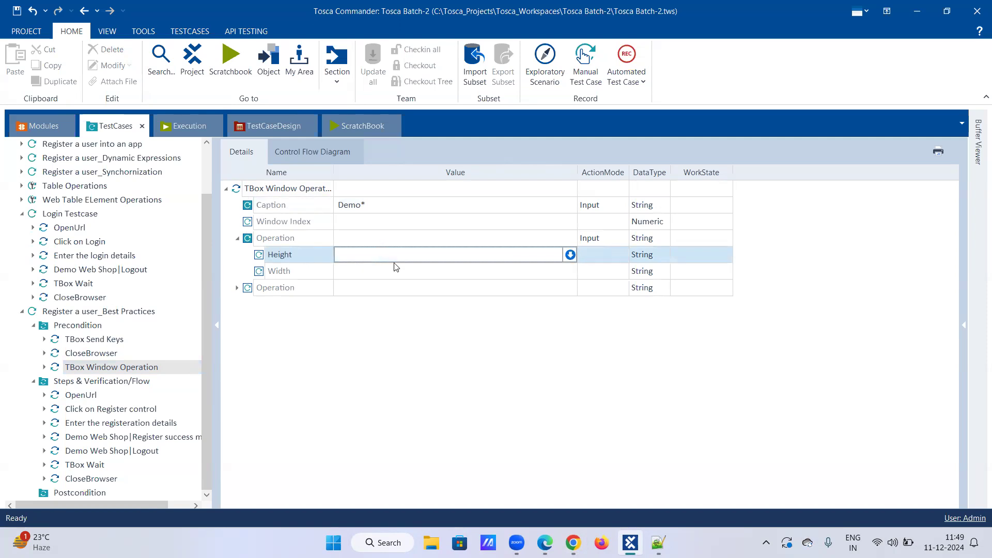
left_click(237, 288)
left_click(238, 288)
left_click(401, 235)
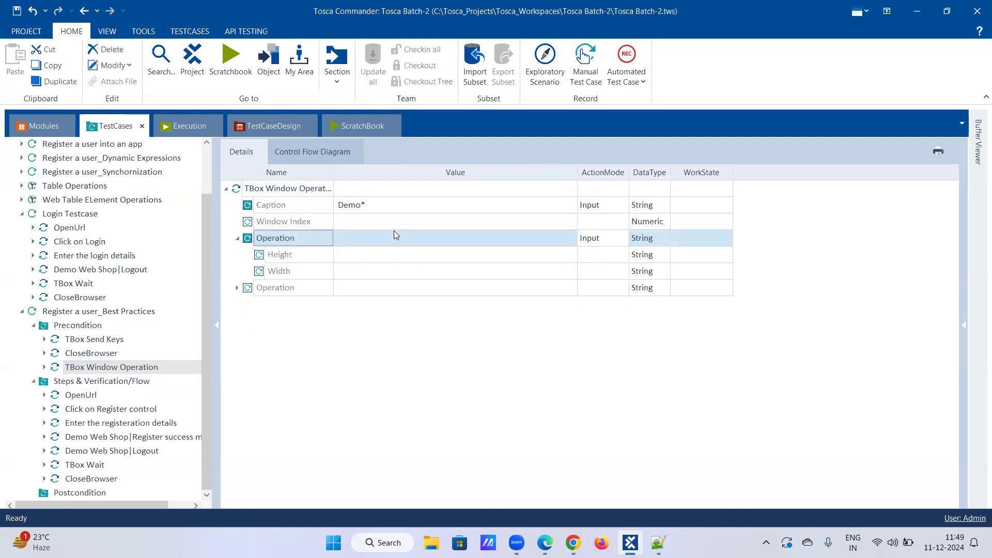
left_click(565, 232)
left_click(558, 238)
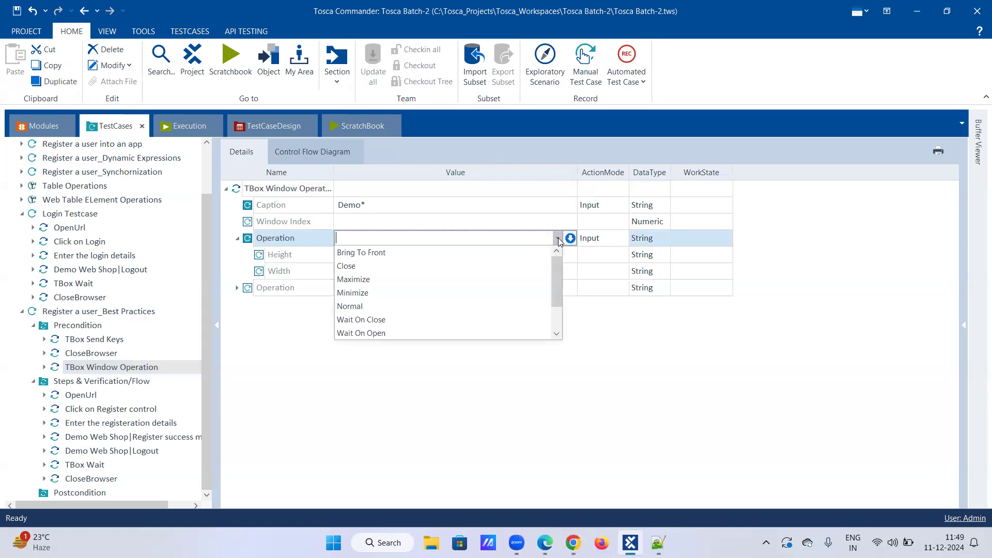
left_click(415, 267)
left_click(517, 255)
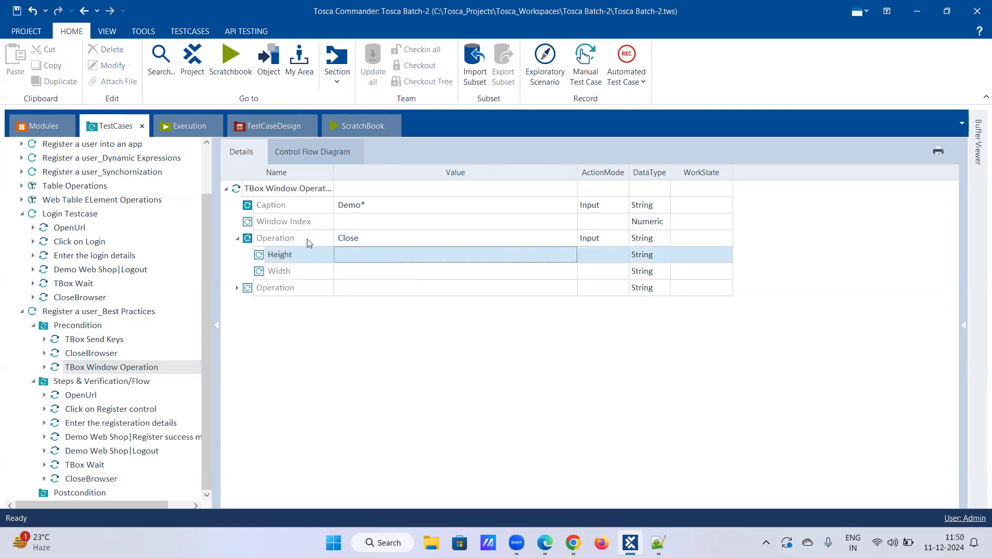
Step: Run the TBox Window Operation step in ScratchBook and return to the test cases
right_click(89, 368)
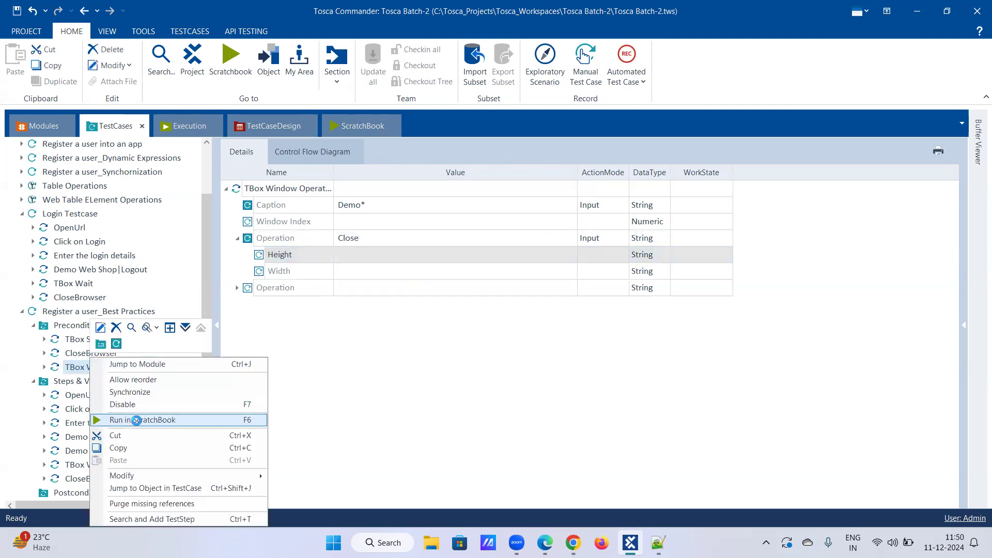
left_click(137, 420)
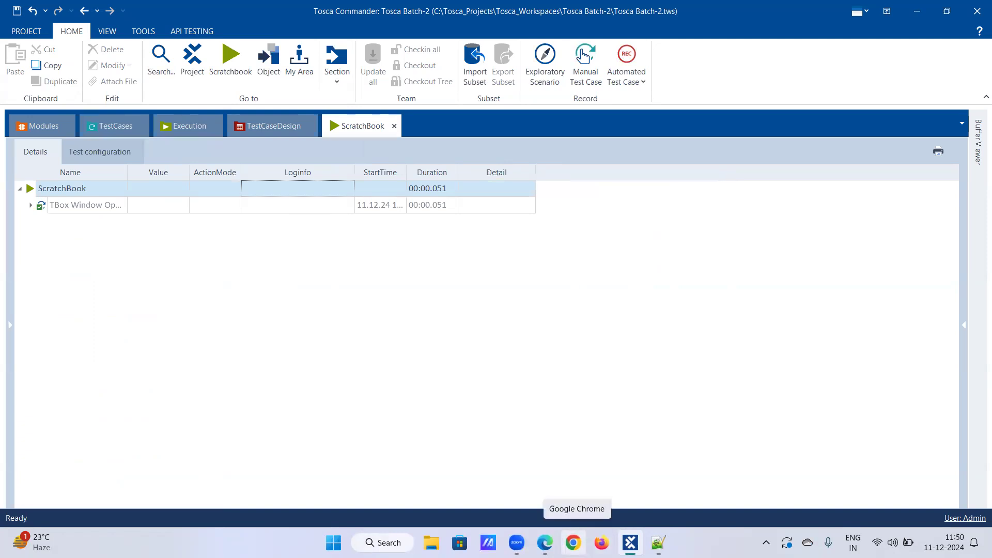
left_click(106, 129)
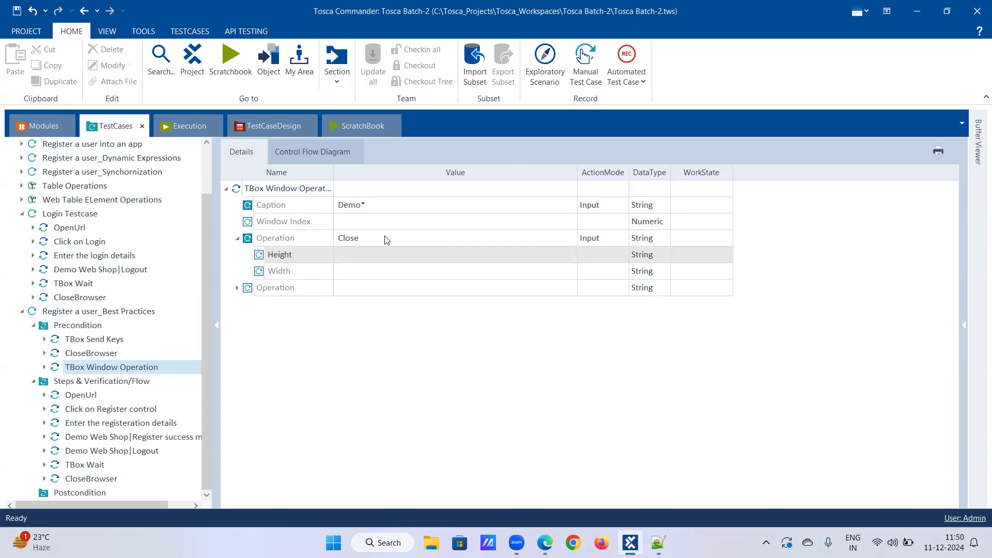
Step: Set the first Operation value of the TBox Window Operation step to Maximize
left_click(520, 239)
left_click(555, 238)
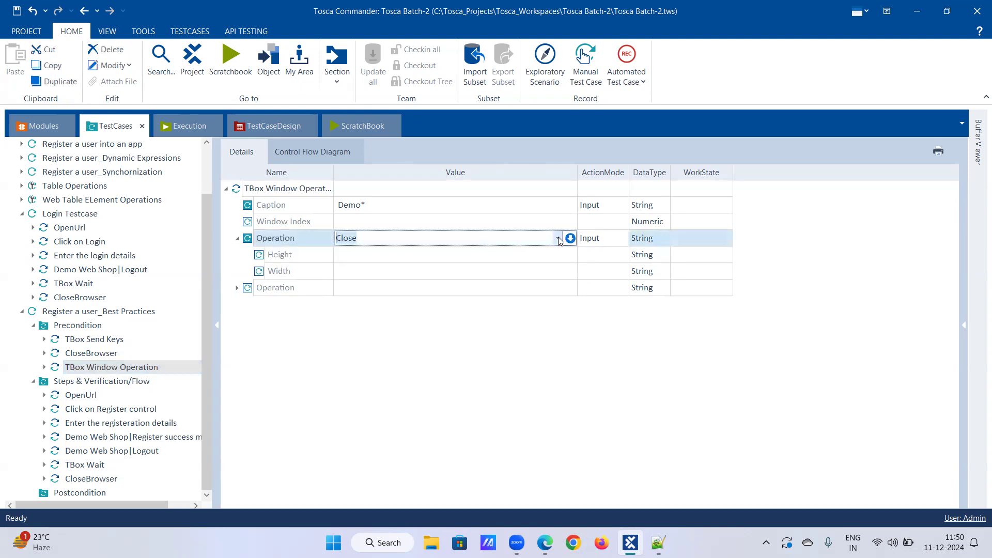
left_click(558, 238)
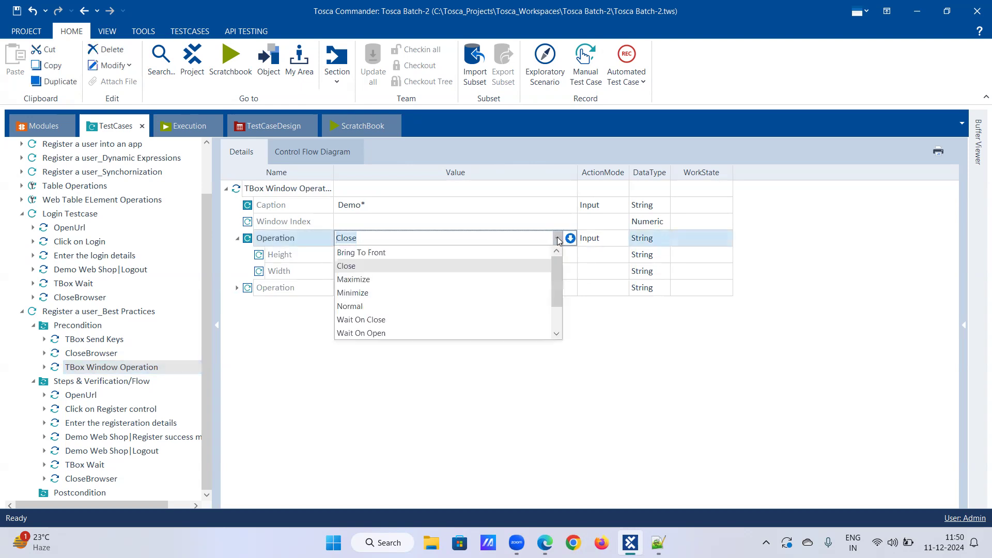
left_click(380, 279)
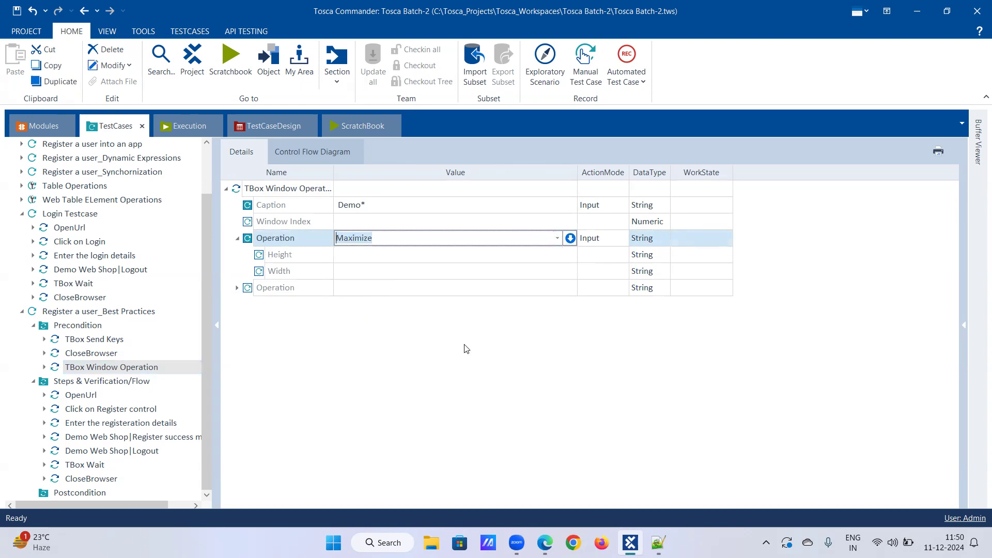
Step: Switch to Chrome, search for "demo web shop" and open the Demo Web Shop login page
left_click(573, 543)
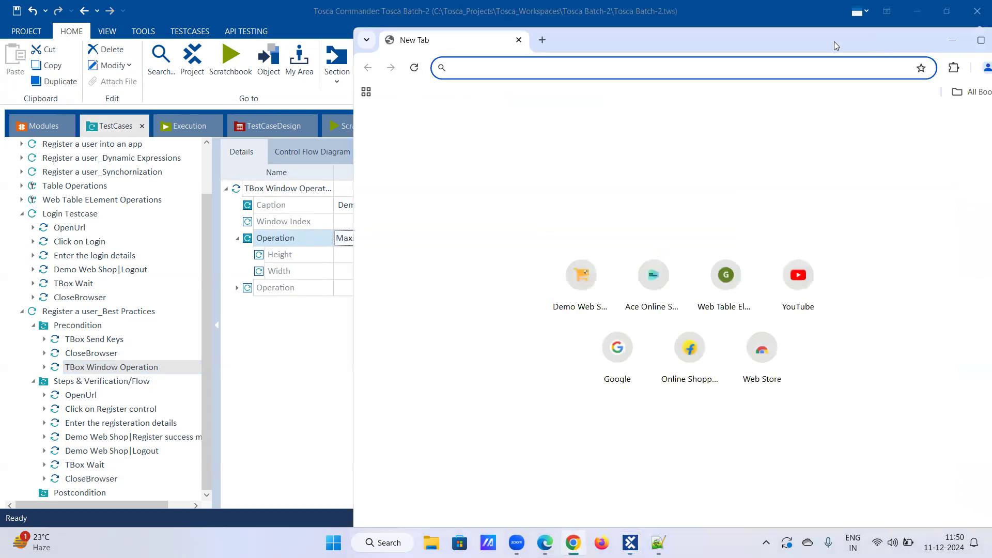
type("demo web shop")
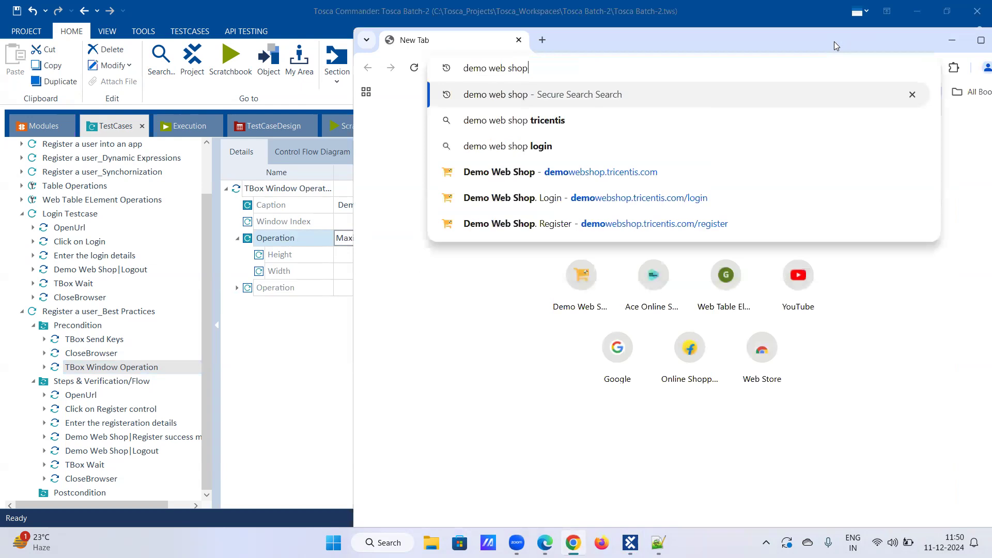
key("Return")
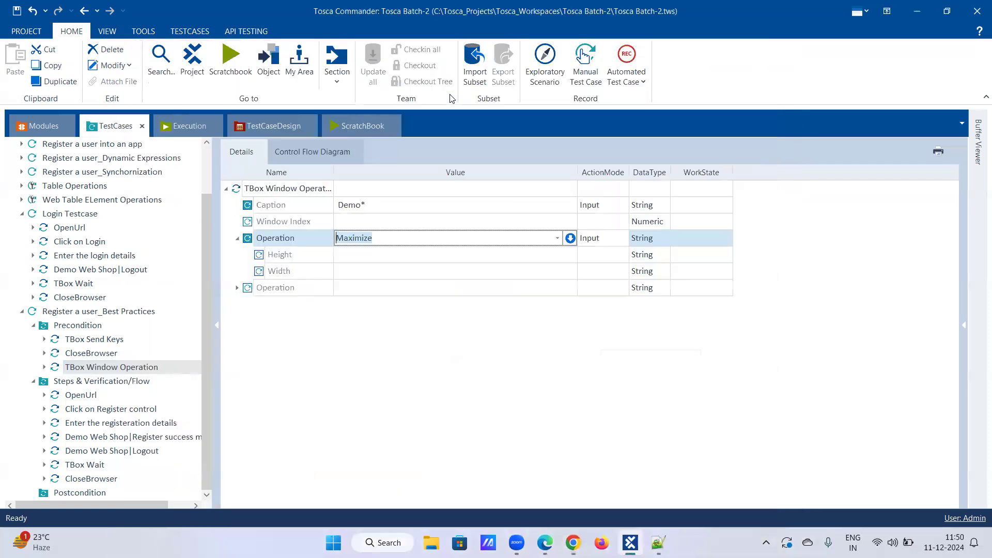
Step: Run the TBox Window Operation step with Maximize in ScratchBook, inspect the Demo Web Shop browser window and minimize it
left_click(424, 263)
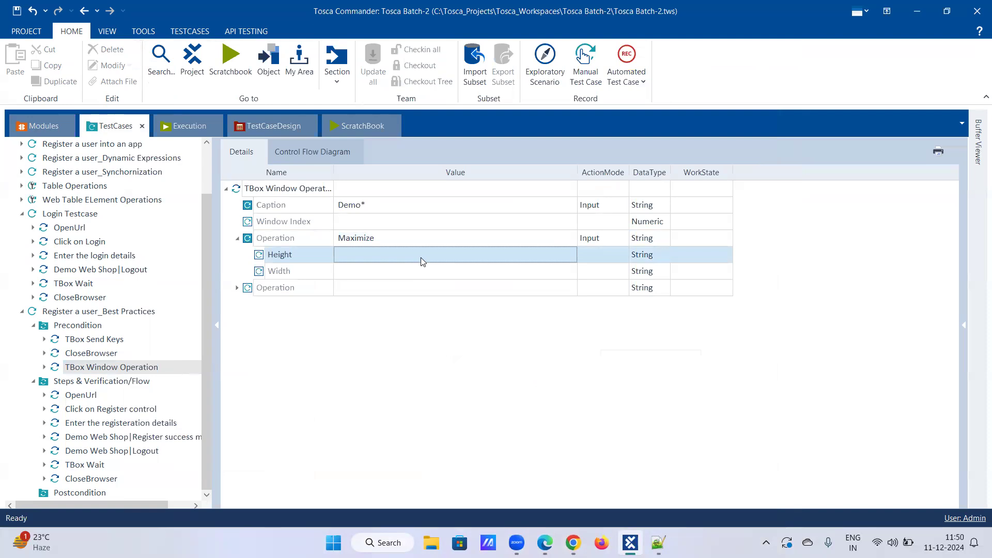
right_click(116, 369)
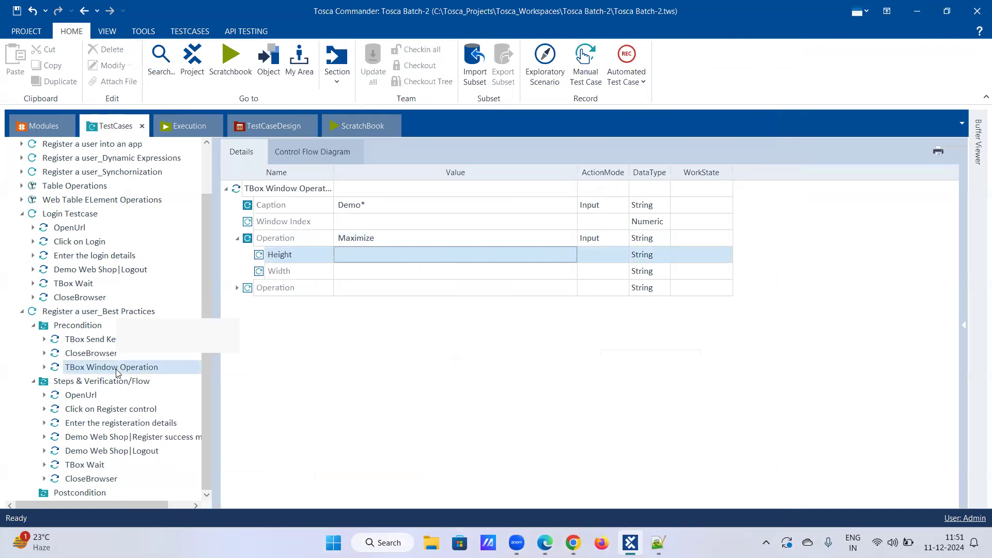
left_click(165, 421)
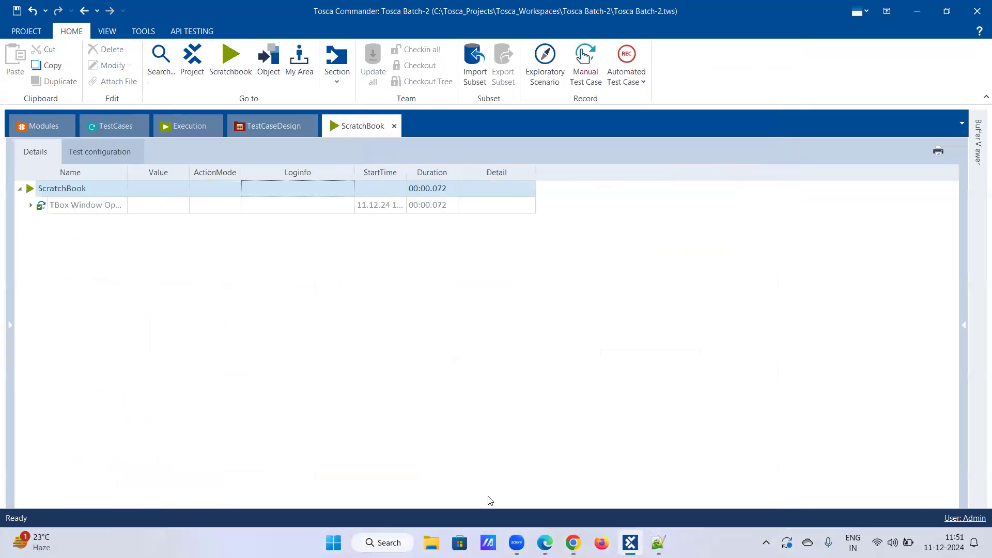
left_click(573, 543)
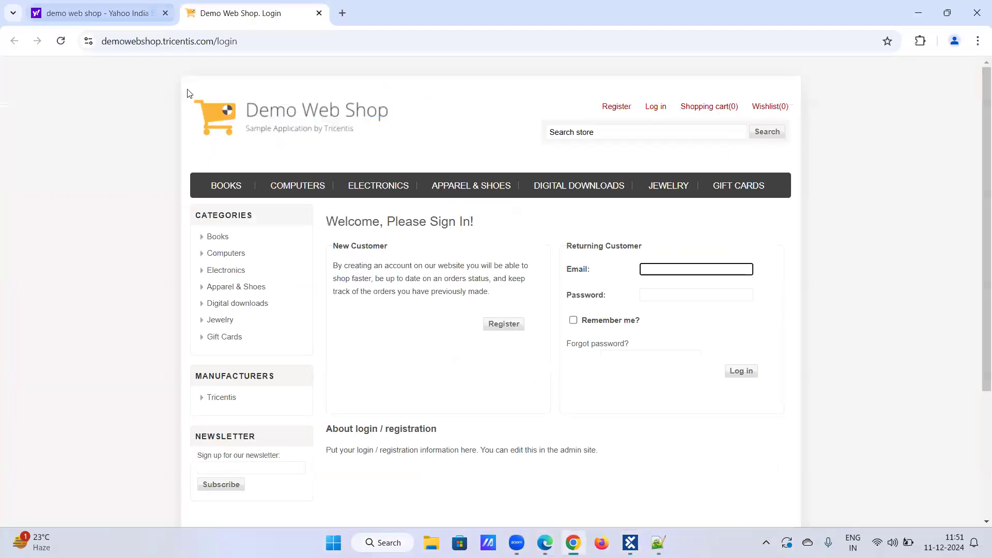
left_click(919, 9)
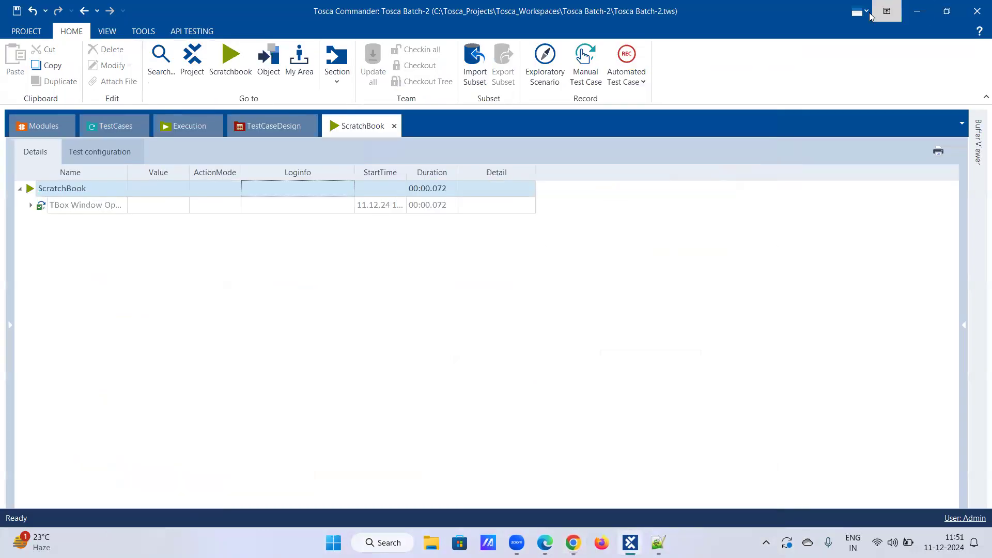
Step: Return to the test cases and set the first Operation value of the TBox Window Operation step to Minimize
left_click(97, 130)
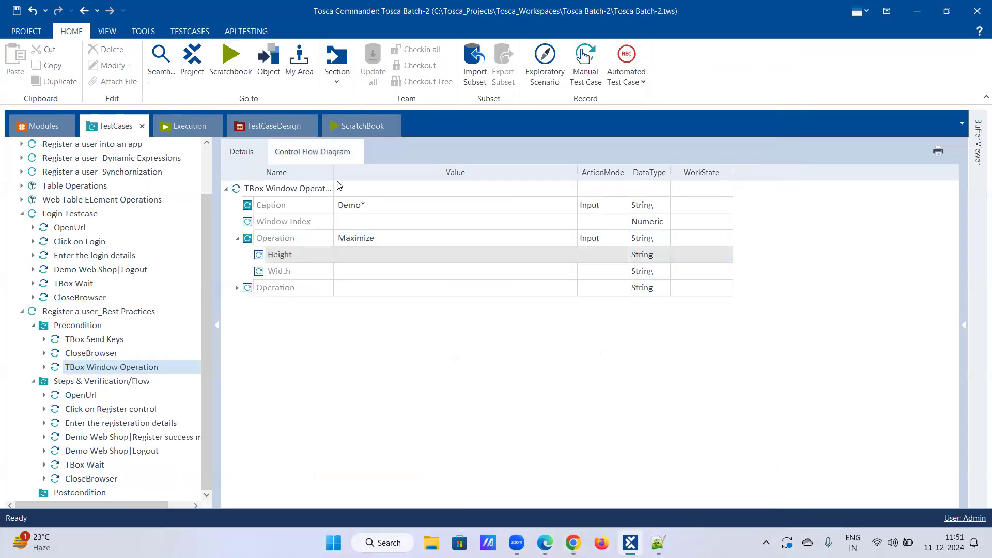
left_click(559, 238)
left_click(557, 238)
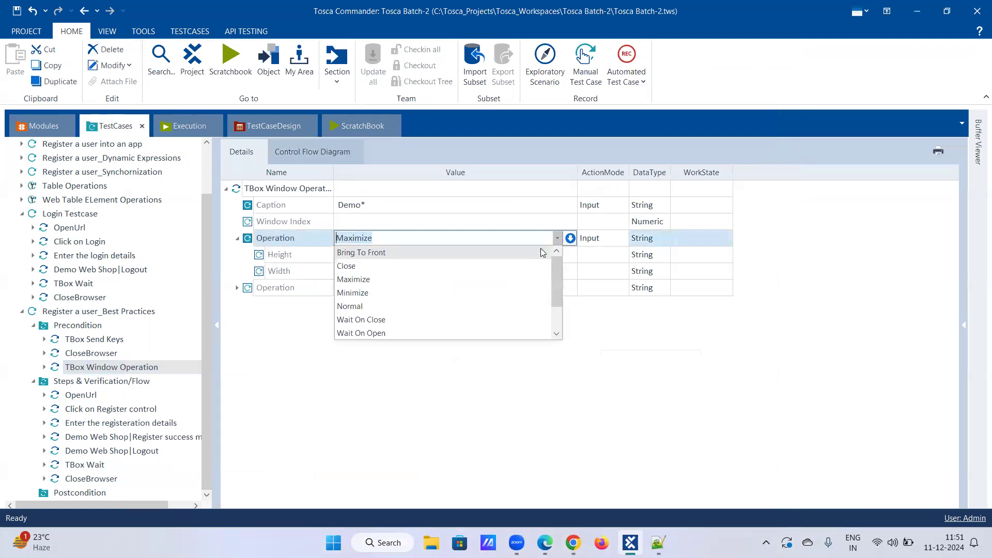
left_click(403, 293)
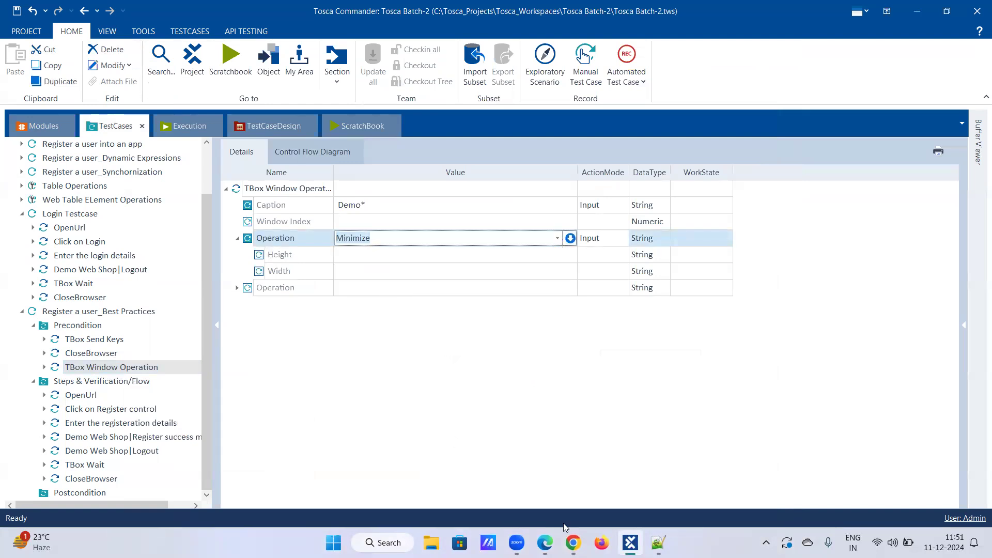
Step: Bring up the Demo Web Shop browser window and run the TBox Window Operation step with Minimize in ScratchBook
left_click(573, 543)
left_click(573, 543)
right_click(130, 367)
left_click(148, 419)
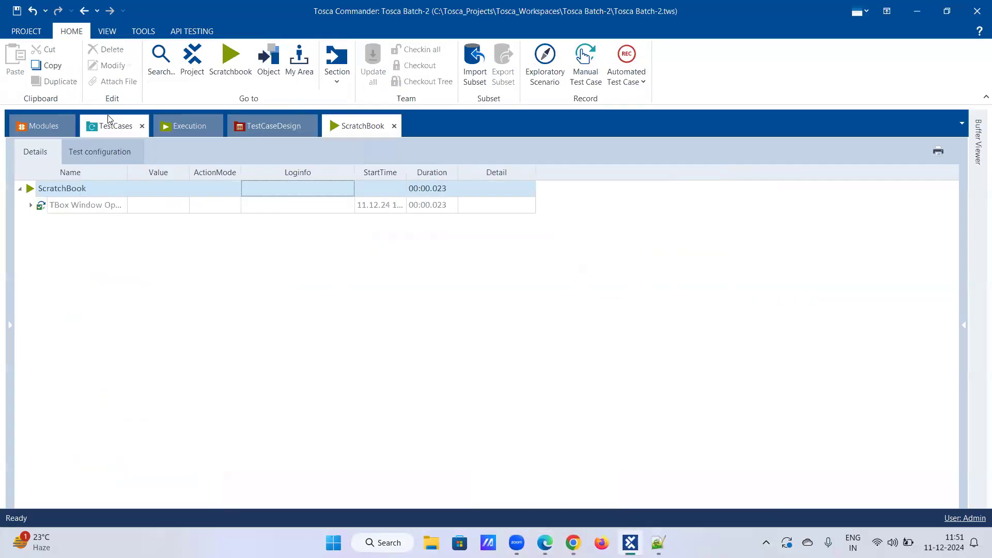
Step: Run the Minimize operation in ScratchBook once more, check the Demo Web Shop browser window and return to Tosca Commander
left_click(110, 124)
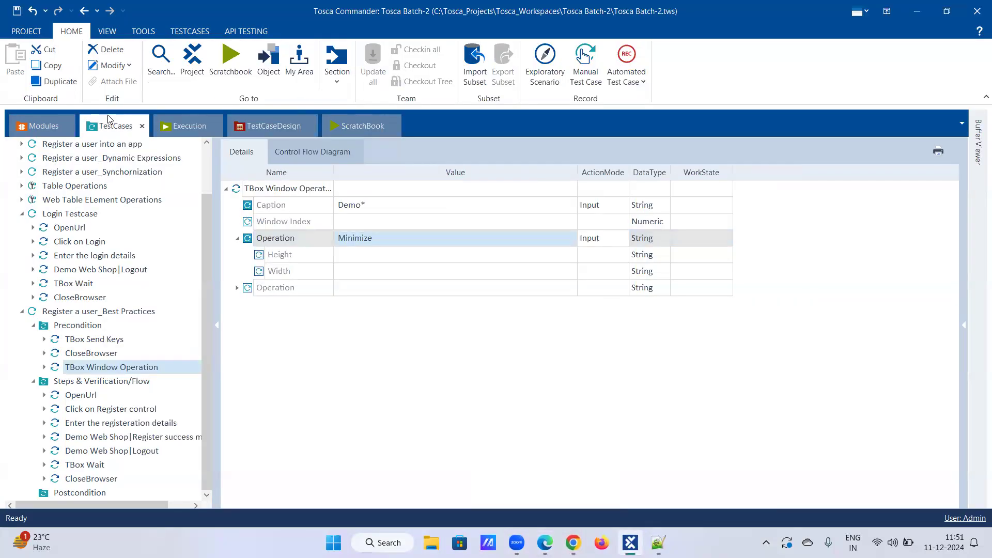
right_click(87, 367)
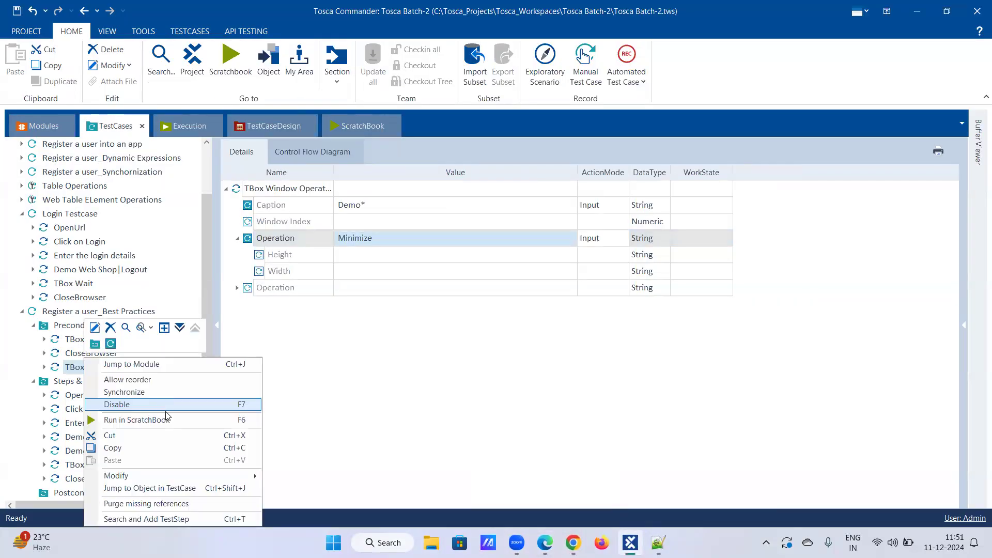
left_click(166, 419)
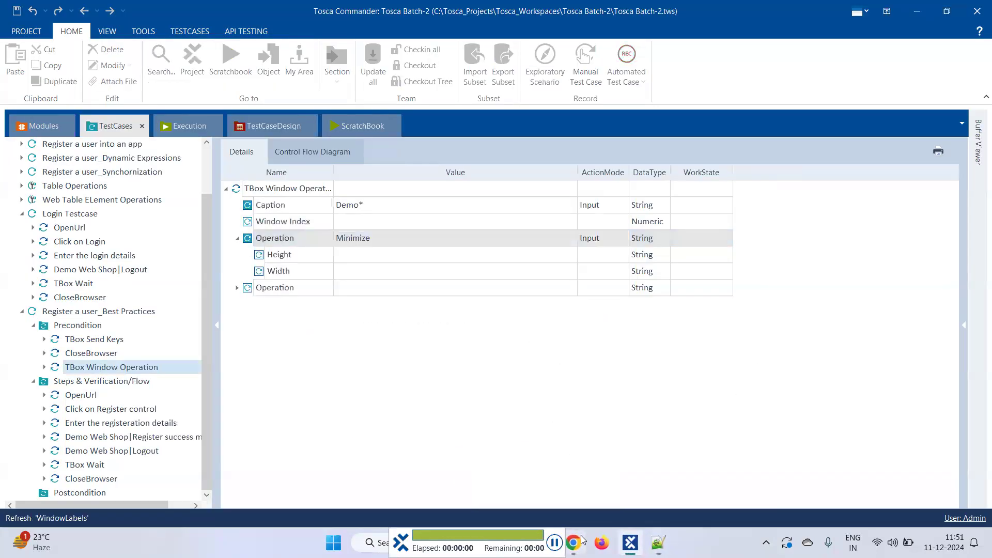
mouse_move(583, 540)
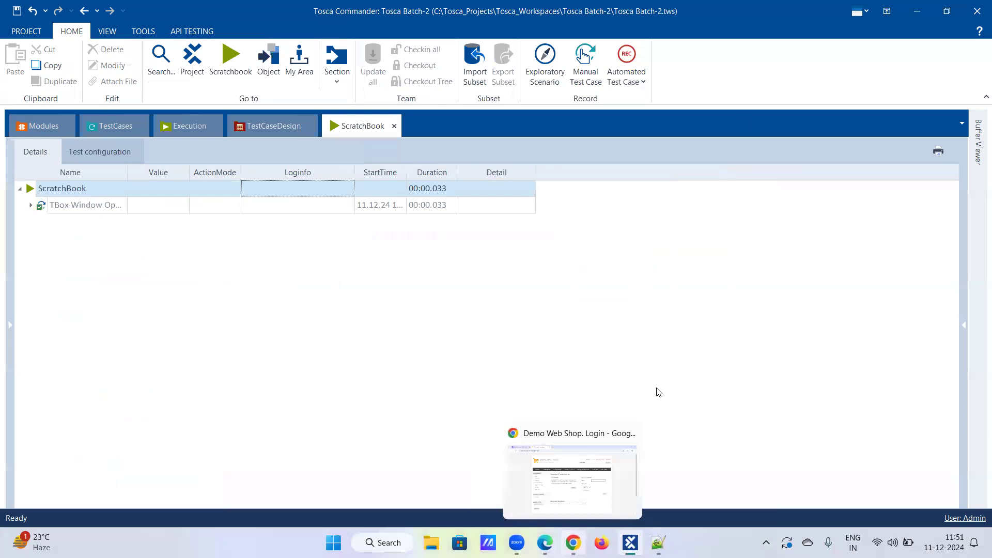
left_click(573, 481)
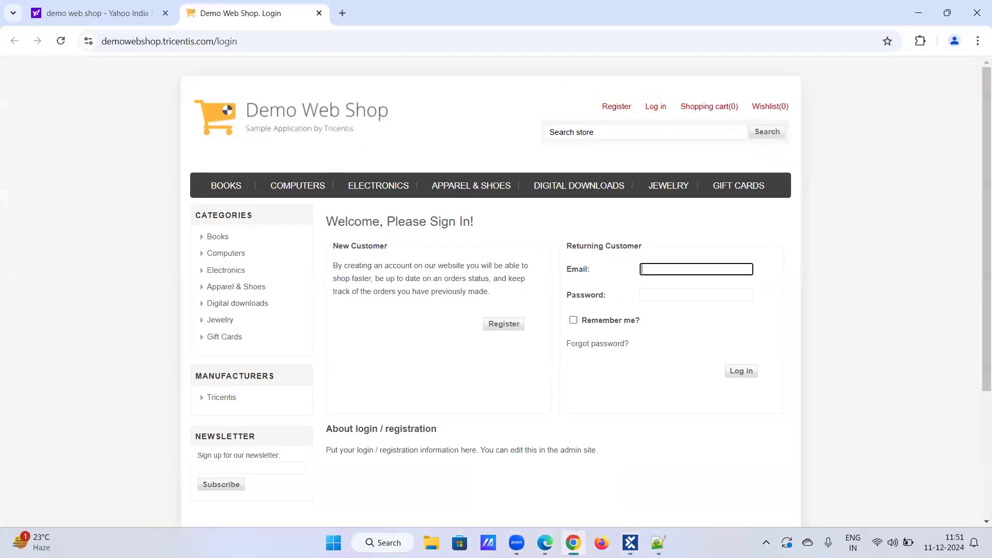
left_click(631, 543)
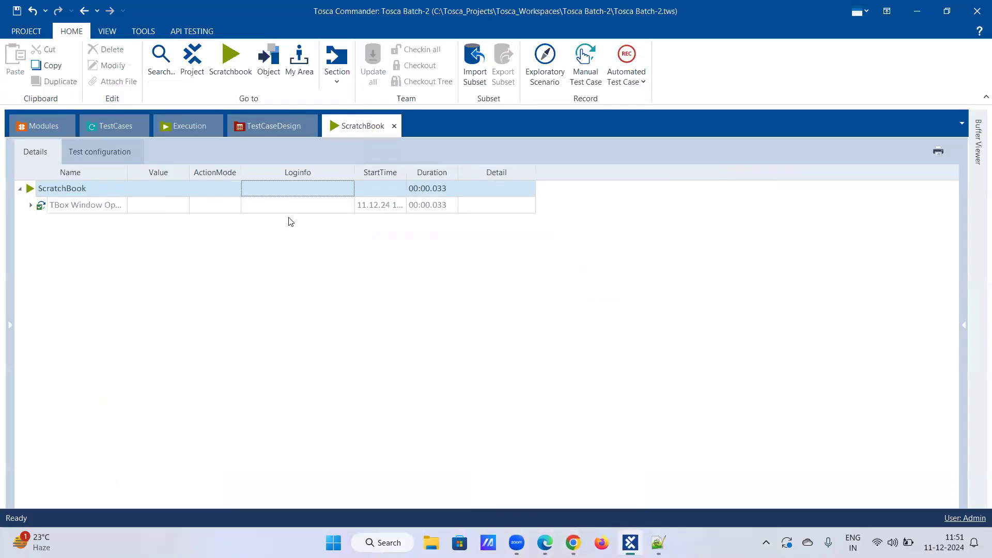
Step: Restore the Demo Web Shop browser window down from full screen, place it off-centre and return to the TBox Window Operation step
left_click(109, 132)
left_click(545, 238)
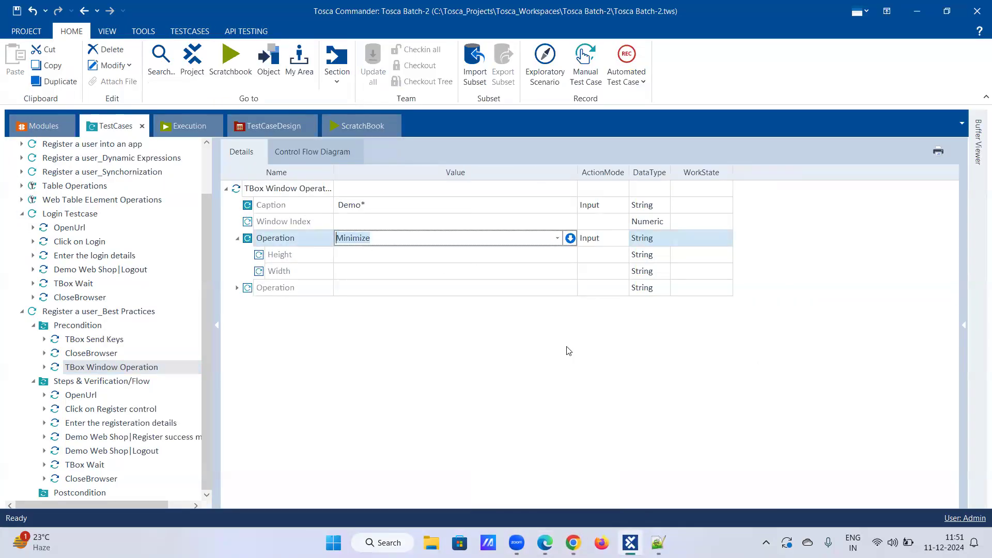
left_click(574, 542)
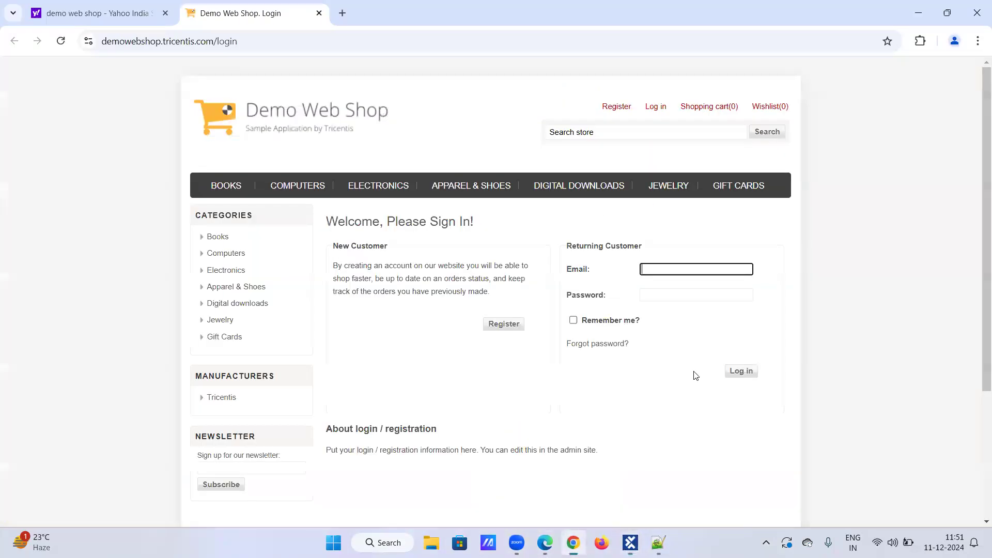
left_click(946, 11)
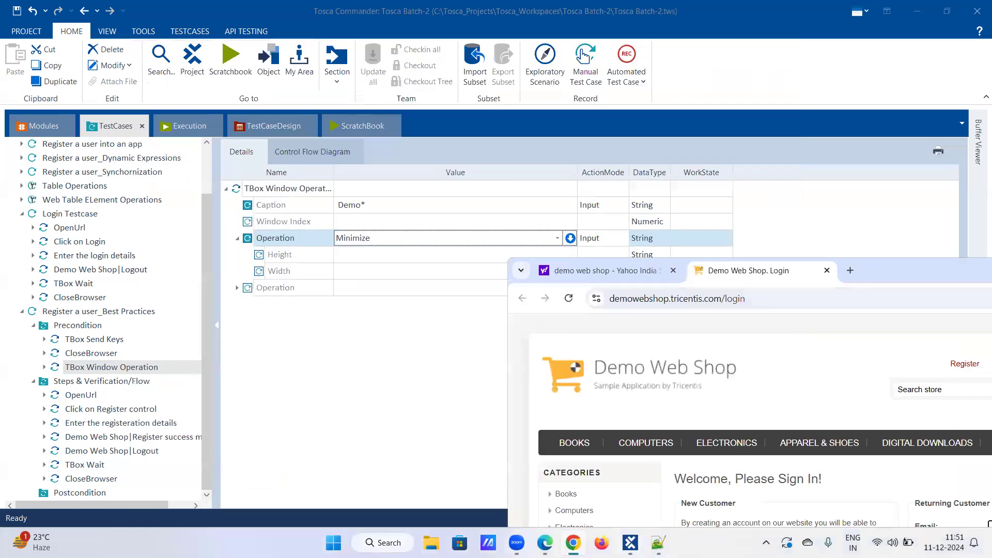
left_click(515, 369)
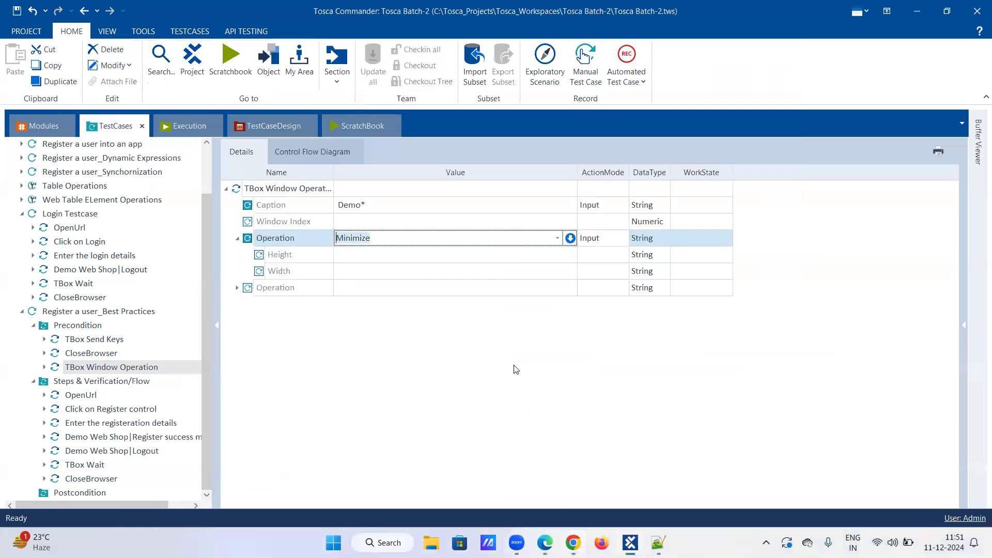
Step: Set the first Operation value of the TBox Window Operation step to Move to Center
left_click(558, 238)
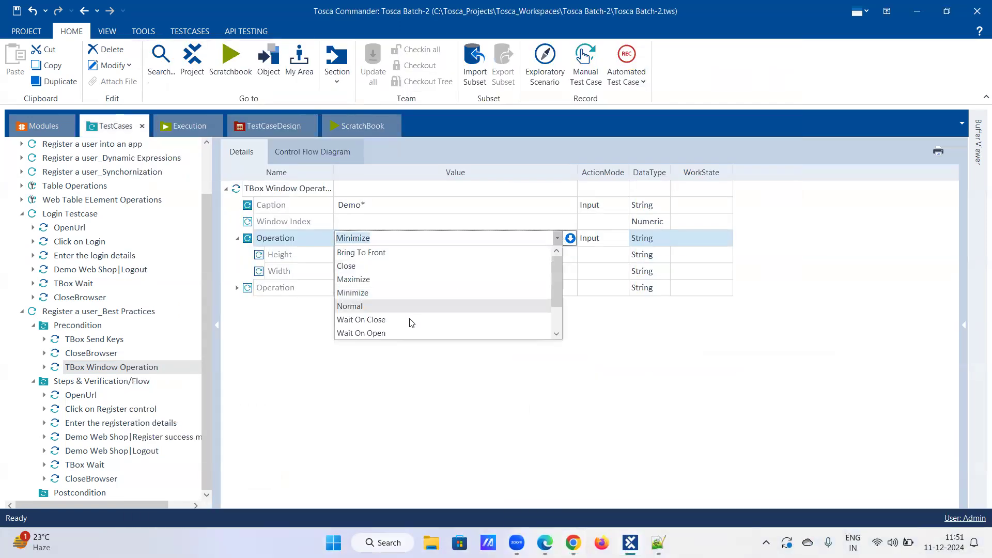
scroll(399, 292, "down", 1)
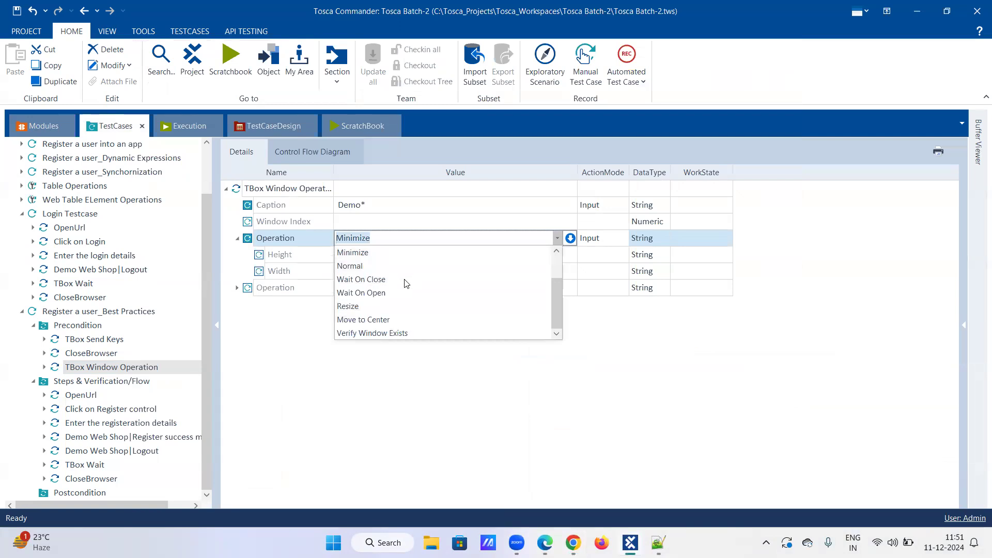
left_click(401, 321)
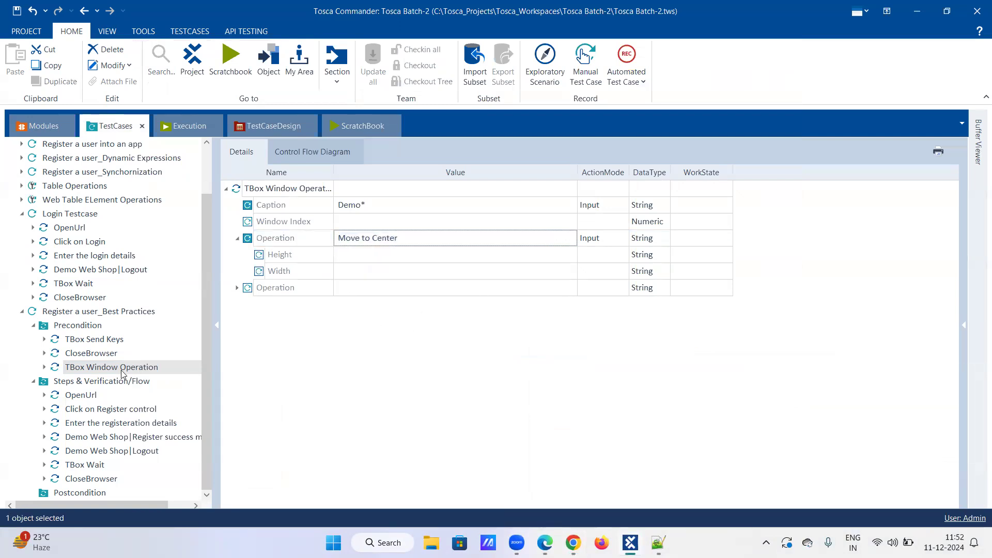
Step: Run the TBox Window Operation step with Move to Center in ScratchBook and check the browser window's position
right_click(174, 375)
left_click(222, 421)
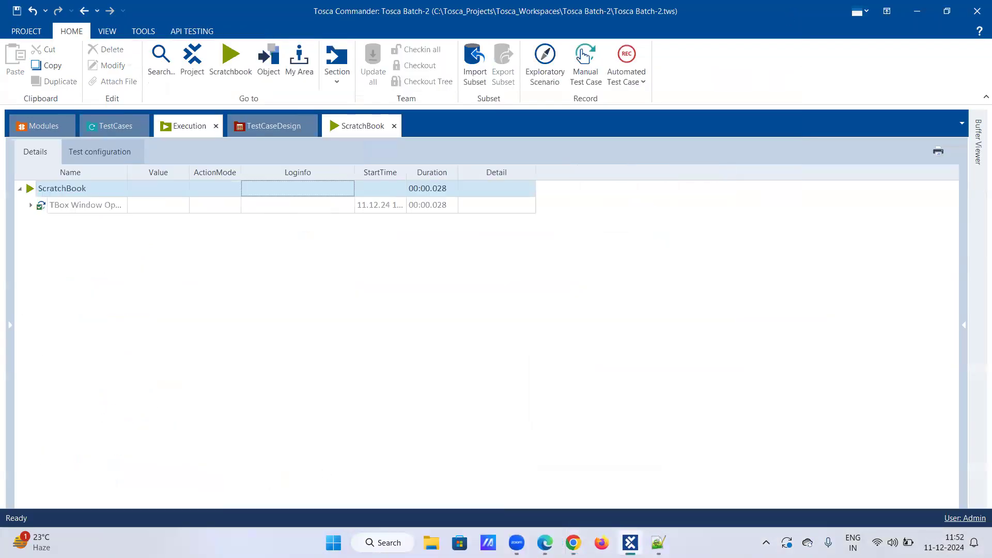
left_click(574, 542)
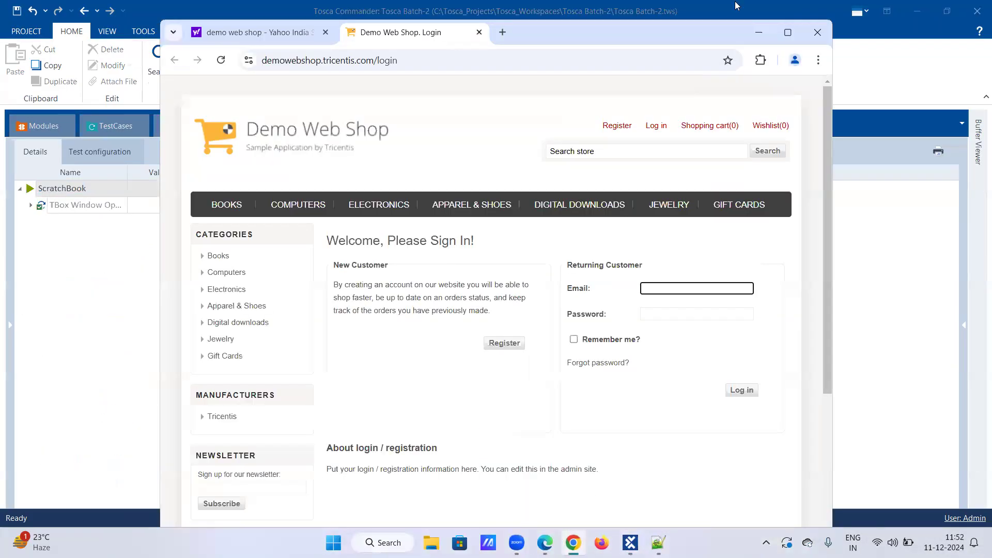
left_click(113, 169)
Step: Return to the test cases and examine the Operation values available for the TBox Window Operation step
left_click(119, 128)
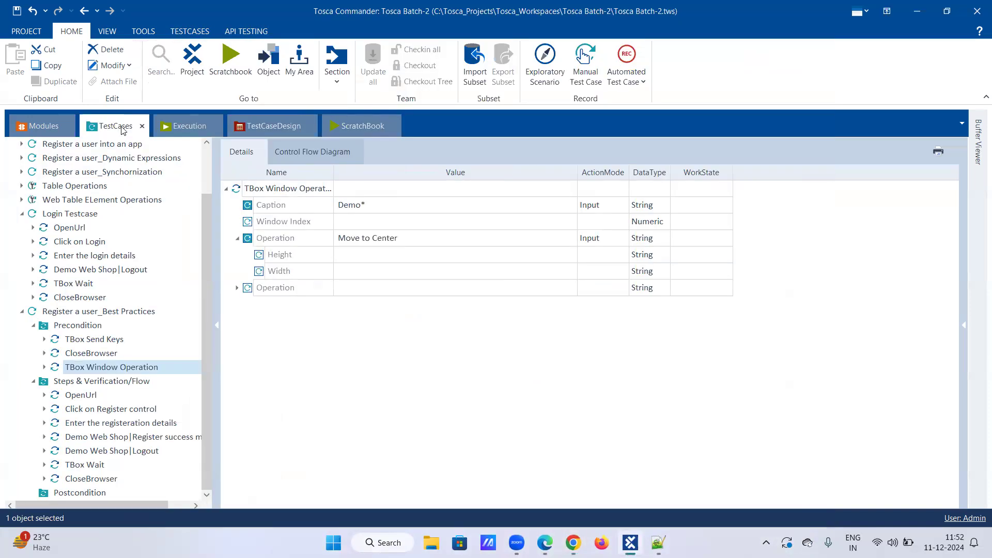
left_click(514, 237)
left_click(557, 237)
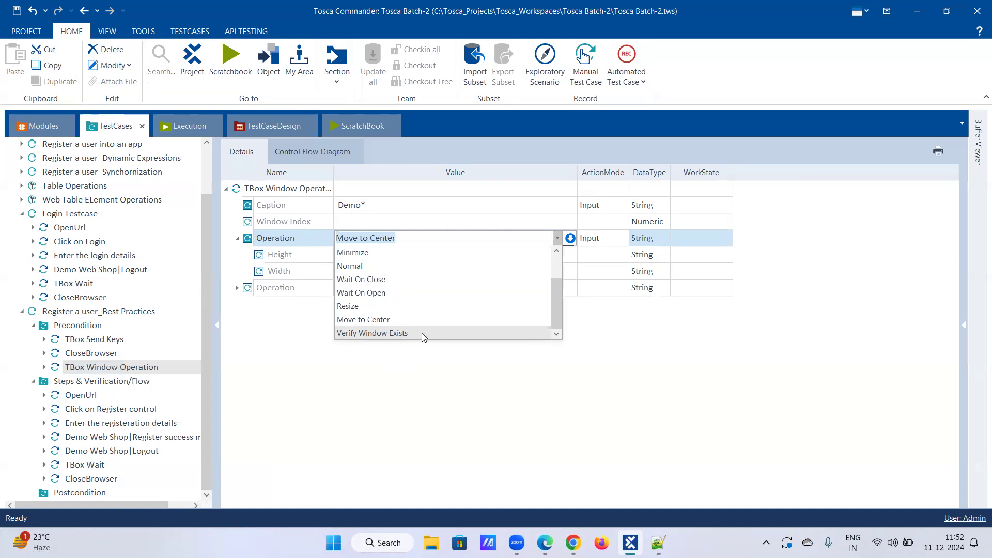
scroll(398, 279, "up", 1)
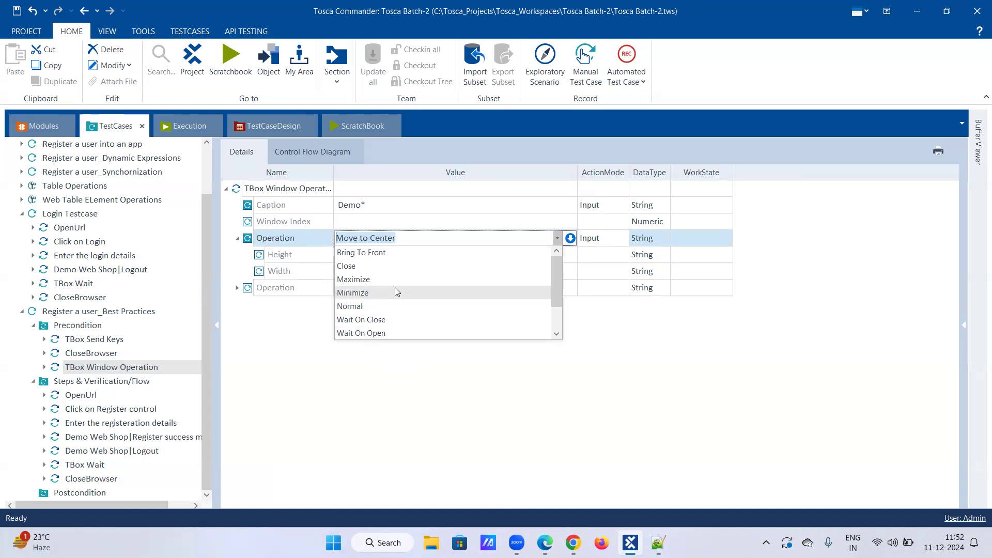
scroll(395, 287, "down", 1)
left_click(274, 337)
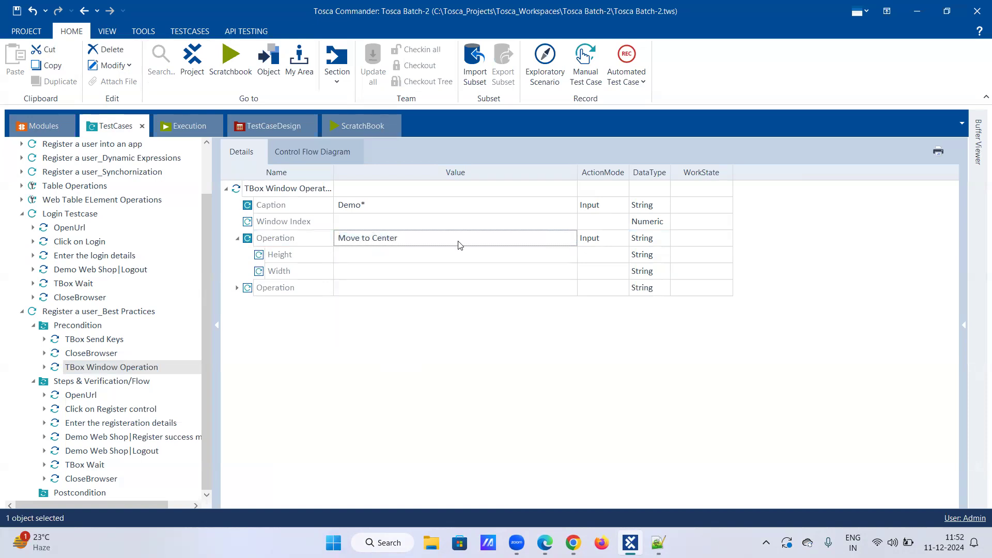
left_click(561, 243)
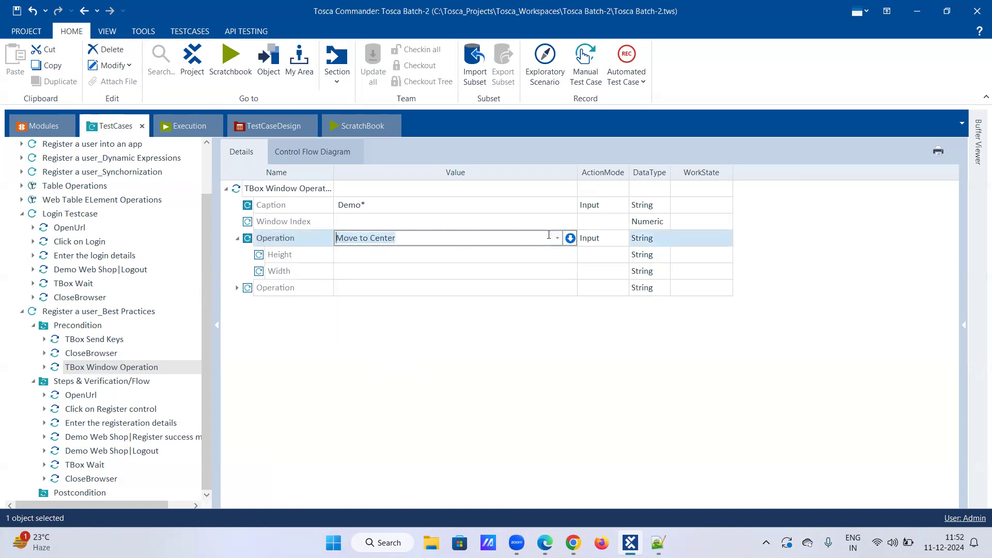
left_click(447, 259)
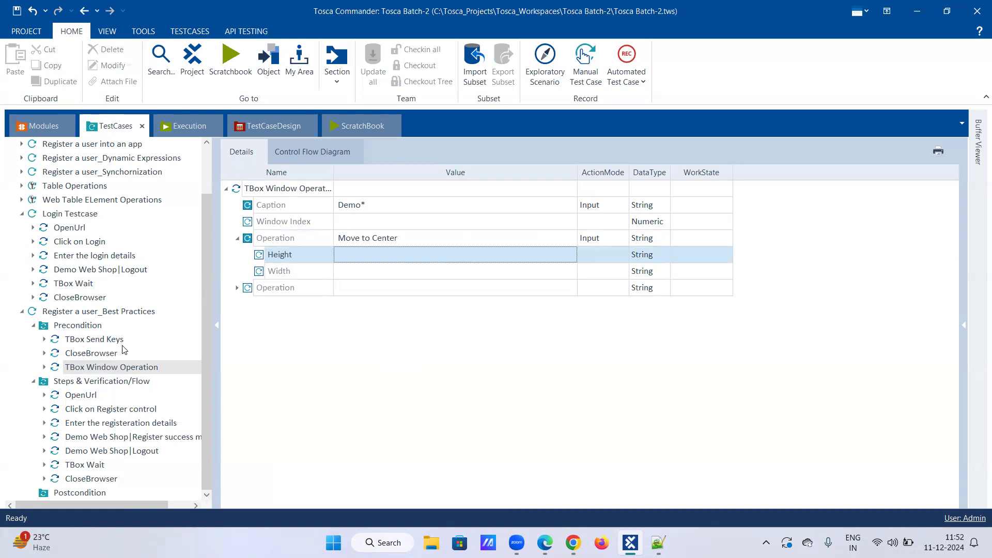
Step: Go through the TBox Send Keys, CloseBrowser and TBox Window Operation precondition steps and save the project
left_click(95, 342)
left_click(95, 356)
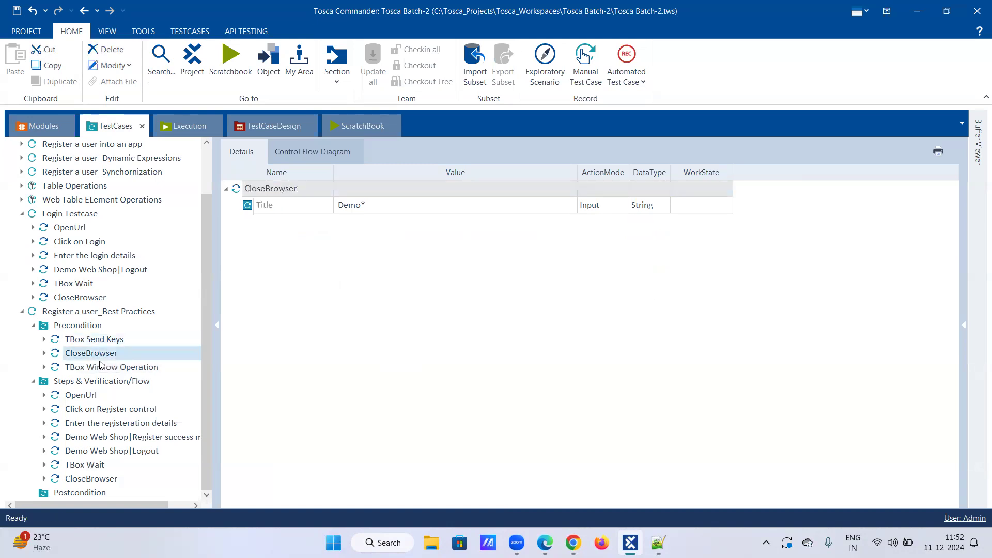
left_click(102, 368)
left_click(18, 15)
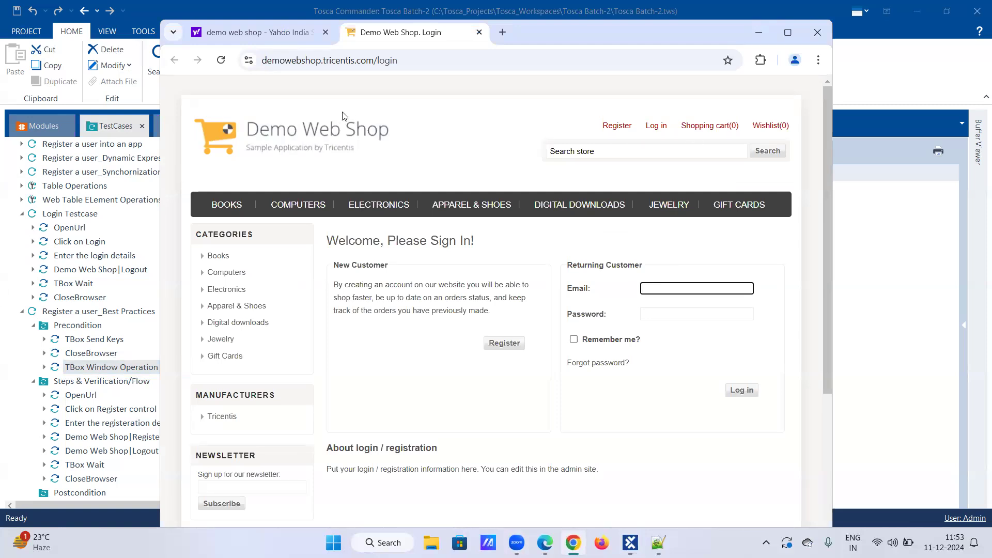
Step: Maximize the Demo Web Shop browser window and open three blank tabs beside the login page
left_click(788, 33)
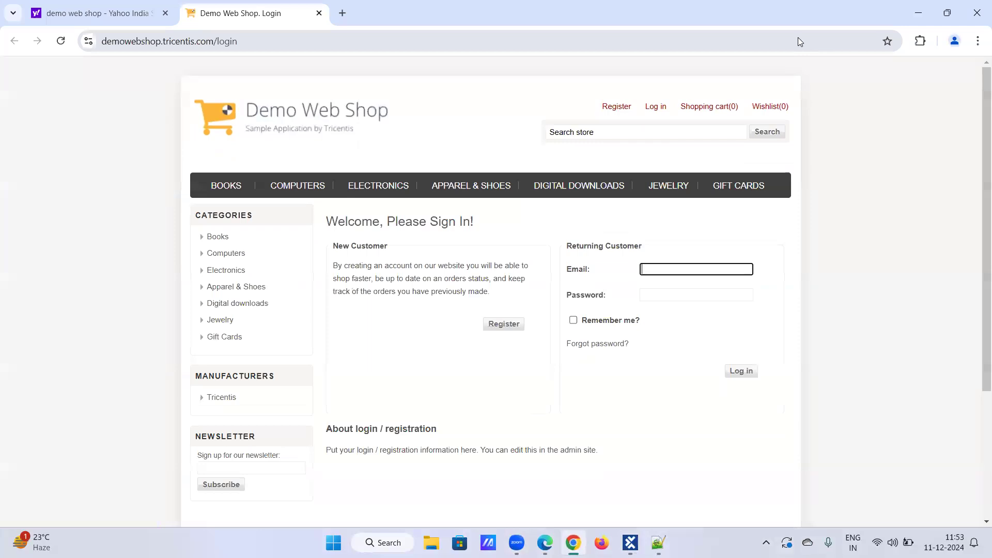
left_click(347, 15)
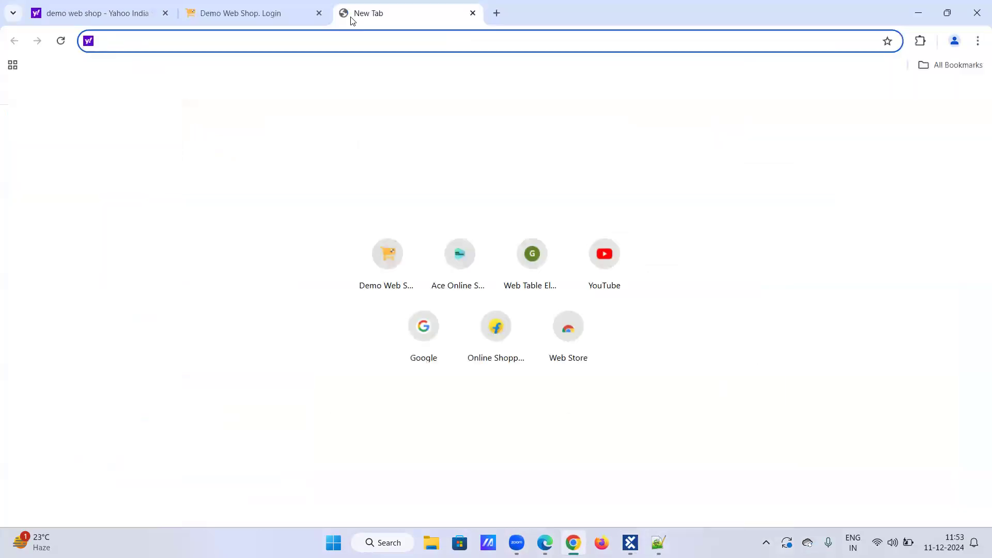
left_click(498, 13)
left_click(647, 13)
Step: Search the web for "current aff" in the first blank tab and open the Current Affairs Today result
left_click(394, 22)
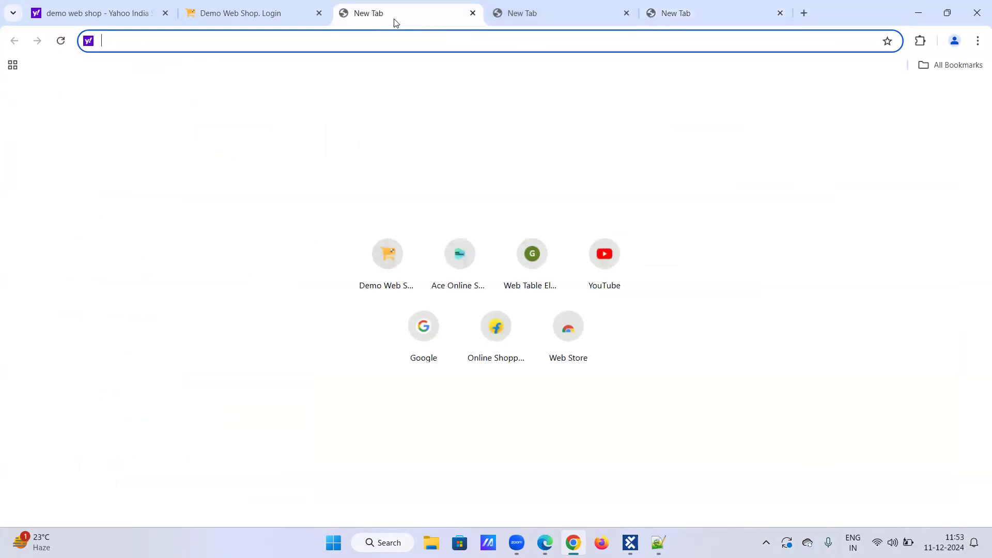
type("cur")
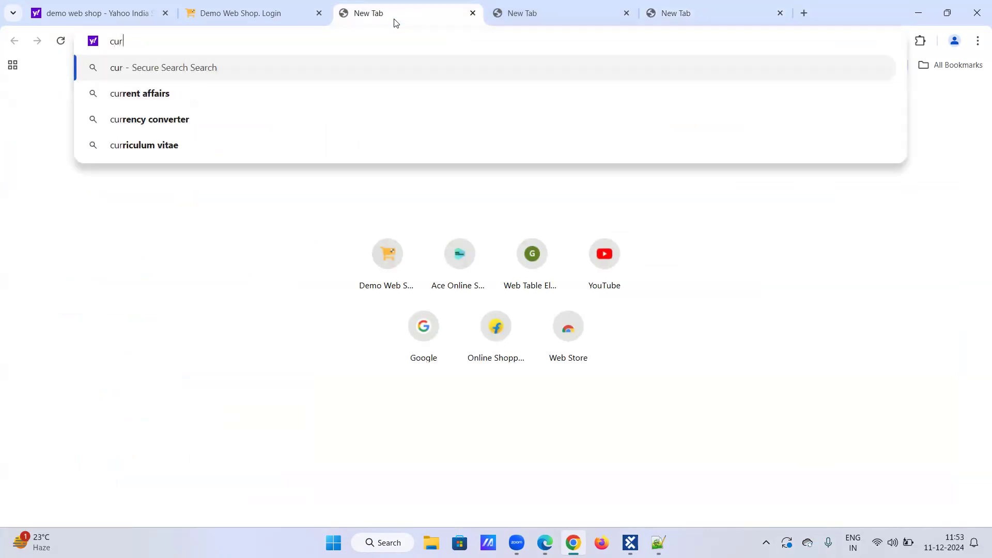
type("rent aff")
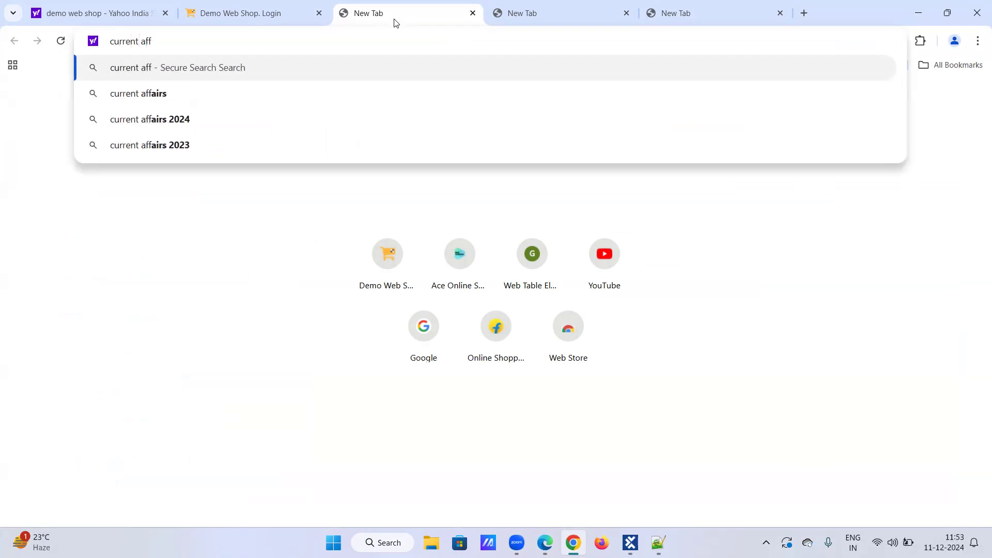
key("Return")
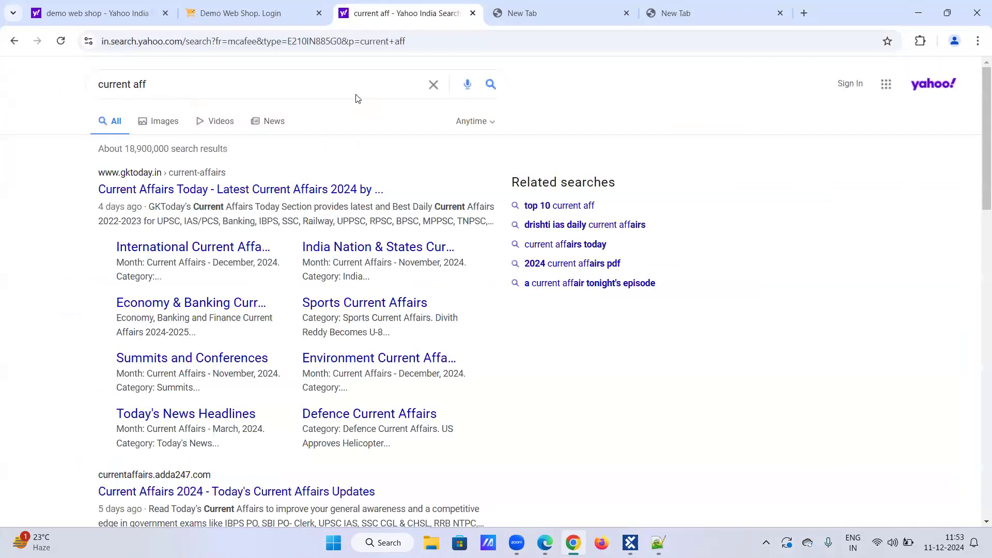
Step: Search the web for adda247 in the next blank tab and open the Adda247 site
left_click(598, 9)
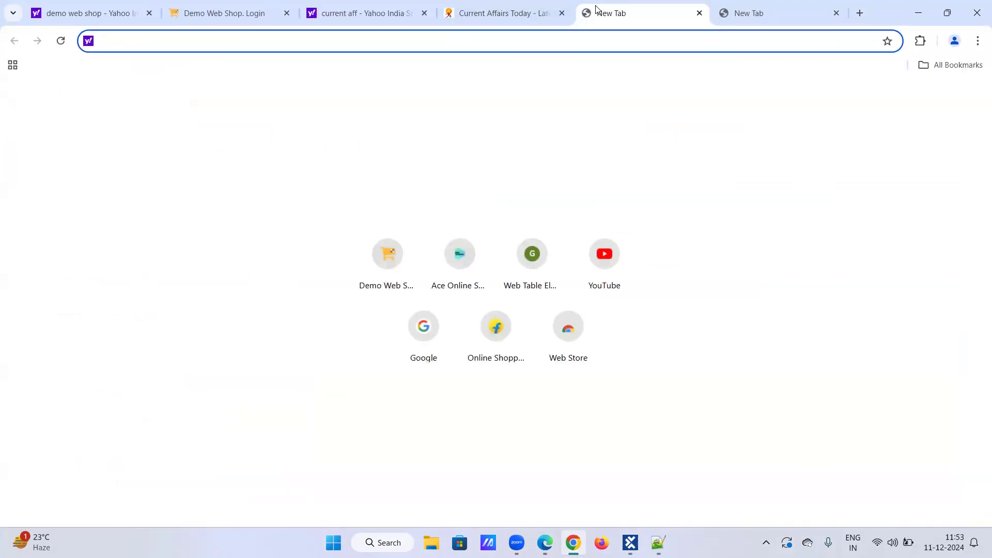
type("adda")
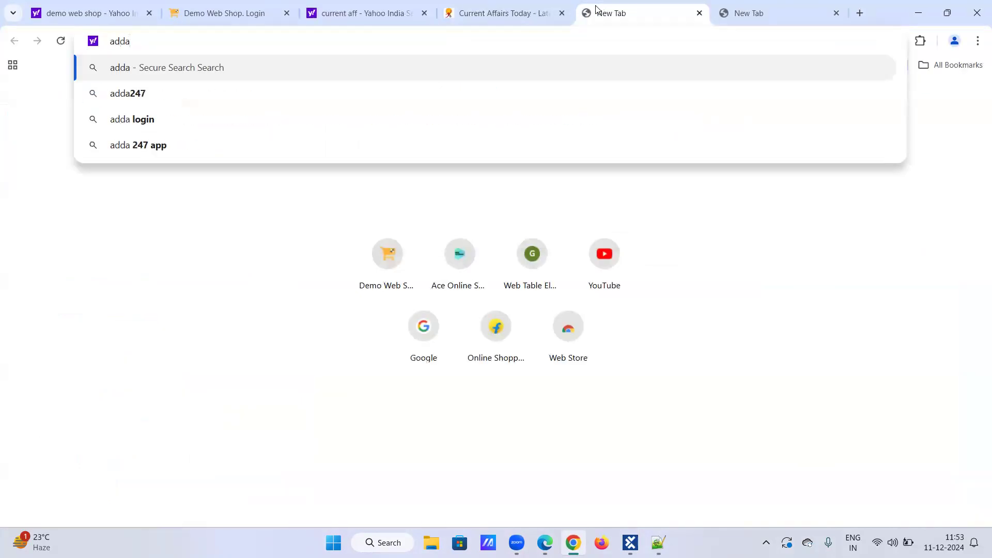
key("Down")
key("Return")
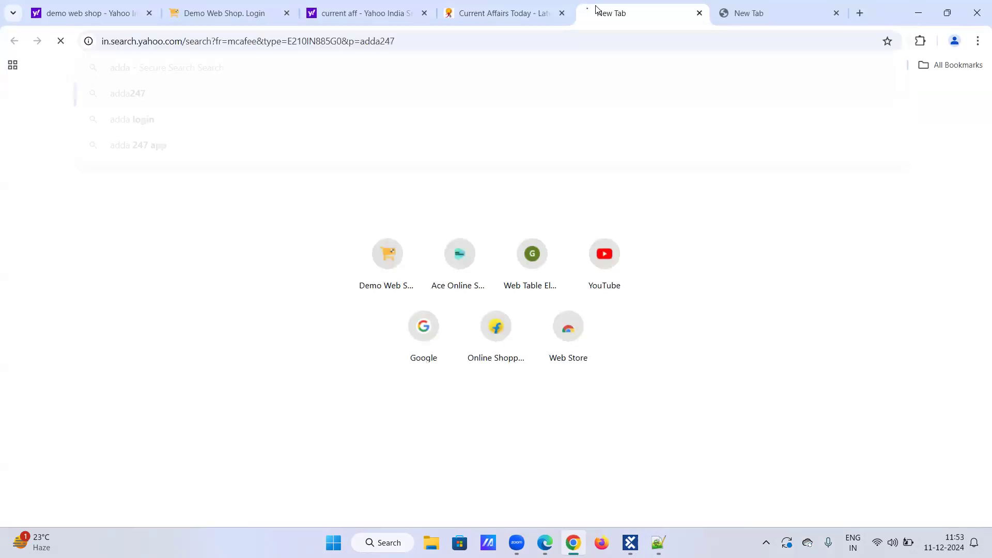
left_click(197, 190)
Step: Open the Ace Online Shoe Portal from the shortcuts in the remaining blank tab
left_click(756, 17)
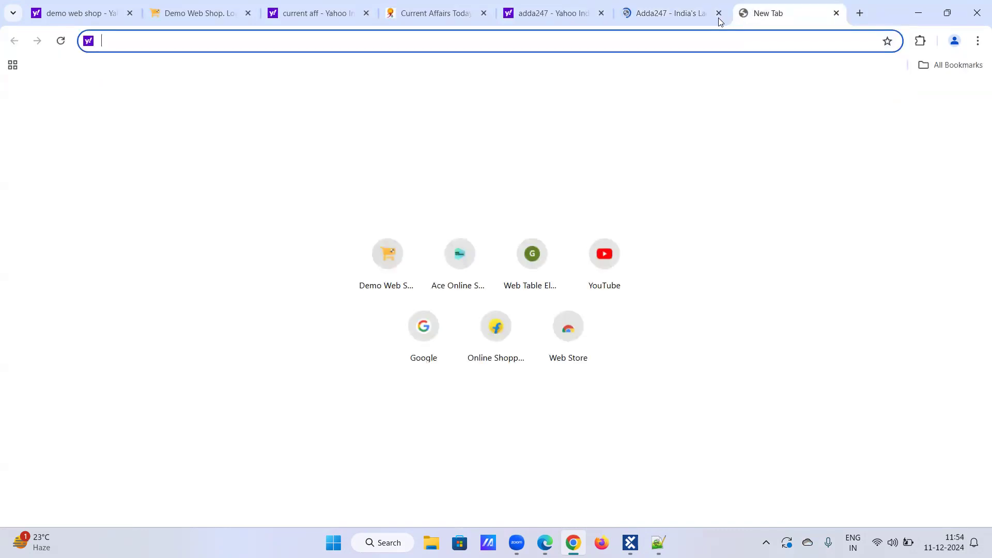
type("ace on;")
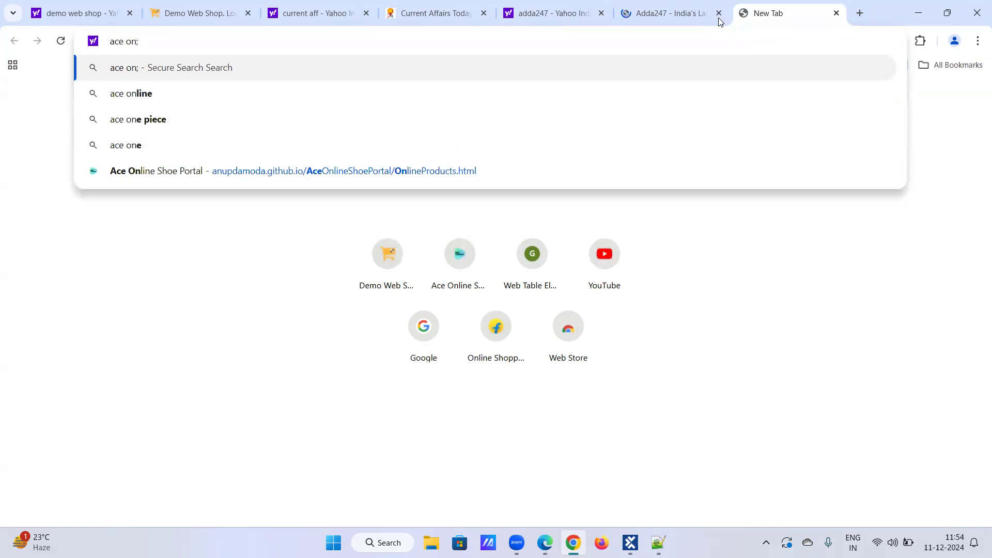
key("BackSpace")
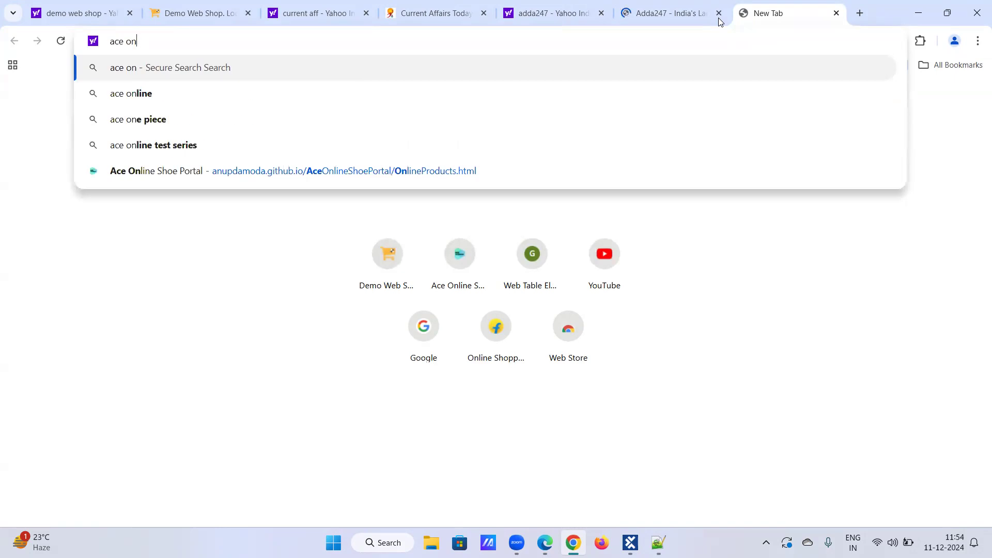
left_click(459, 261)
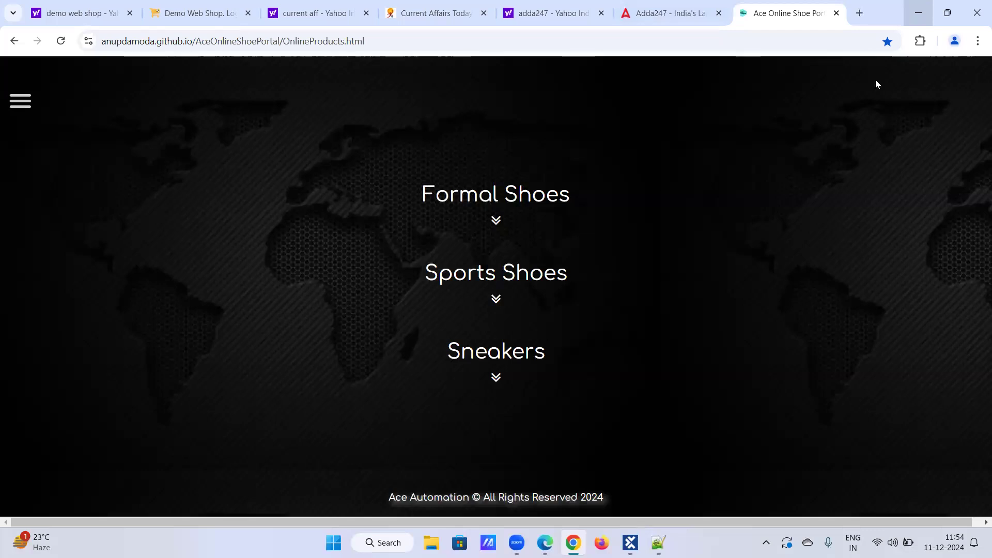
Step: Switch to Tosca Commander and add the TBox Start Program module from Process Operations to the Precondition folder of Register a user_Best Practices
left_click(631, 543)
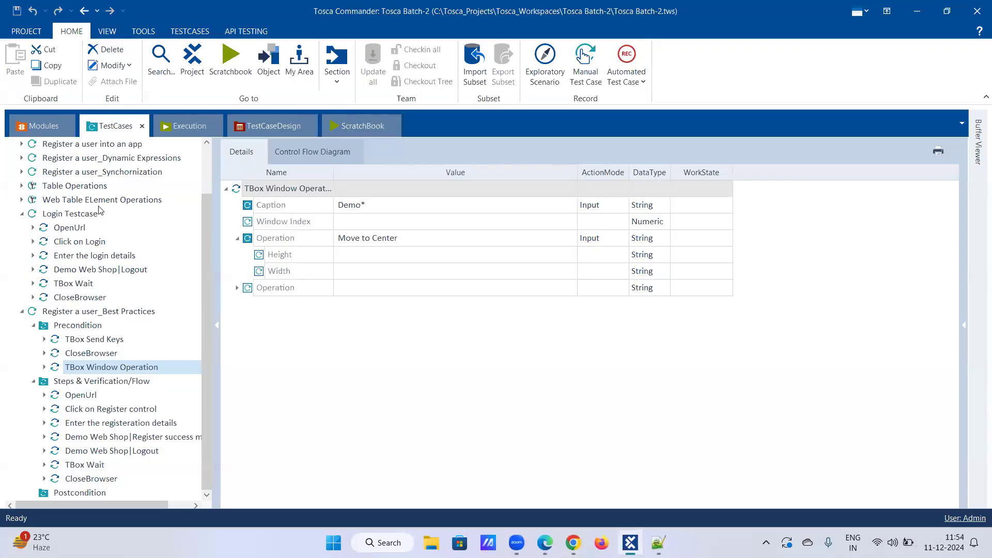
left_click(45, 128)
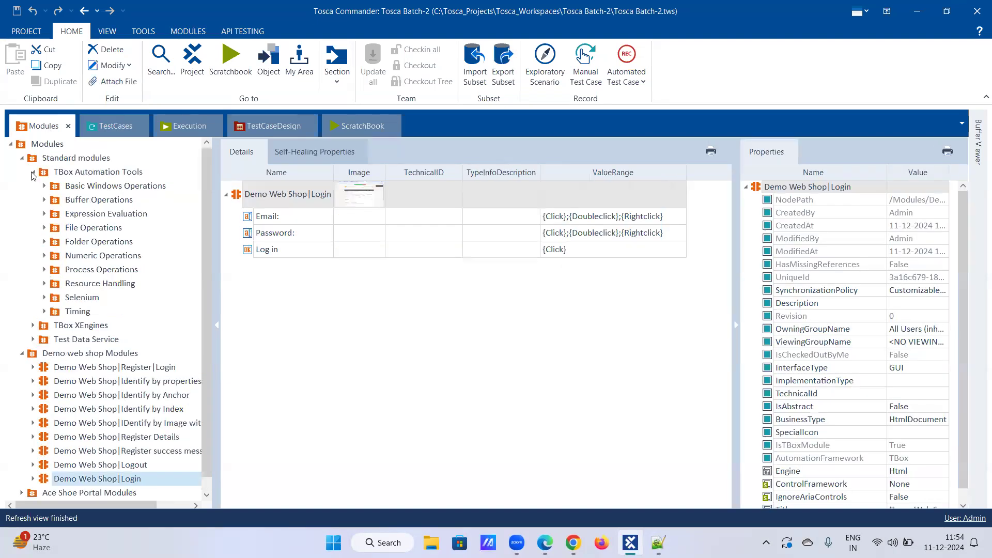
left_click(22, 157)
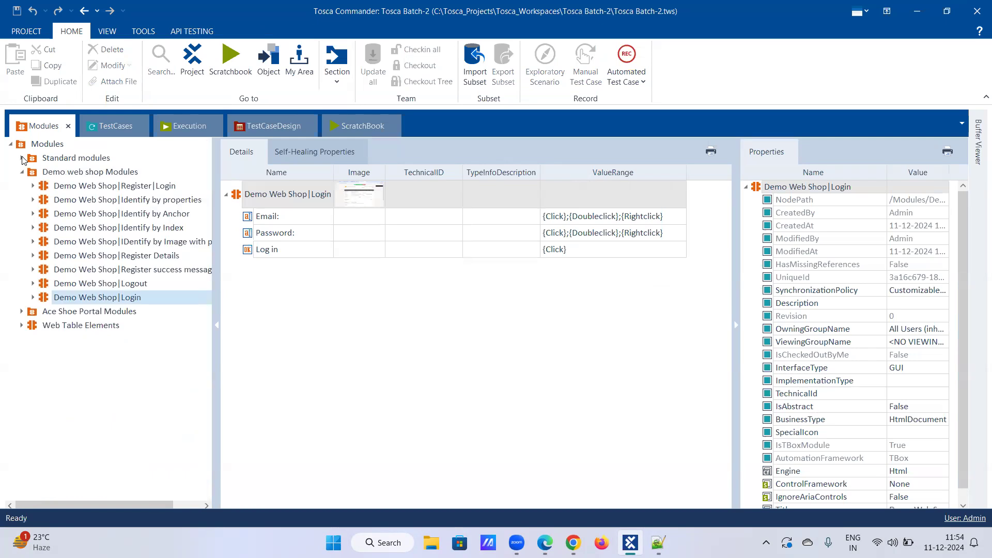
left_click(22, 158)
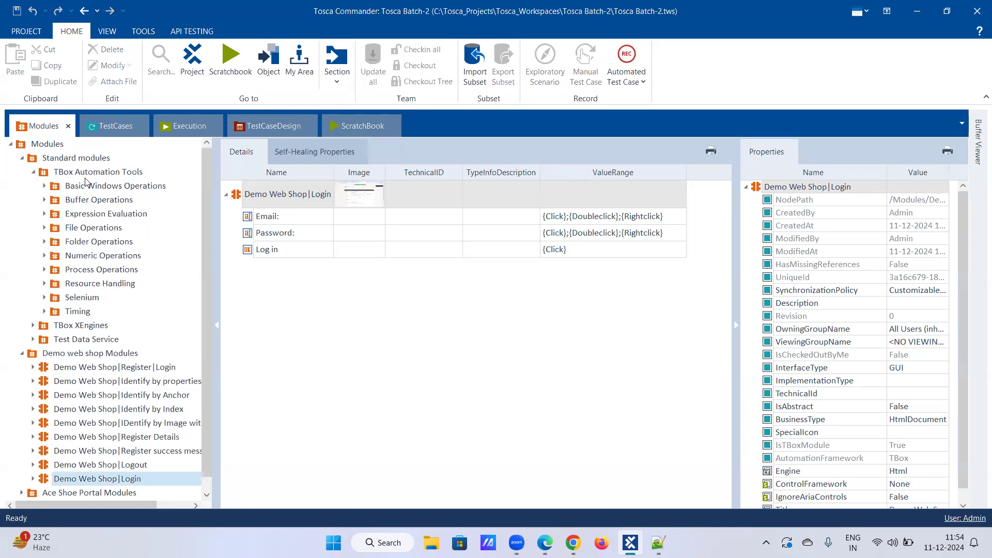
left_click(45, 269)
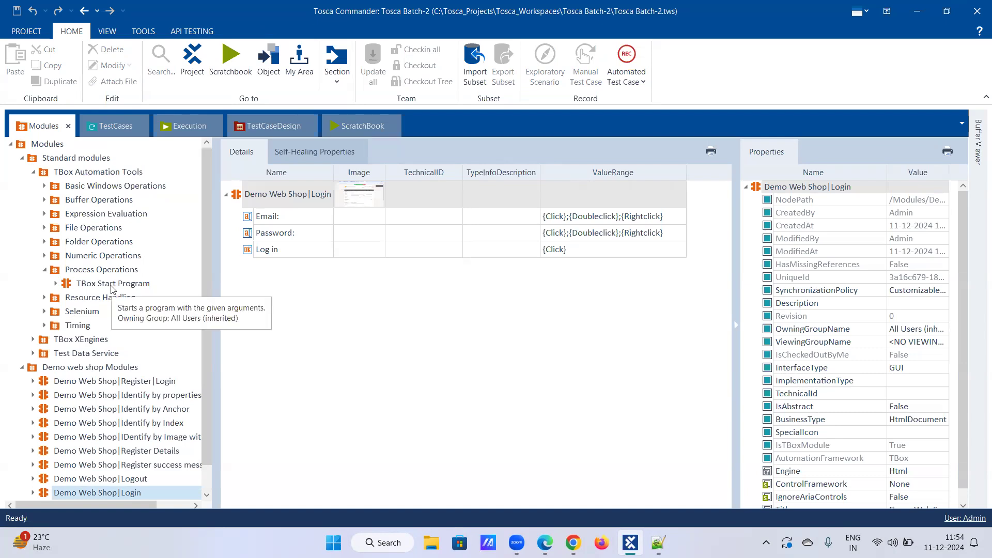
left_click_drag(112, 288, 67, 330)
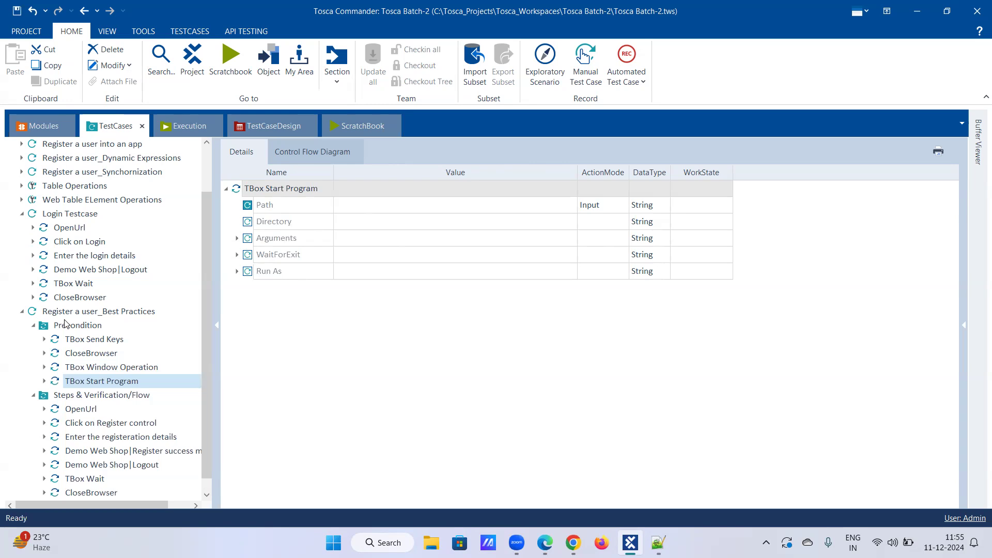
Step: Disable the CloseBrowser and TBox Window Operation steps in the Precondition folder
scroll(112, 371, "down", 1)
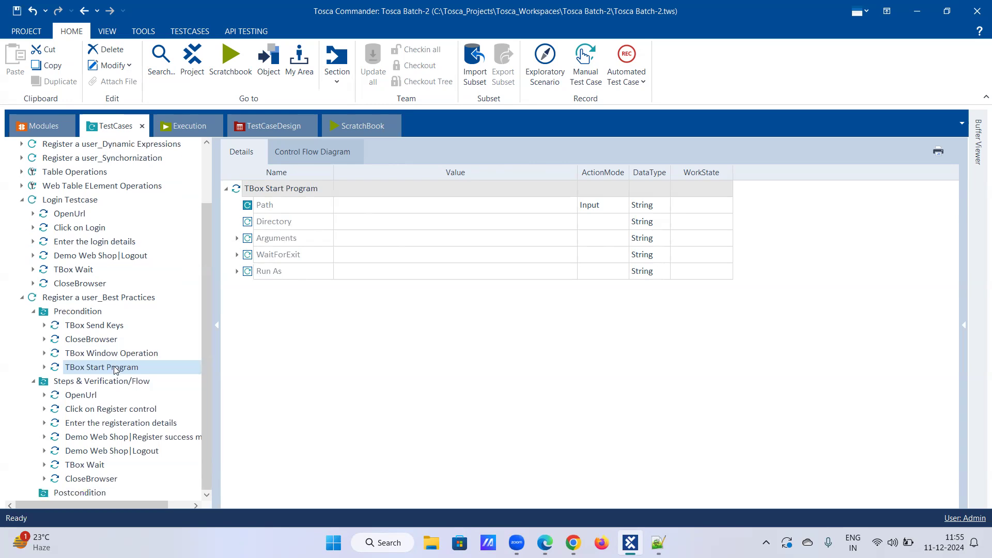
left_click(101, 341)
right_click(100, 341)
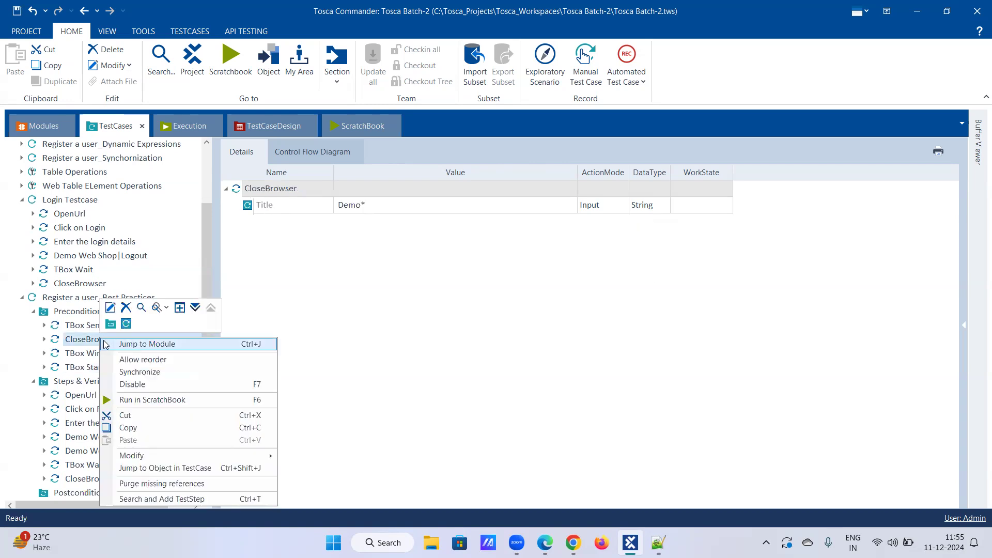
left_click(118, 383)
left_click(440, 287)
right_click(123, 356)
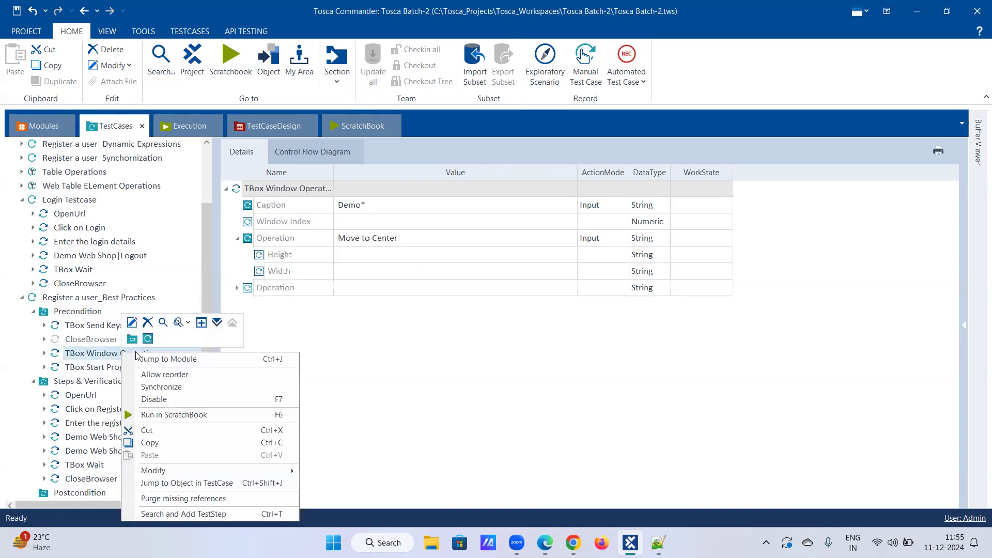
left_click(158, 401)
left_click(440, 286)
Step: Set the Path value of the TBox Start Program step to cmd
left_click(114, 368)
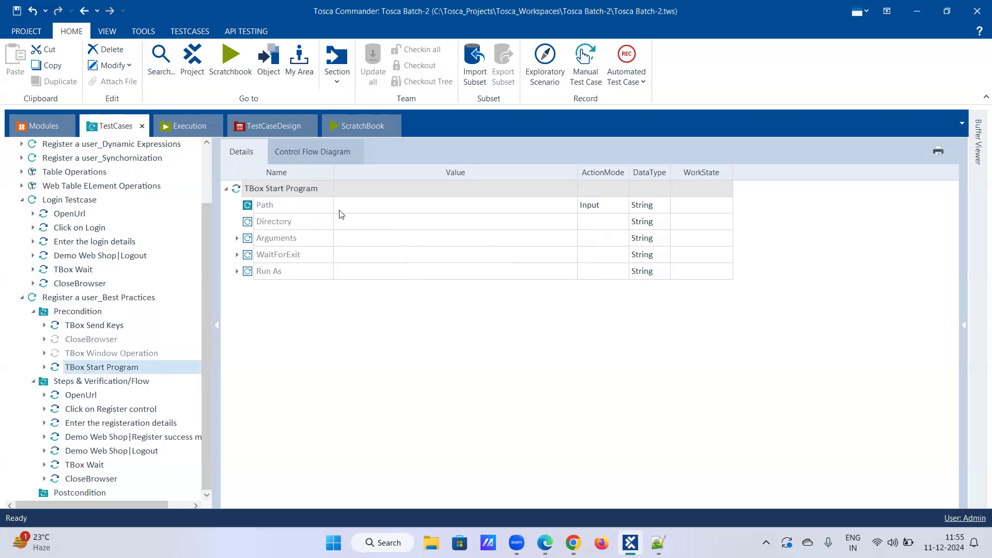
left_click(358, 205)
left_click(387, 206)
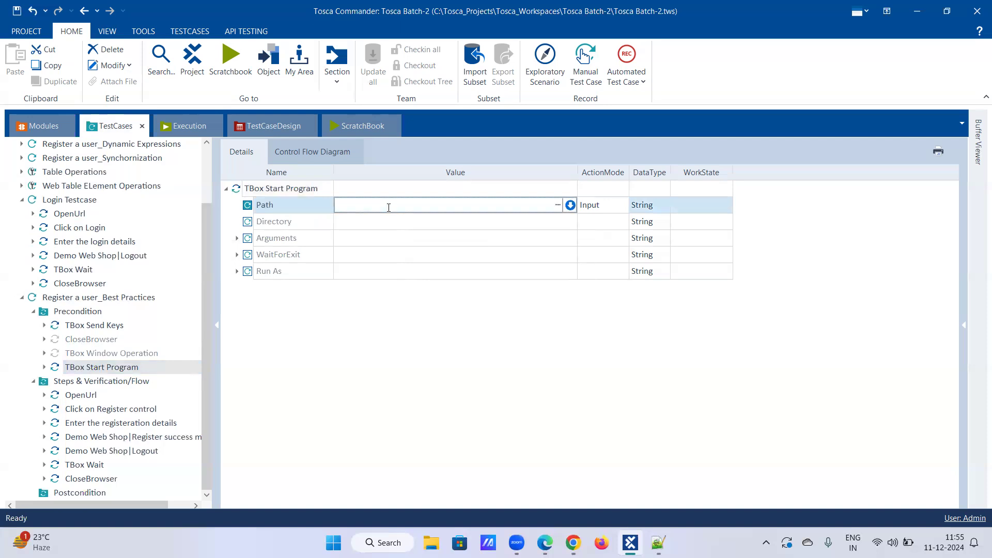
left_click(395, 214)
double_click(395, 207)
type("cmd")
key("Return")
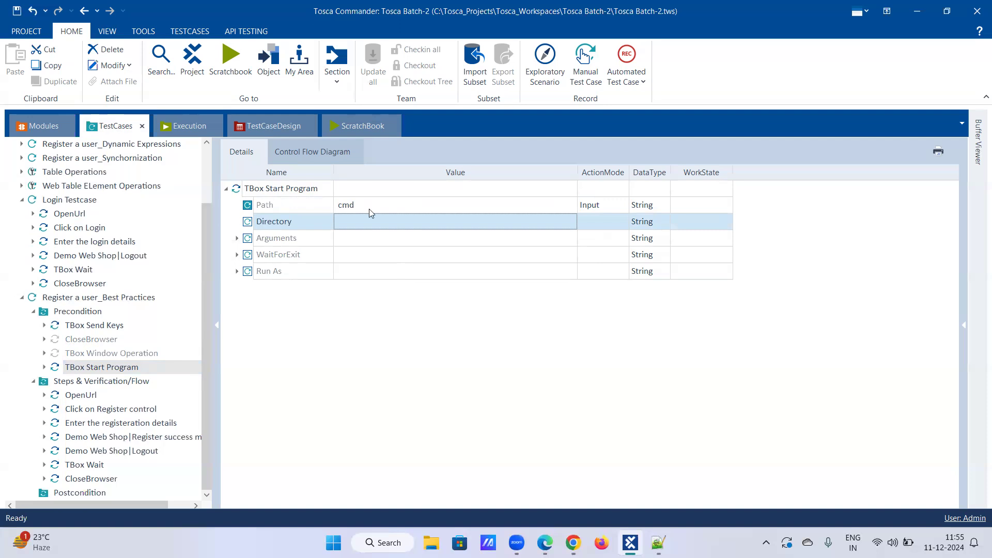
Step: Replace the Path value of the TBox Start Program step with taskkill
left_click(370, 208)
key("BackSpace")
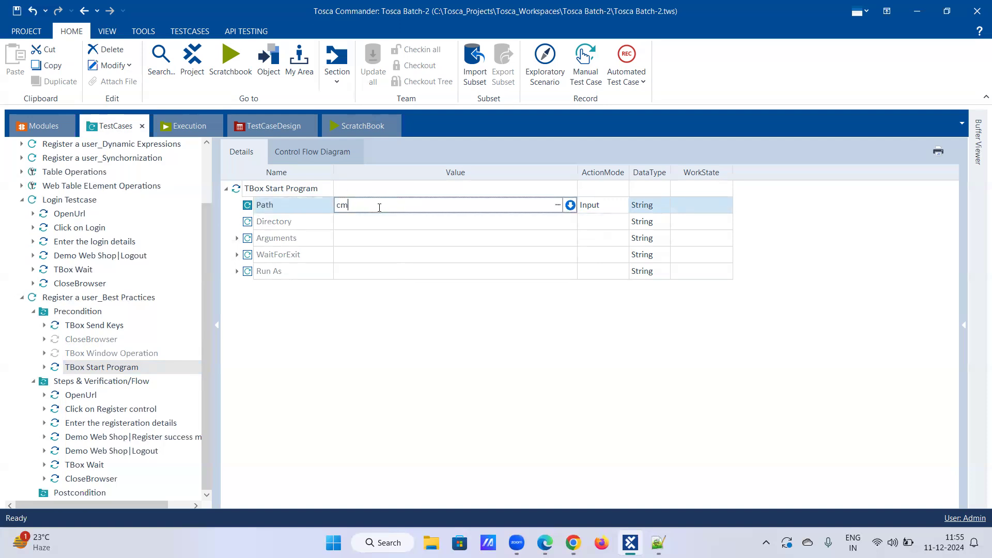
key("BackSpace")
key("BackSpace")
type("taskkill")
key("Return")
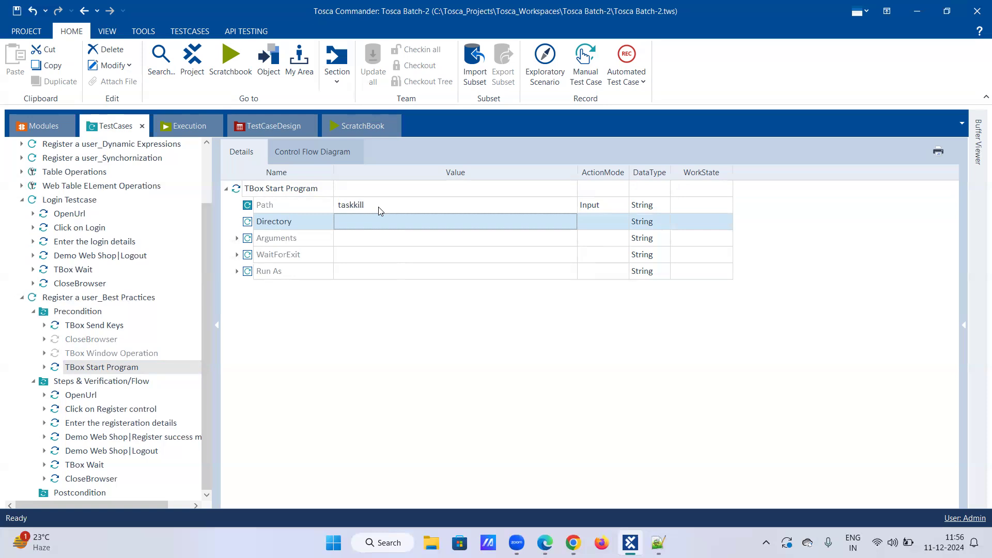
Step: Add the arguments /f, /im and chrome.exe to the TBox Start Program step
left_click(237, 238)
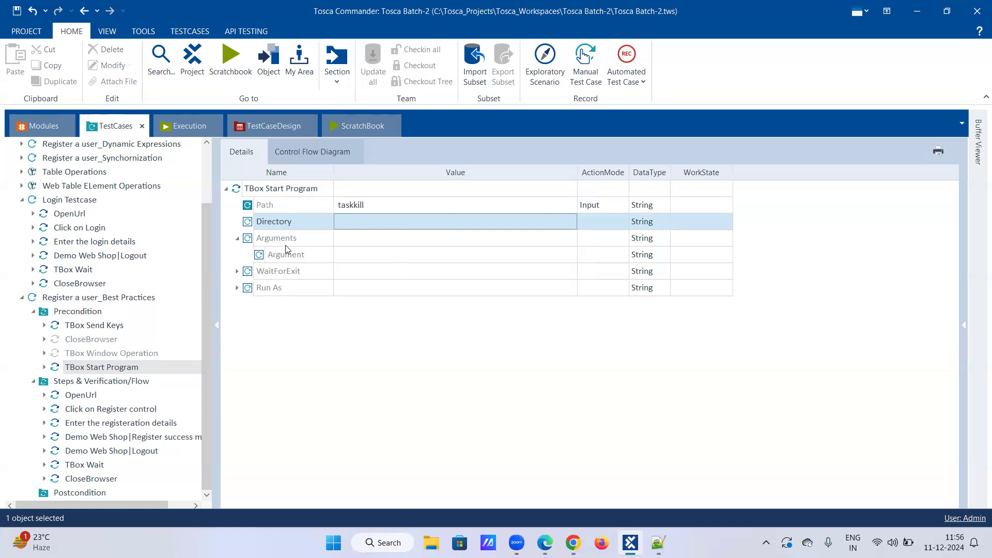
left_click(390, 264)
left_click(377, 268)
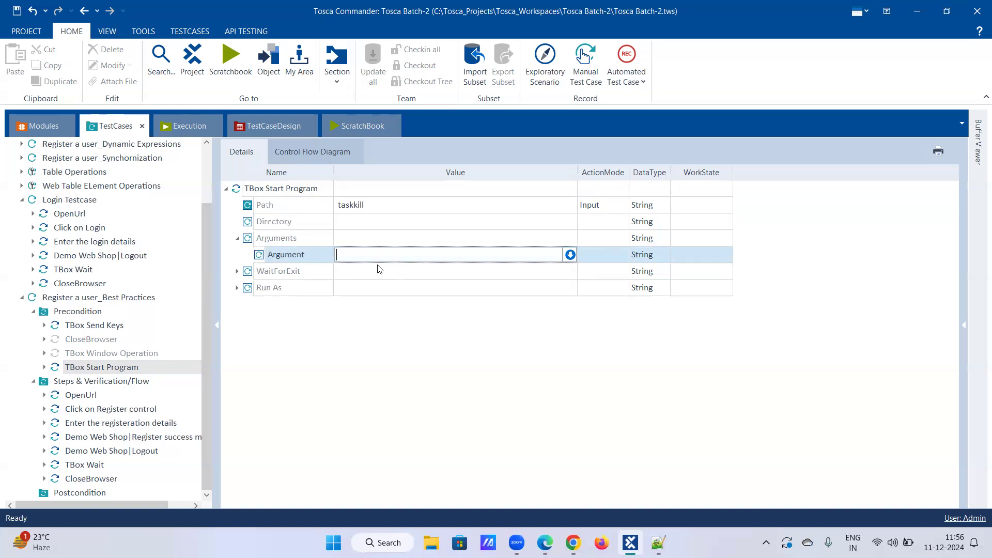
type("/f")
key("Return")
type("/im")
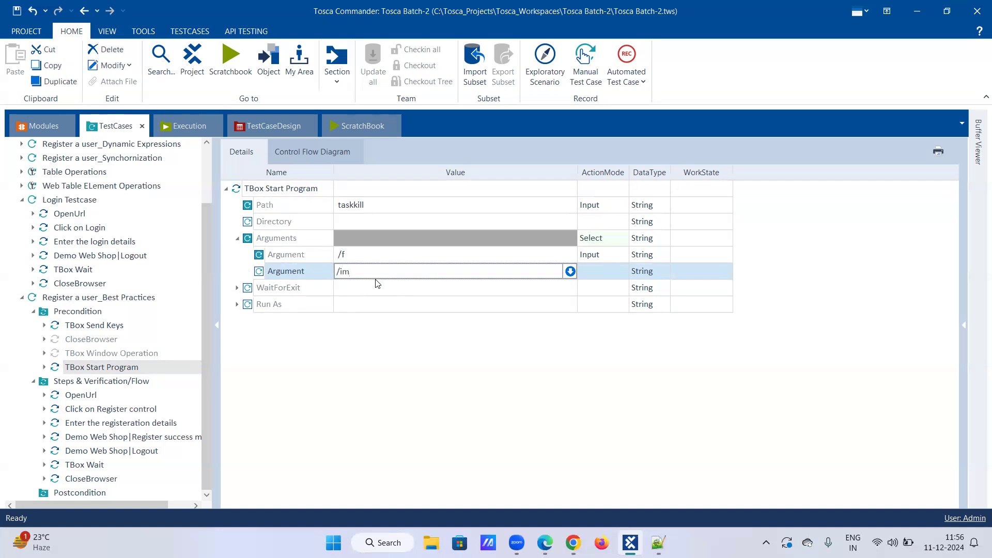
key("Return")
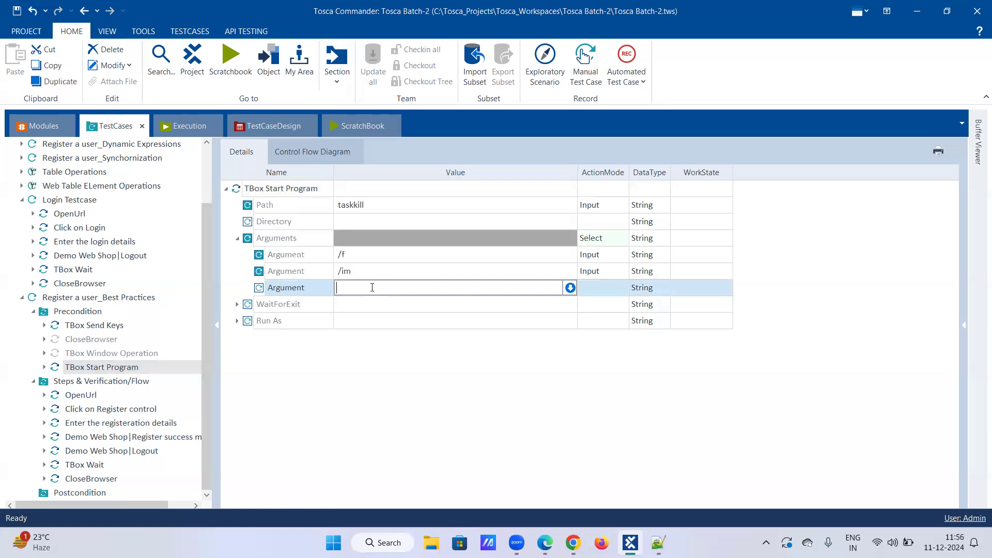
type("chrome.exe")
left_click(376, 306)
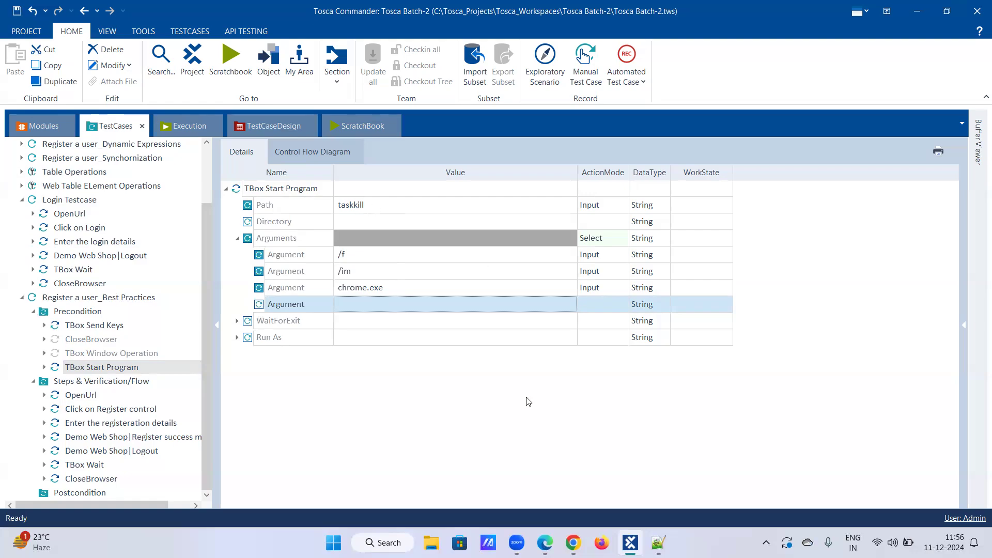
Step: Switch to Chrome and look through the open browser tabs, including the current affairs and adda247 pages
left_click(574, 543)
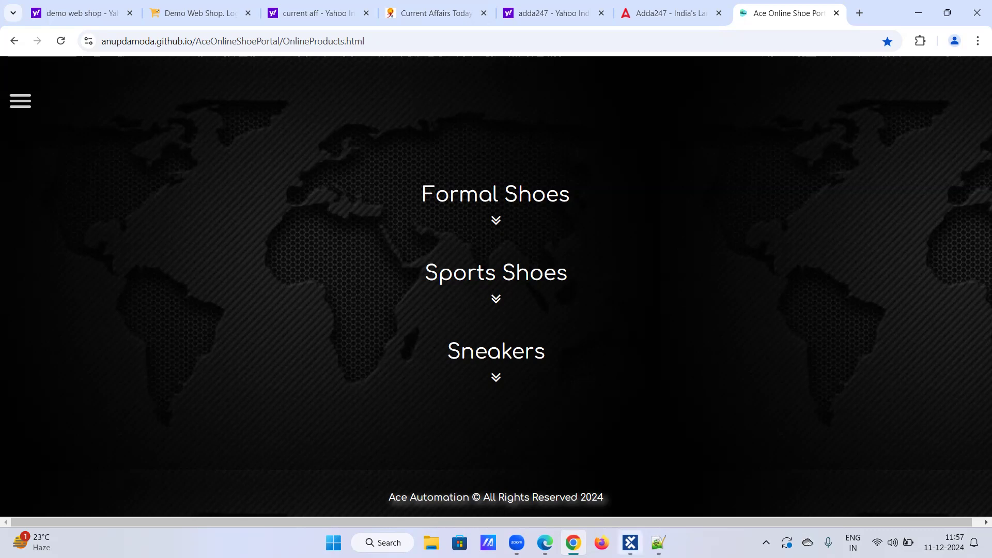
left_click(631, 543)
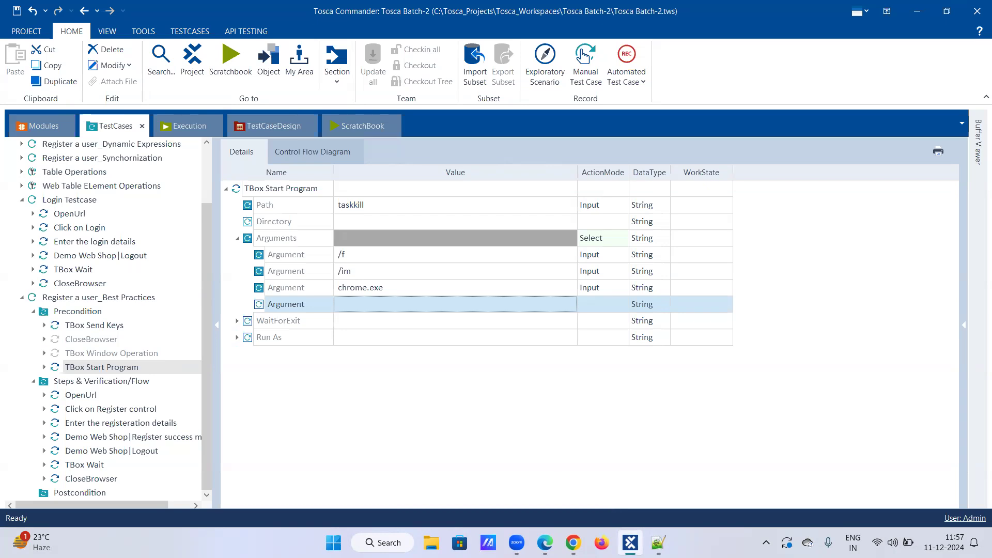
left_click(630, 543)
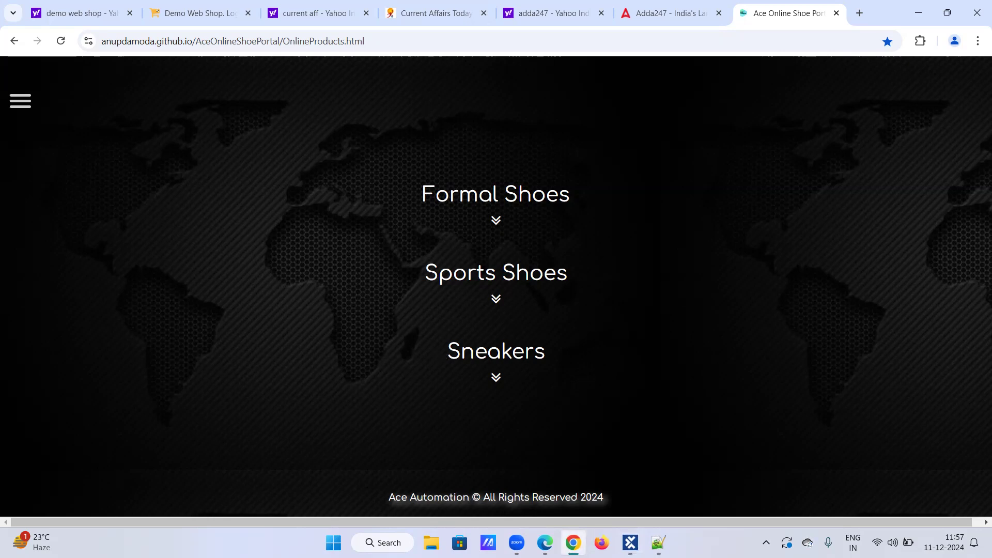
left_click(573, 542)
left_click(573, 543)
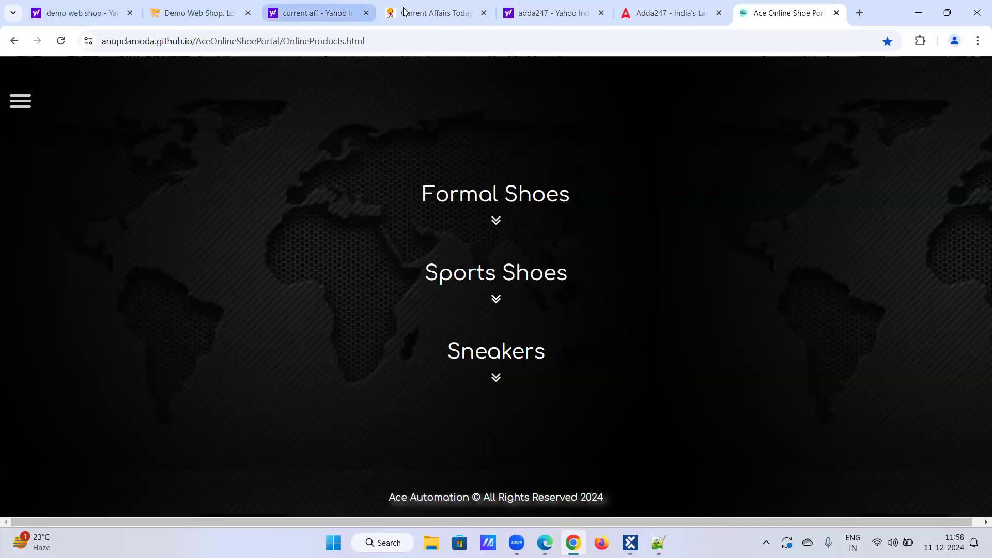
mouse_move(412, 13)
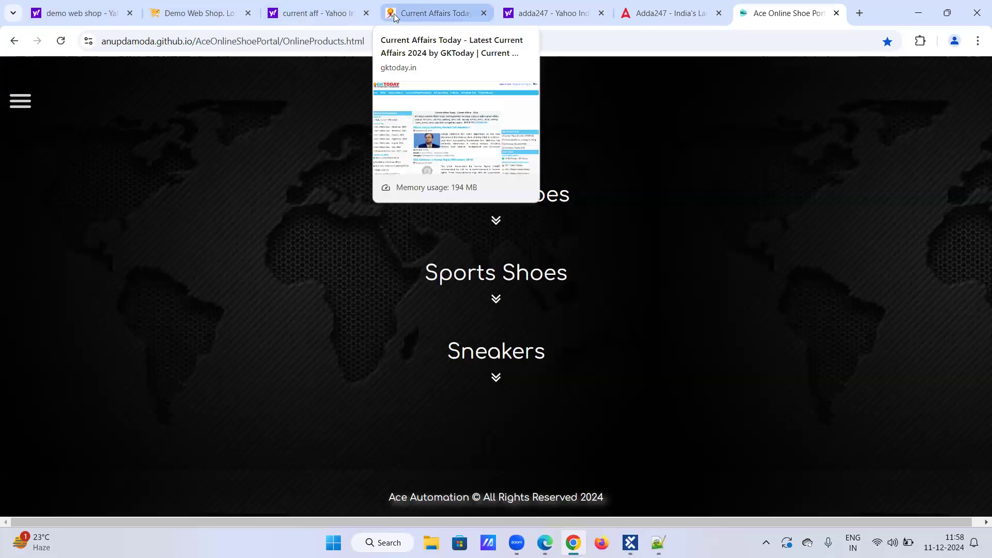
mouse_move(194, 16)
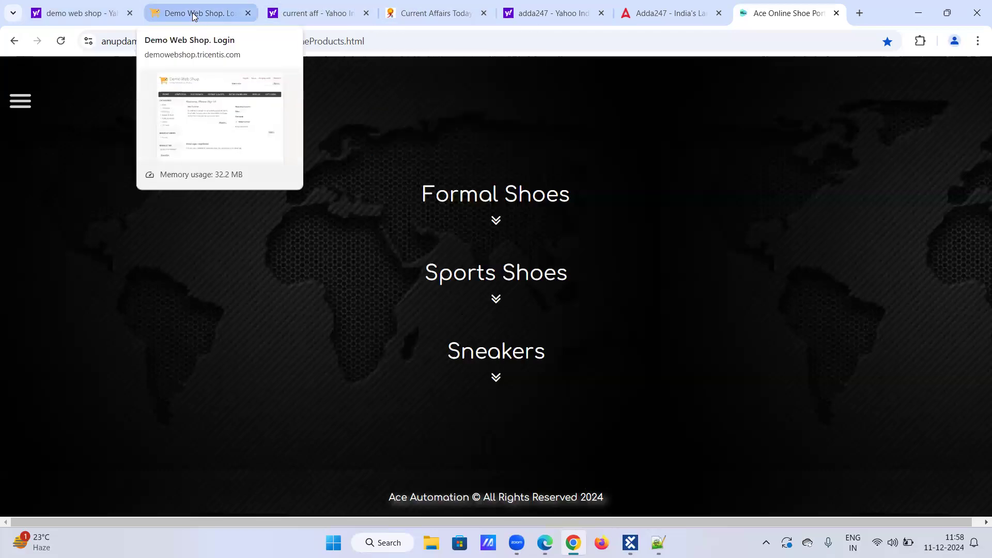
left_click(353, 10)
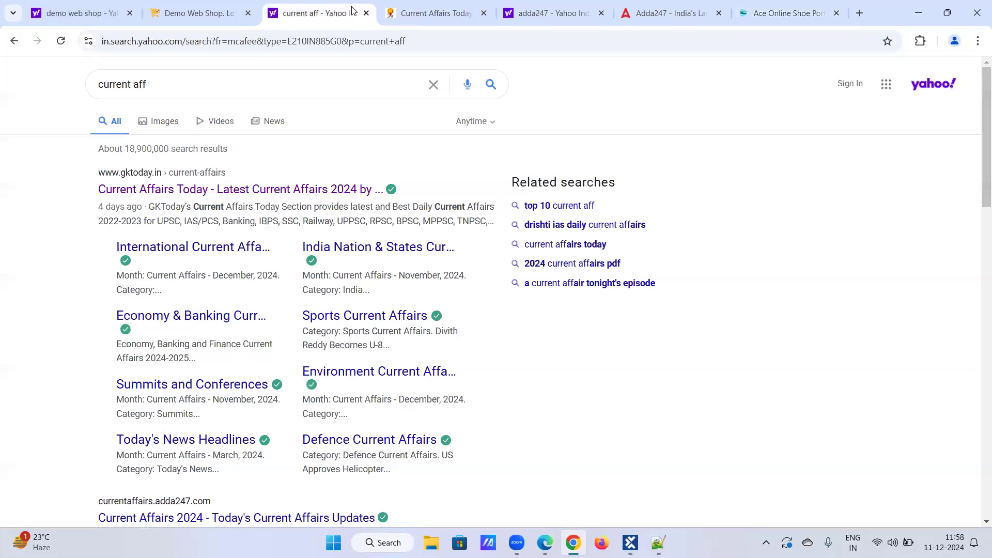
left_click(407, 11)
left_click(594, 11)
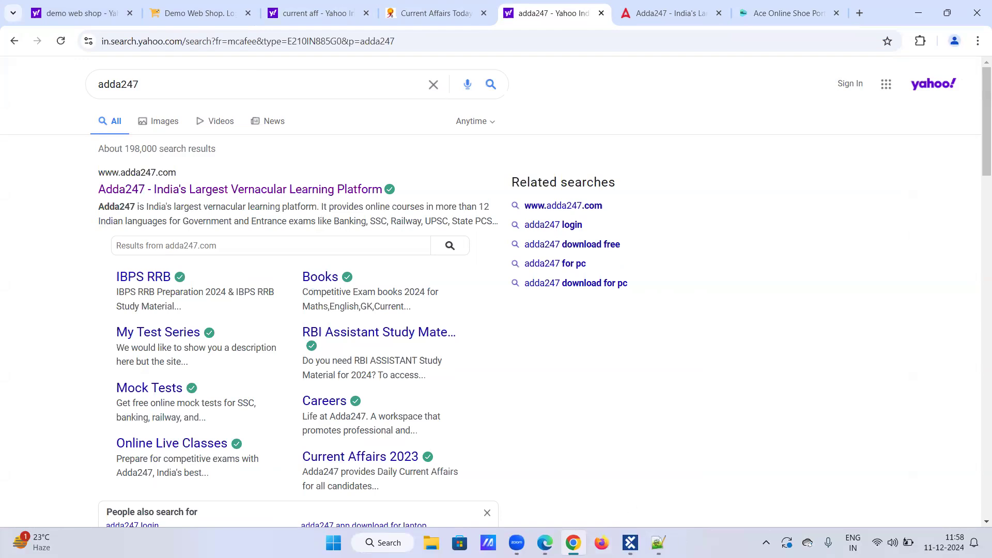
Step: Switch back to Tosca Commander, run the Precondition's TBox Start Program step in ScratchBook, and return to the test cases
left_click(630, 543)
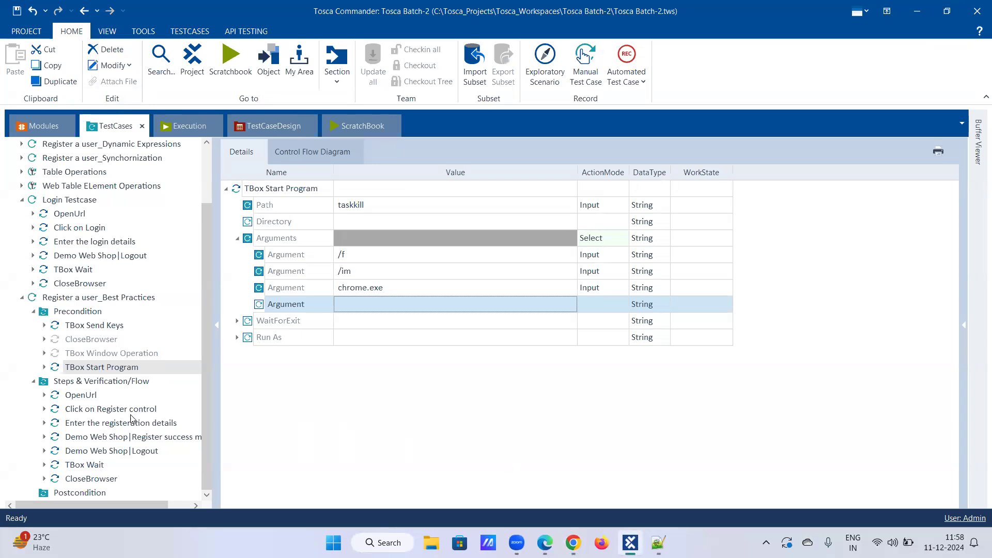
right_click(87, 372)
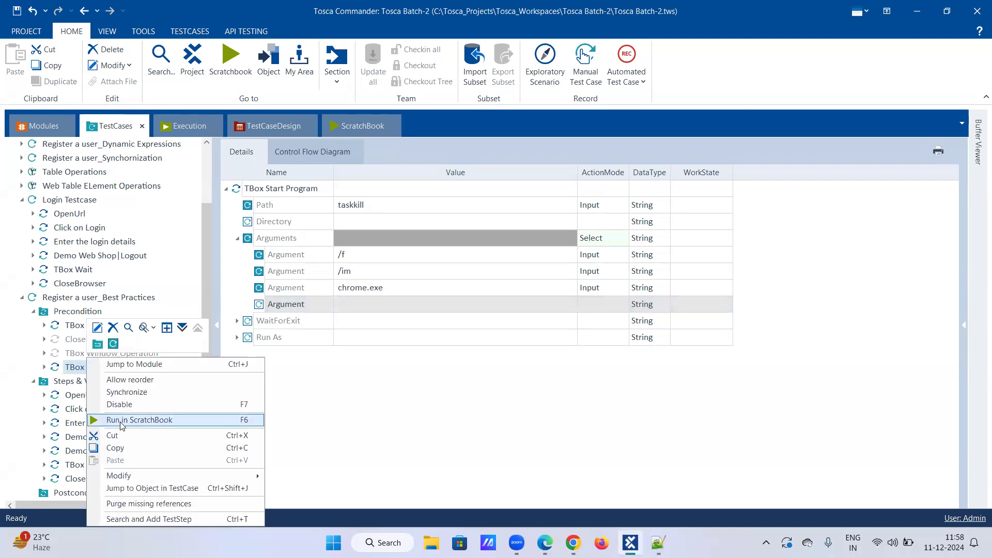
left_click(122, 421)
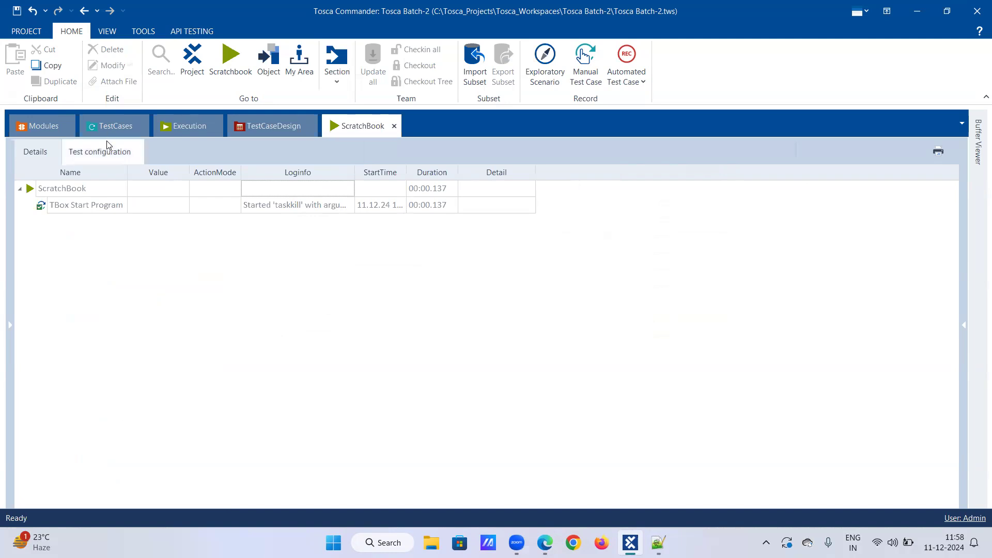
left_click(108, 126)
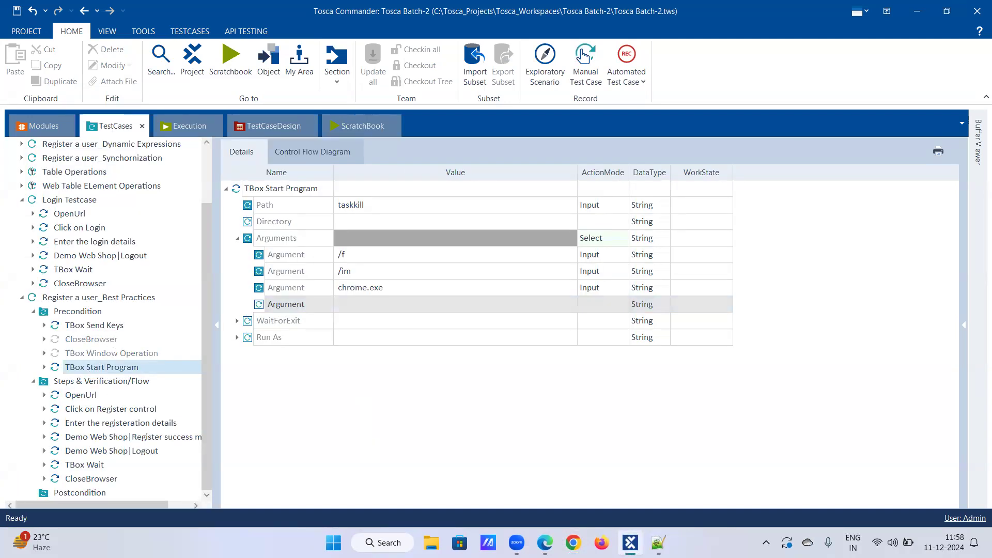
mouse_move(630, 542)
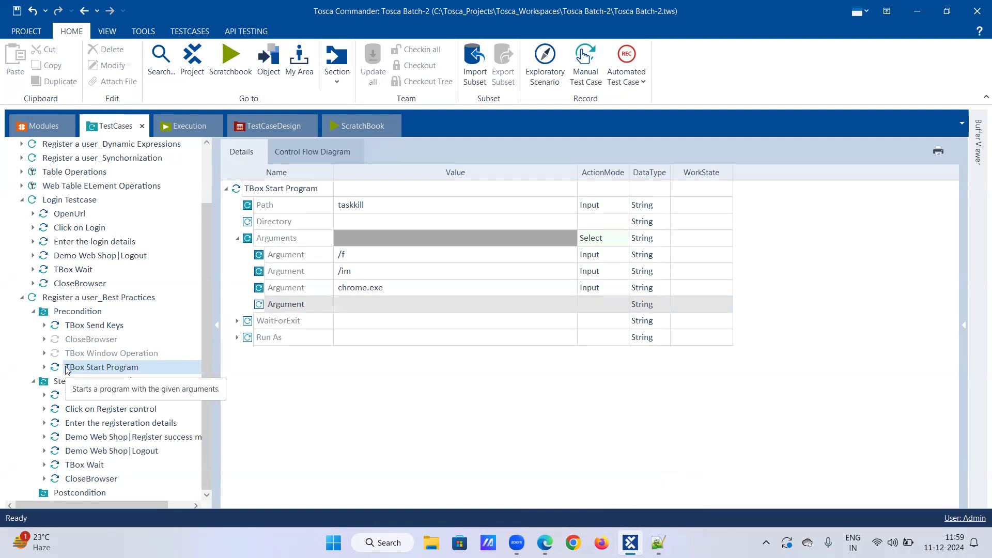
Step: Copy the four Precondition steps into the Postcondition folder of Register a user_Best Practices and expand that folder
left_click(89, 327)
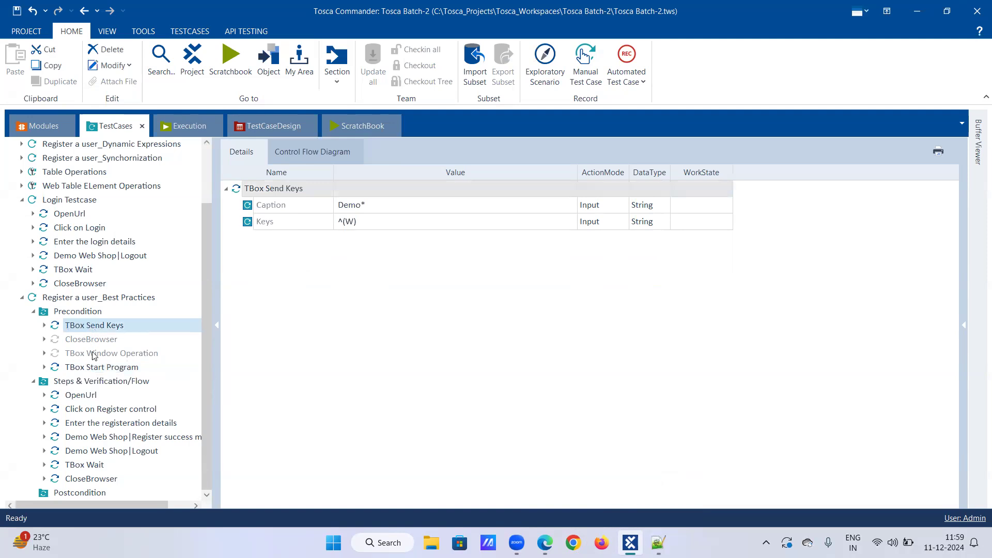
left_click(94, 343, "ctrl")
left_click(95, 356, "ctrl")
left_click(96, 369, "ctrl")
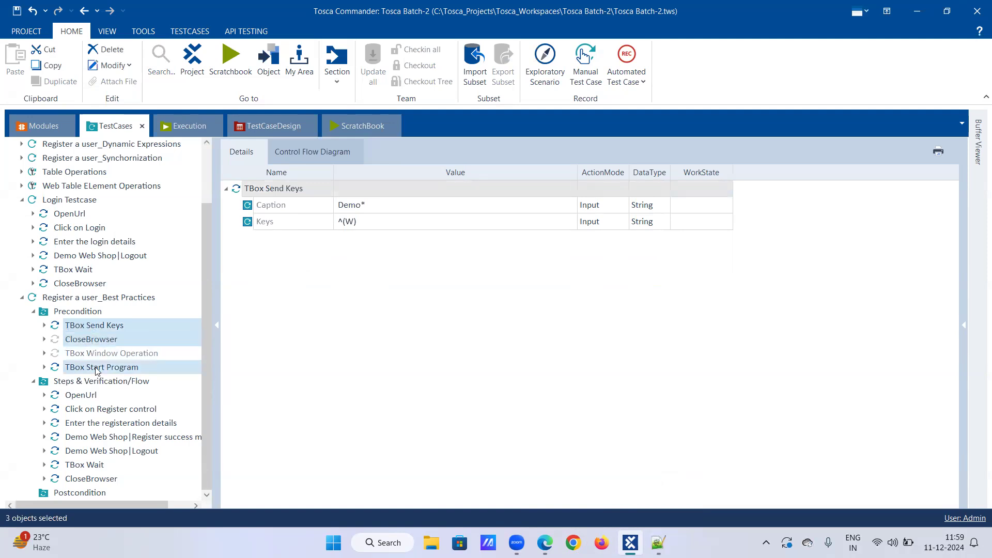
left_click(98, 357, "ctrl")
right_click(98, 356)
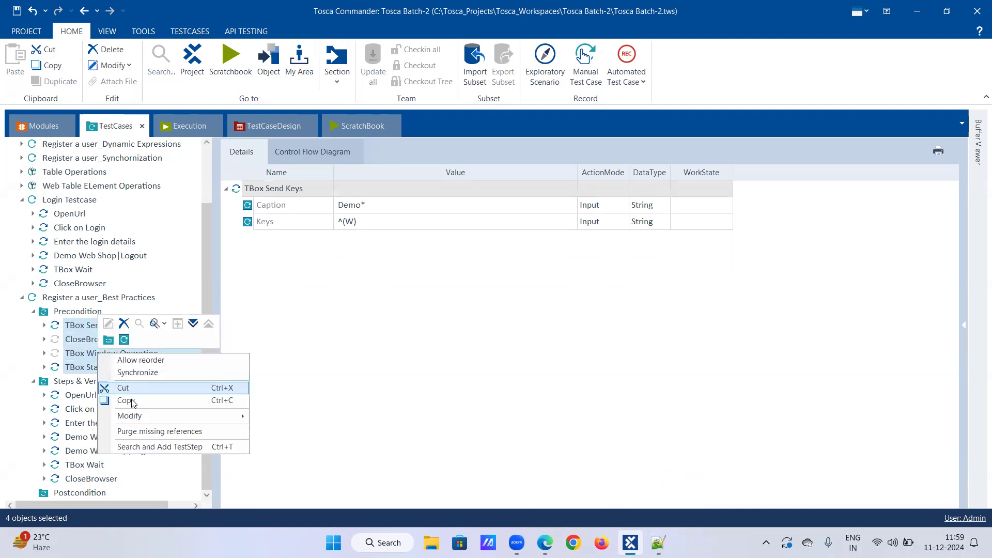
left_click(132, 398)
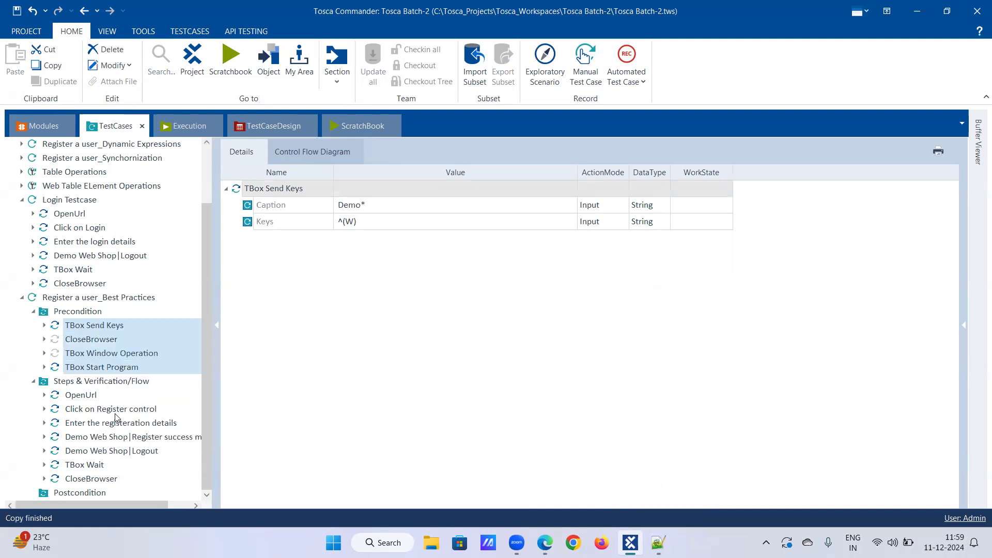
right_click(92, 492)
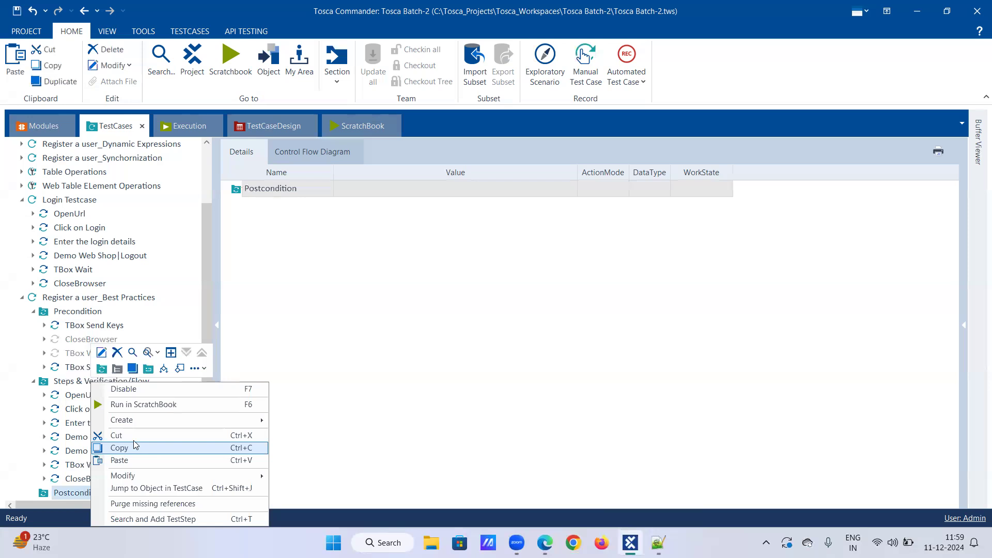
left_click(135, 460)
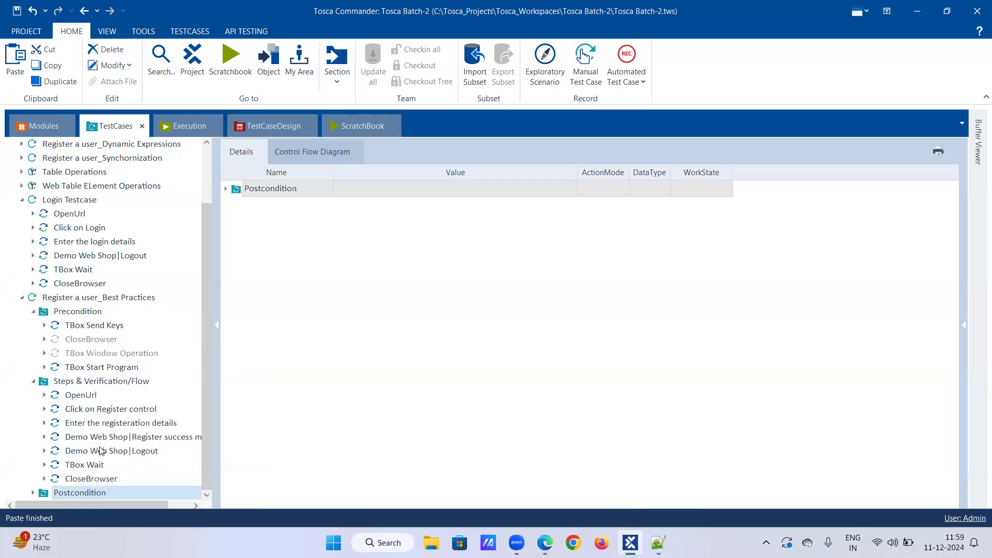
left_click(34, 492)
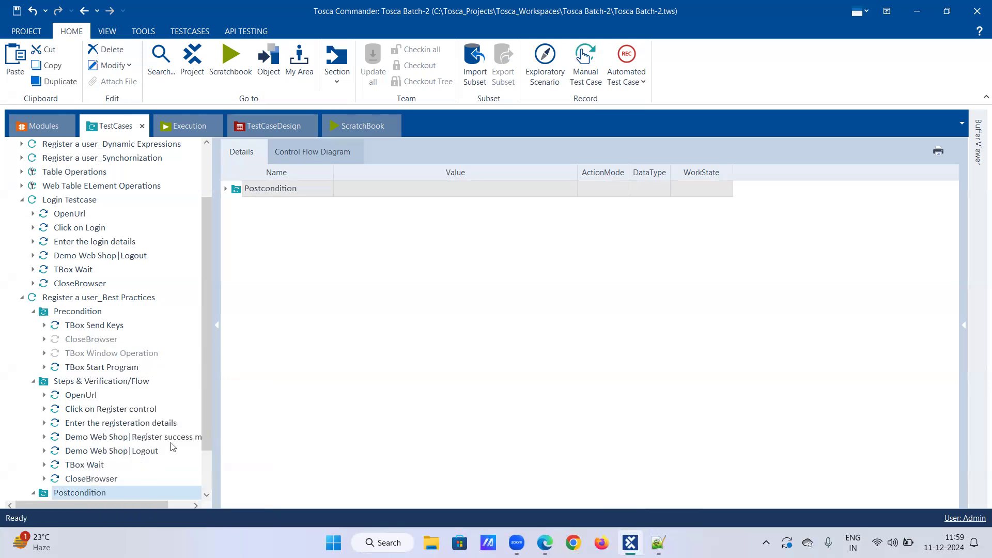
scroll(204, 445, "down", 1)
scroll(206, 455, "down", 1)
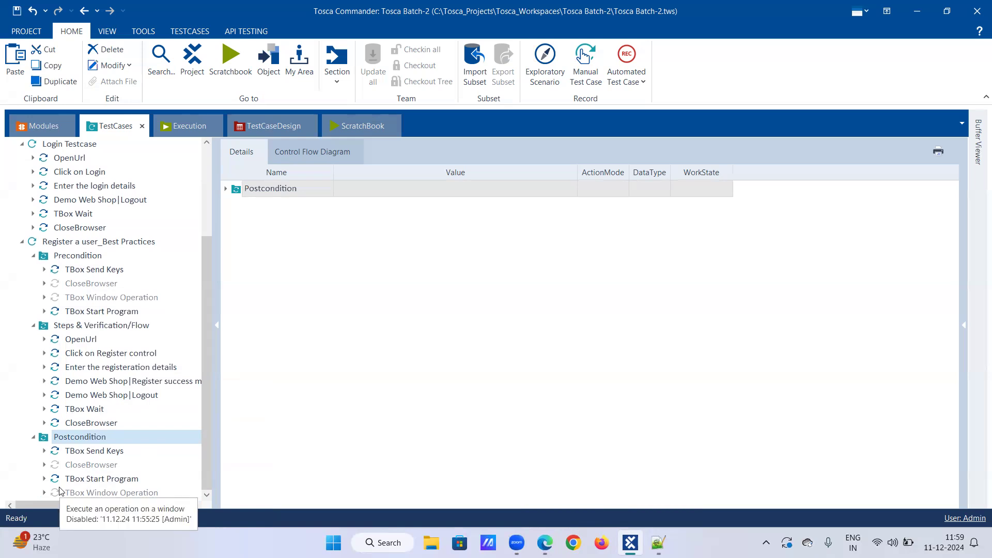
Step: Disable the TBox Send Keys step in the Postcondition folder
right_click(82, 457)
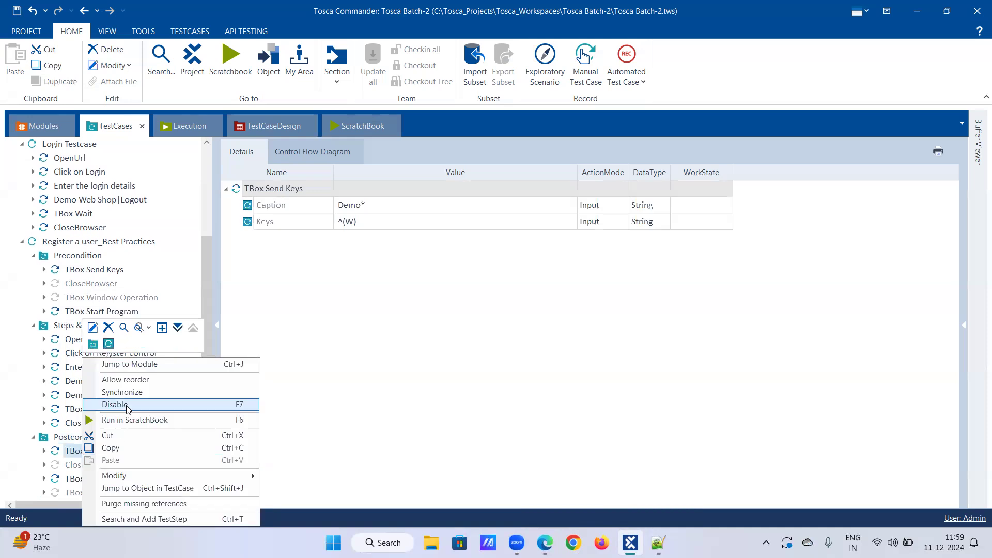
left_click(126, 405)
left_click(440, 285)
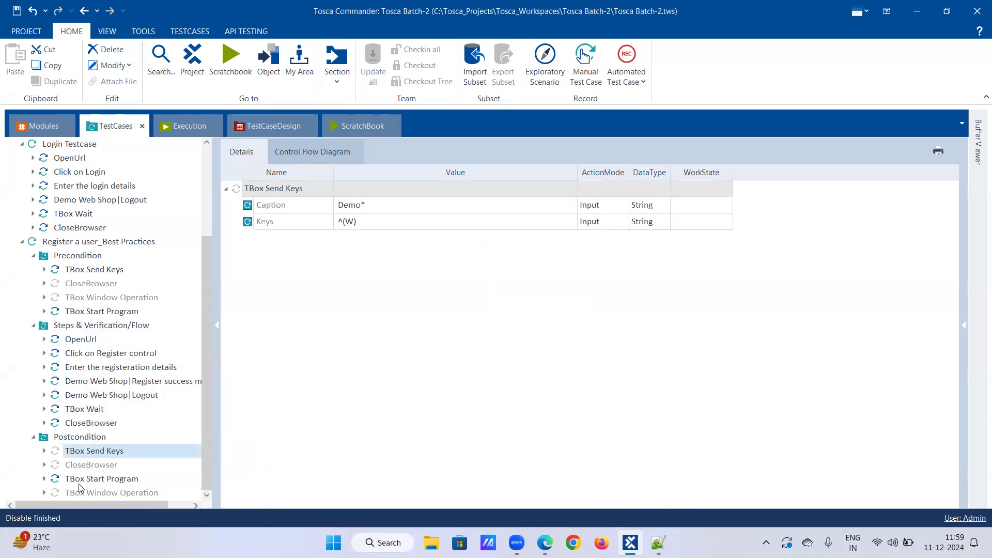
left_click(163, 469)
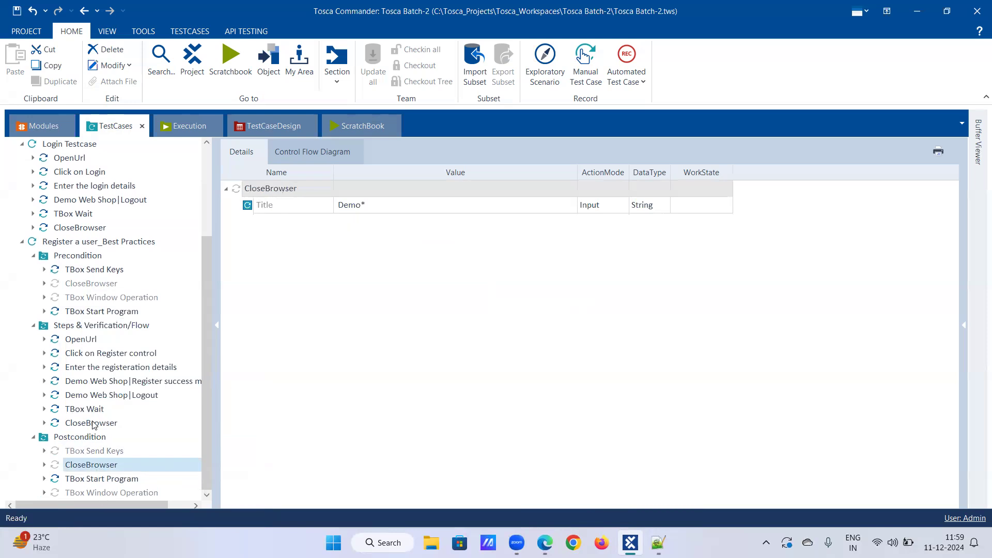
Step: Copy the Postcondition's TBox Start Program step into the Steps & Verification/Flow folder
left_click(108, 480)
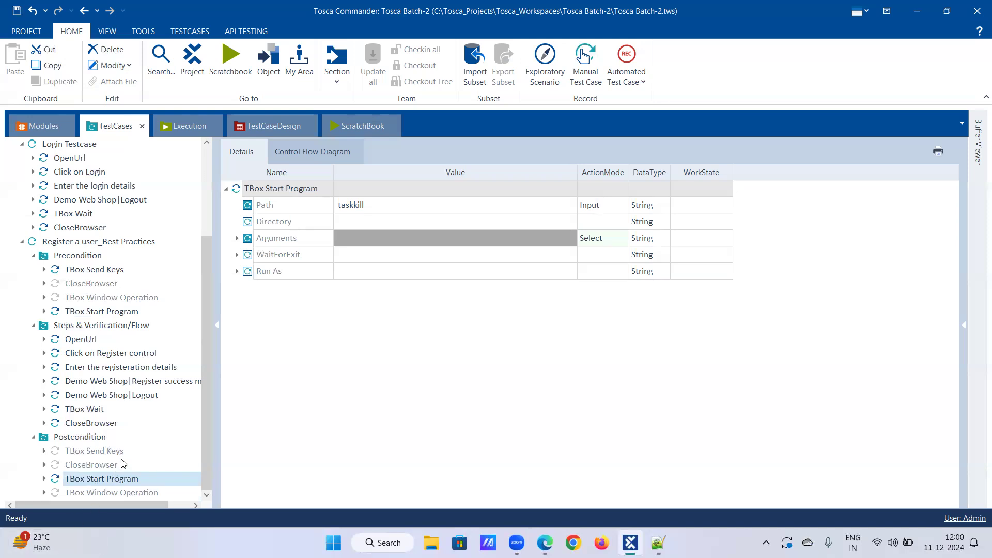
right_click(97, 484)
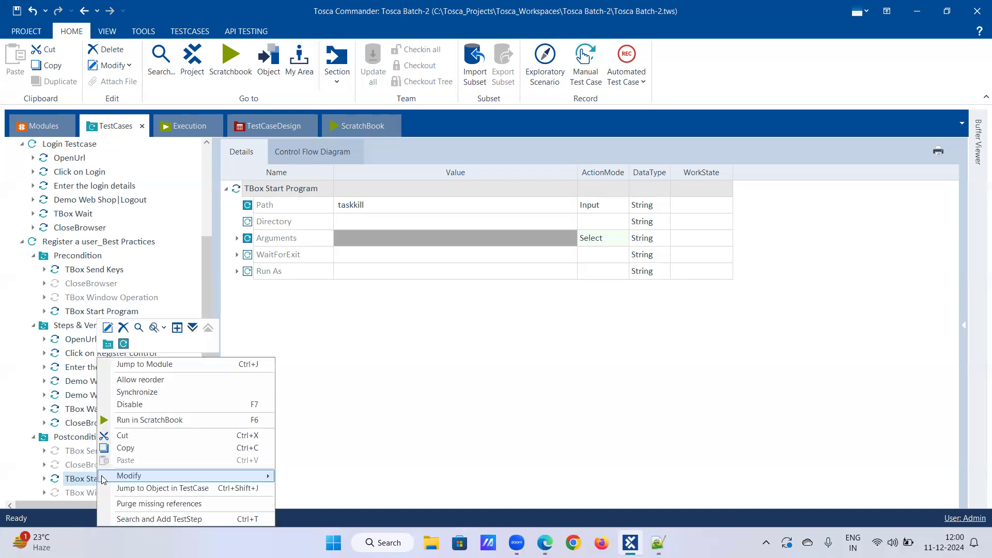
left_click(129, 453)
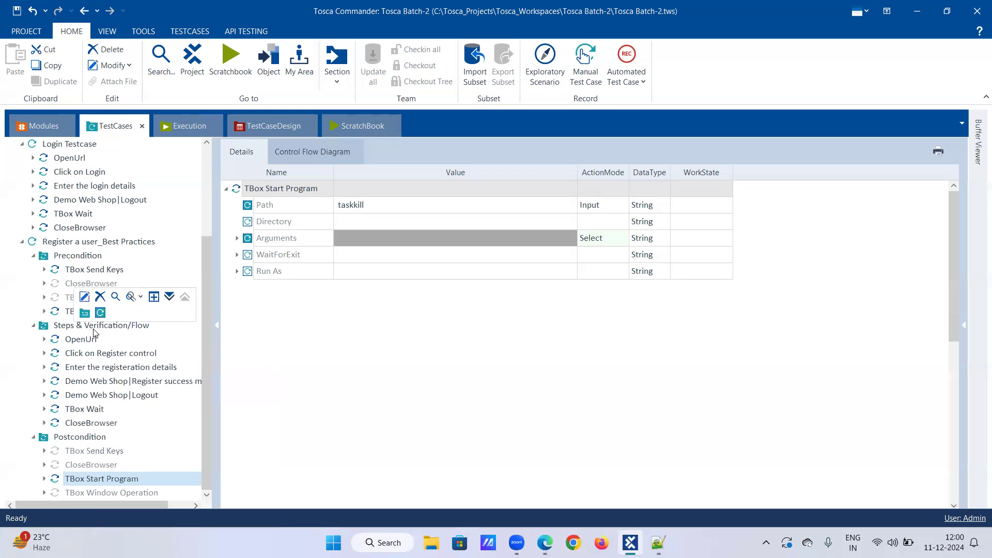
right_click(76, 330)
left_click(103, 405)
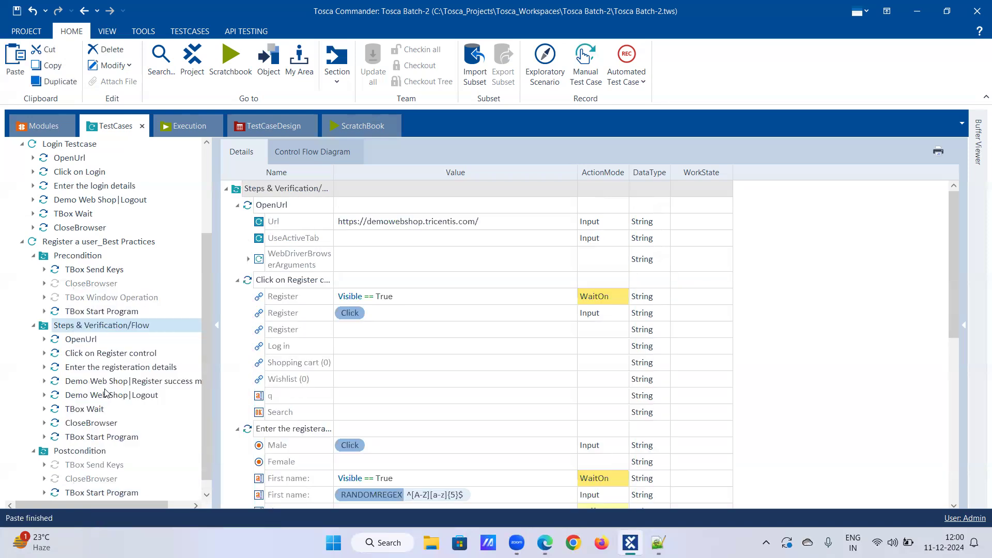
Step: Move the TBox Start Program step in Steps & Verification/Flow directly below OpenUrl
left_click(96, 439)
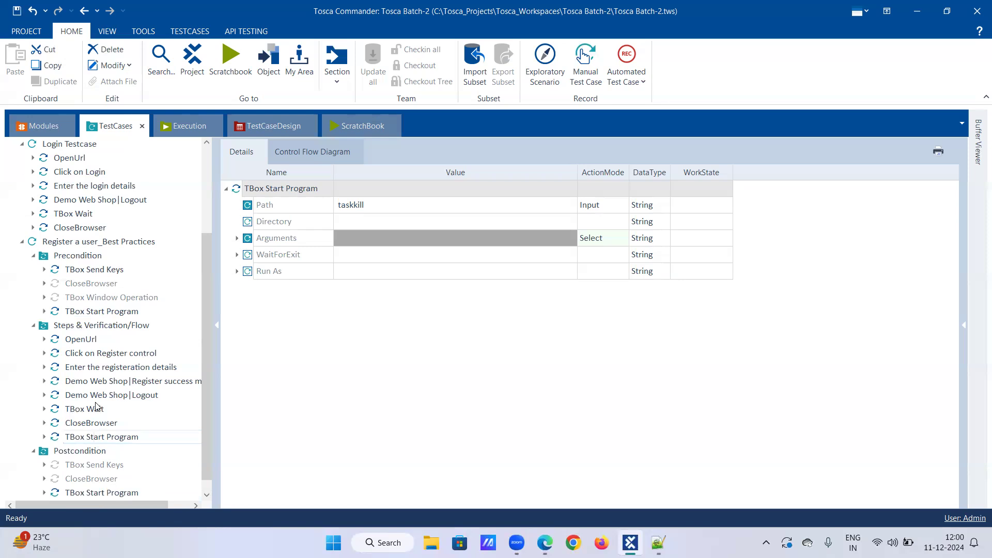
left_click(153, 451)
left_click(153, 437)
left_click(153, 436)
left_click_drag(103, 437, 124, 352)
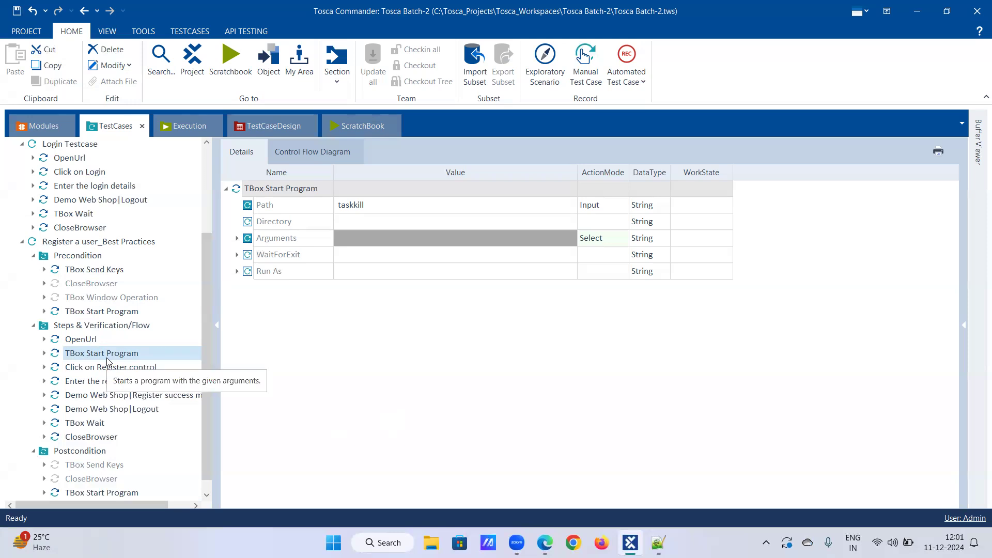
Step: Clear the Path value and delete the Arguments entries of the TBox Start Program step in Steps & Verification/Flow
left_click(389, 205)
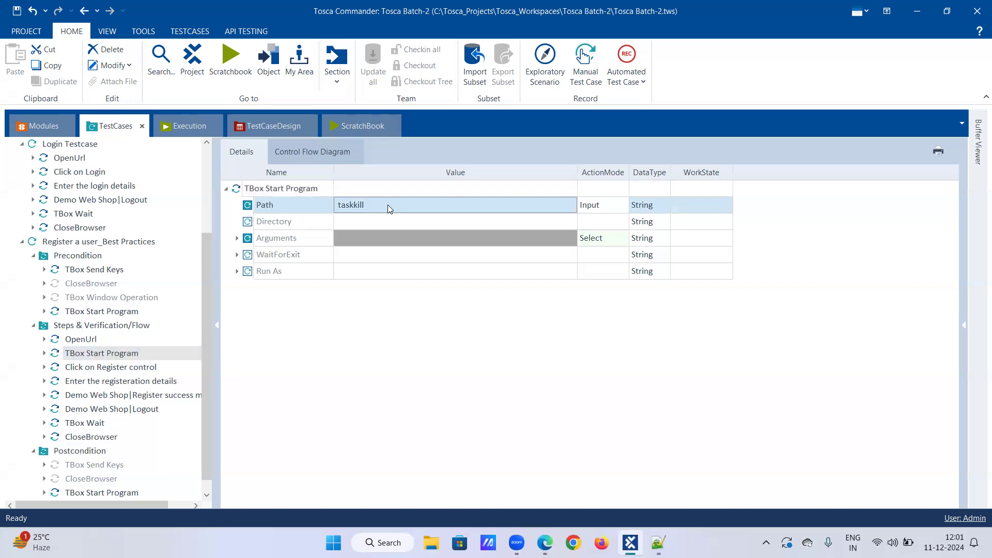
right_click(388, 205)
left_click(412, 172)
left_click(389, 239)
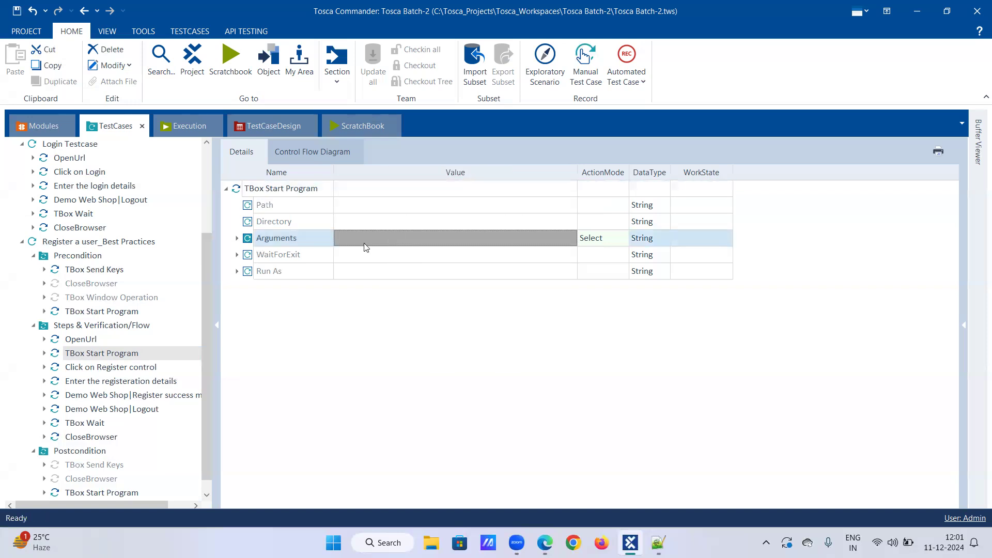
left_click(238, 239)
right_click(320, 233)
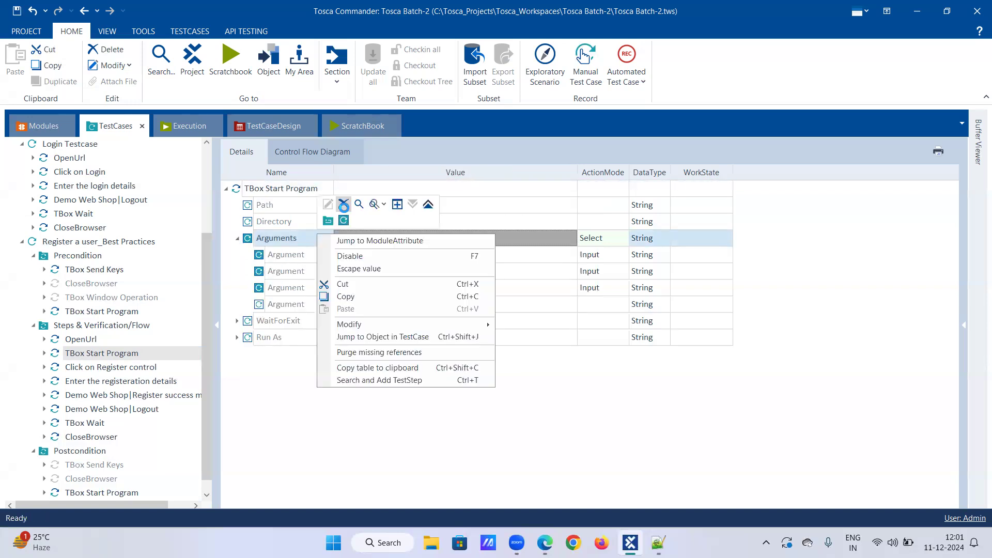
left_click(344, 203)
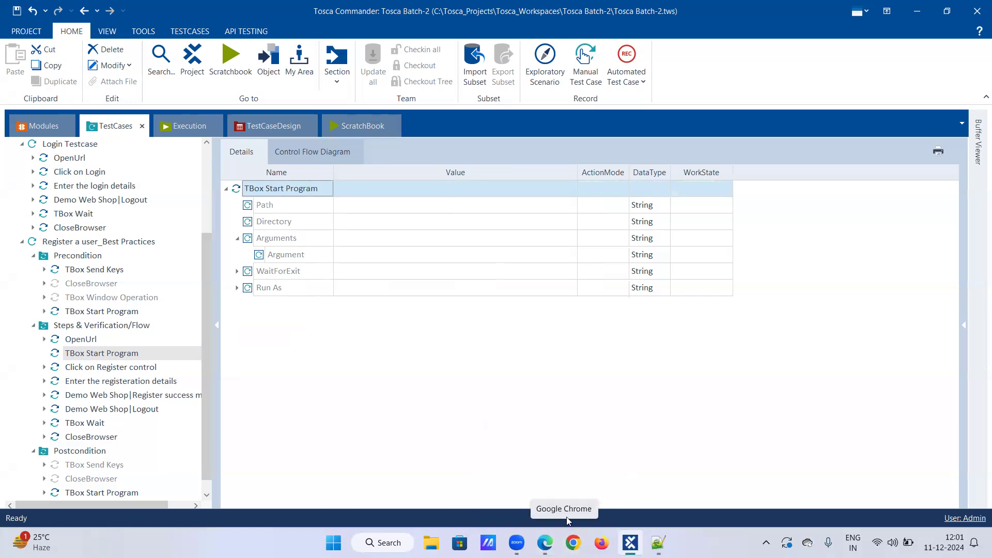
Step: Switch to File Explorer and open the Program Files (x86) folder on the C: drive
left_click(431, 543)
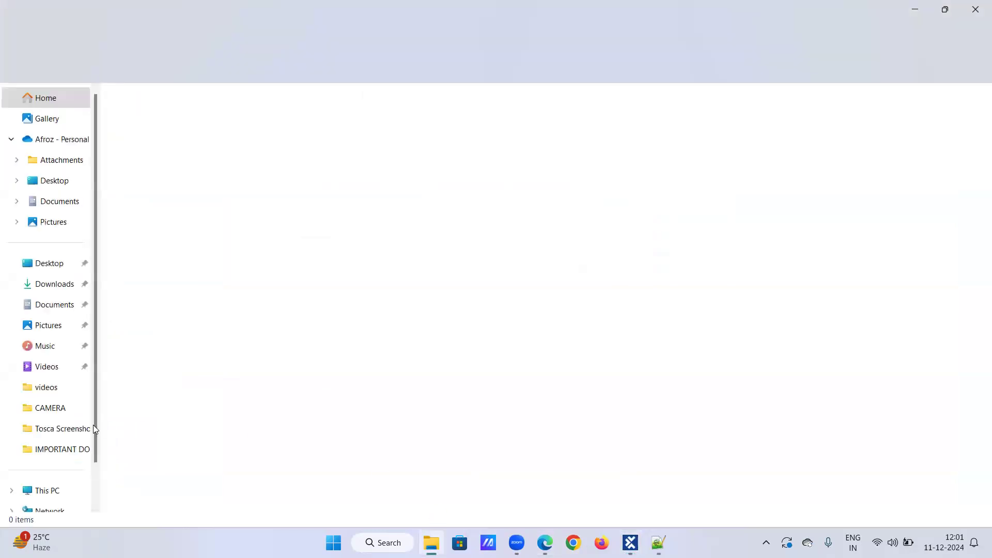
scroll(66, 476, "down", 1)
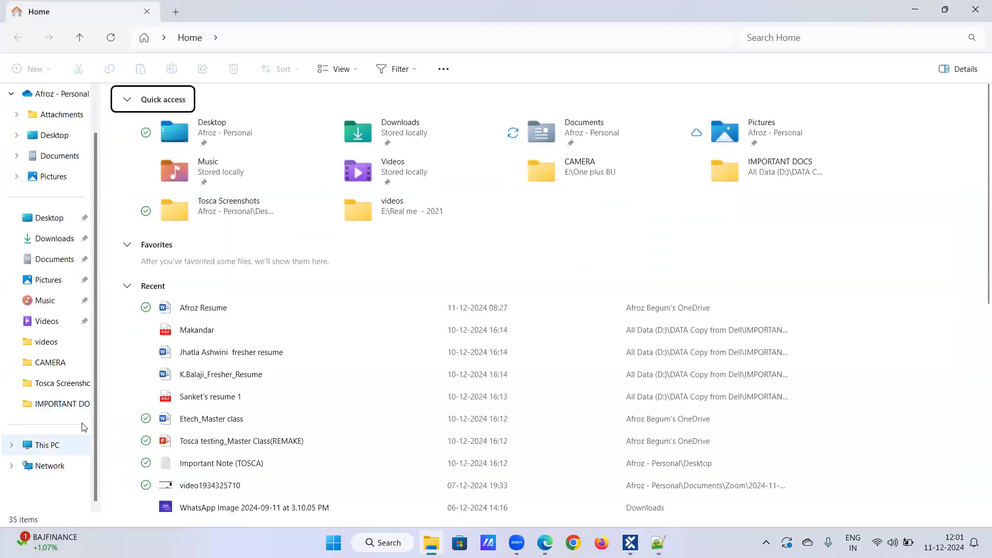
left_click(62, 447)
double_click(228, 129)
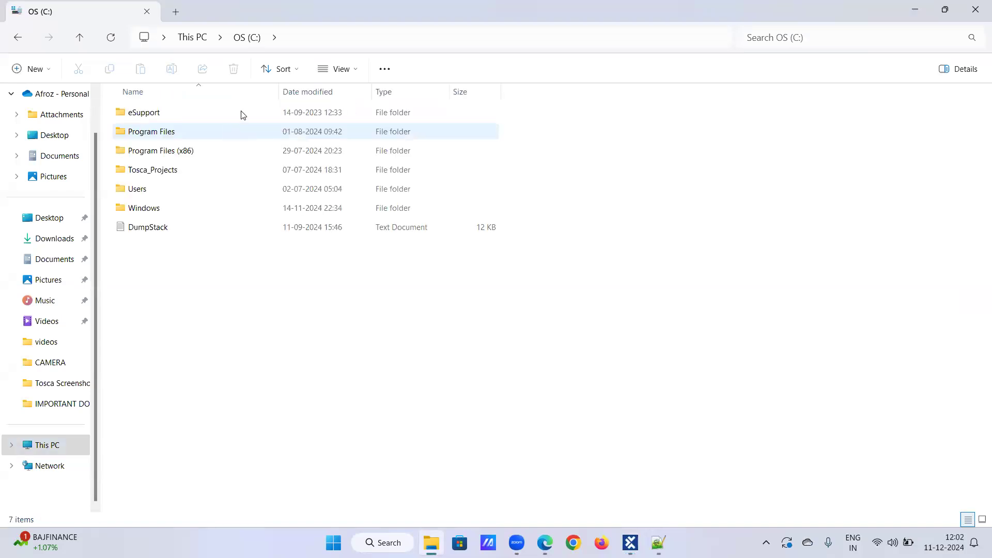
left_click(219, 155)
double_click(220, 155)
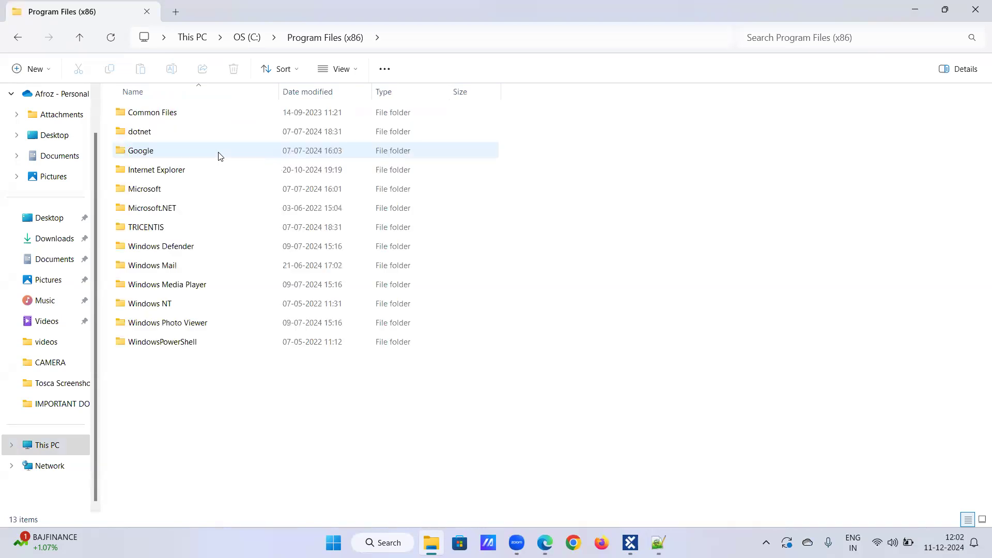
Step: Examine the Microsoft.NET folder and its Primary Interop Assemblies and RedistList subfolders, and return to Program Files (x86)
double_click(195, 209)
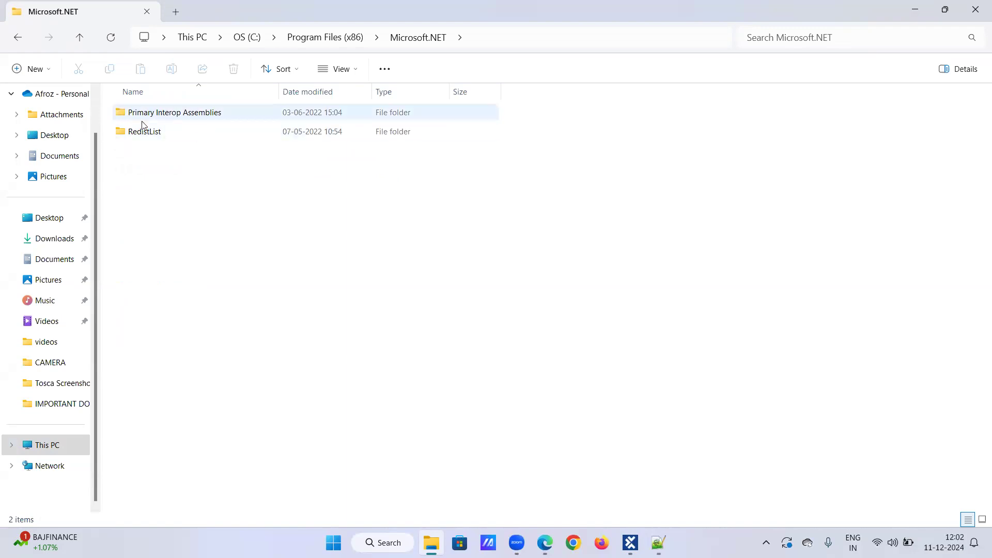
left_click(17, 38)
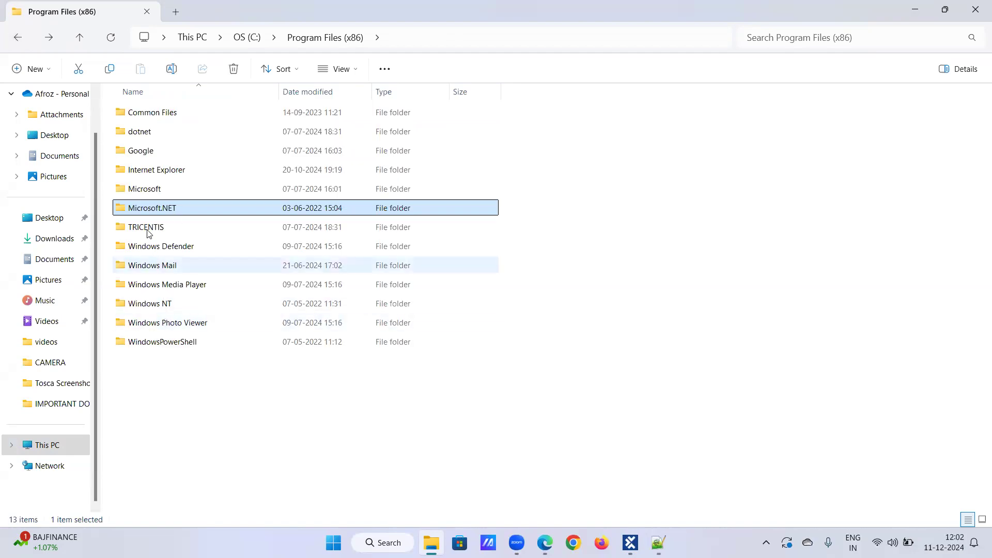
mouse_move(148, 231)
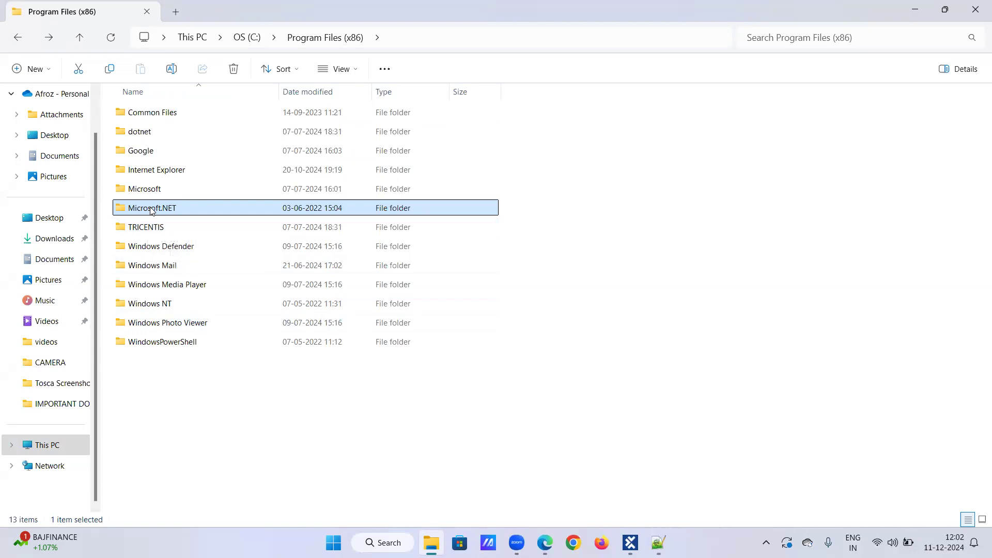
double_click(151, 208)
double_click(146, 118)
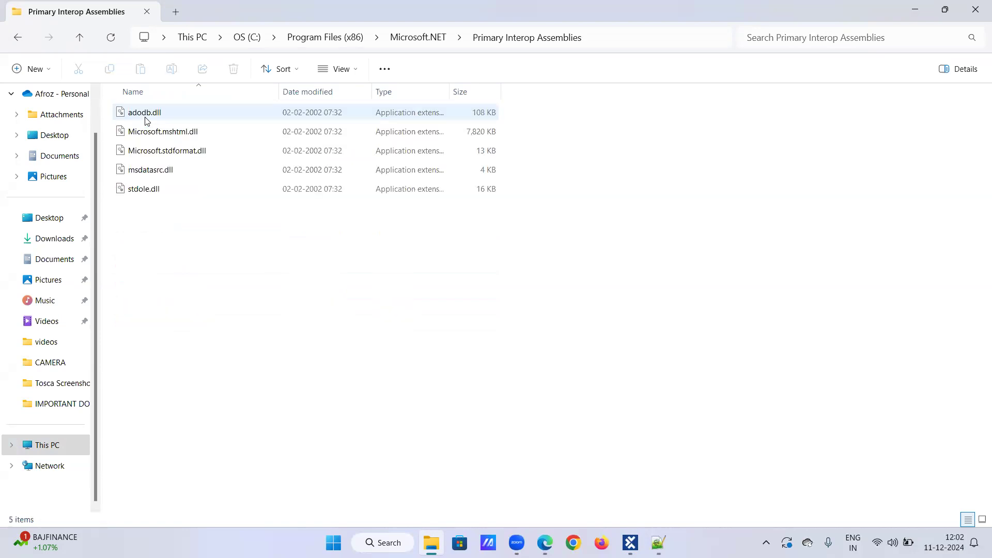
left_click(24, 38)
double_click(157, 133)
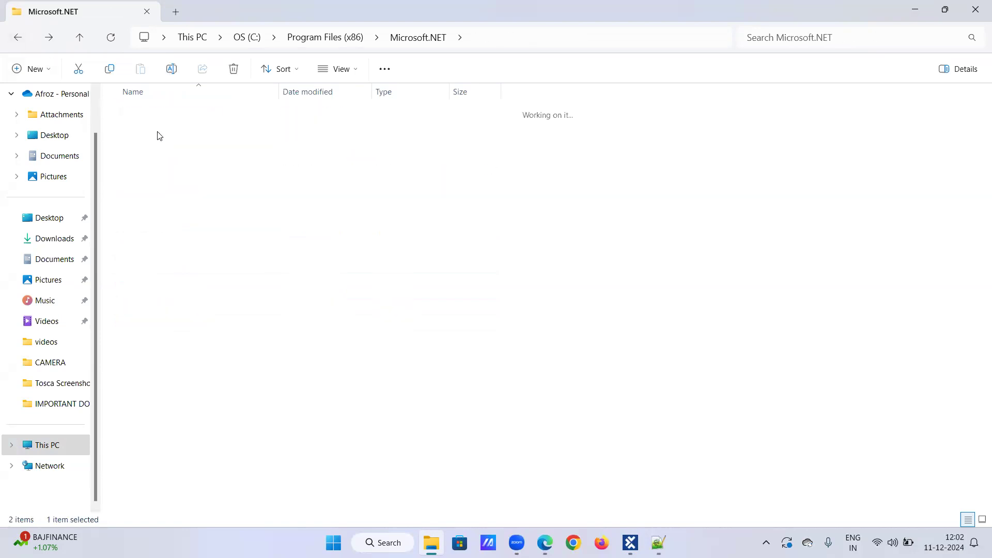
left_click(17, 41)
left_click(18, 42)
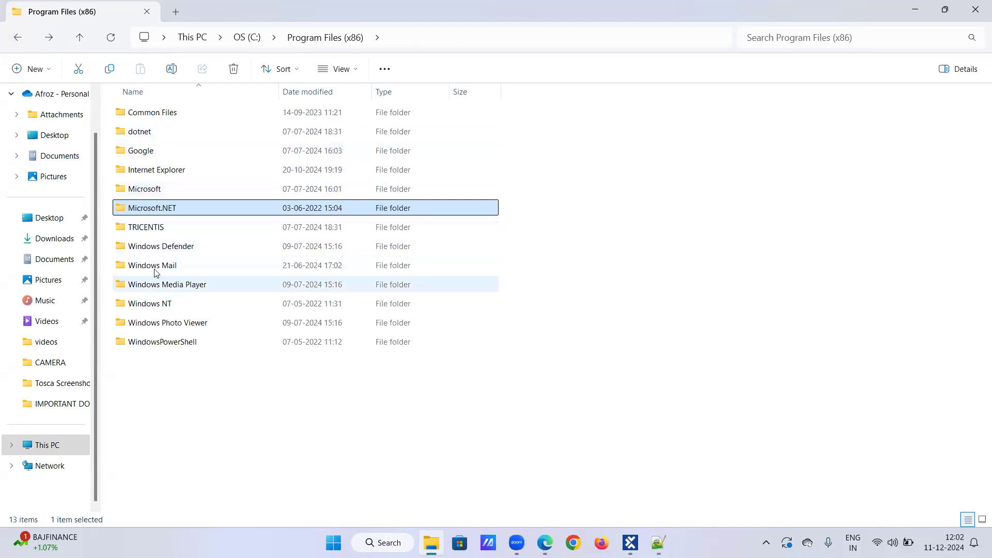
Step: Check the Google folder with its Update subfolder and the TRICENTIS folder in Program Files (x86)
mouse_move(142, 234)
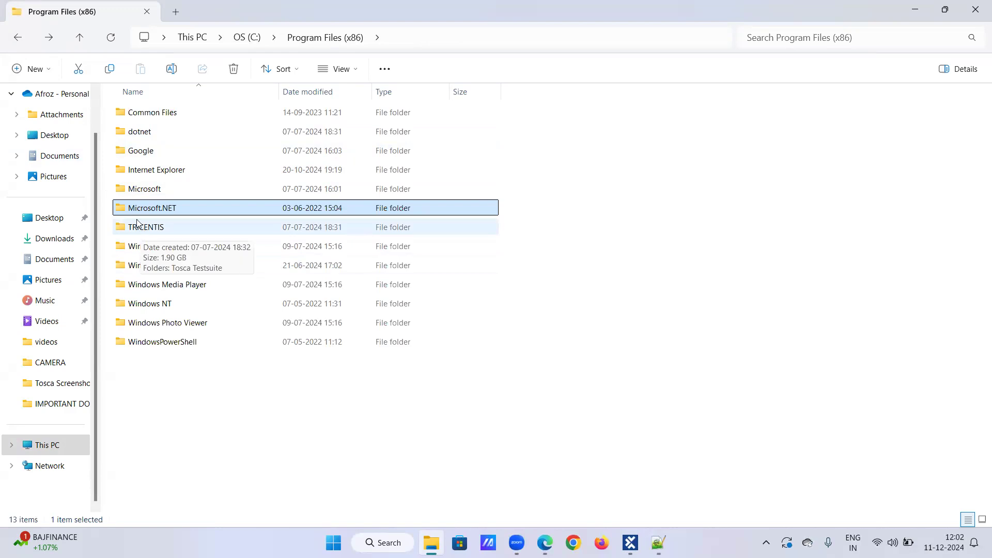
double_click(131, 151)
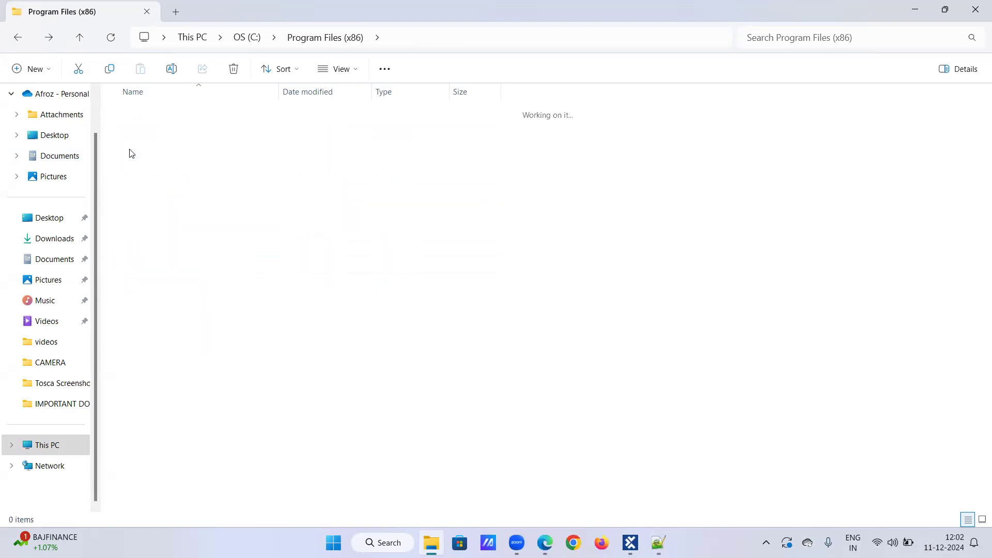
double_click(138, 133)
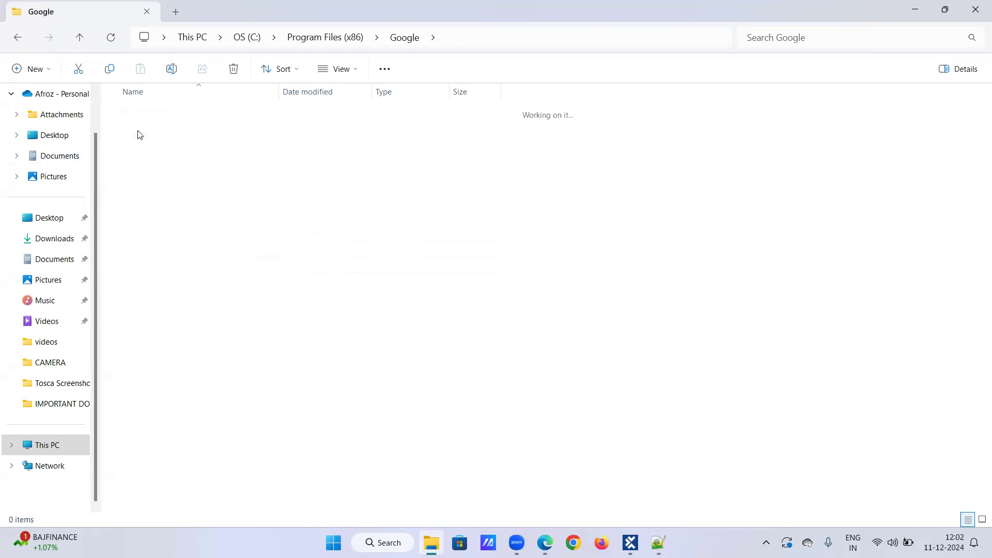
left_click(20, 40)
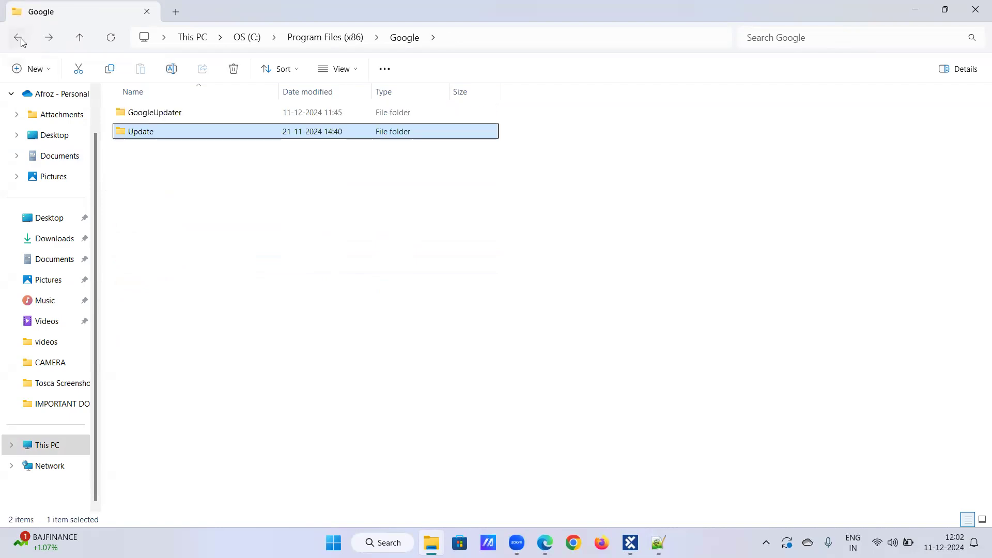
left_click(18, 40)
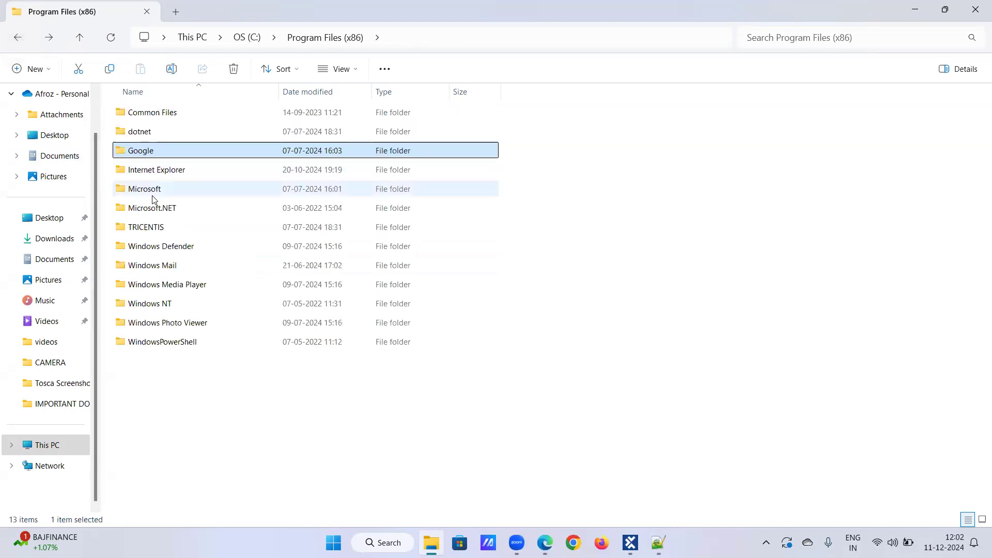
double_click(155, 230)
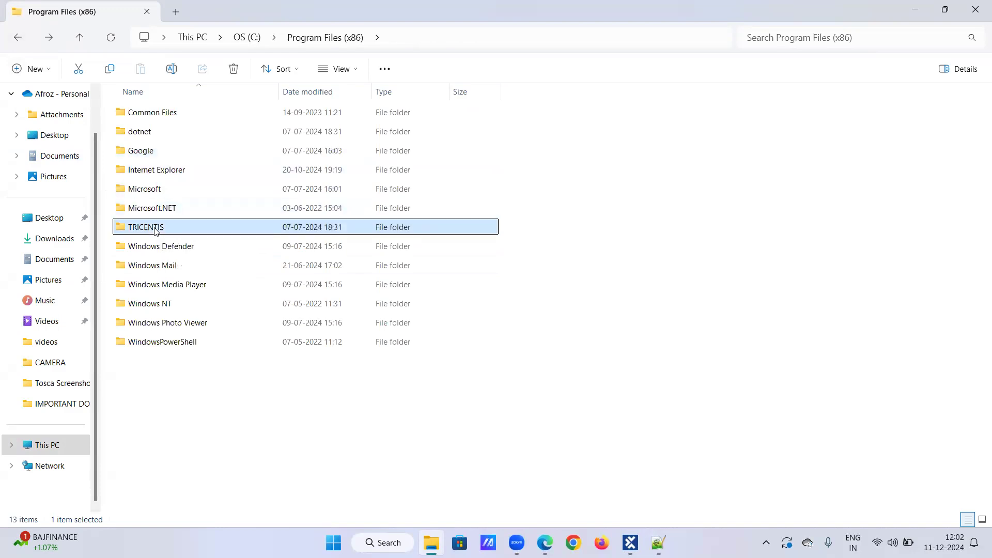
left_click(12, 40)
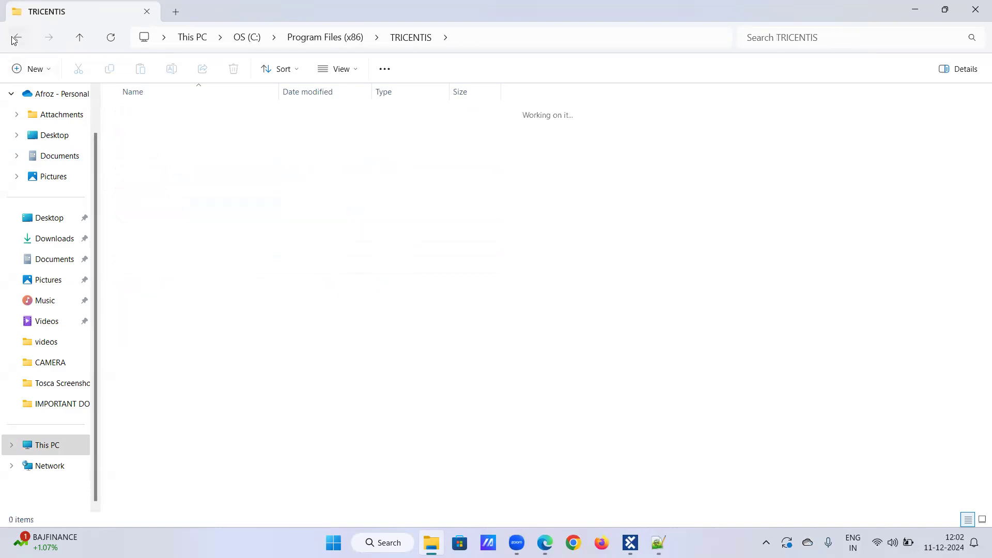
Step: Look through the Common Files folder with its System subfolder and the Microsoft folder in Program Files (x86)
mouse_move(167, 251)
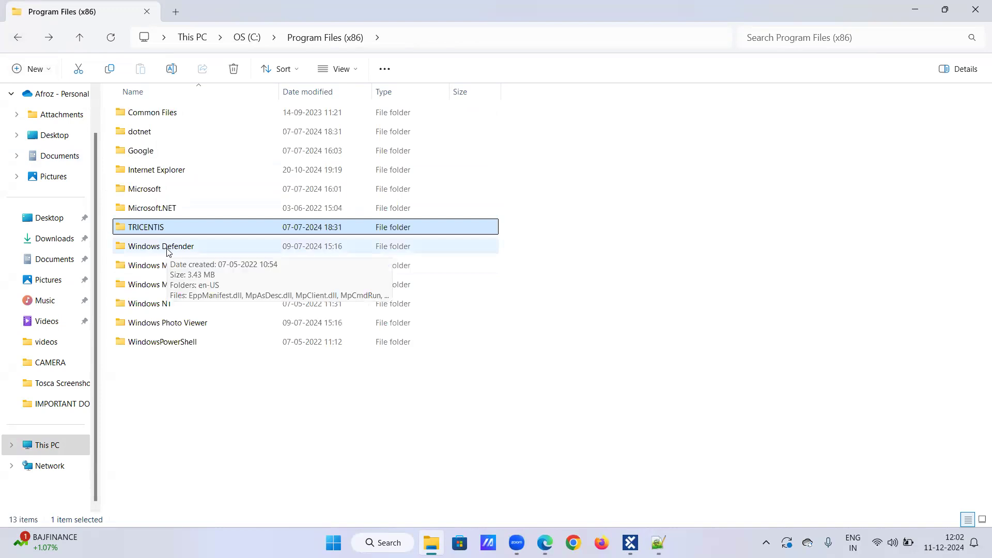
double_click(162, 119)
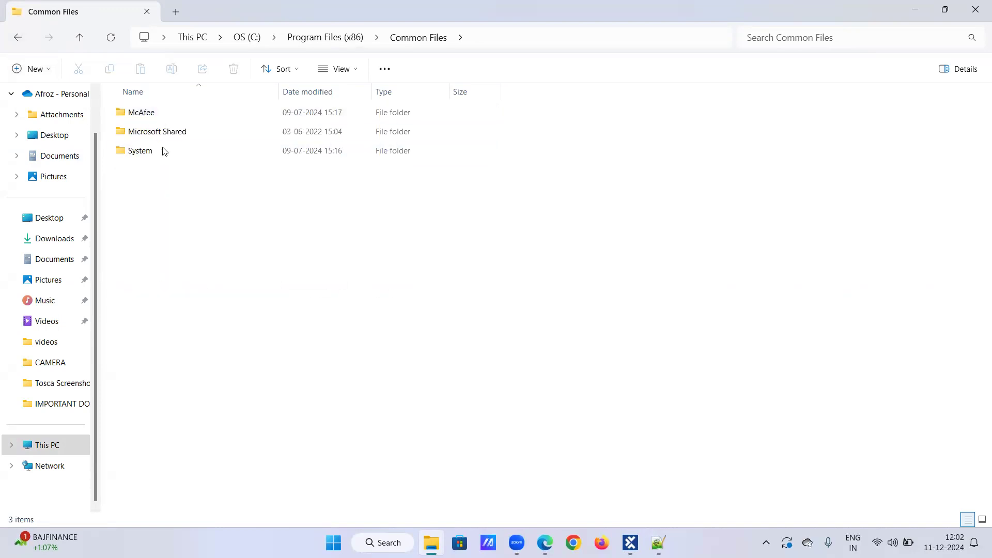
double_click(162, 151)
left_click(12, 36)
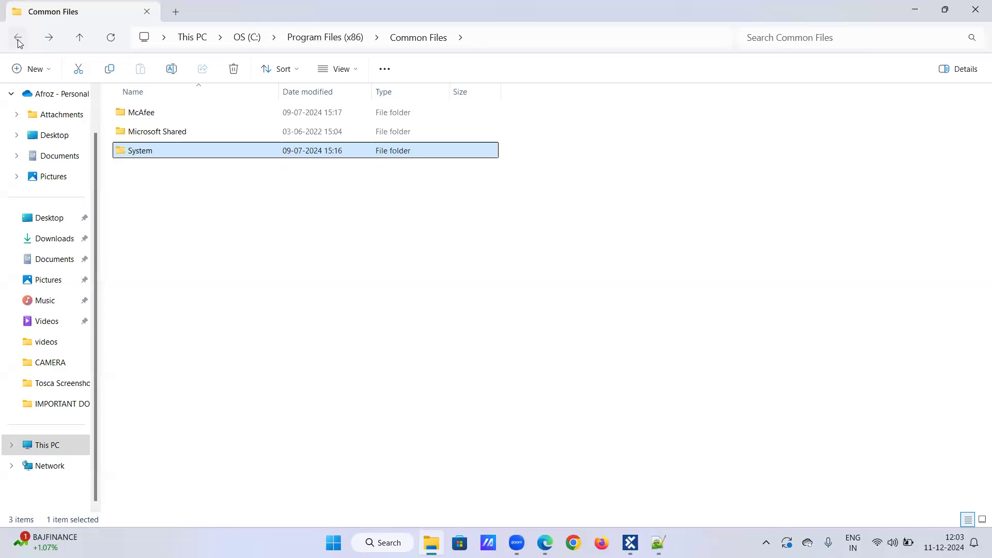
left_click(18, 40)
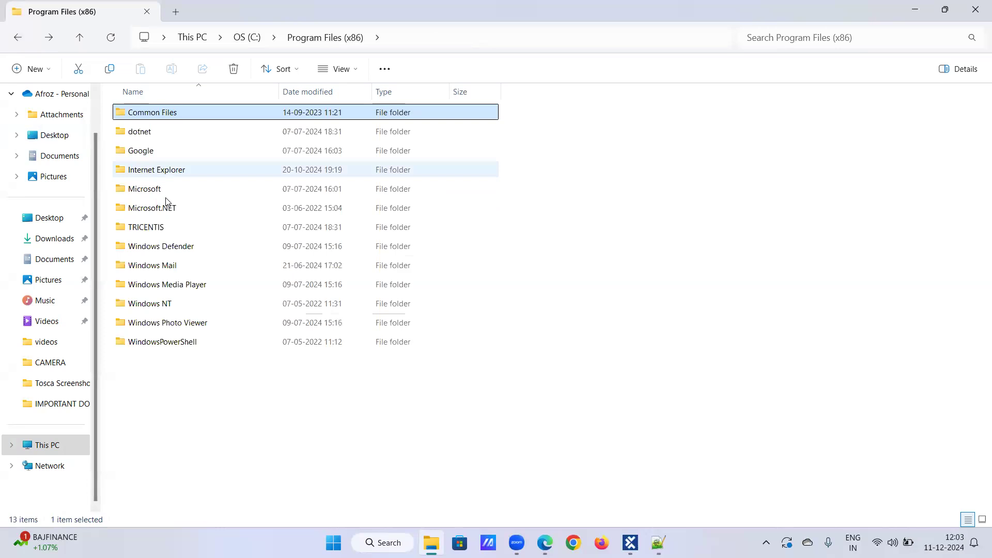
double_click(166, 189)
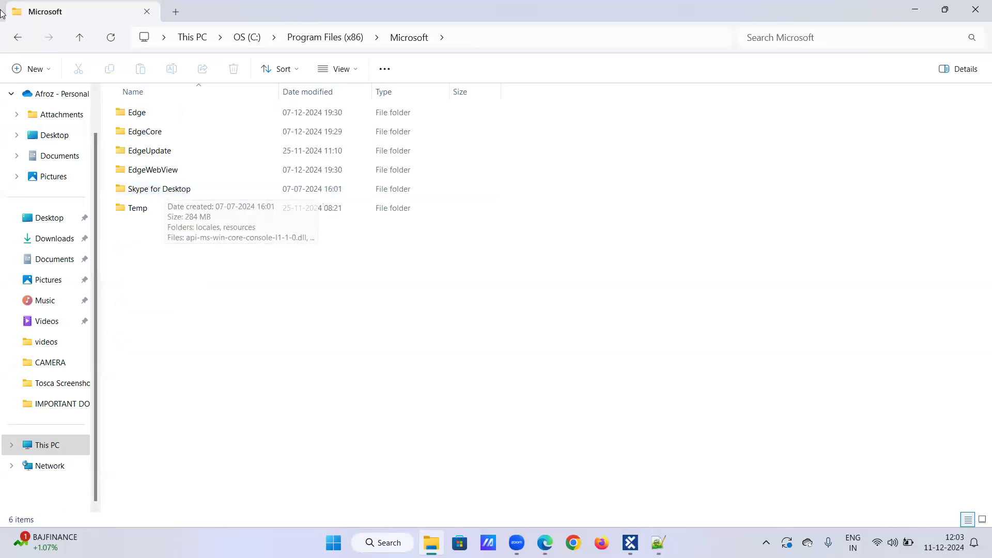
left_click(24, 38)
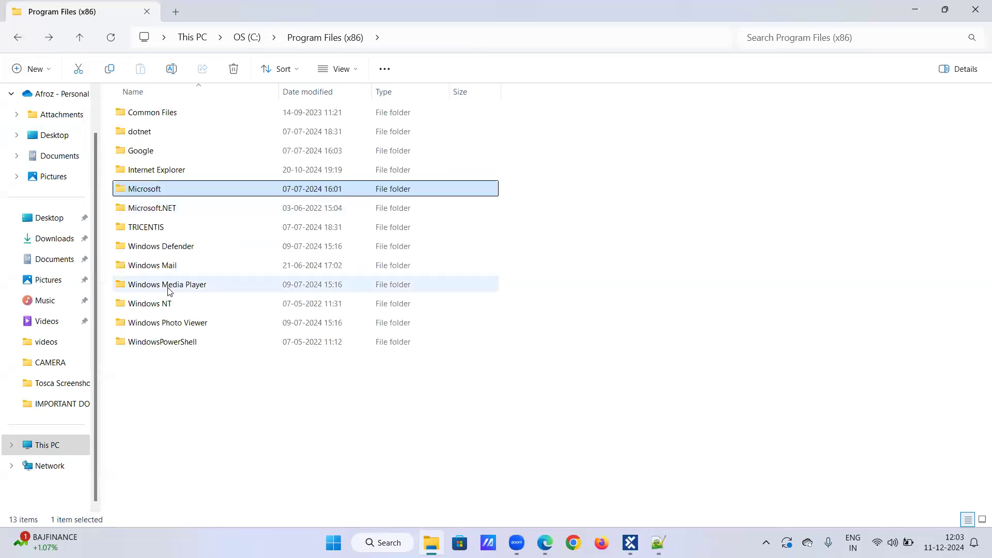
Step: Examine the contents of the Internet Explorer, Windows Defender and Windows Mail folders in Program Files (x86)
double_click(136, 174)
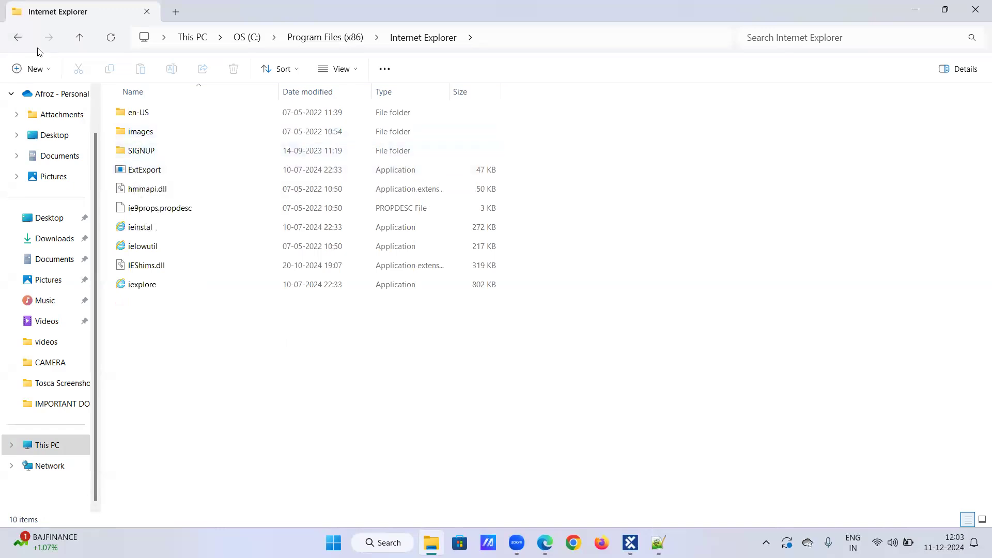
left_click(17, 37)
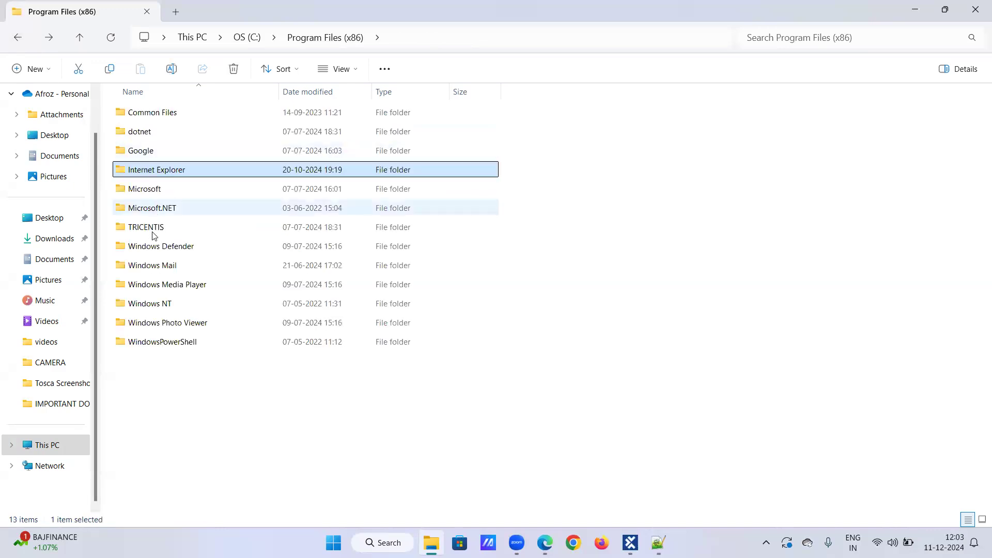
double_click(139, 250)
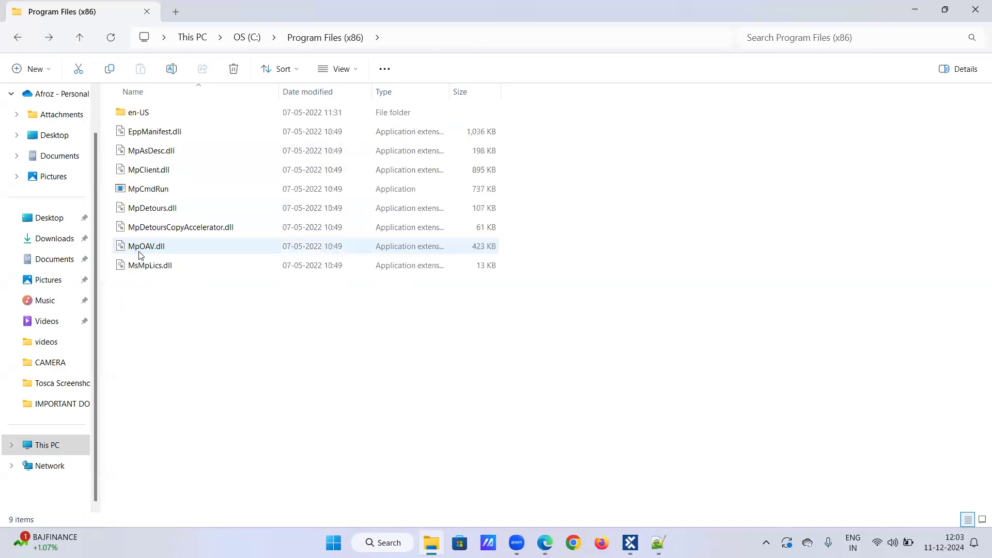
left_click(16, 38)
double_click(124, 264)
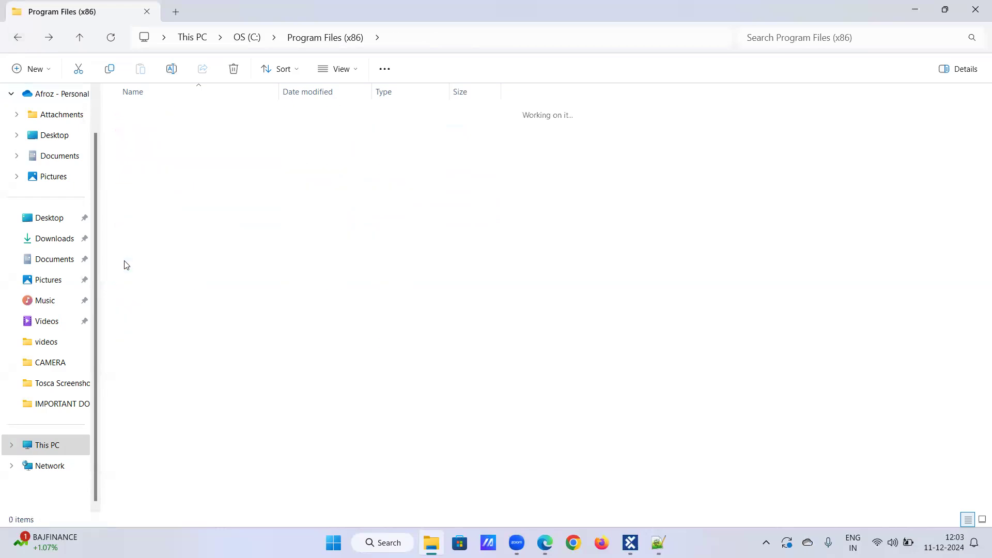
left_click(24, 47)
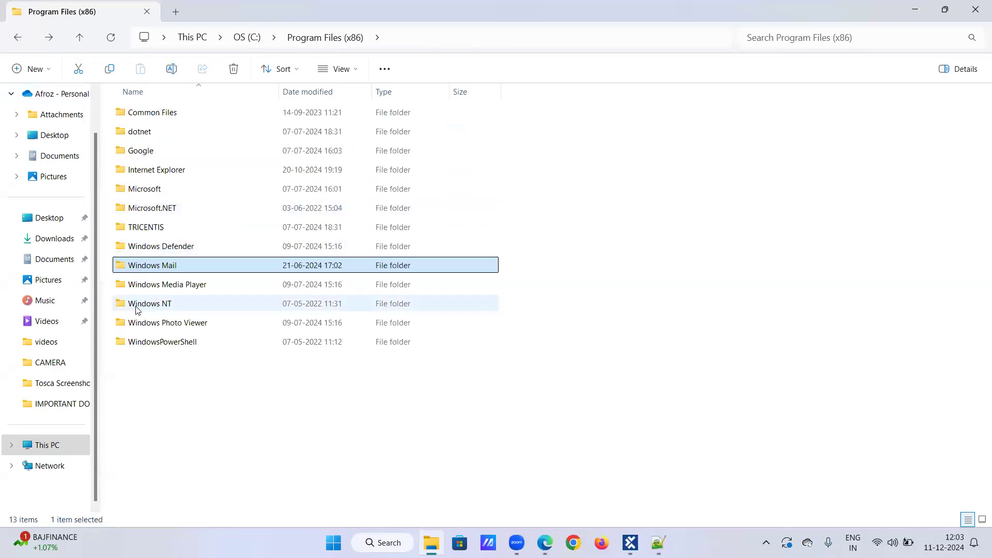
Step: Reopen the Microsoft.NET folder and recheck its RedistList subfolder
left_click(155, 211)
left_click(155, 205)
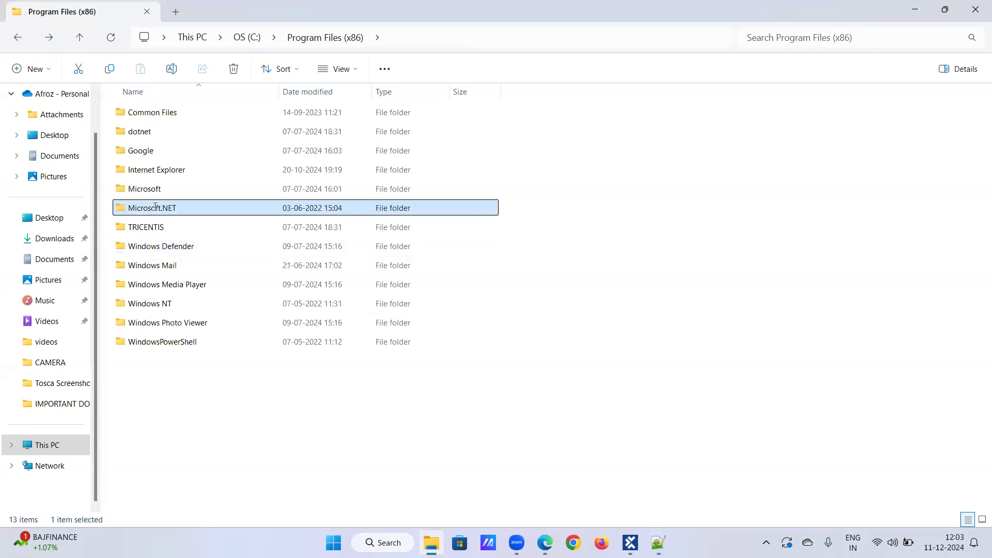
double_click(224, 213)
double_click(176, 136)
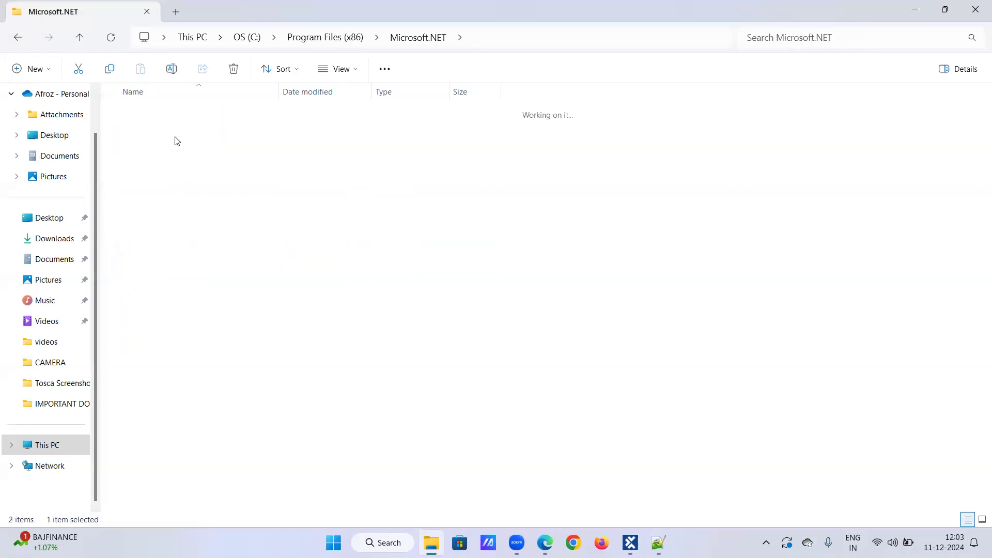
left_click(18, 38)
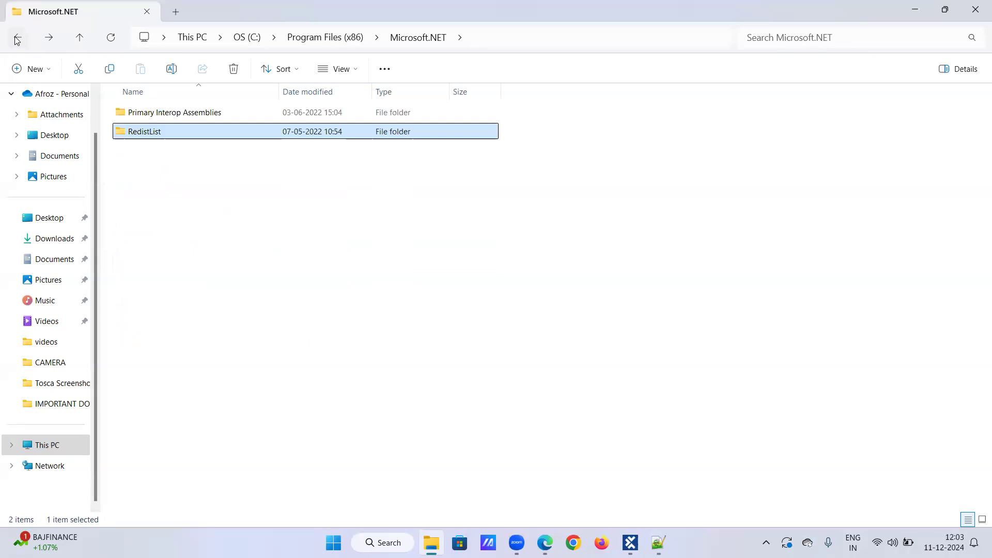
Step: Return to the Program Files (x86) folder and check Google Chrome's quick options for a way to its file location
left_click(17, 40)
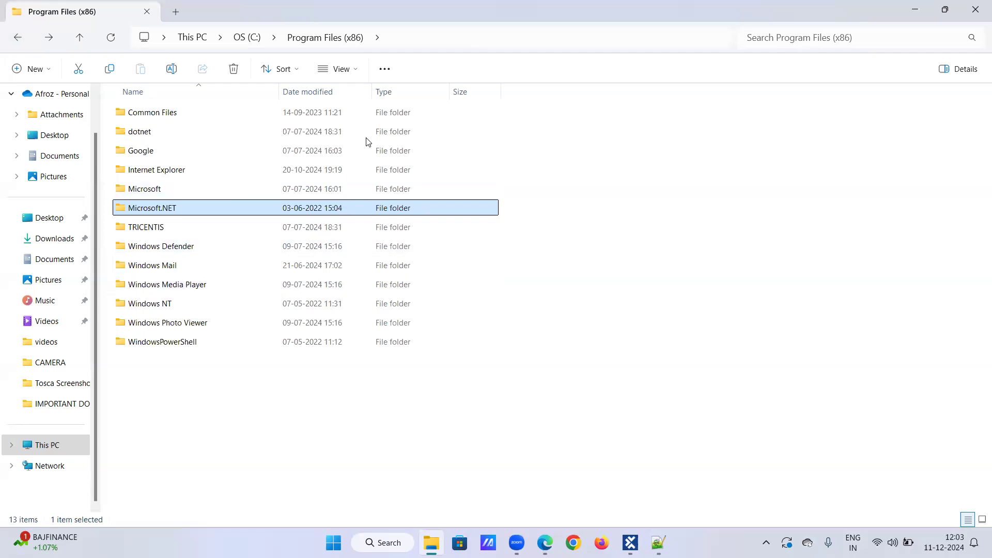
key("alt+d")
key("ctrl+e")
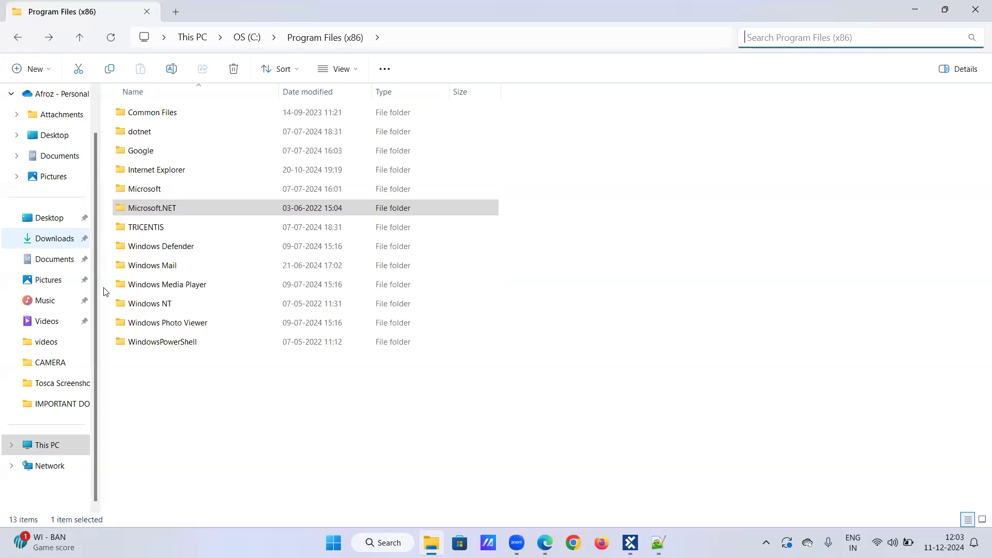
right_click(579, 541)
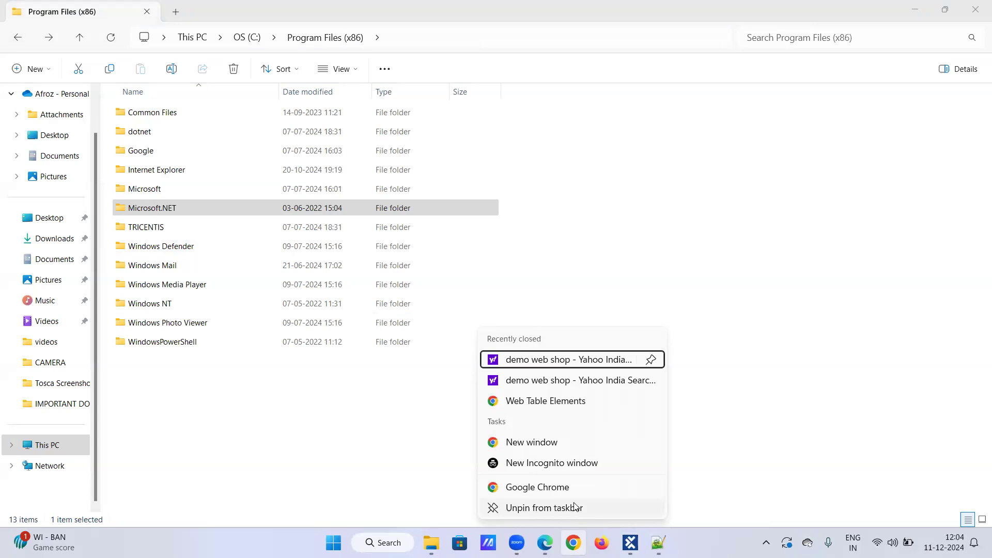
left_click(572, 541)
right_click(572, 540)
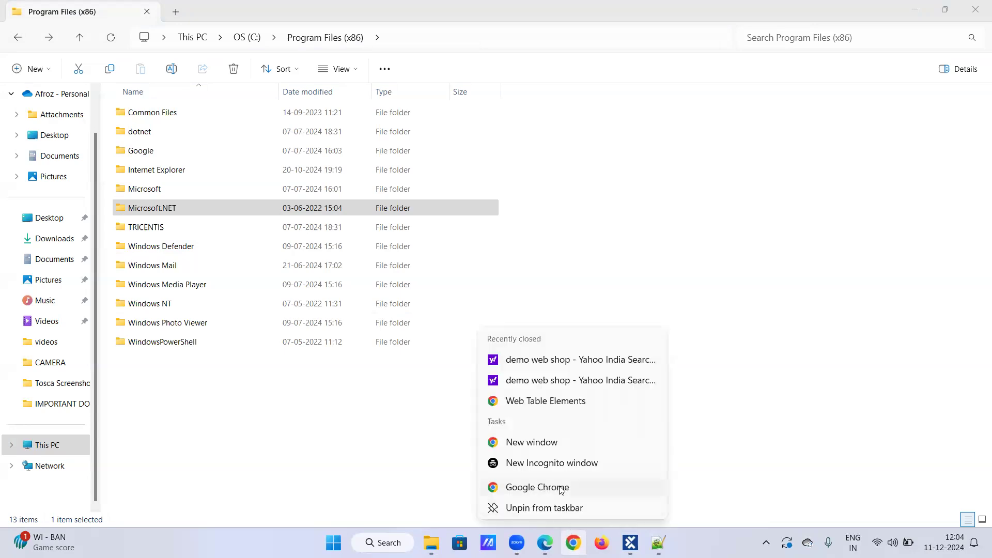
left_click(381, 435)
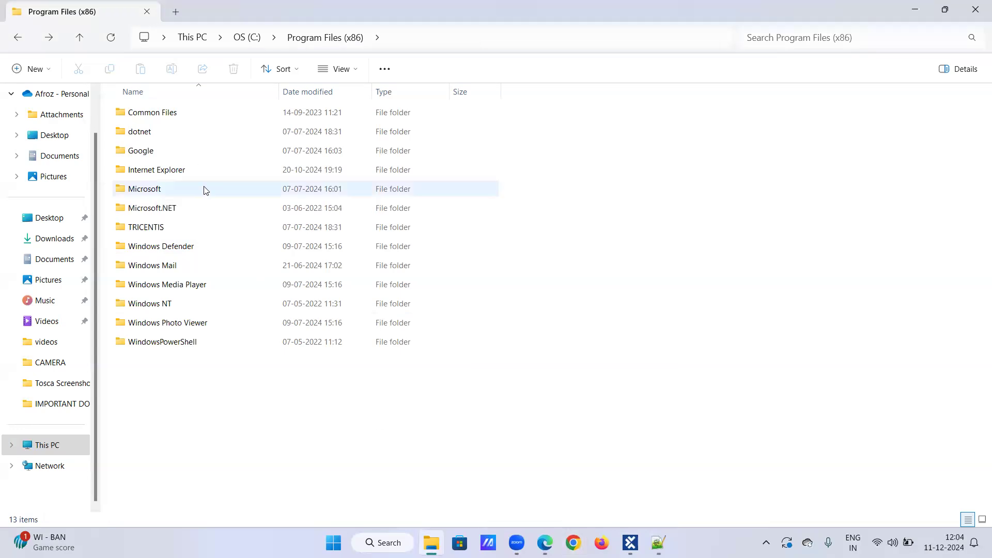
Step: Examine the Google folder and its GoogleUpdater subfolder in Program Files (x86)
double_click(189, 151)
double_click(187, 133)
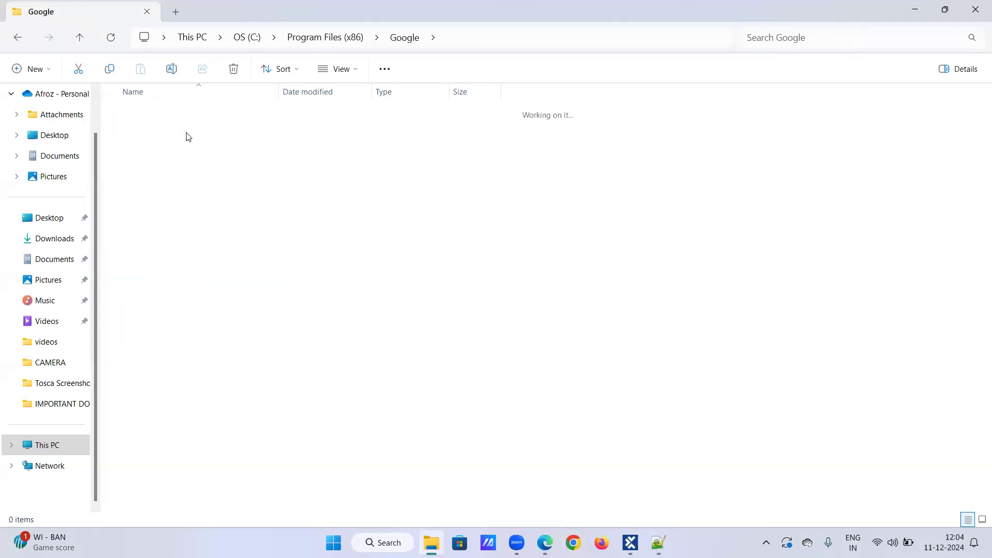
left_click(24, 44)
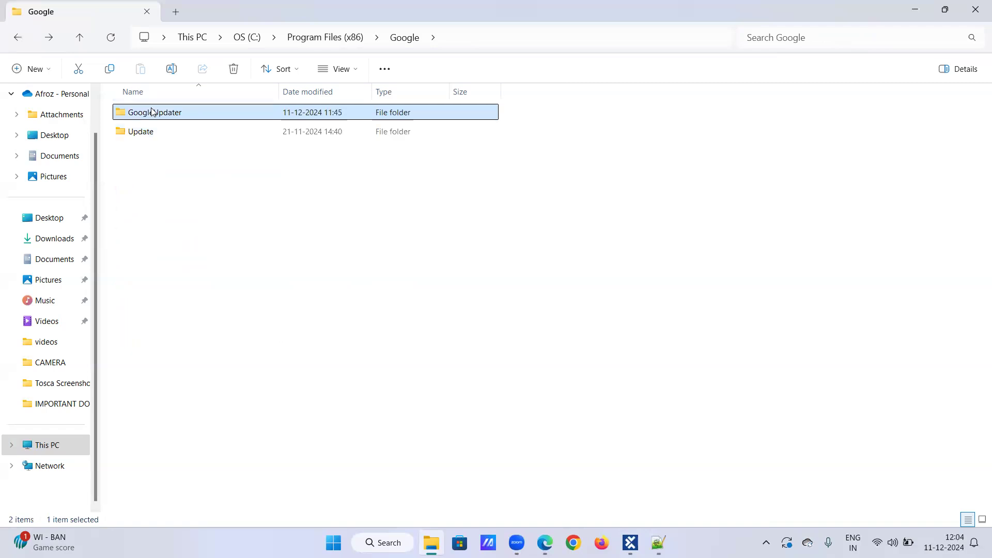
double_click(150, 109)
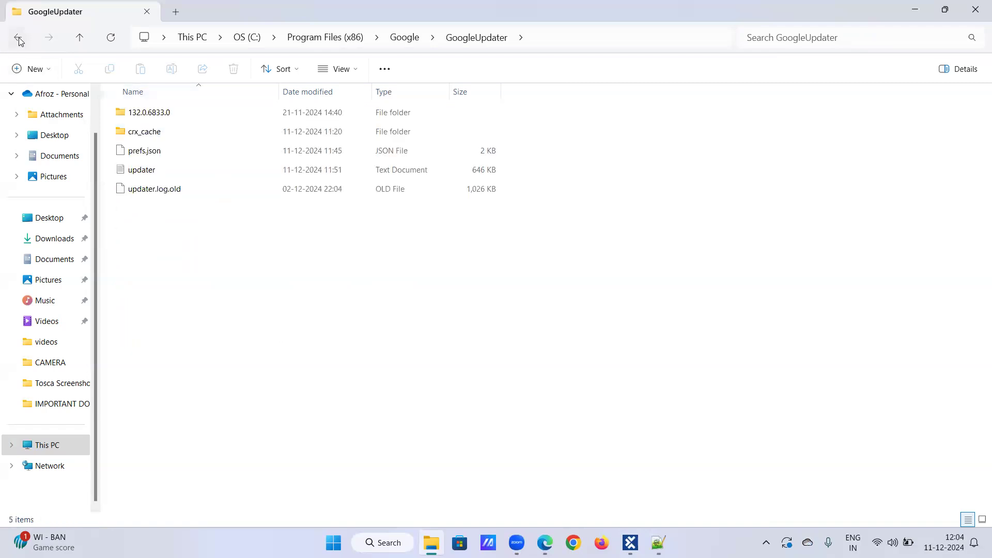
left_click(19, 39)
left_click(20, 39)
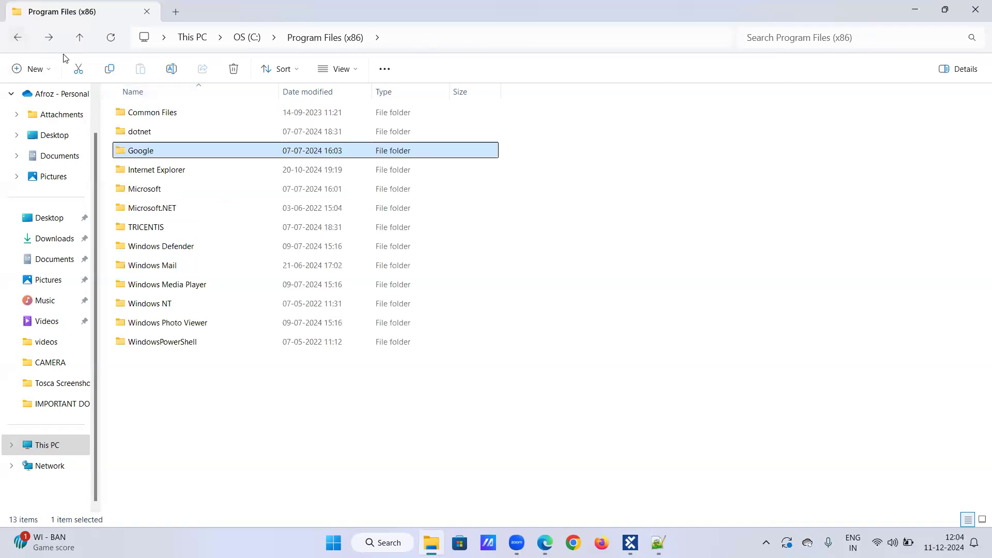
Step: Minimize the open windows to reach the desktop and check the options of the Google Chrome shortcut
right_click(573, 543)
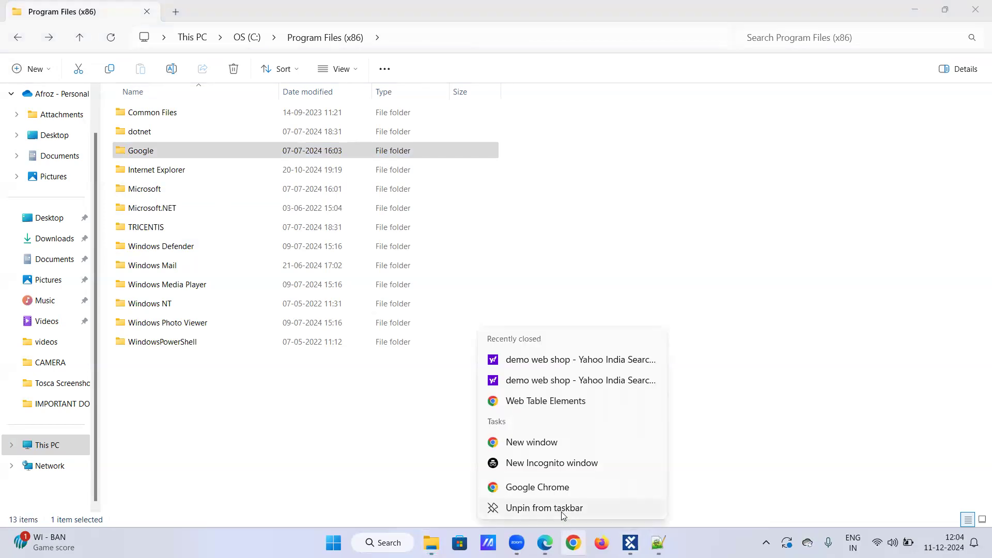
left_click(914, 8)
left_click(913, 10)
left_click(913, 10)
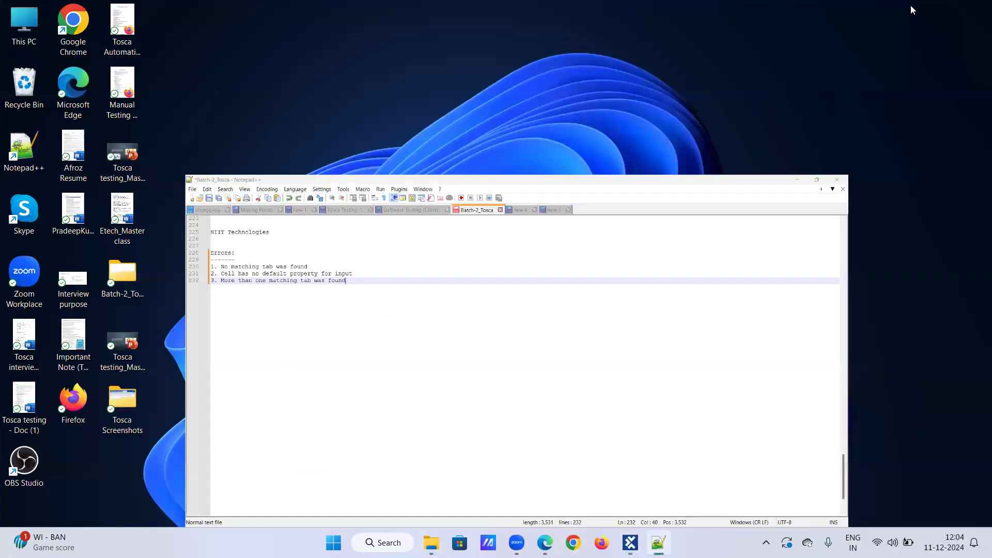
right_click(79, 22)
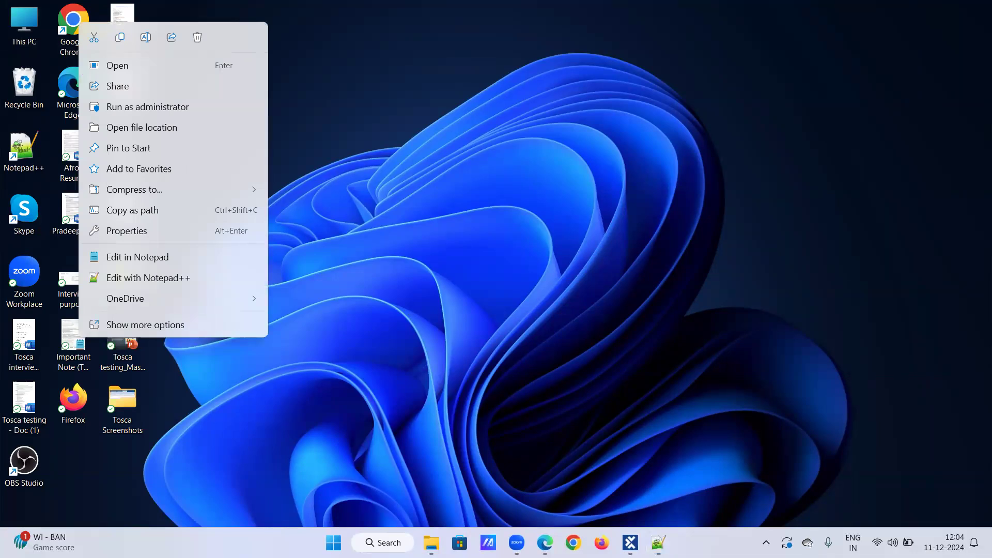
Step: Search Windows for "ch" and open the file location of the Google Chrome app
left_click(382, 543)
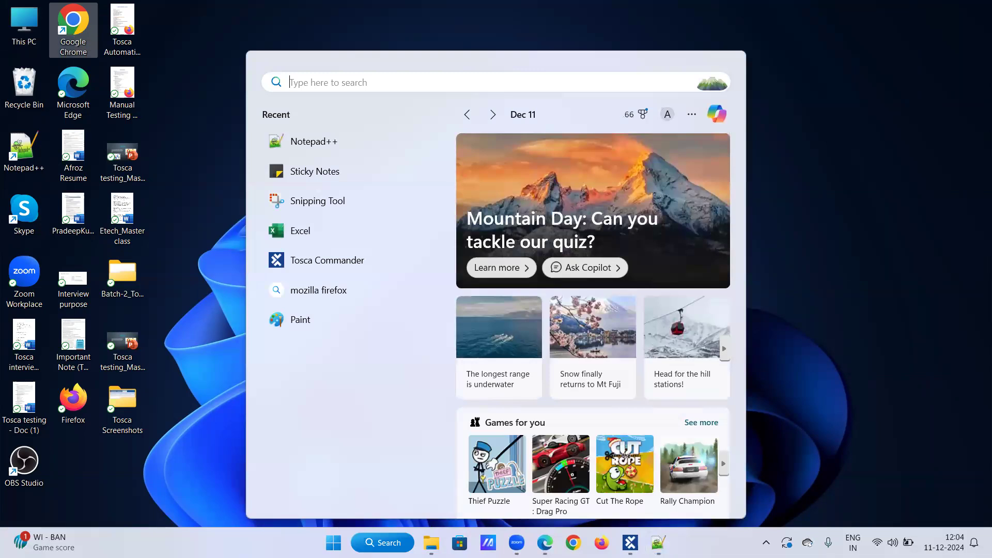
type("ch")
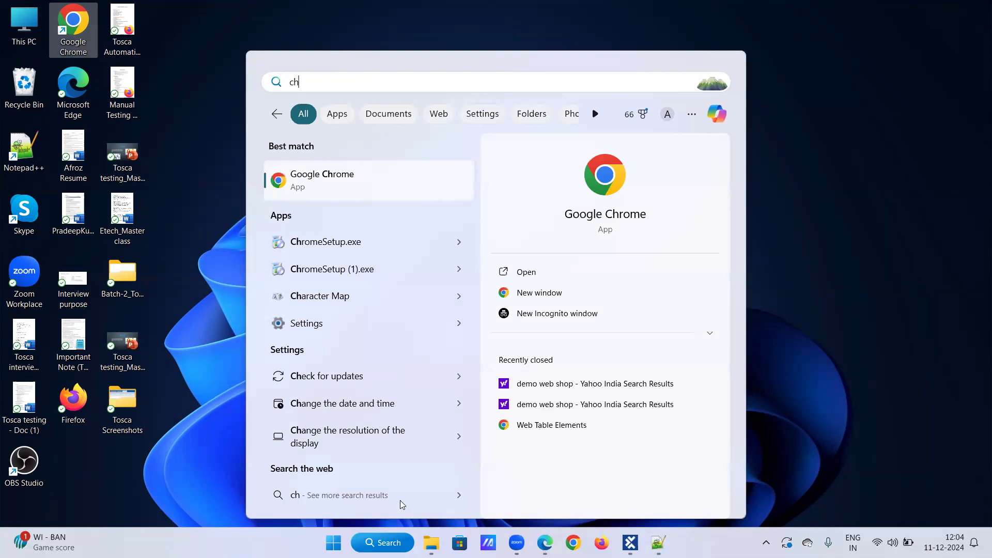
right_click(336, 186)
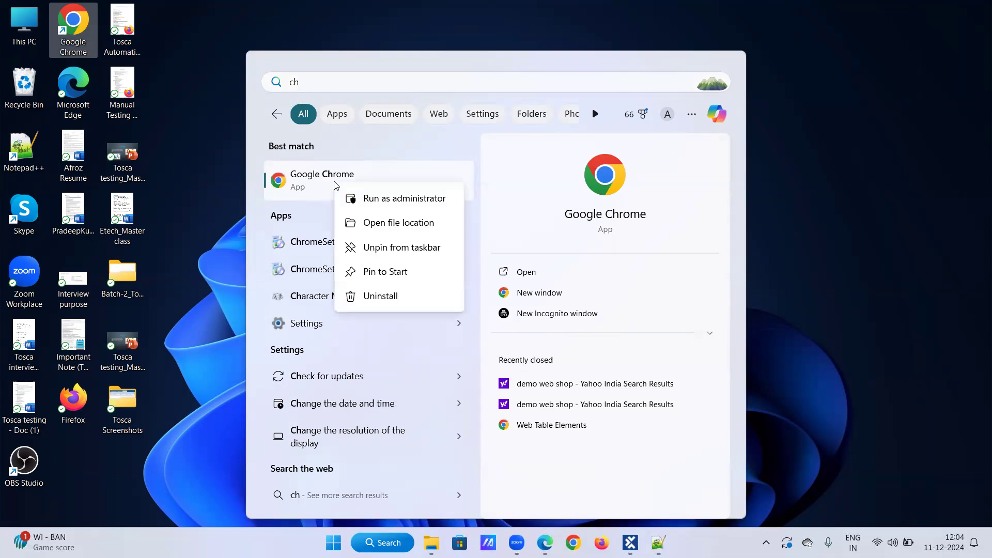
left_click(369, 224)
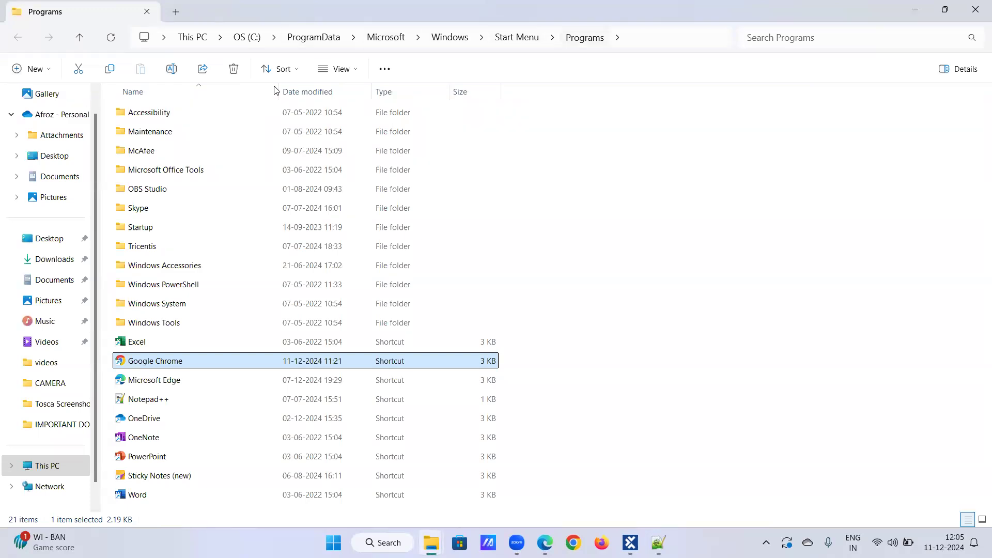
Step: Copy the Programs folder address into the Path value of TBox Start Program in Tosca Commander: C:\ProgramData\Microsoft\Windows\Start Menu\Programs
left_click(213, 36)
left_click(212, 36)
left_click(212, 36)
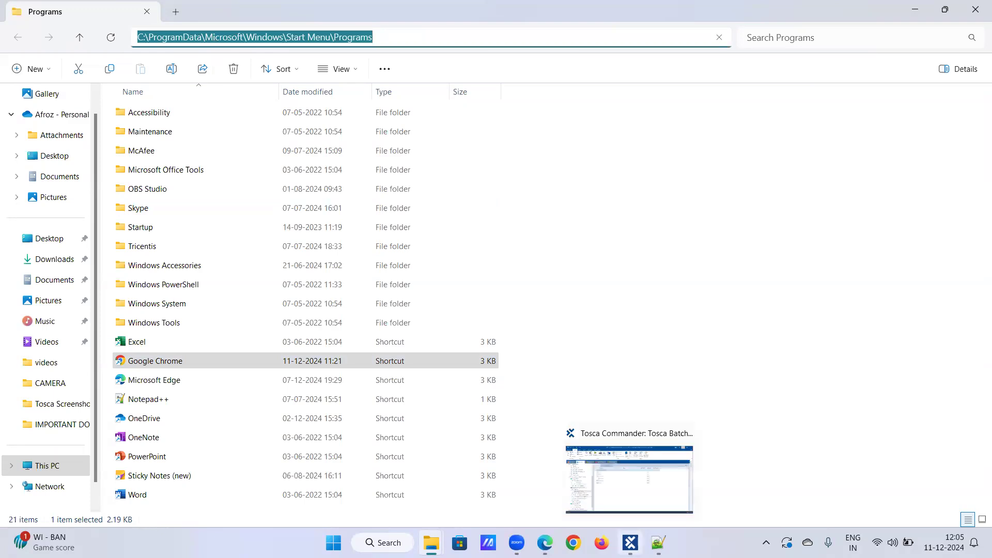
left_click(631, 543)
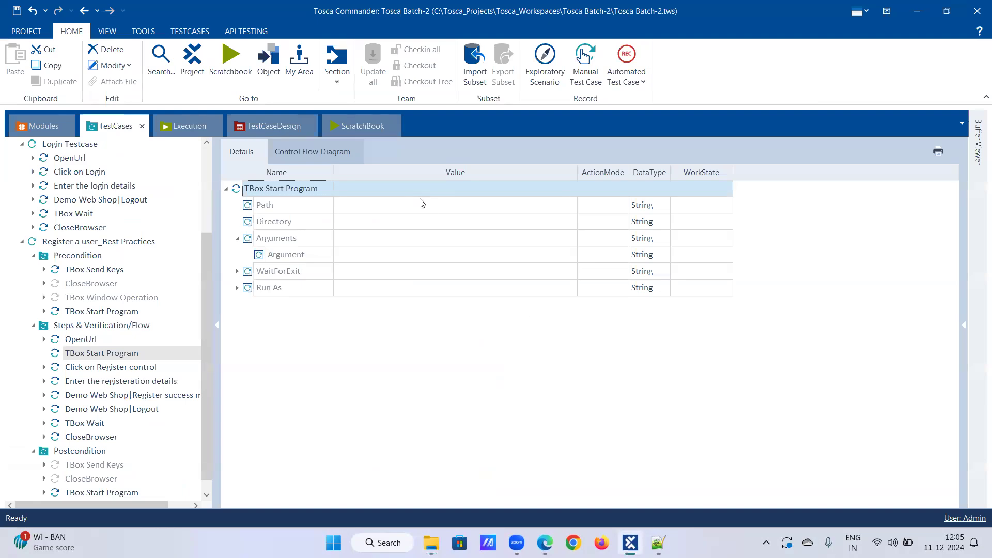
left_click(421, 206)
left_click(422, 207)
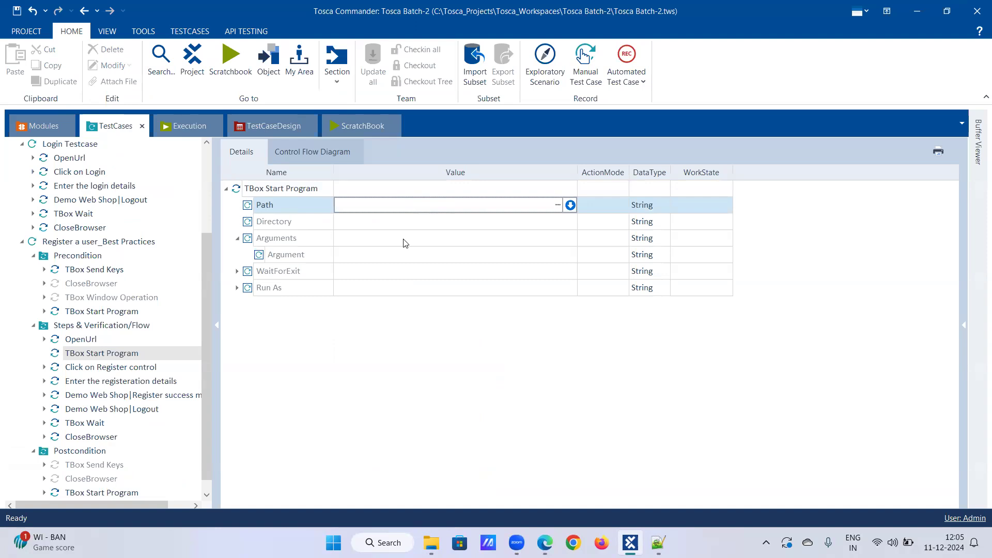
key("ctrl+v")
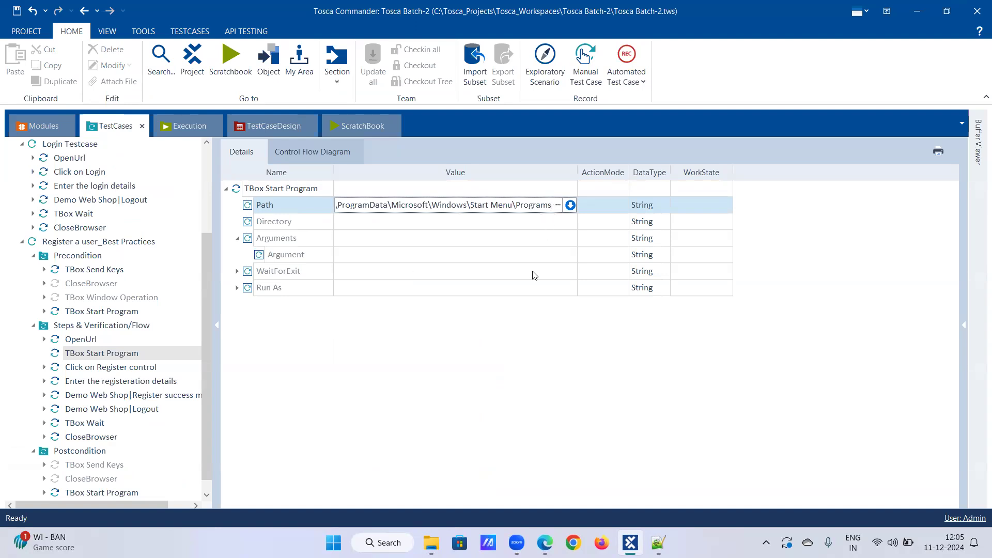
Step: Close the Program Files (x86) window in File Explorer and recheck the Google Chrome shortcut's folder address in Programs
mouse_move(432, 543)
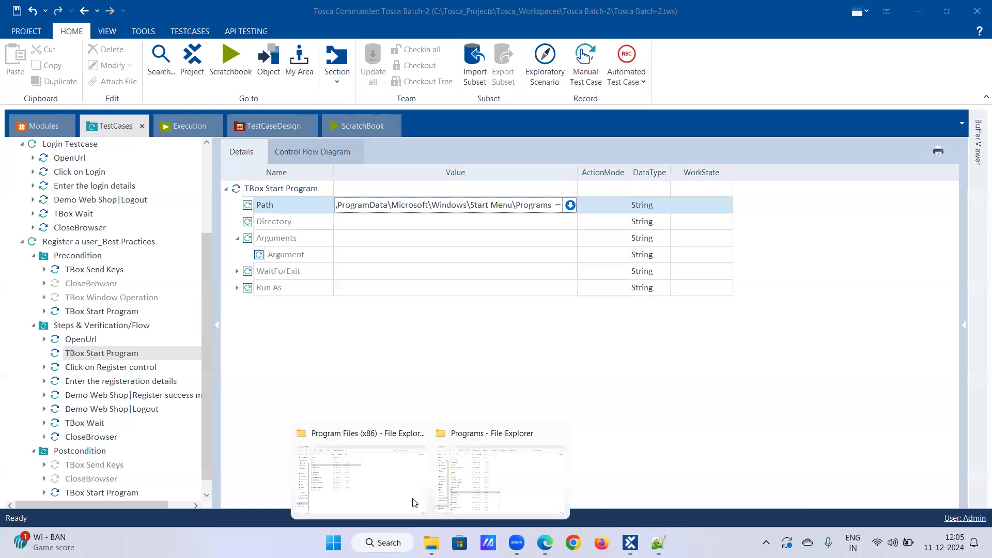
left_click(474, 481)
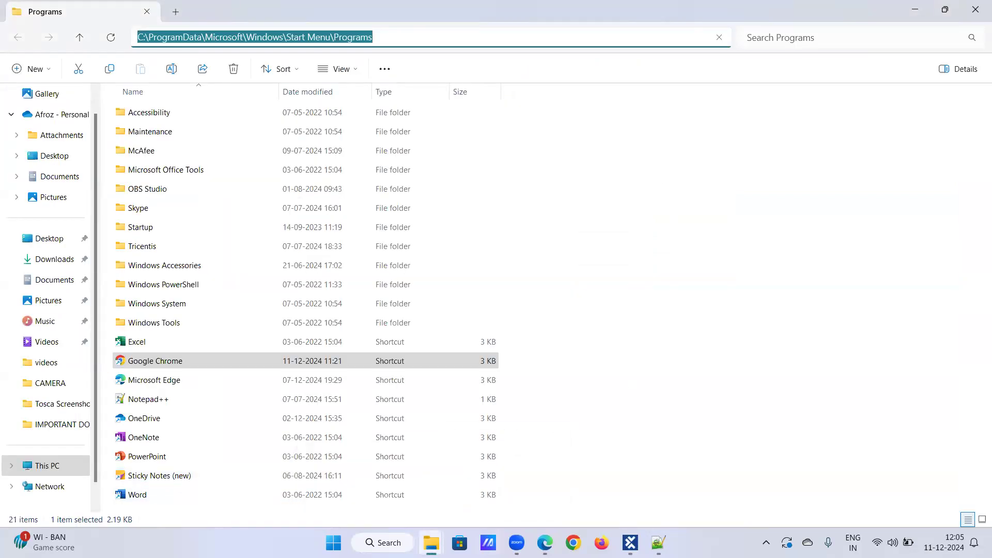
mouse_move(429, 538)
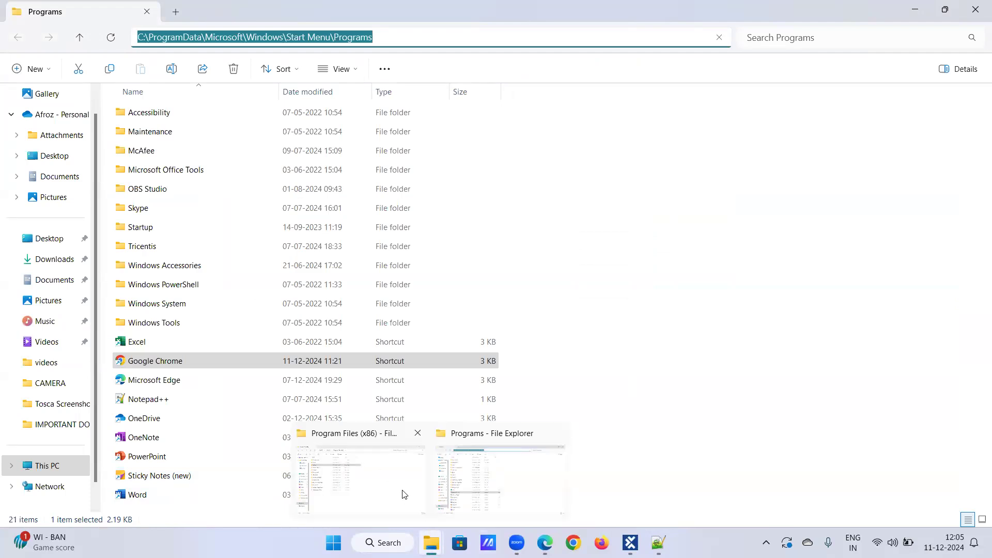
left_click(418, 433)
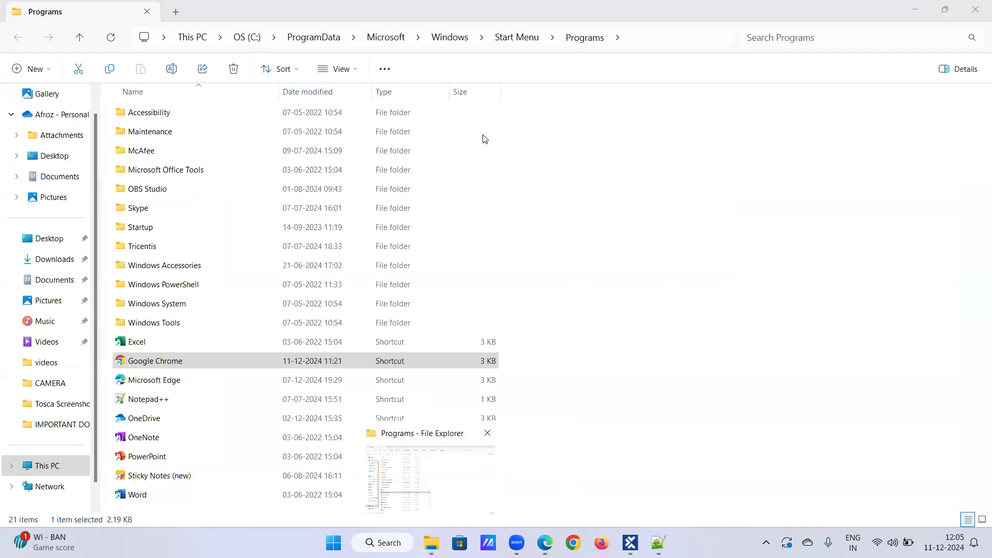
left_click(263, 363)
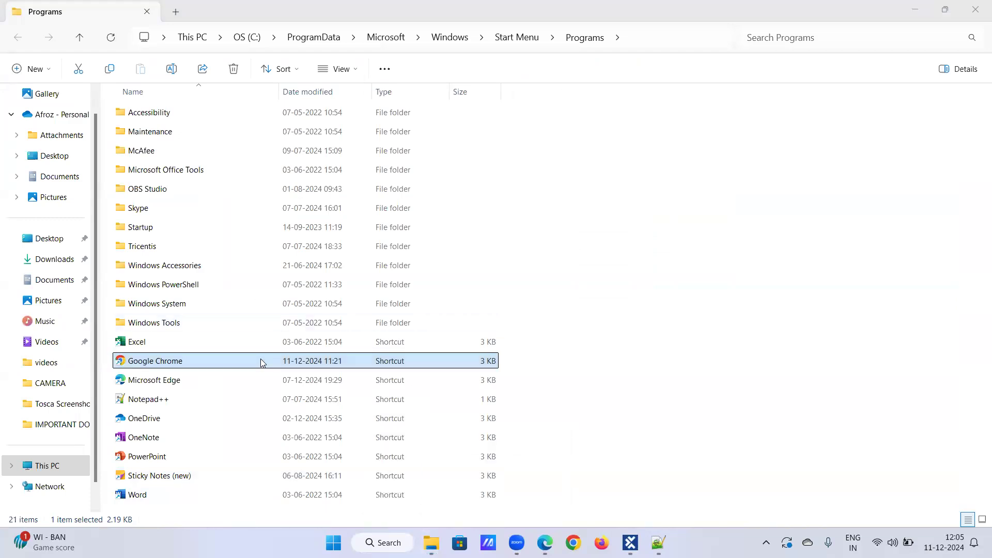
key("alt+d")
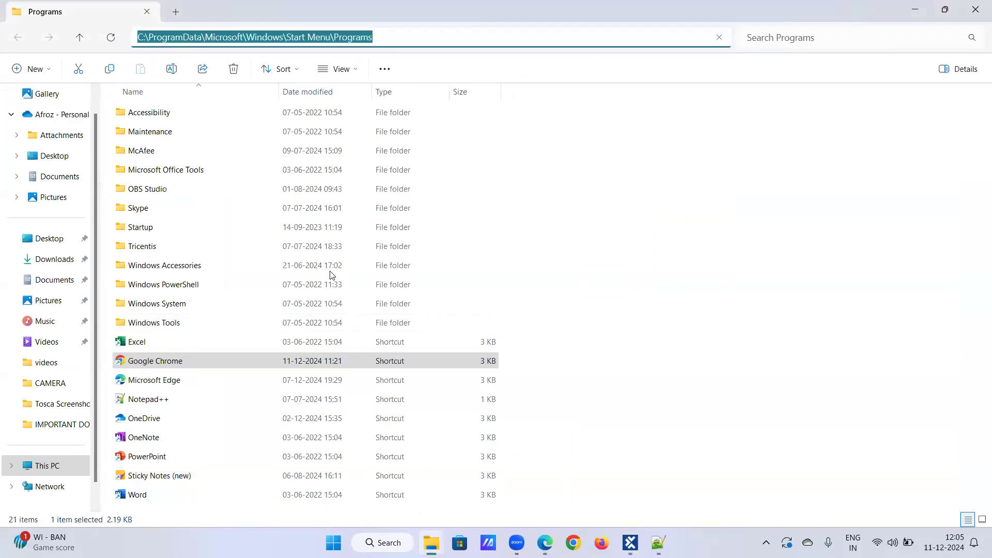
Step: Append \chrome.exe to the Path value of the TBox Start Program step in Tosca Commander
left_click(631, 543)
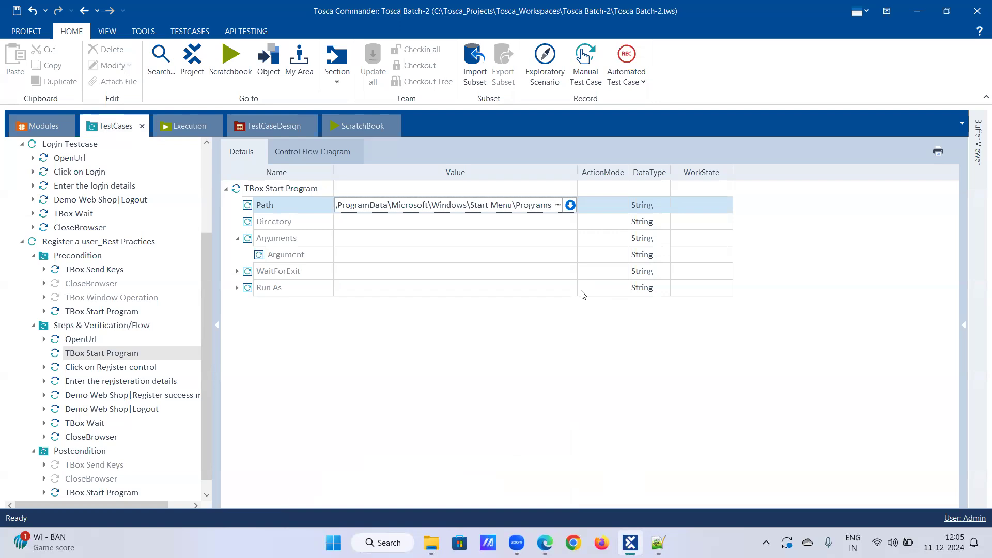
type("\\")
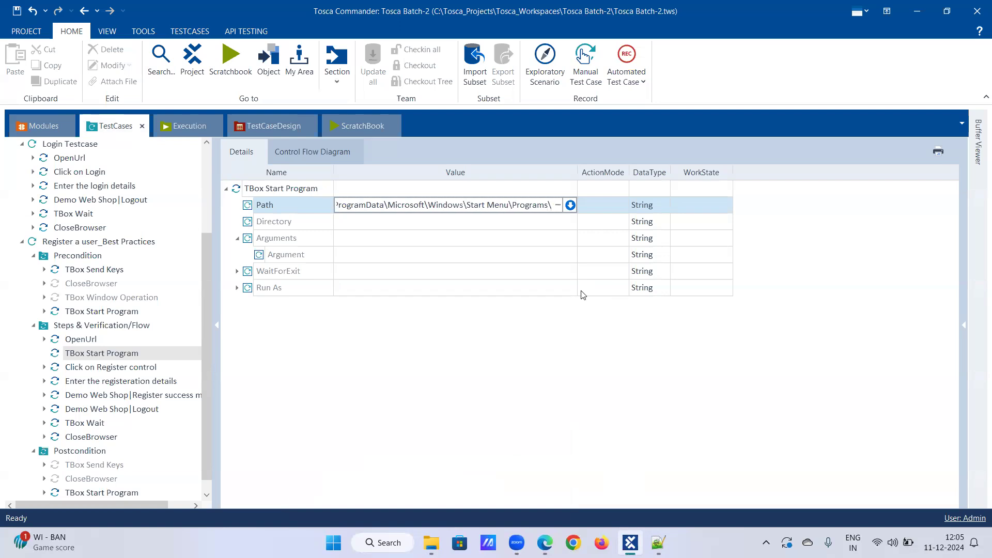
type("choro")
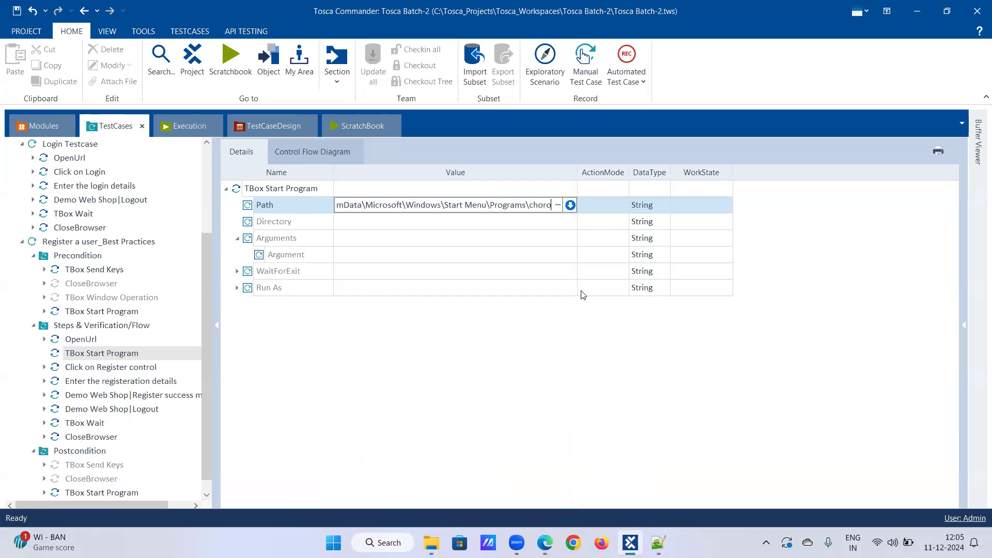
key("BackSpace")
key("BackSpace")
key("BackSpace")
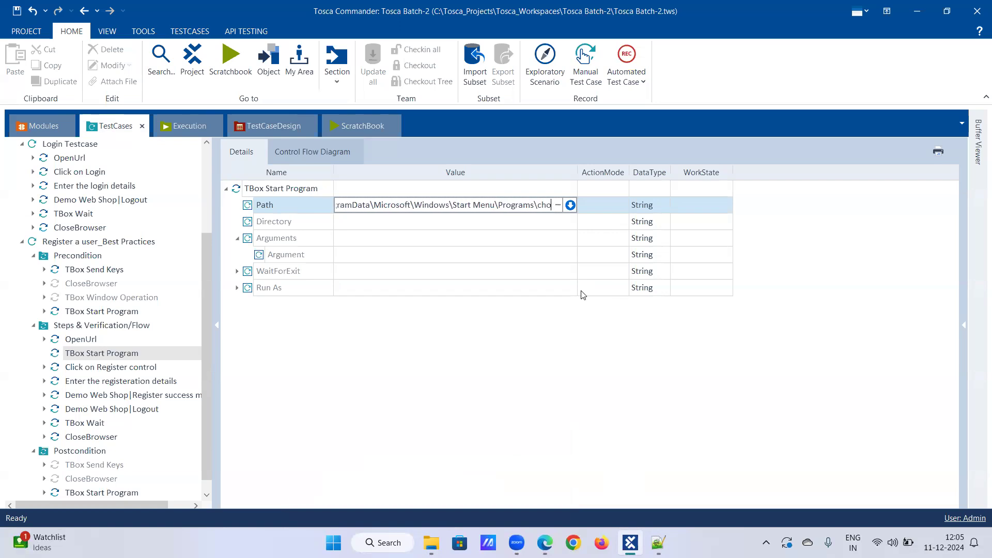
type("romw")
key("BackSpace")
type("e.exe")
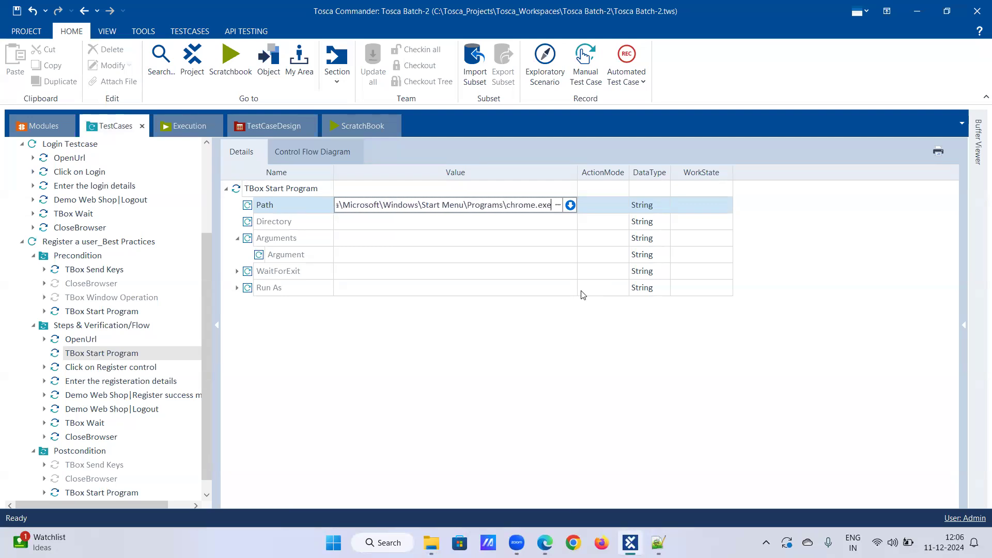
key("Return")
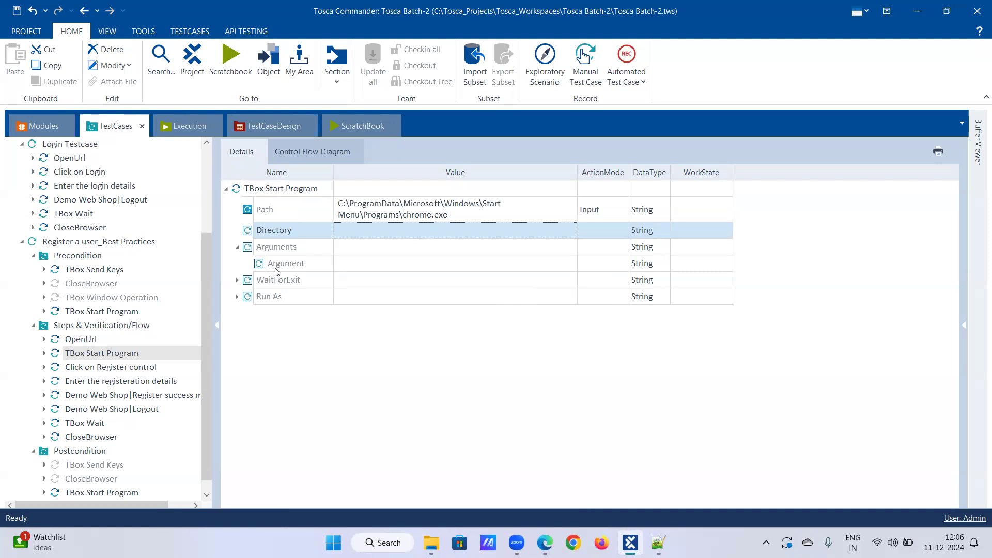
Step: Expand the Run As attributes of the flow's TBox Start Program step and run the step in ScratchBook
mouse_move(280, 263)
mouse_move(300, 231)
left_click(237, 297)
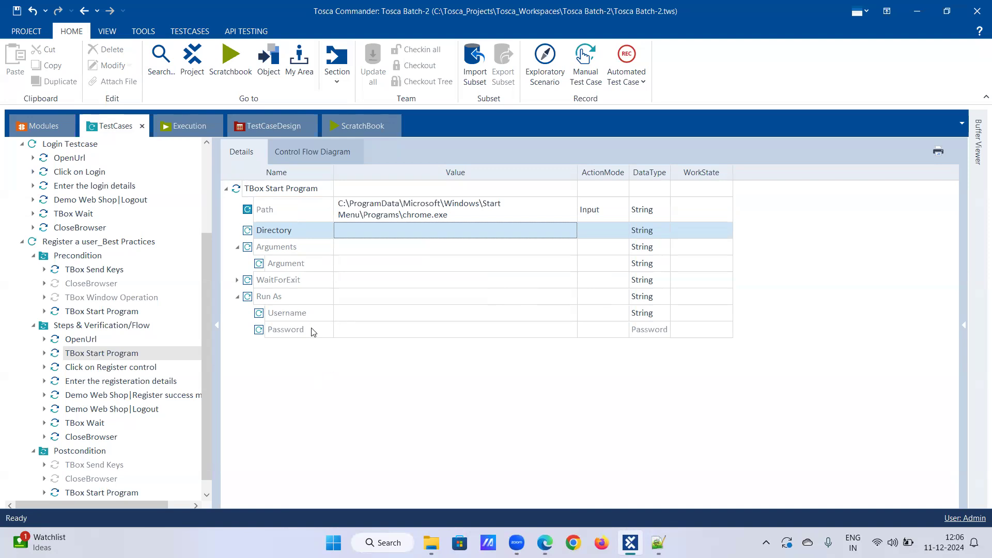
mouse_move(312, 331)
right_click(90, 358)
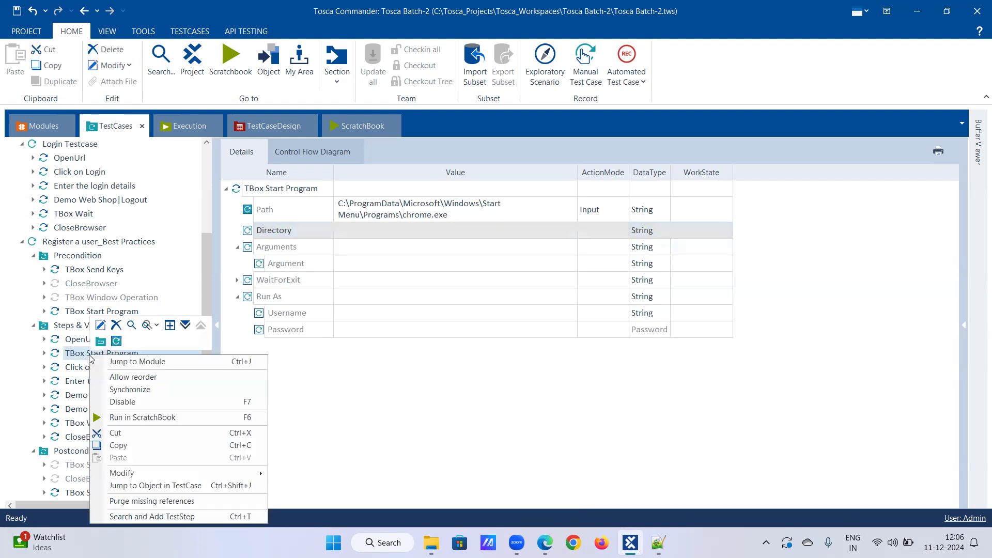
left_click(124, 418)
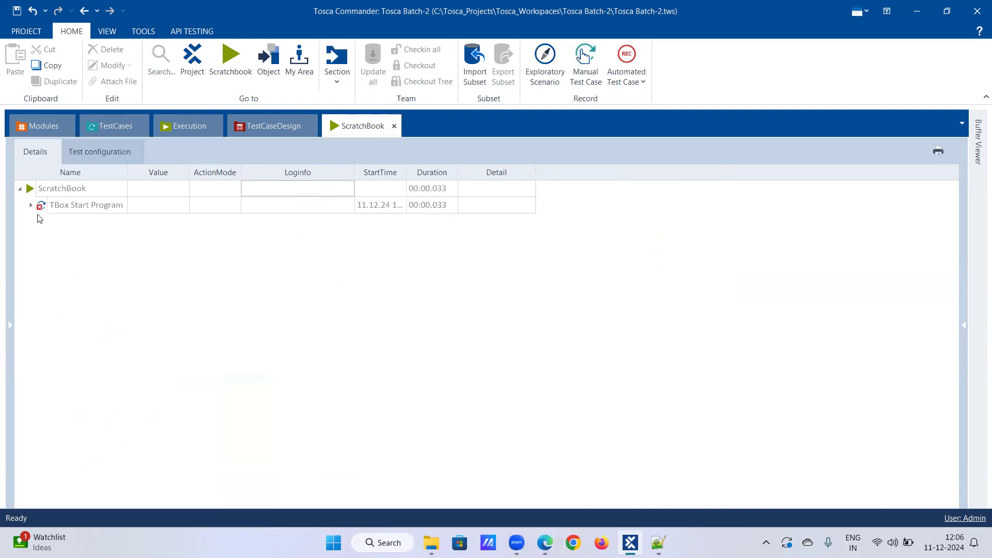
Step: Expand the TBox Start Program result in ScratchBook and read the full Loginfo message for its Path entry
left_click(30, 205)
left_click(343, 221)
left_click(351, 221)
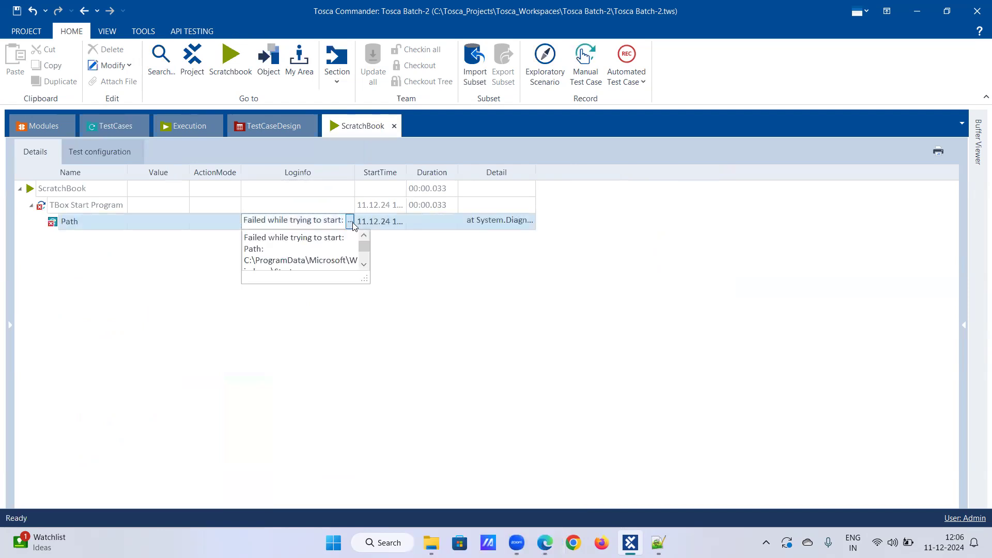
scroll(367, 247, "down", 3)
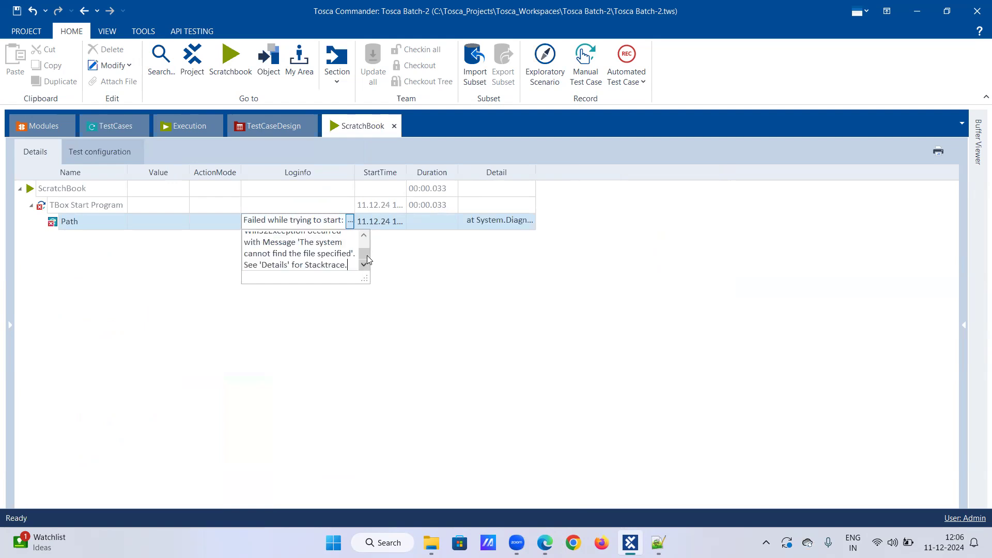
scroll(367, 255, "up", 3)
scroll(368, 256, "up", 3)
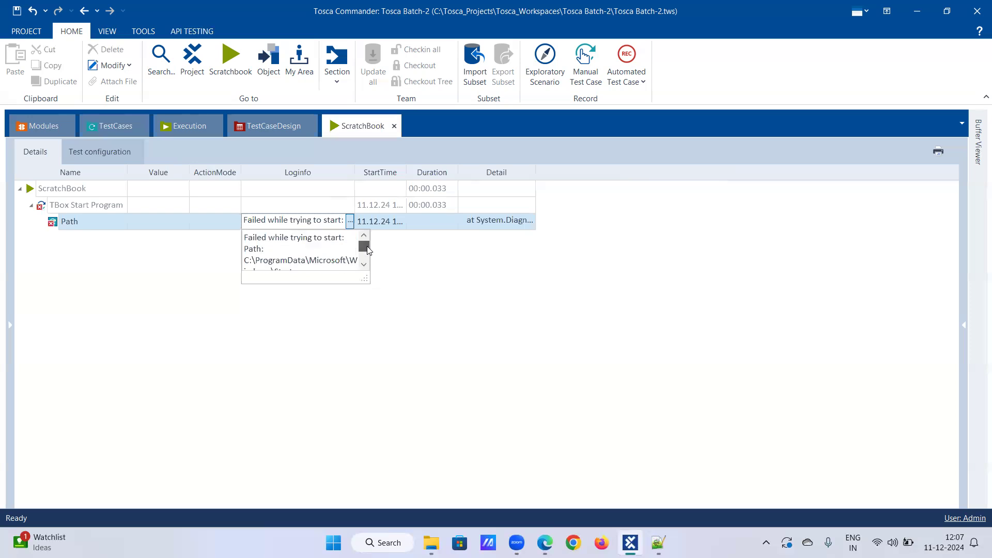
Step: Check the Chrome window and review the Path value of the flow's TBox Start Program step in TestCases
left_click(574, 543)
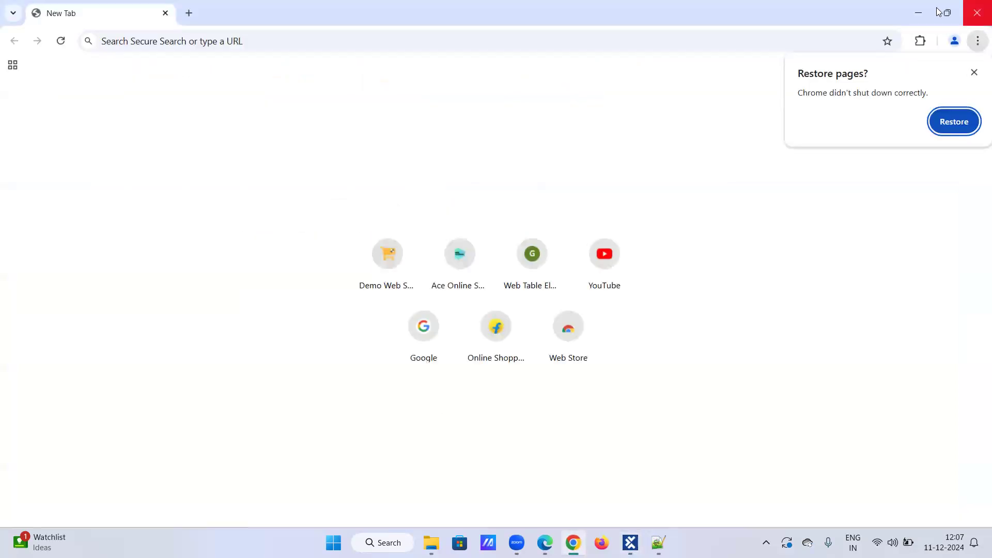
left_click(919, 12)
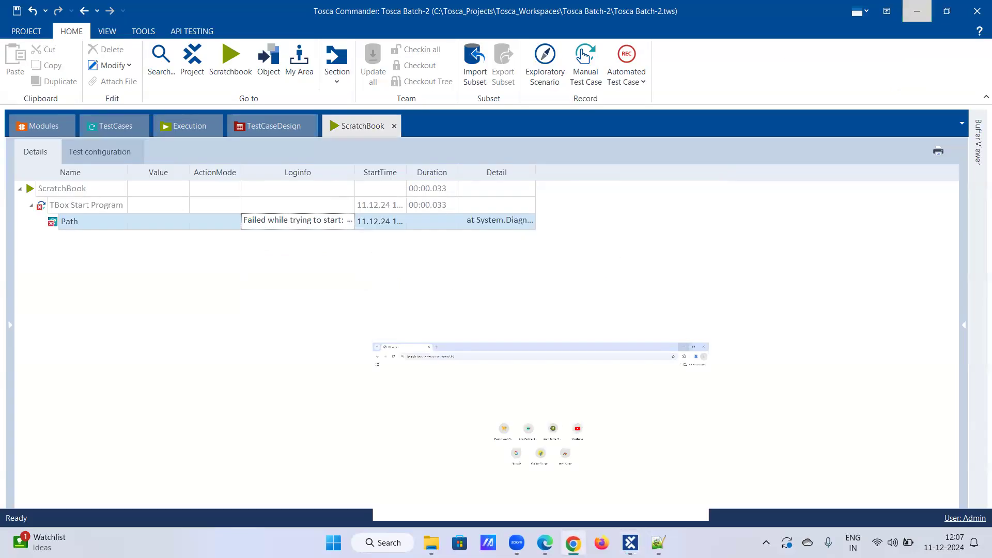
left_click(114, 126)
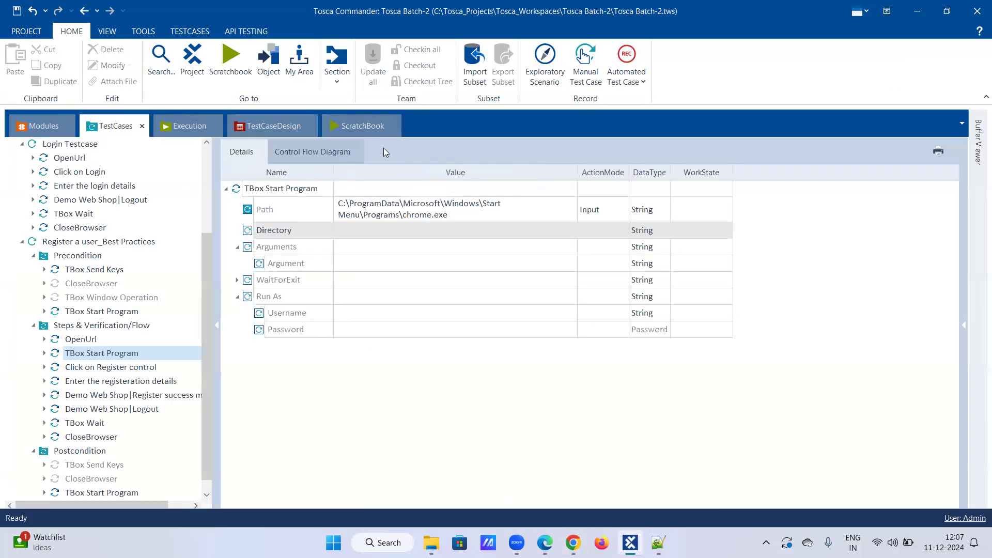
left_click(465, 219)
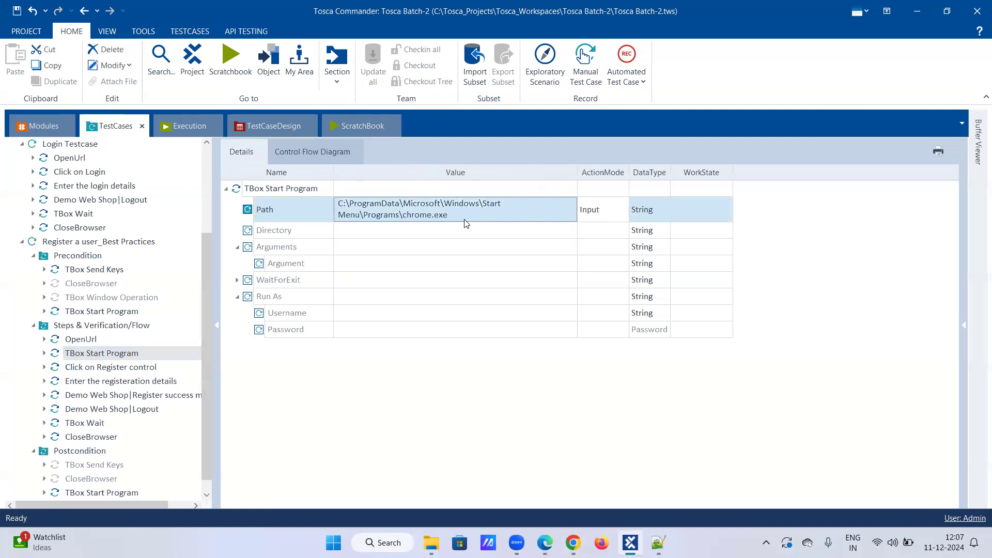
left_click(573, 543)
left_click(573, 543)
Step: Switch to File Explorer and look through Program Files and Program Files (x86) on the C: drive for Chrome's installation folder
left_click(431, 543)
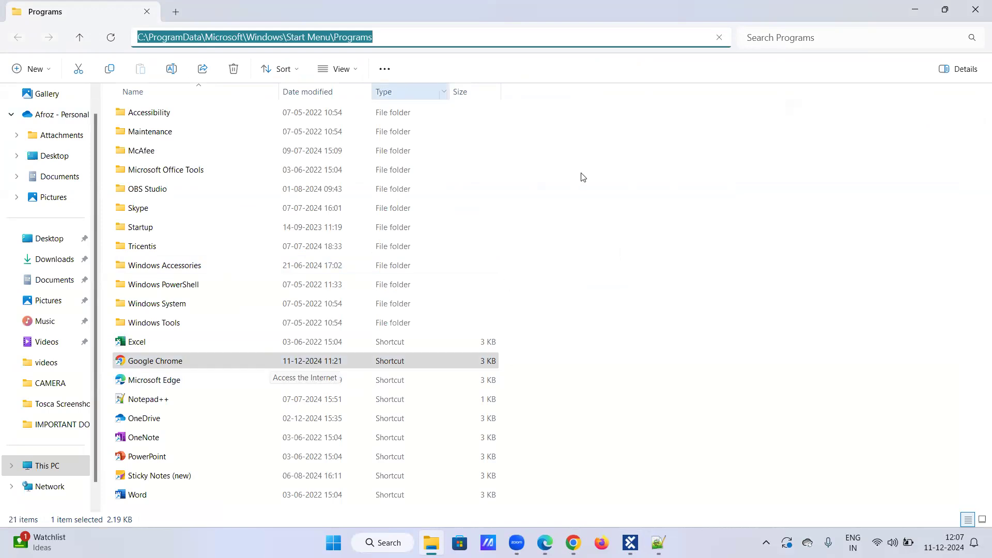
left_click(556, 90)
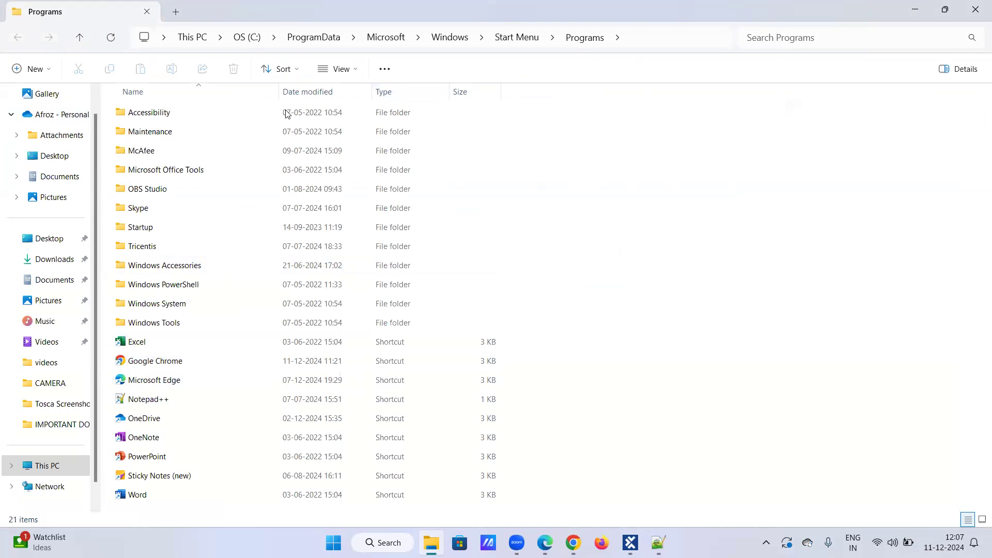
left_click(247, 38)
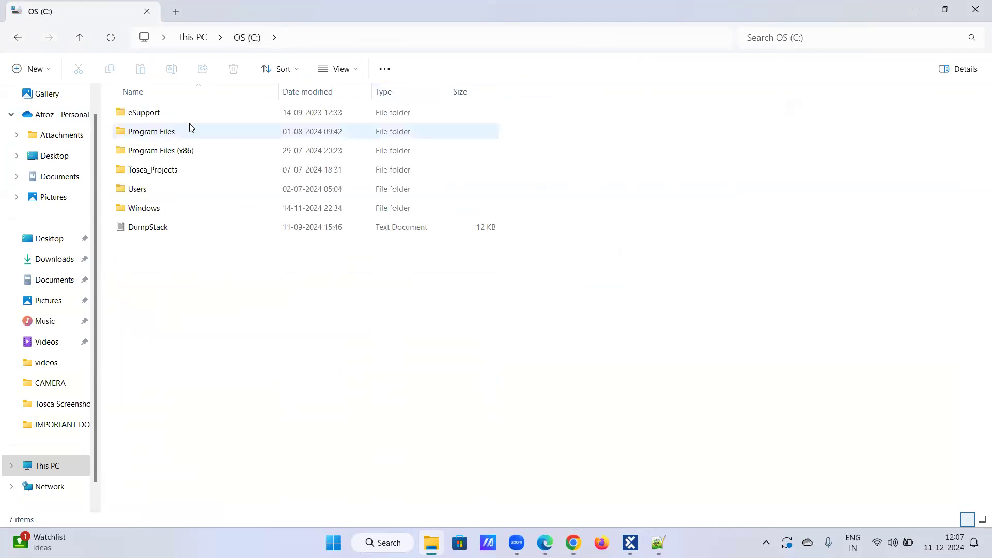
double_click(182, 139)
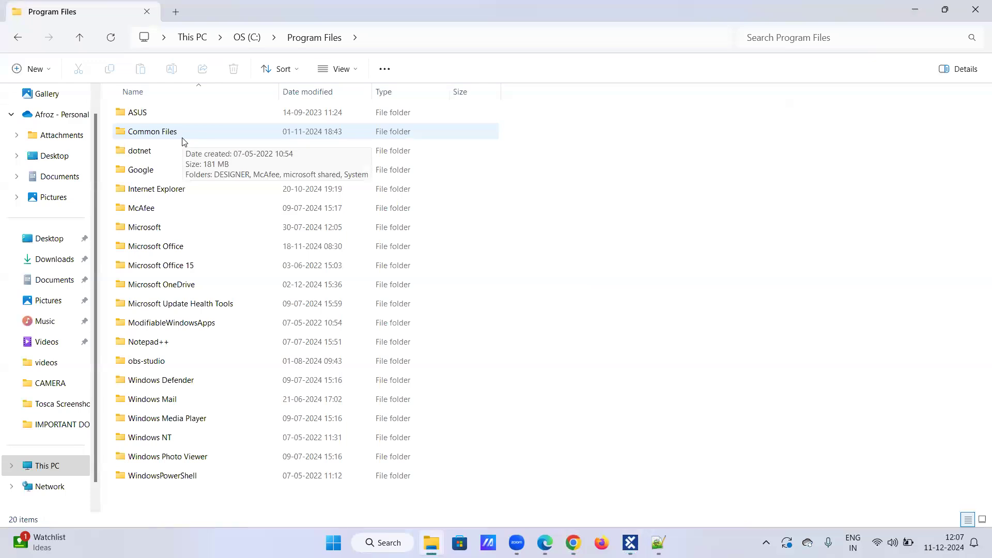
left_click(203, 39)
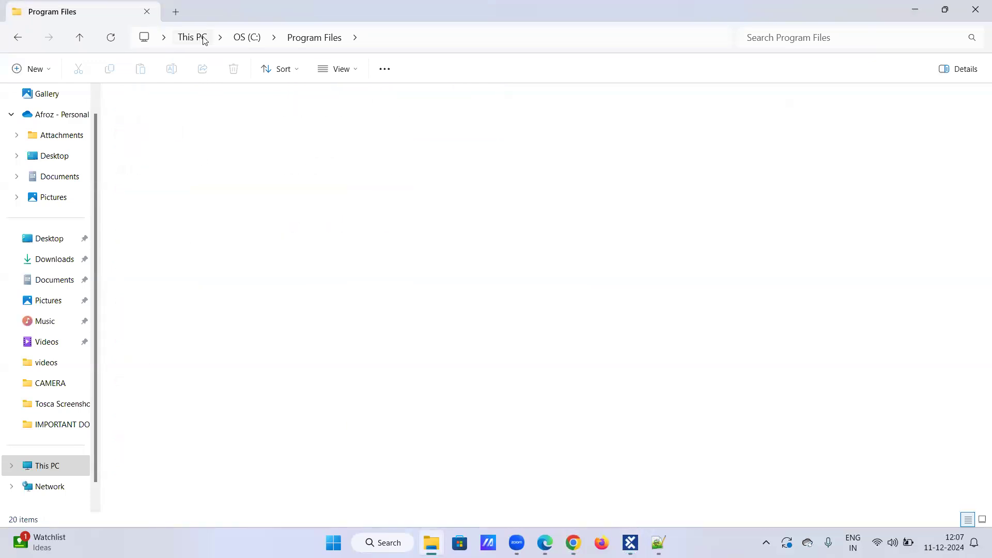
double_click(212, 114)
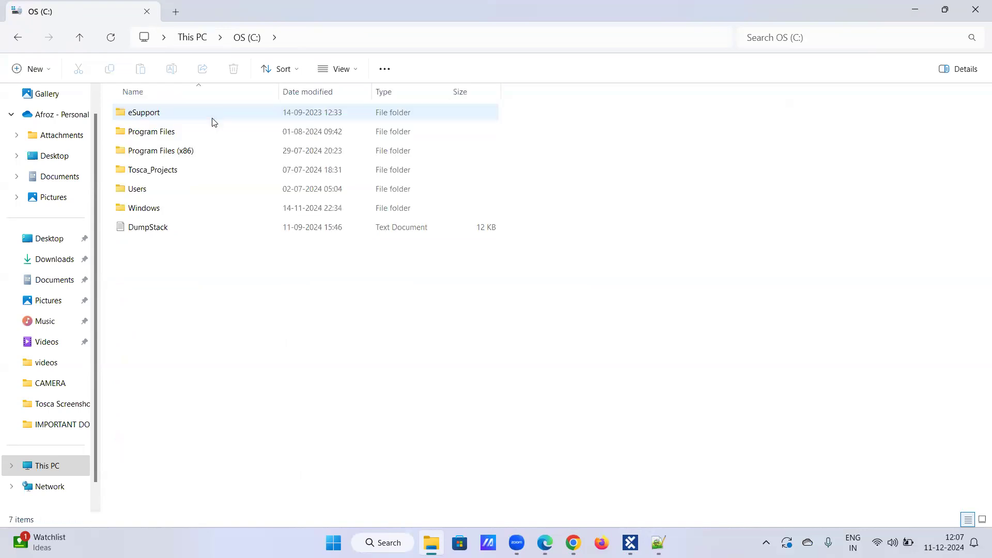
double_click(213, 150)
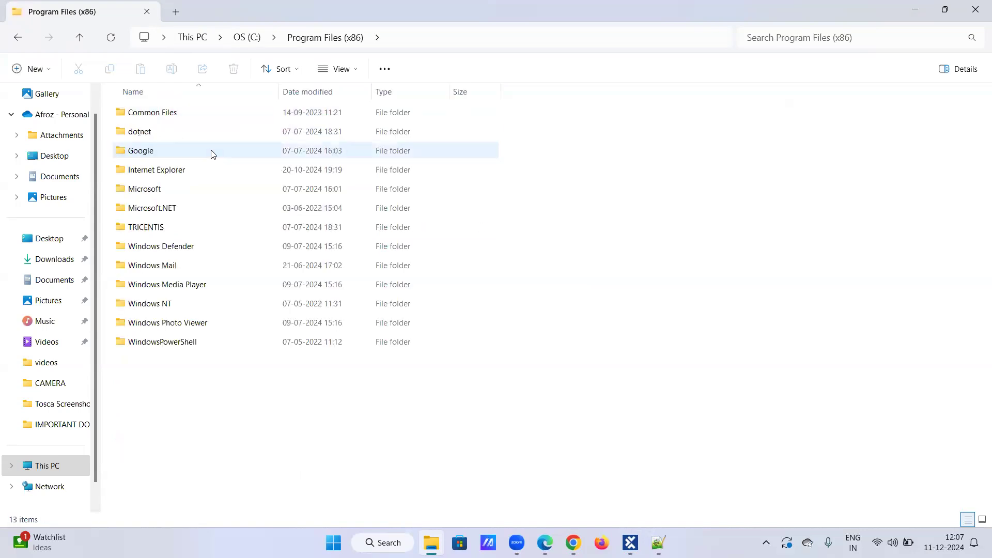
key("alt+Up")
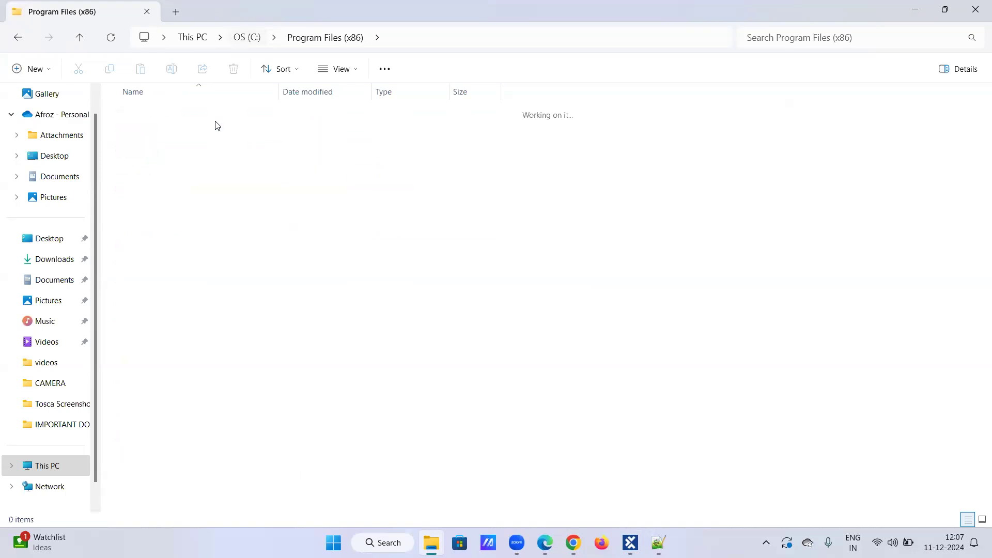
Step: Open the folder C:\Program Files\Google\Chrome\Application in File Explorer and copy its address
left_click(202, 133)
double_click(202, 136)
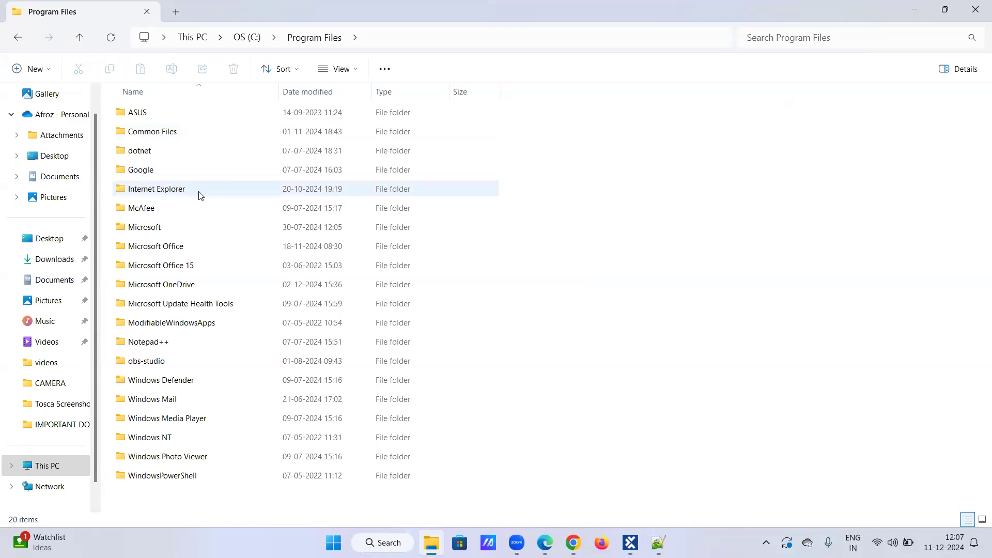
mouse_move(201, 195)
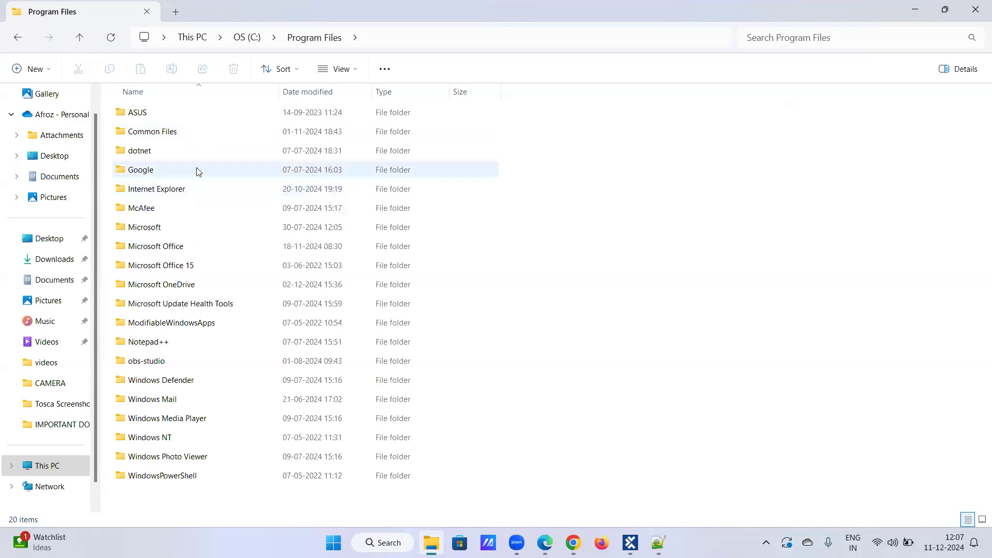
double_click(198, 170)
double_click(188, 119)
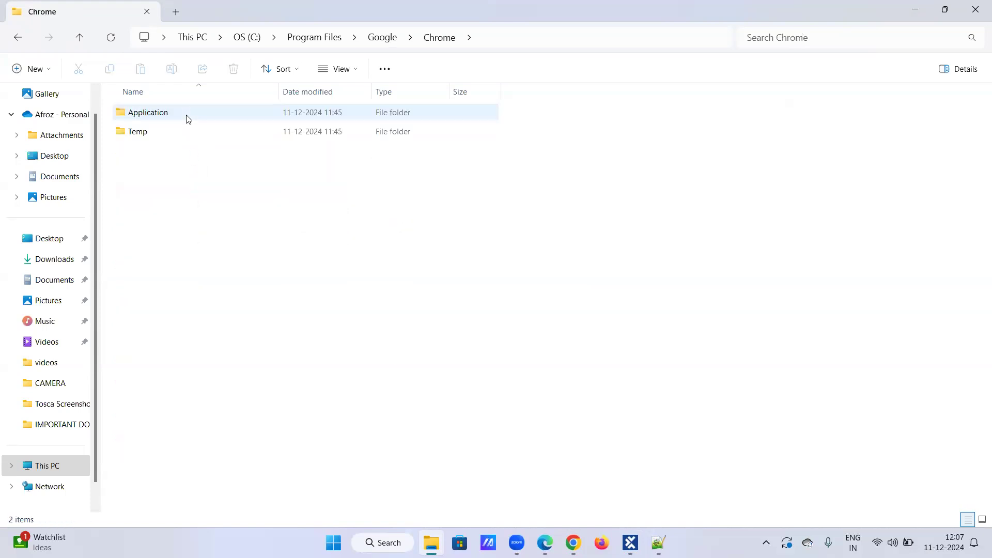
double_click(188, 119)
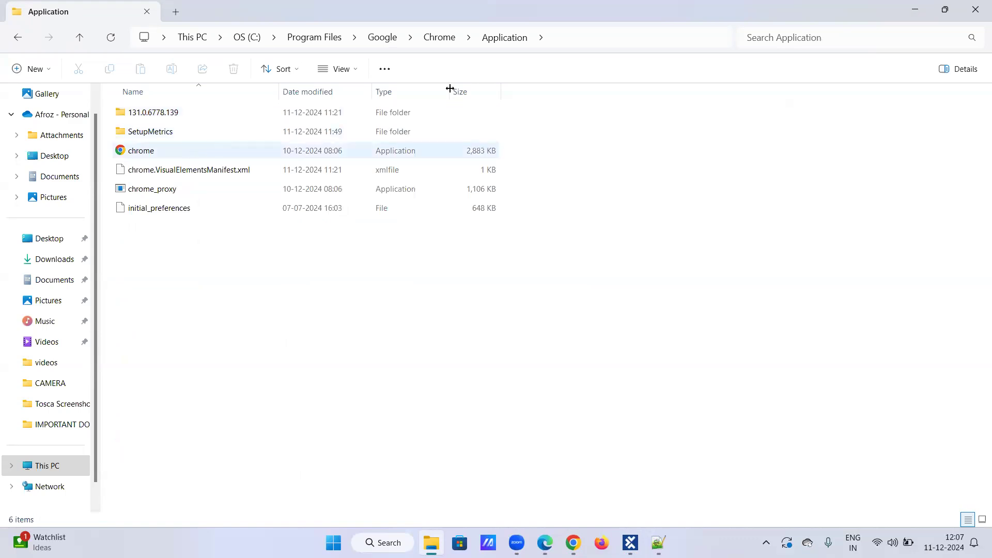
key("alt+d")
key("ctrl+c")
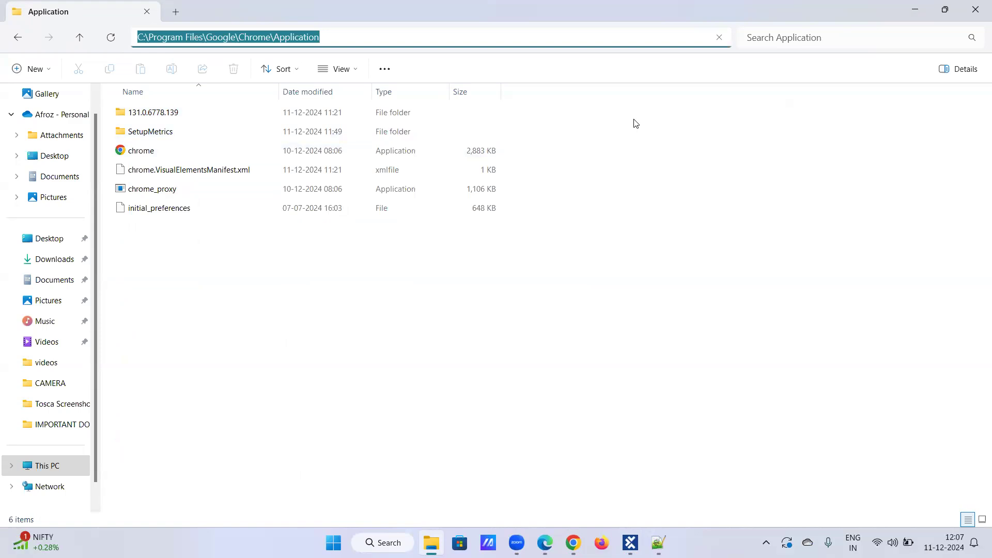
Step: In Tosca Commander, replace the Path value of the flow's TBox Start Program step with C:\Program Files\Google\Chrome\Application\chrome.exe
mouse_move(573, 542)
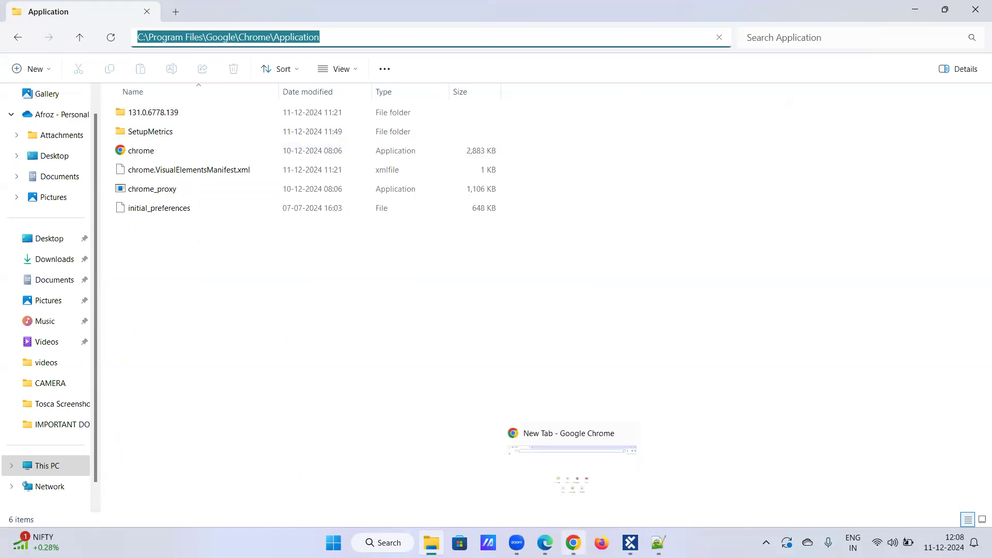
left_click(630, 543)
left_click(521, 212)
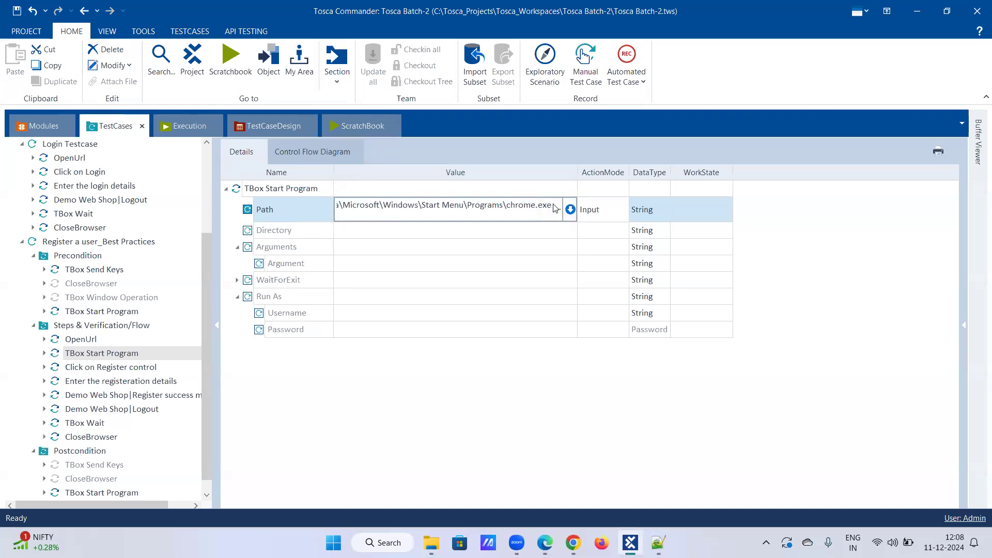
left_click(529, 209)
right_click(493, 209)
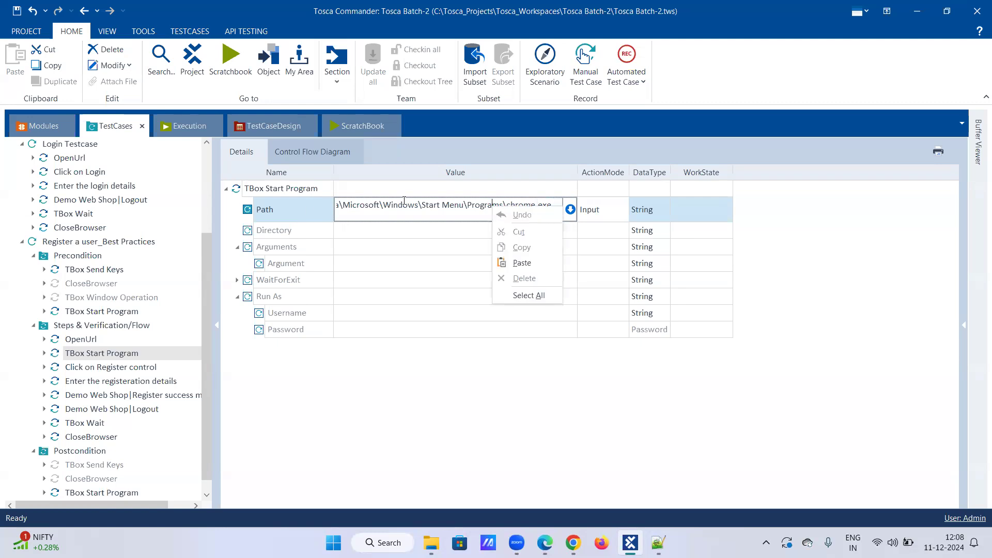
left_click(293, 198)
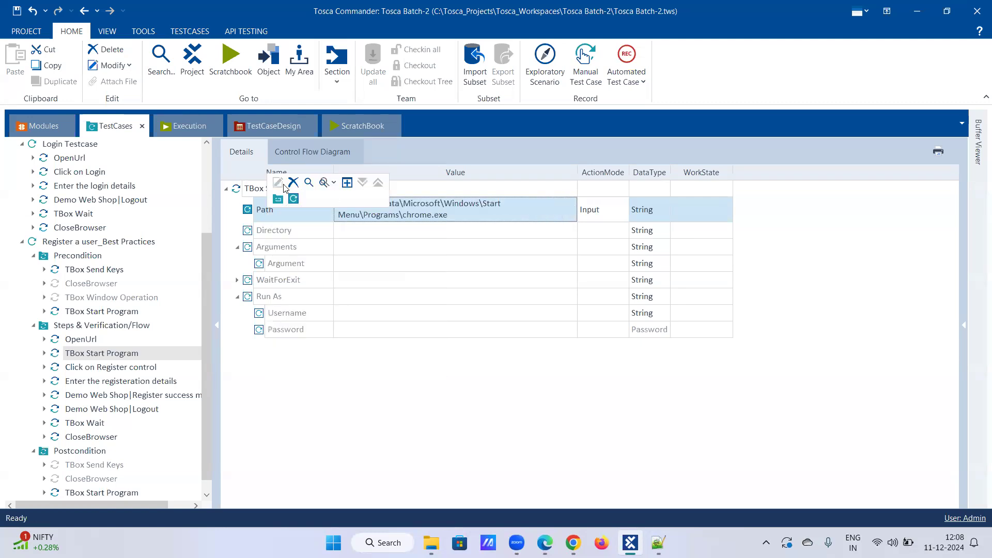
left_click(293, 183)
left_click(381, 204)
left_click(382, 205)
key("ctrl+v")
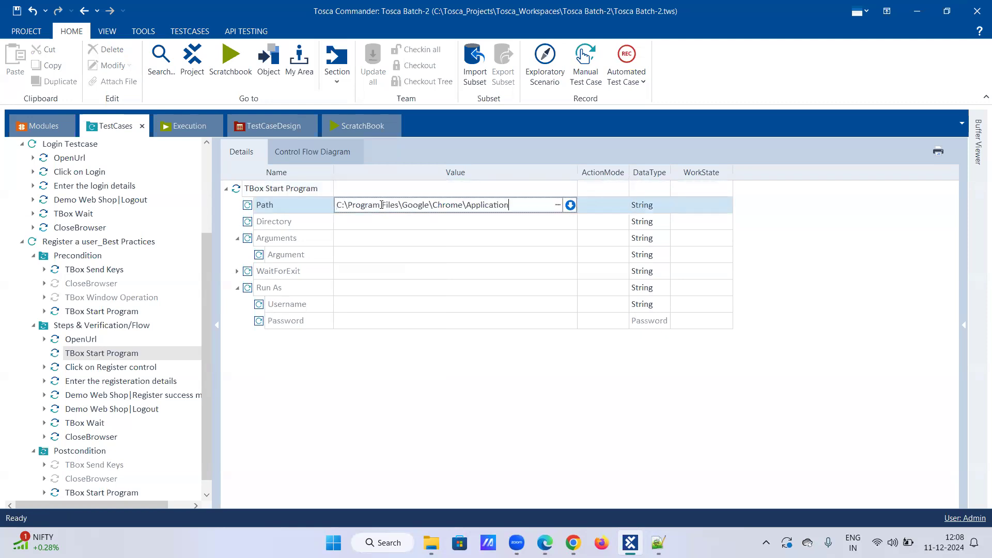
type("\\chrome.exe")
left_click(381, 238)
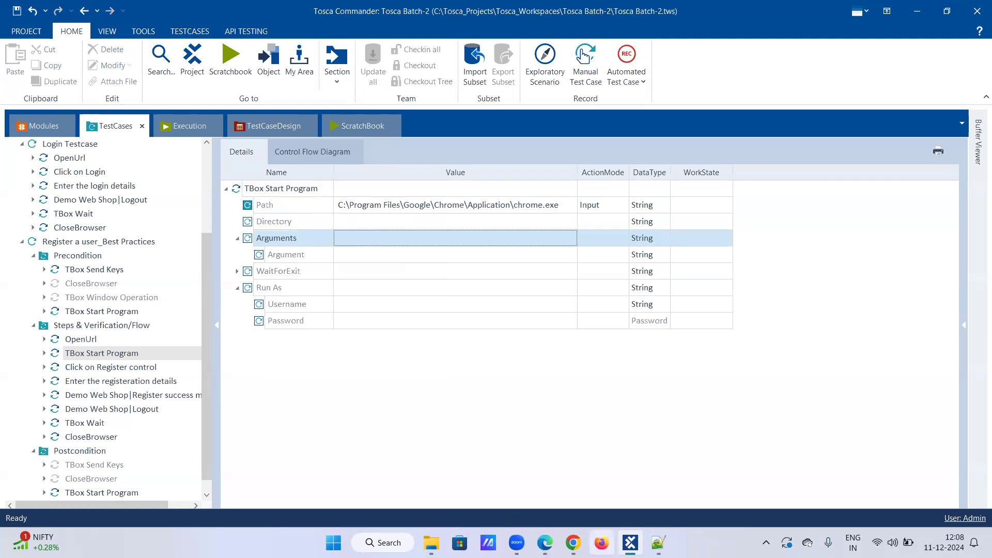
Step: Check the open Chrome window, return to Tosca Commander and run the flow's TBox Start Program step in ScratchBook
left_click(573, 543)
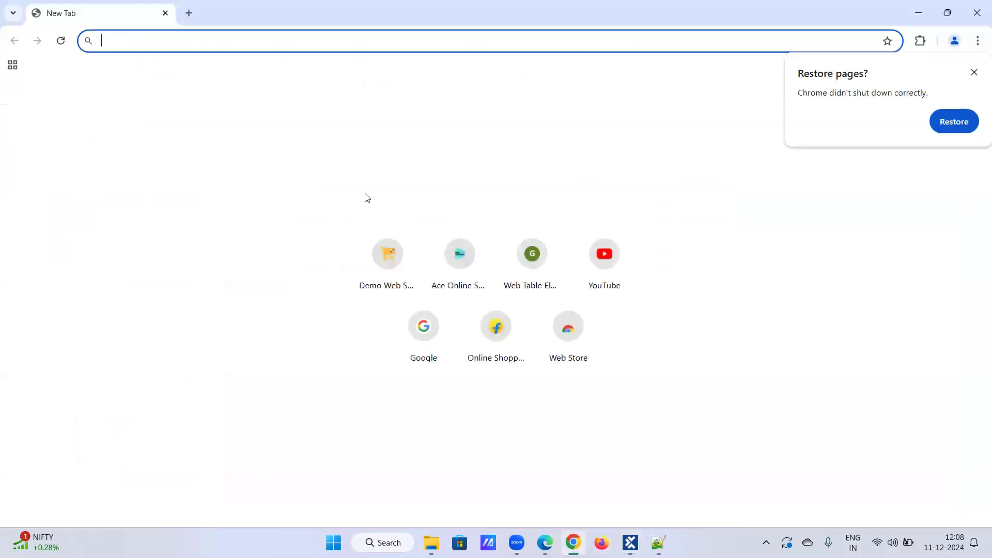
key("alt+Tab")
right_click(102, 353)
left_click(177, 420)
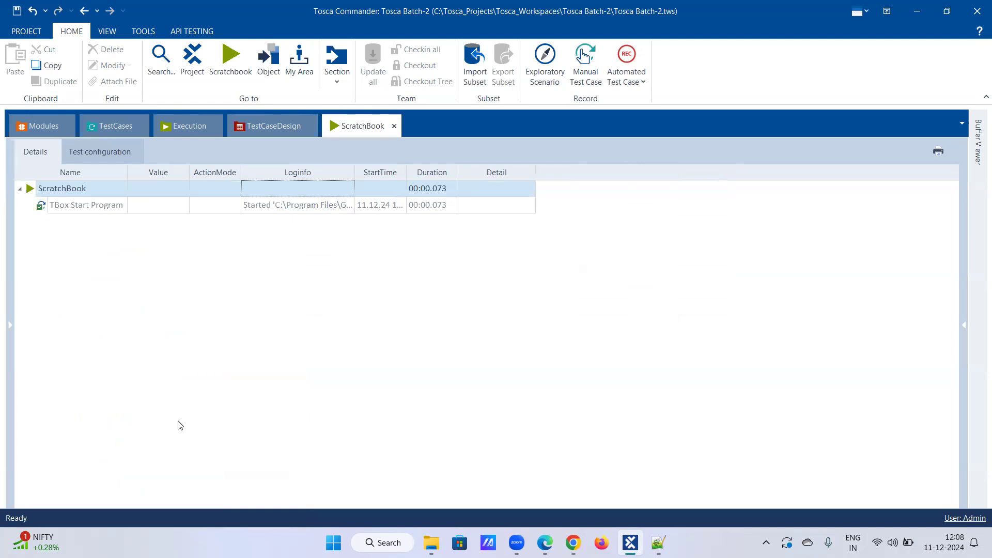
Step: Return to TestCases and review the Path and Directory attributes of the flow's TBox Start Program step
left_click(115, 122)
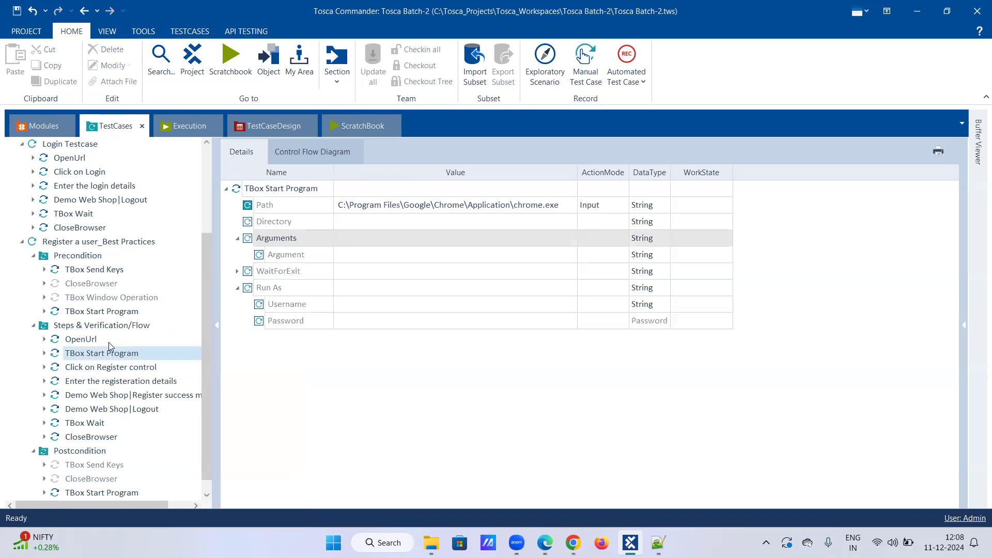
left_click(477, 222)
key("Up")
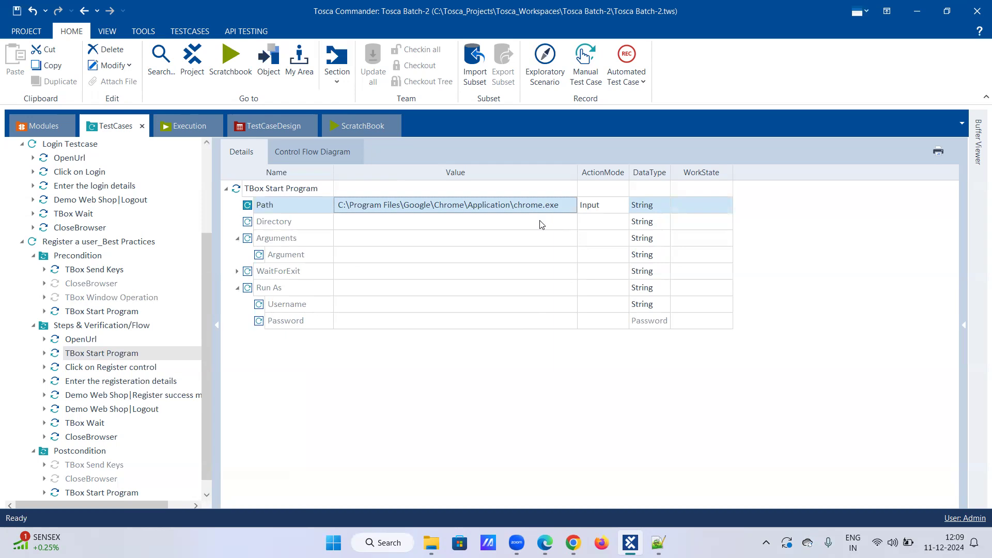
left_click(541, 223)
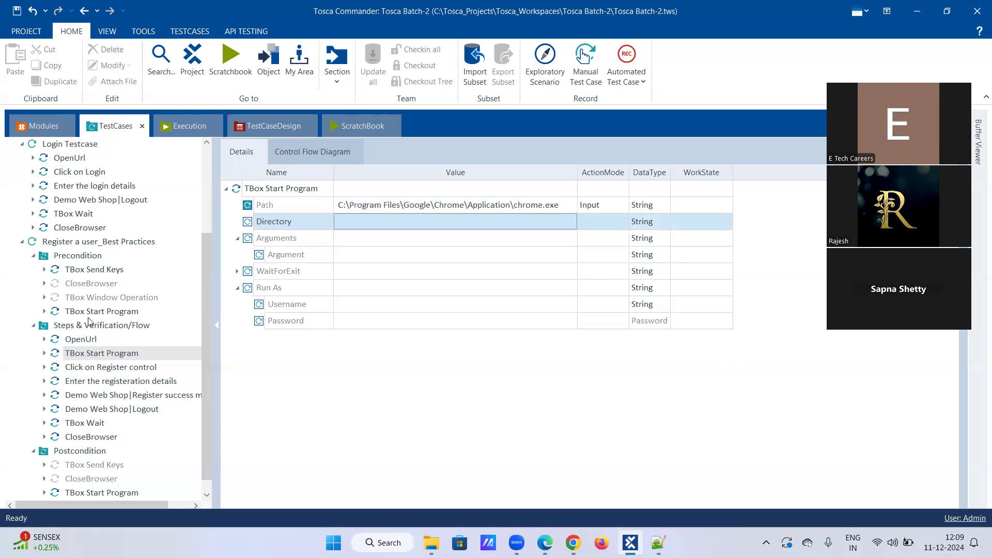
Step: Collapse the Precondition, Steps & Verification/Flow and Postcondition folders of Register a user_Best Practices
left_click(36, 265)
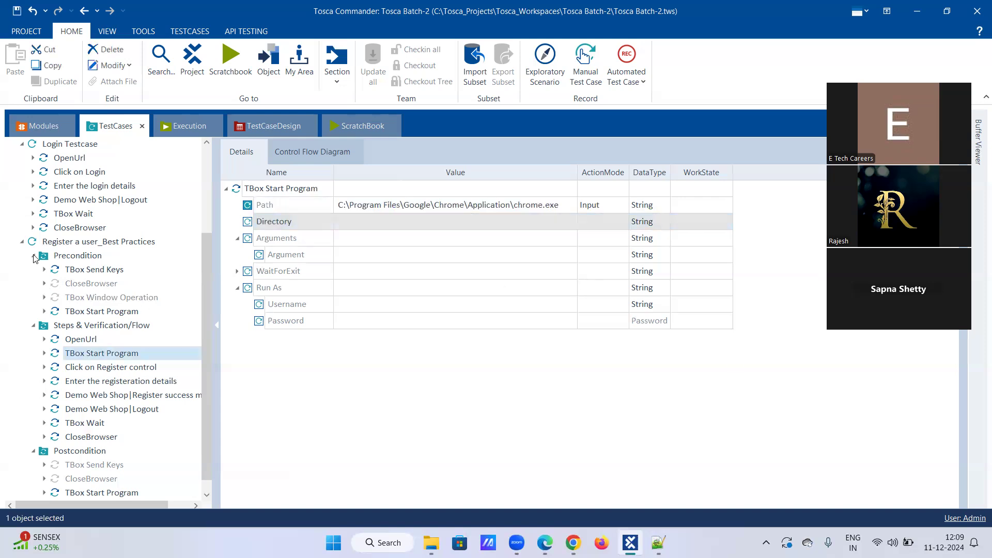
left_click(34, 255)
left_click(36, 311)
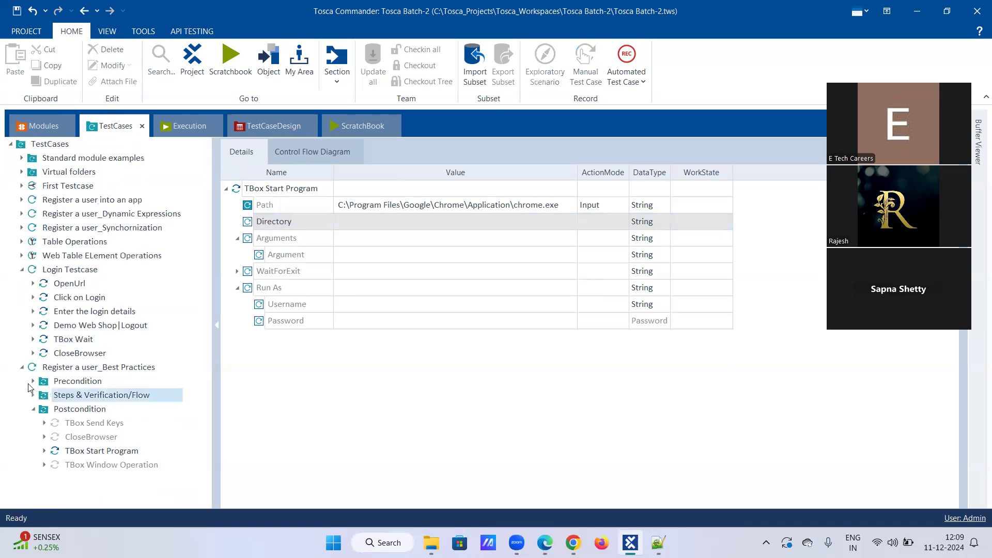
left_click(33, 411)
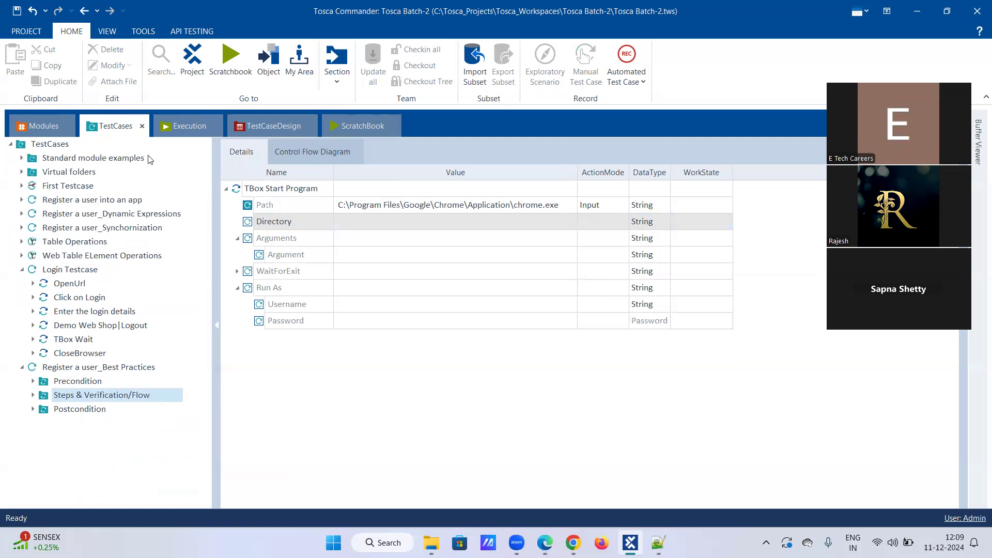
Step: With the test configuration of Register a user_Best Practices shown, collapse Login Testcase and save the workspace
left_click(86, 370)
left_click(302, 156)
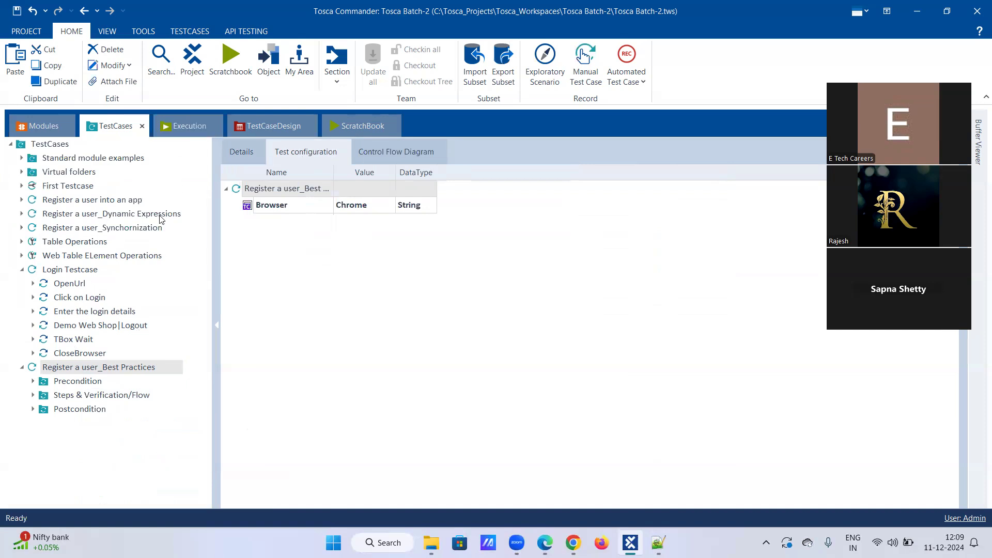
left_click(23, 270)
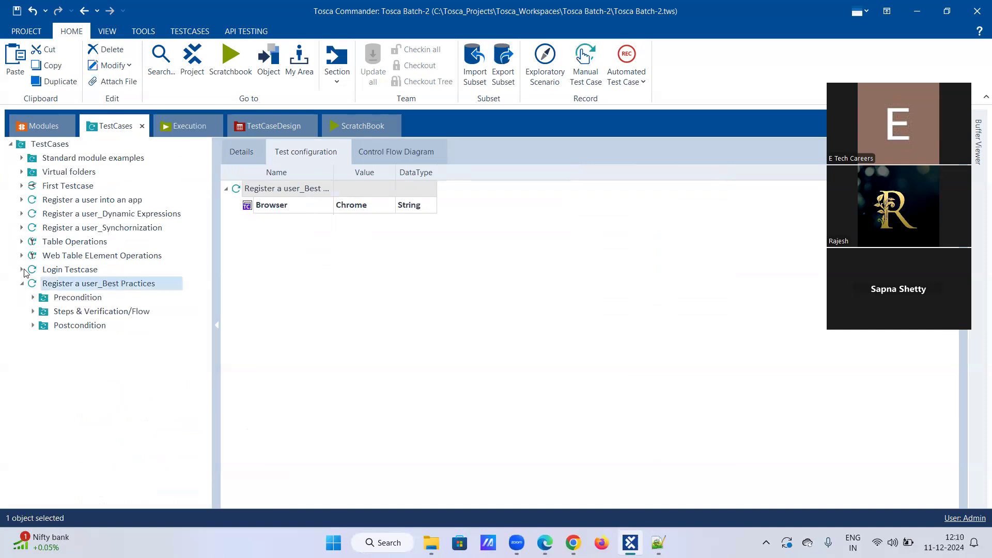
left_click(15, 10)
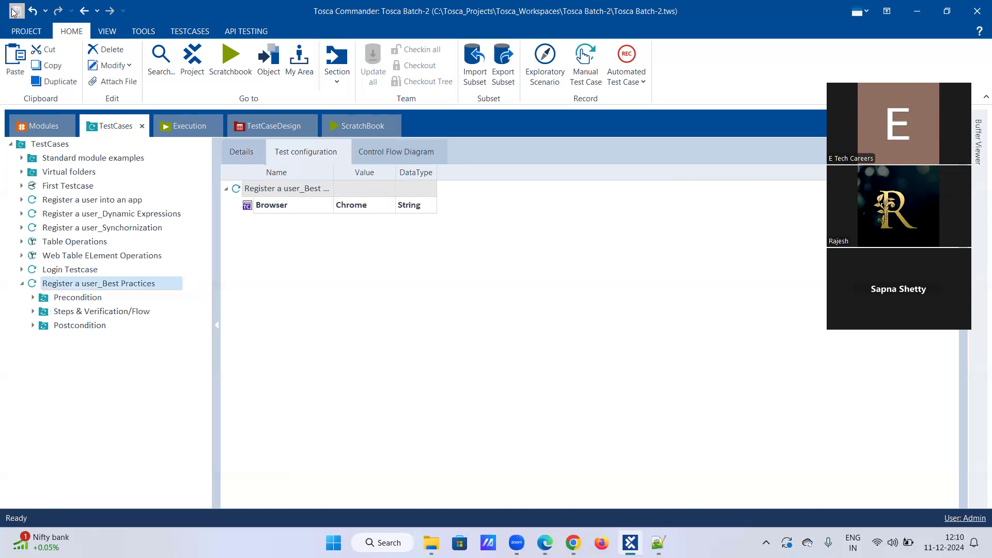